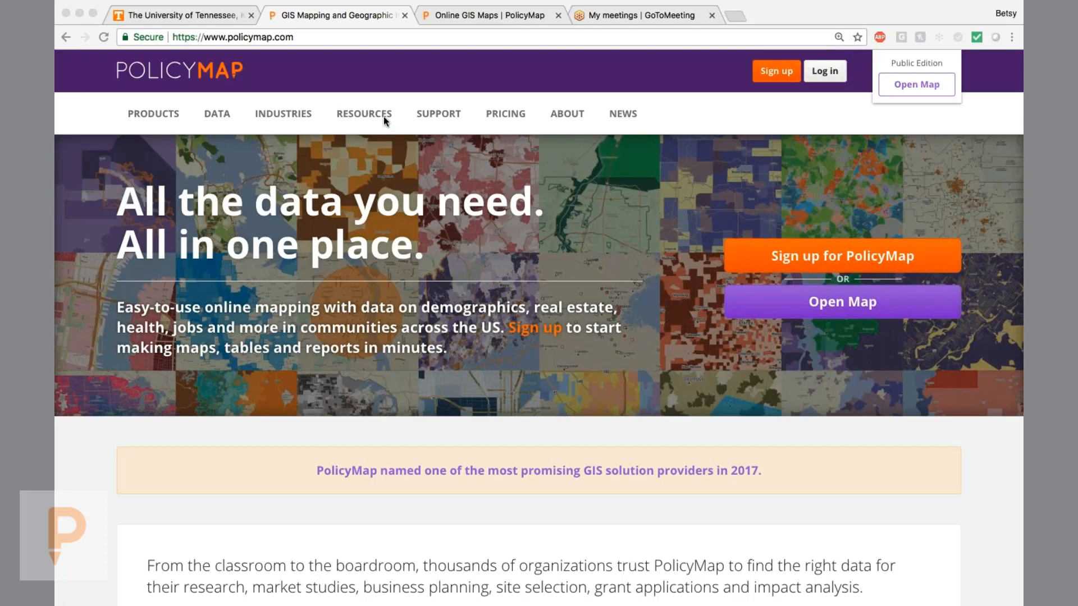
# Step: Open the PolicyMap Data Indicators page and look over the demographic tables and the list of data categories
pyautogui.click(217, 117)
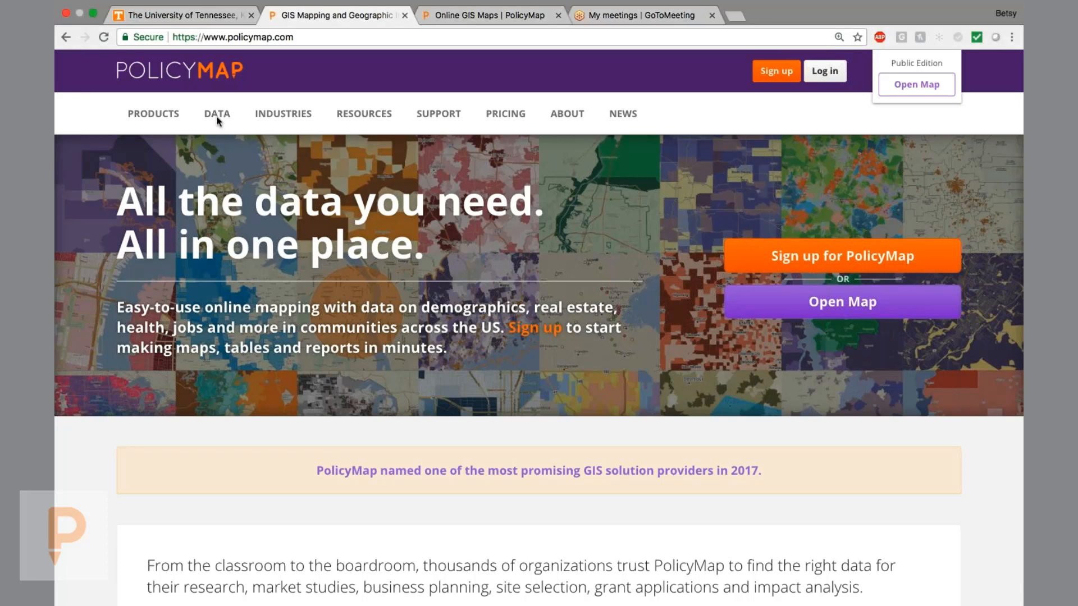
pyautogui.moveTo(219, 118)
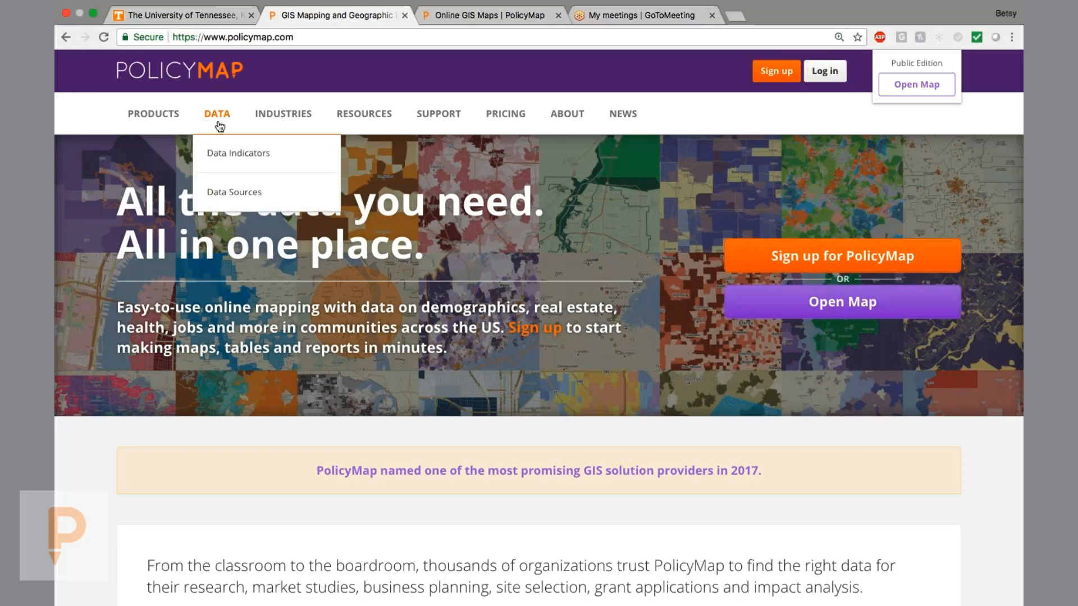
pyautogui.click(225, 160)
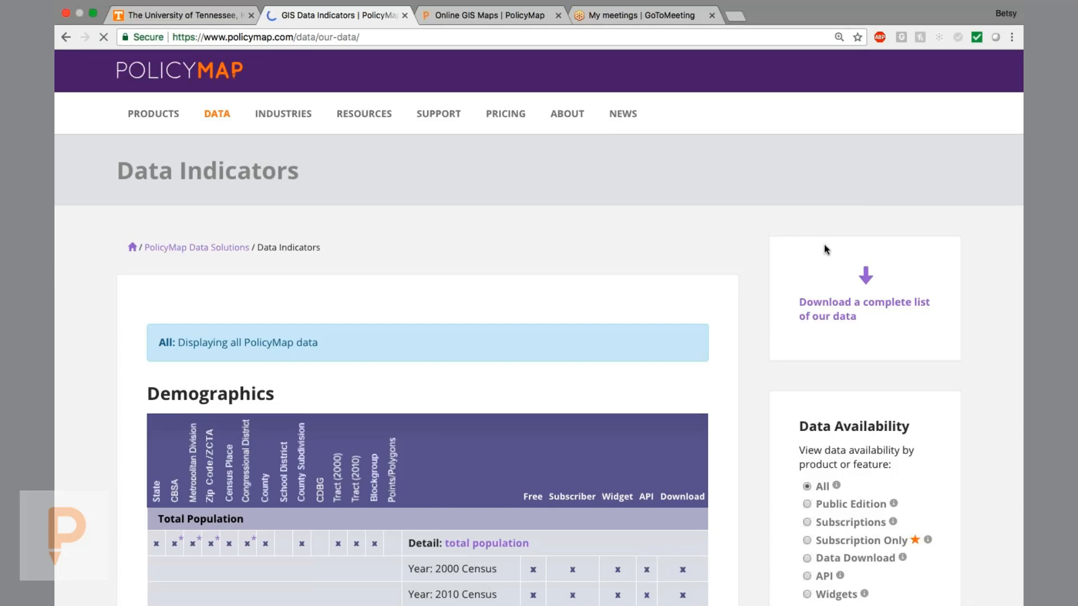
pyautogui.scroll(-7, 824, 247)
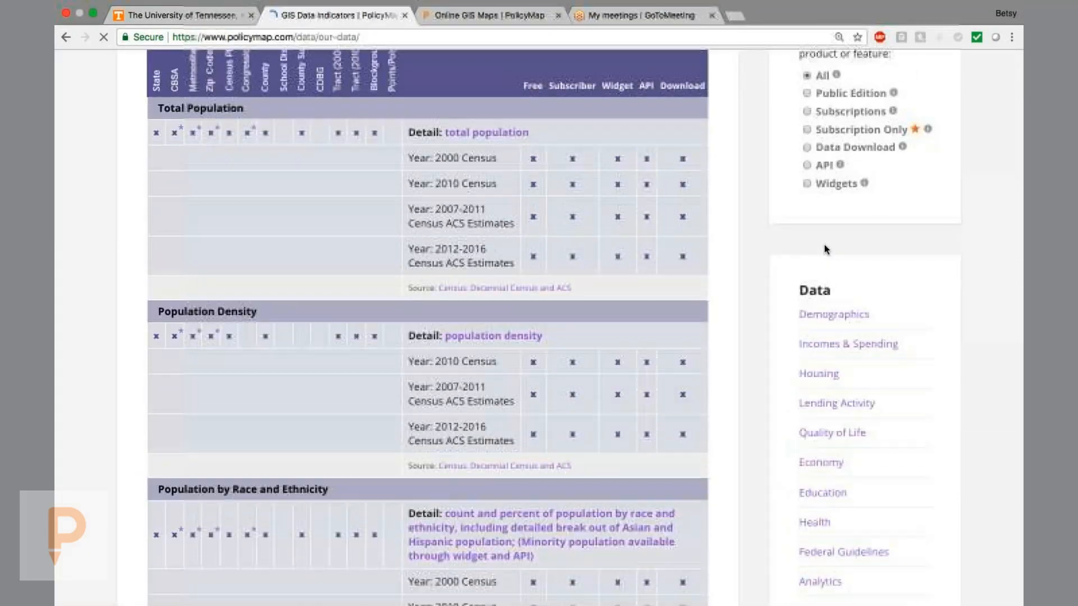
pyautogui.scroll(-2, 824, 244)
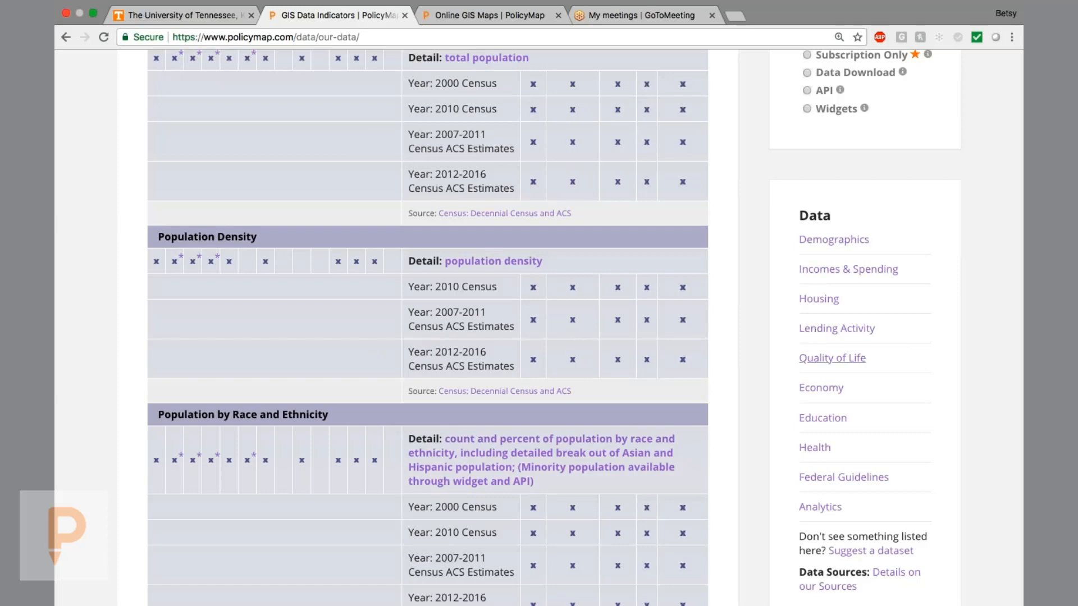
# Step: Filter the data indicators by Subscriptions availability and look over the listing
pyautogui.scroll(6, 427, 325)
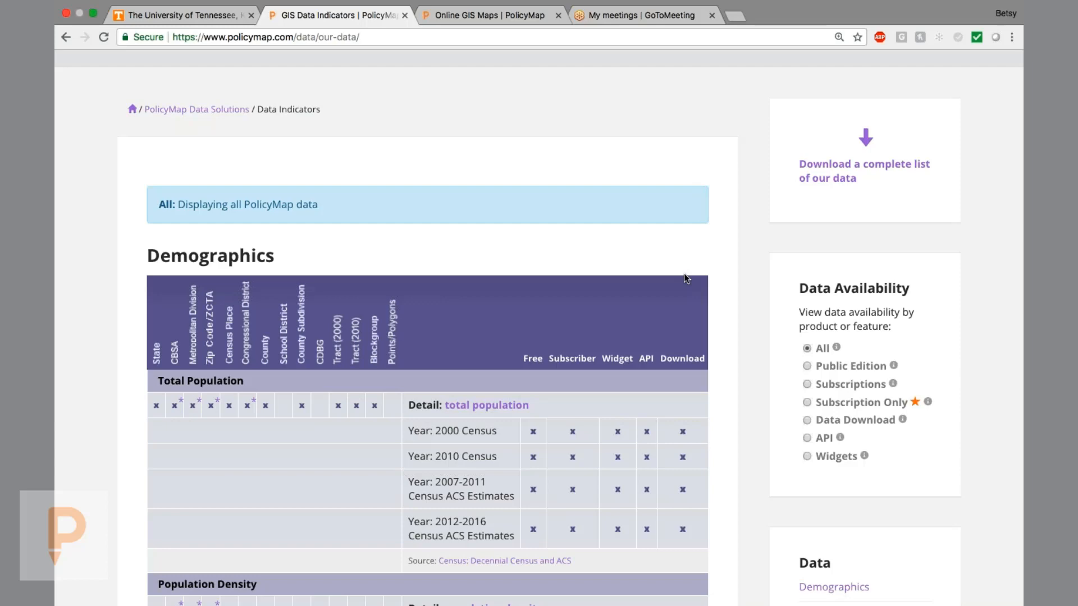
pyautogui.click(807, 385)
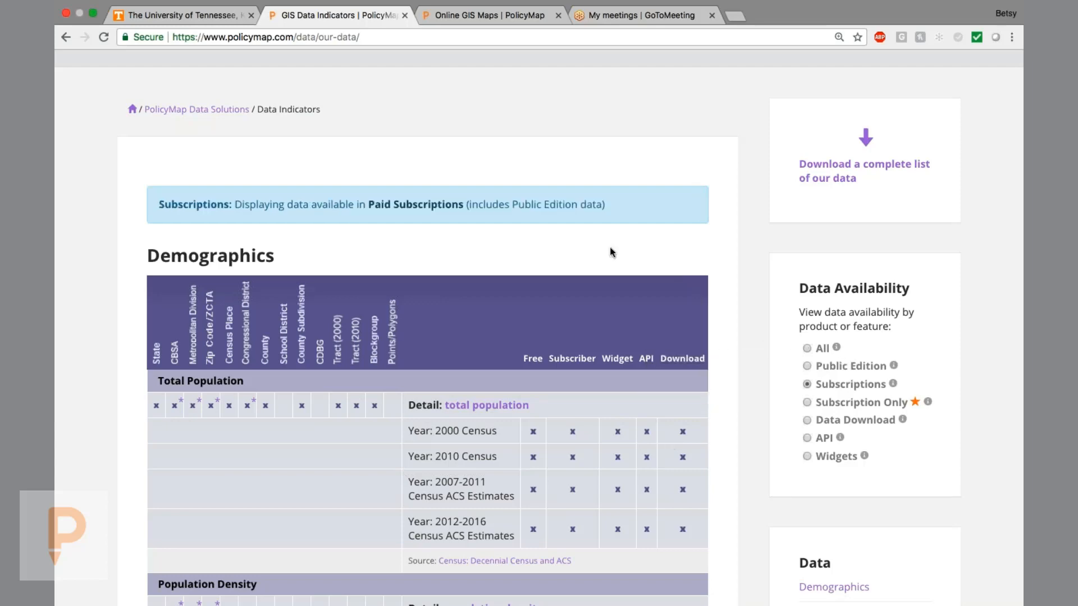
pyautogui.scroll(-4, 567, 239)
pyautogui.scroll(6, 567, 240)
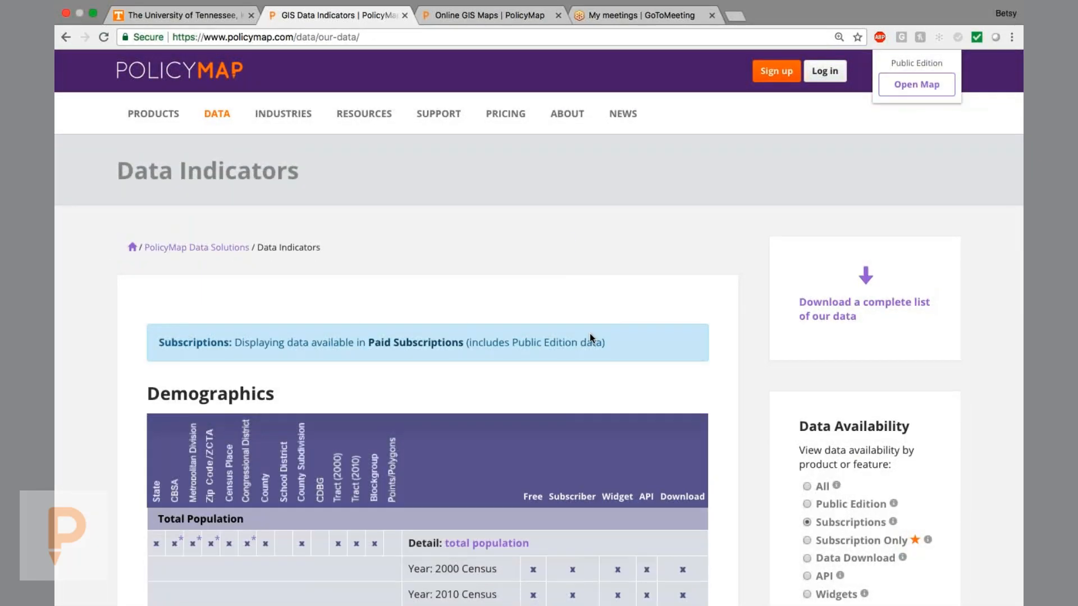
pyautogui.scroll(-2, 589, 336)
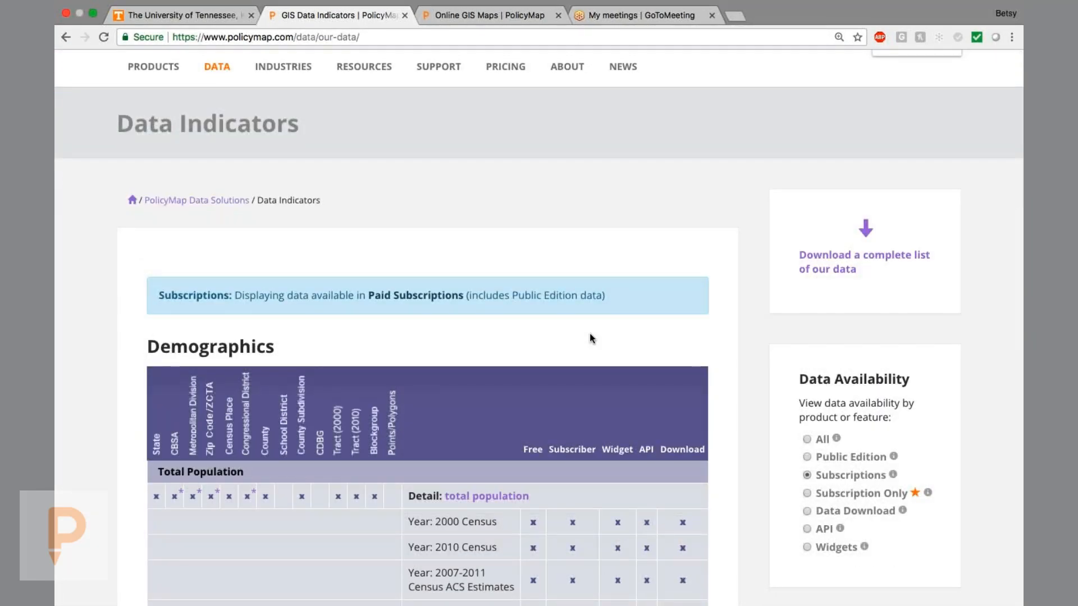
# Step: Filter the data indicators to Subscription Only and review the Housing data on home sales and vacancy
pyautogui.click(806, 493)
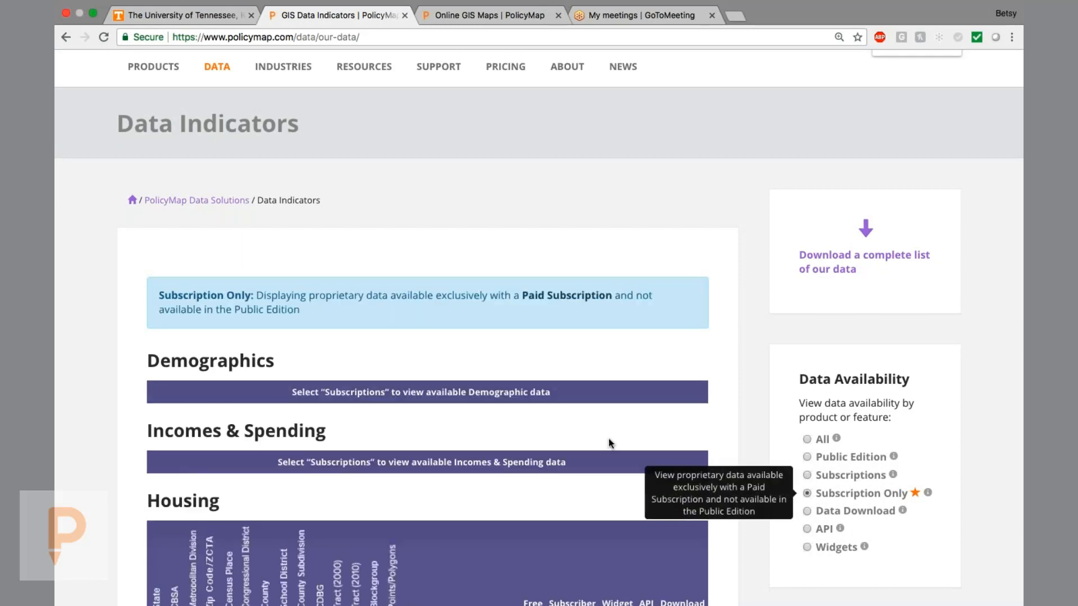
pyautogui.scroll(-5, 609, 439)
pyautogui.scroll(-1, 581, 420)
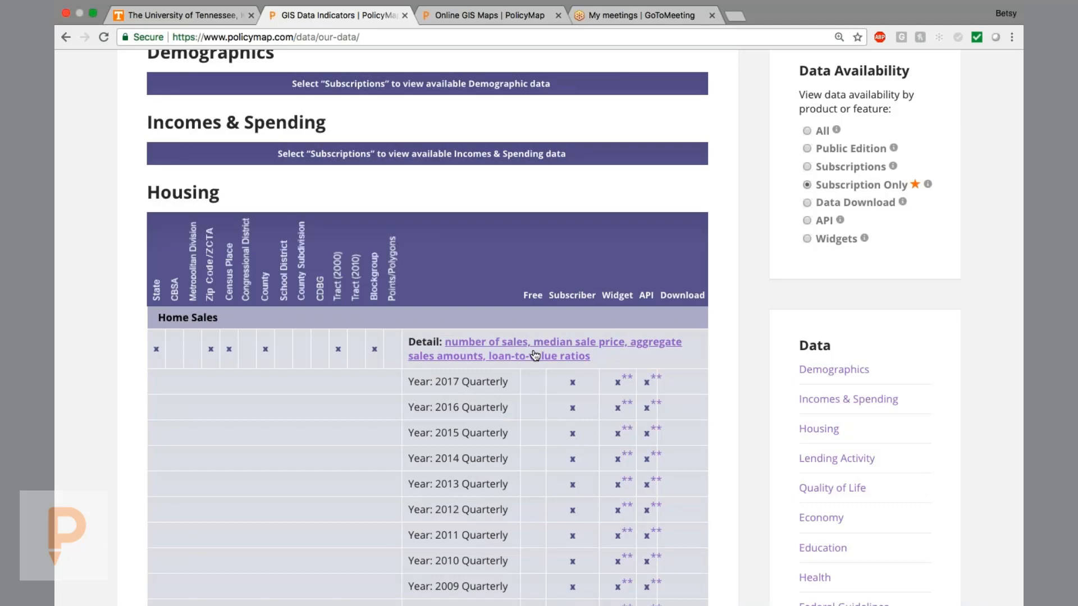
pyautogui.scroll(-2, 535, 354)
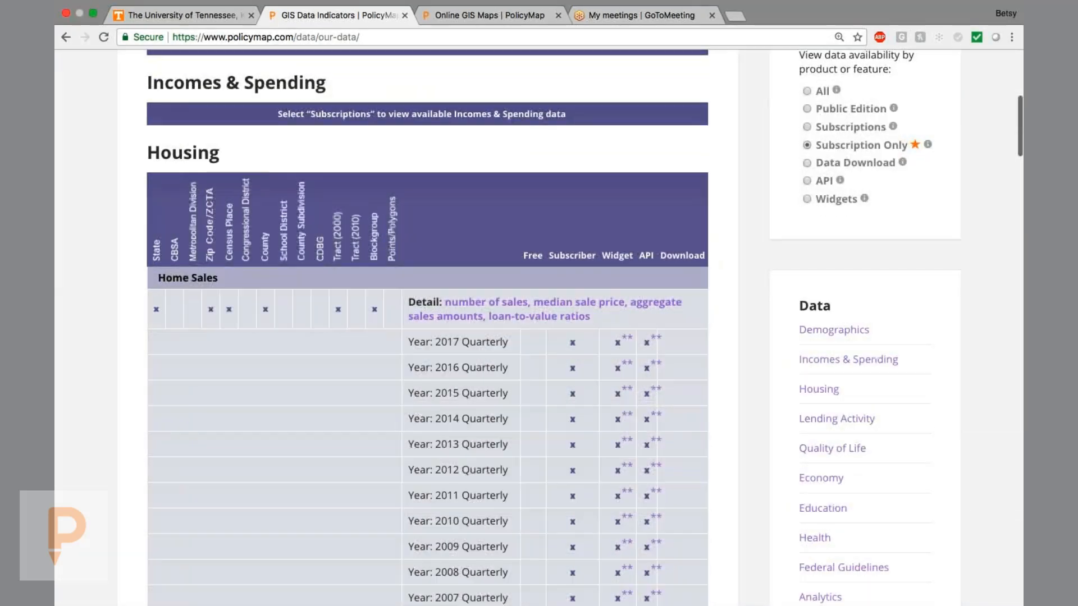
pyautogui.scroll(-8, 583, 325)
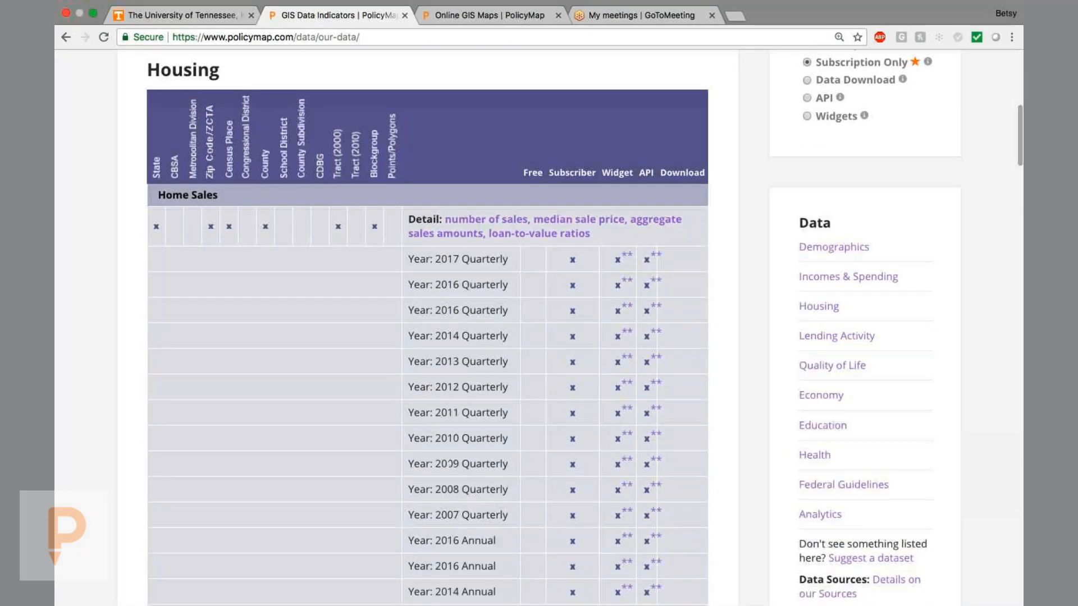
pyautogui.scroll(-20, 427, 325)
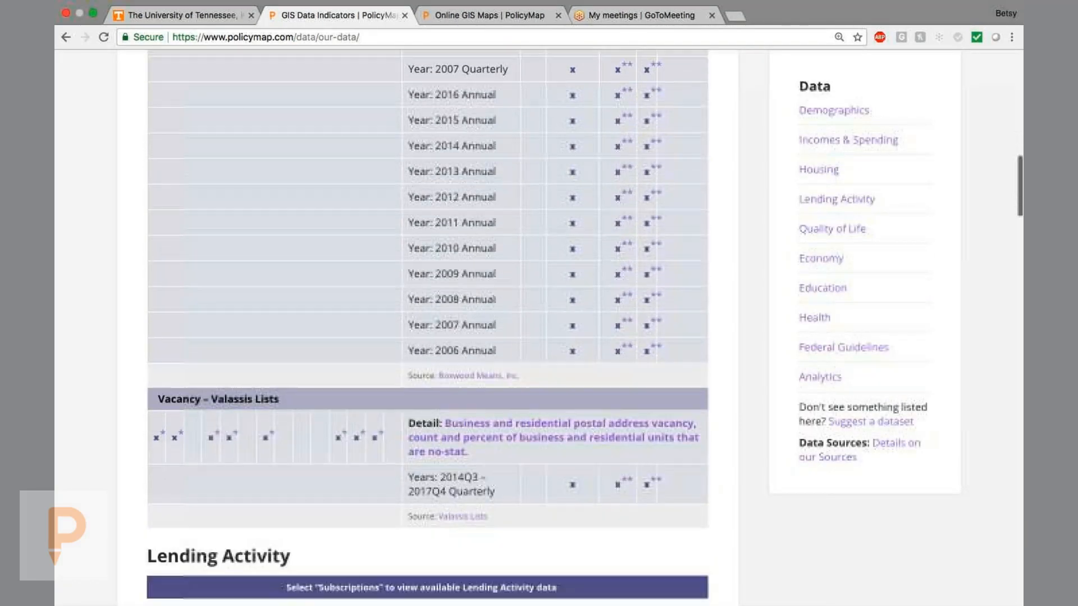
pyautogui.scroll(20, 536, 365)
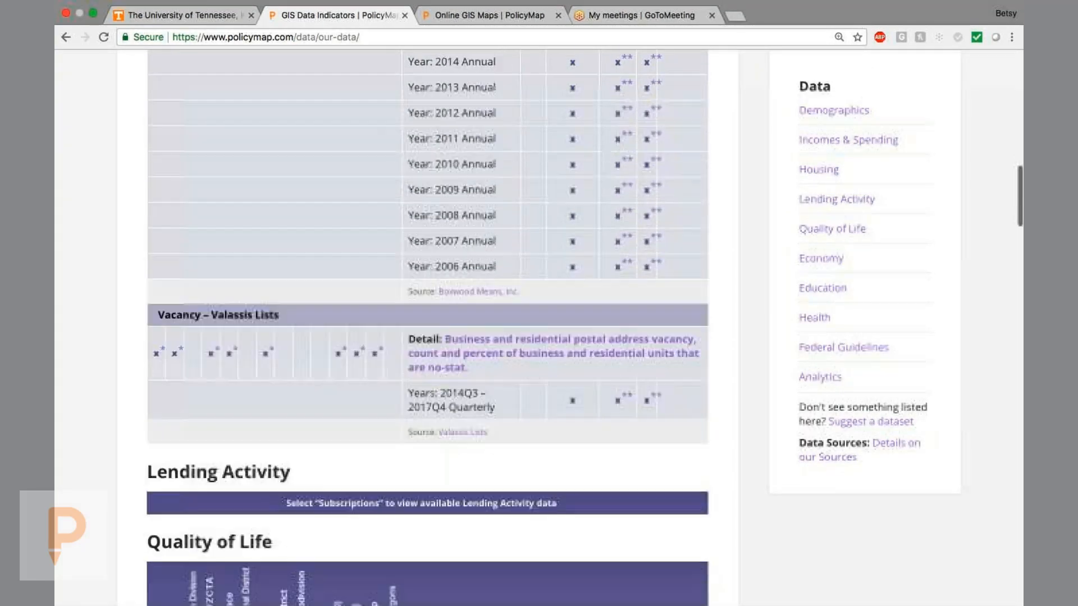
pyautogui.scroll(9, 536, 364)
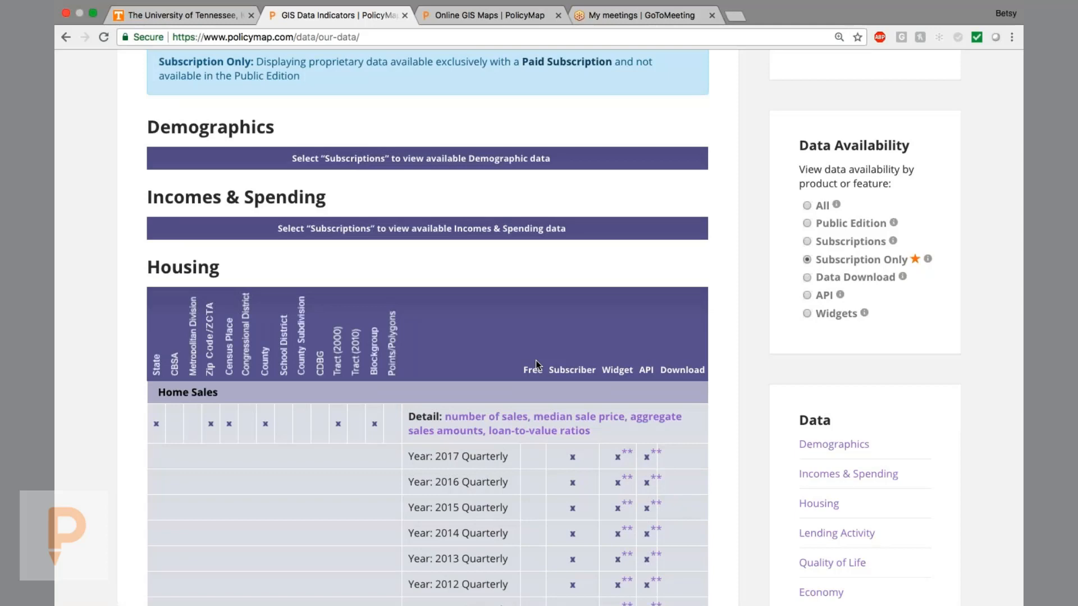
# Step: Examine the subscription-only Quality of Life indicators, including transit access, grocery retail, nonprofit locations and flood zones
pyautogui.scroll(-18, 535, 365)
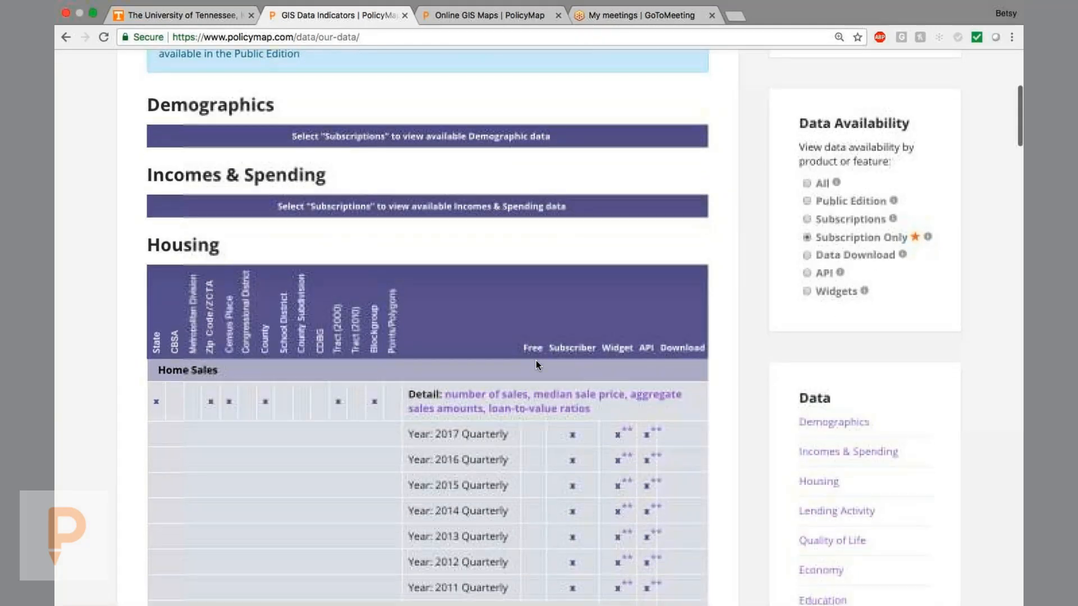
pyautogui.scroll(-20, 535, 365)
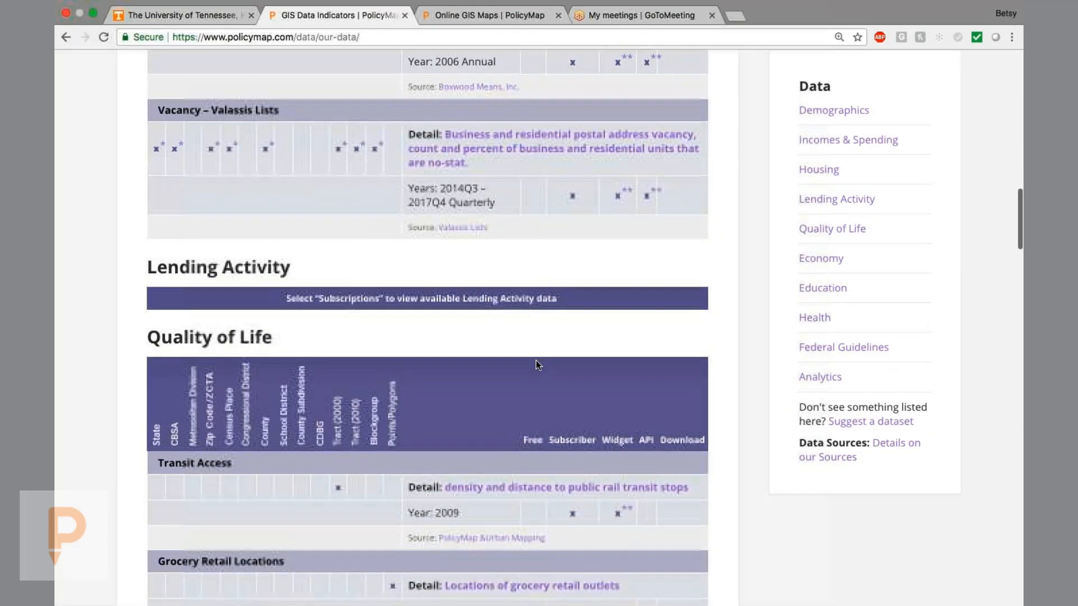
pyautogui.scroll(-3, 535, 365)
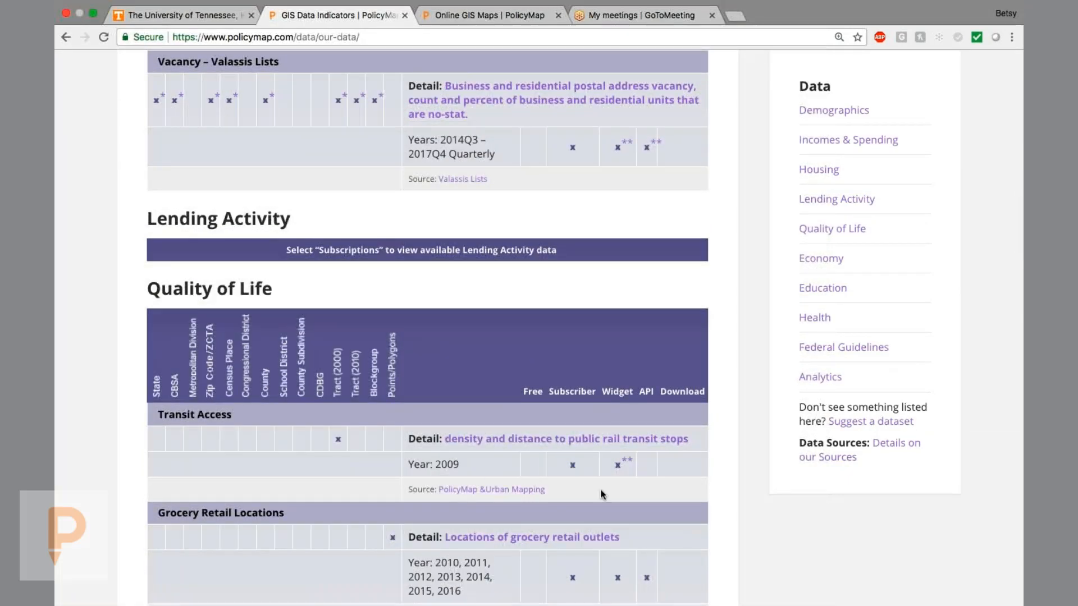
pyautogui.scroll(-2, 602, 494)
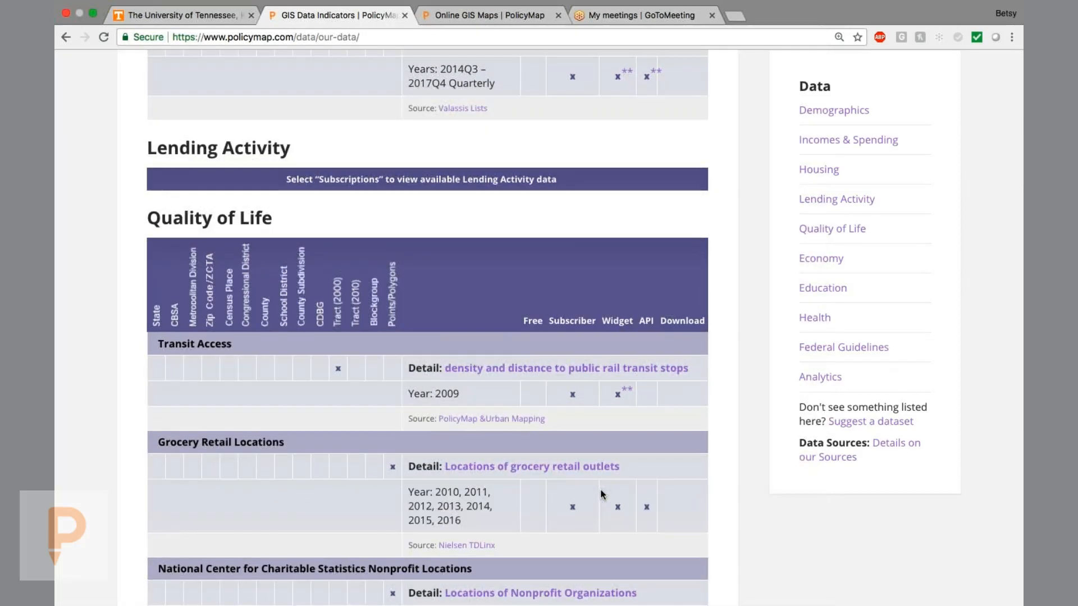
pyautogui.scroll(-4, 601, 493)
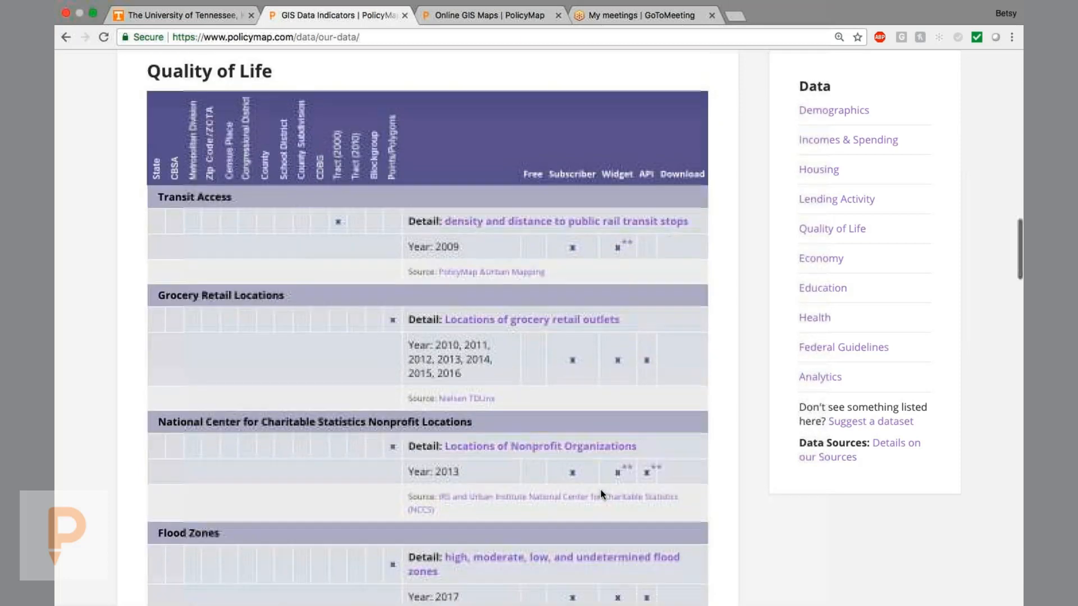
pyautogui.scroll(-1, 600, 493)
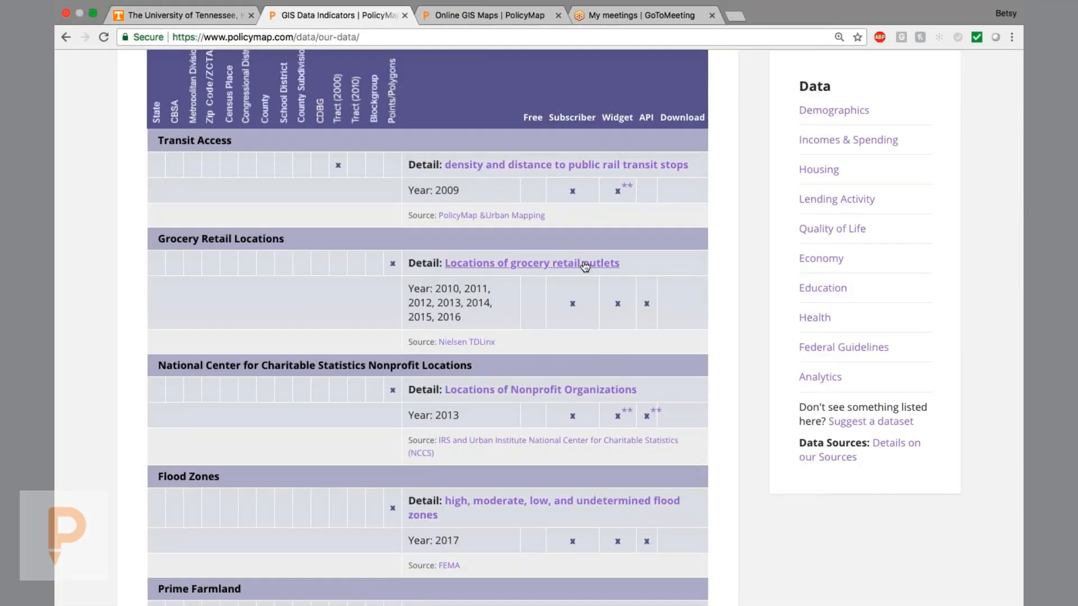
pyautogui.scroll(-2, 682, 296)
pyautogui.scroll(15, 683, 295)
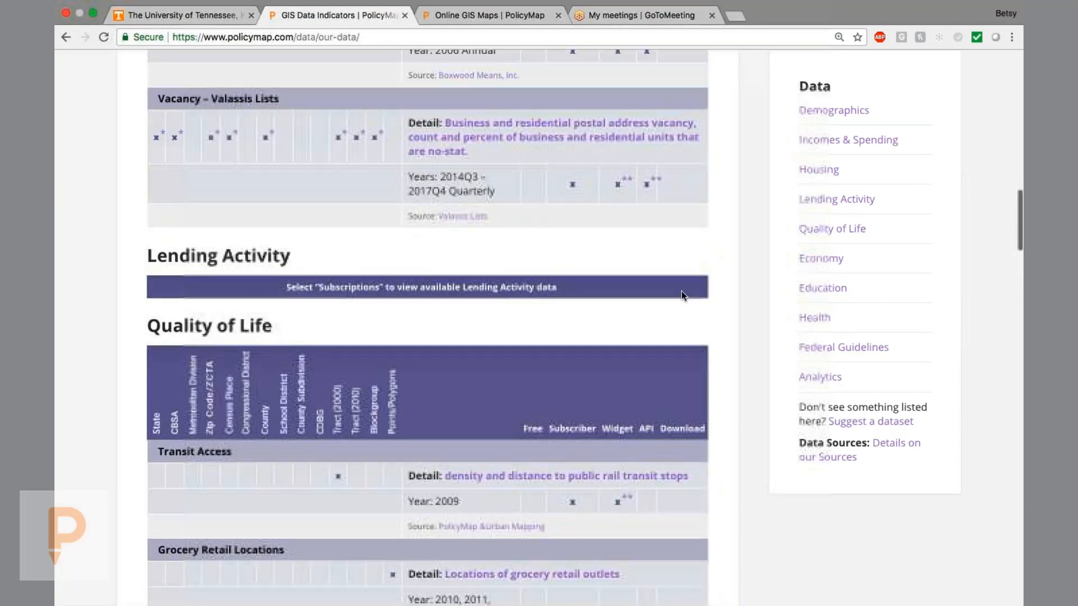
pyautogui.scroll(8, 682, 294)
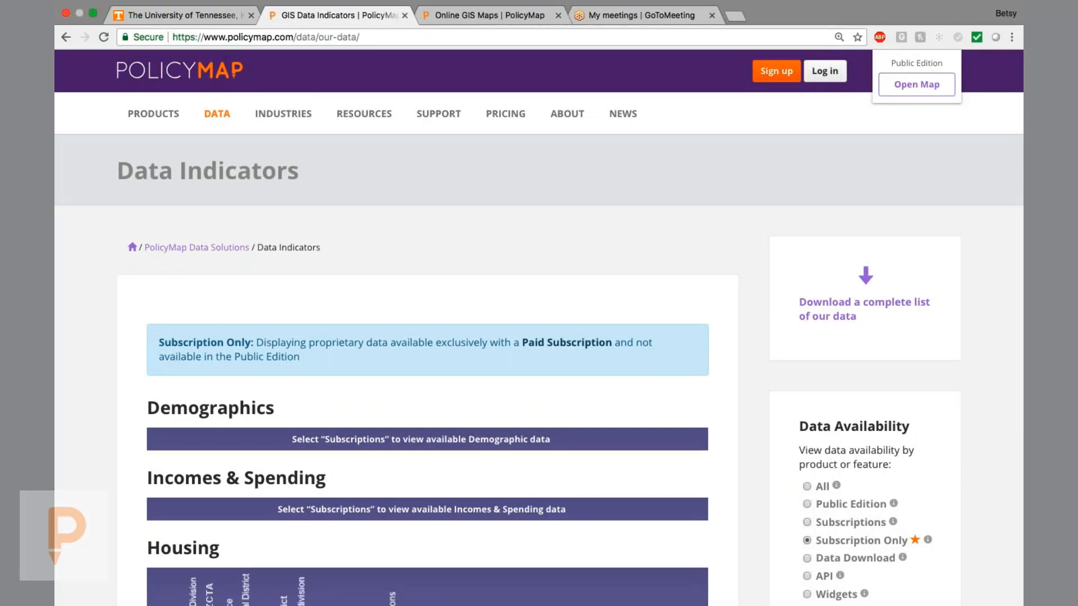
# Step: Open the Academic page of the PolicyMap industry solutions
pyautogui.moveTo(217, 113)
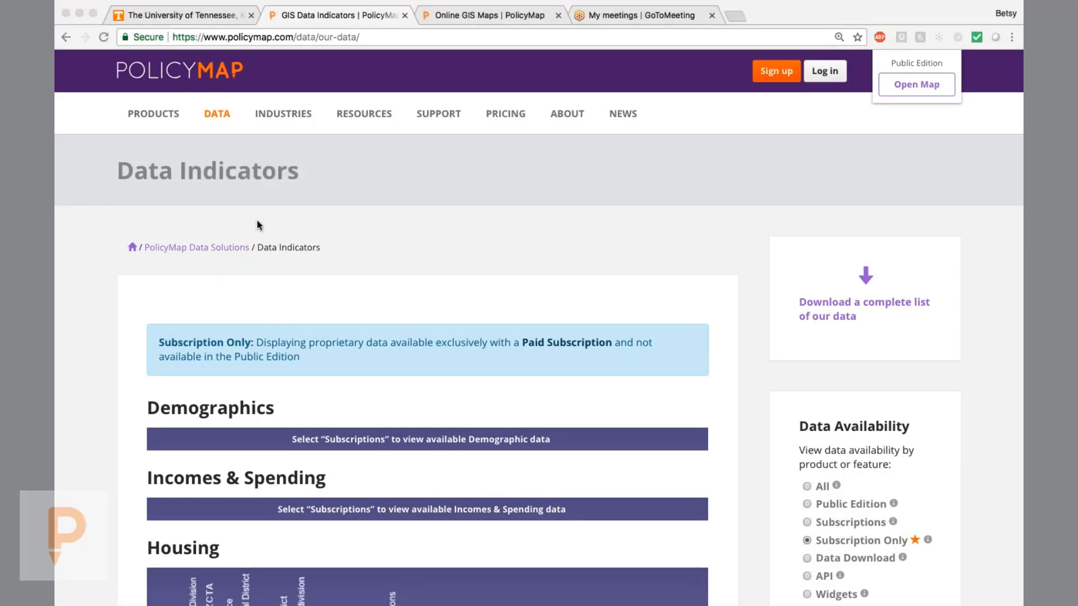
pyautogui.click(277, 114)
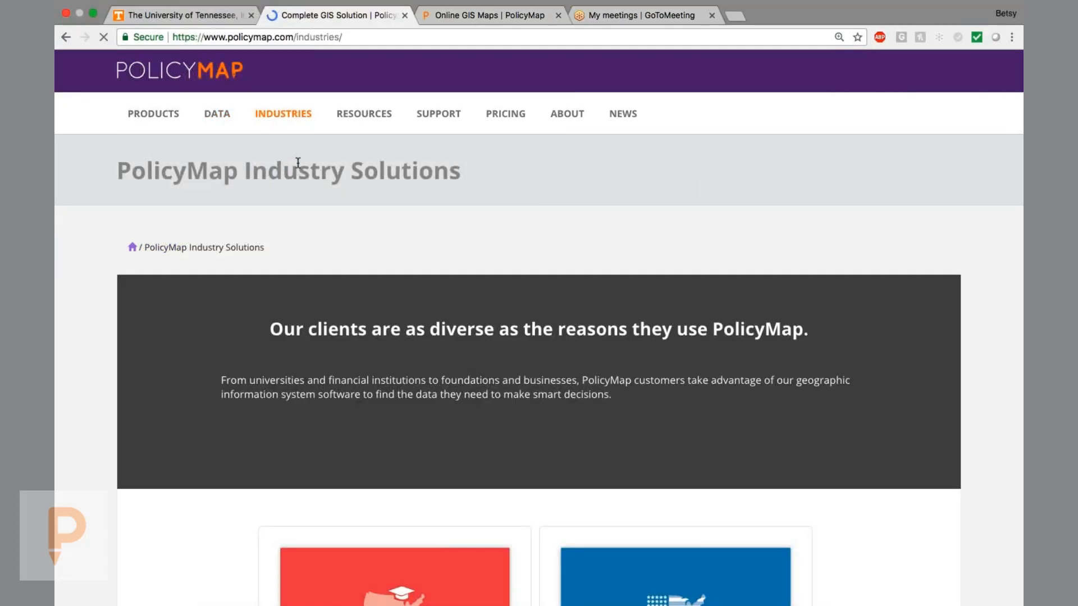
pyautogui.moveTo(293, 113)
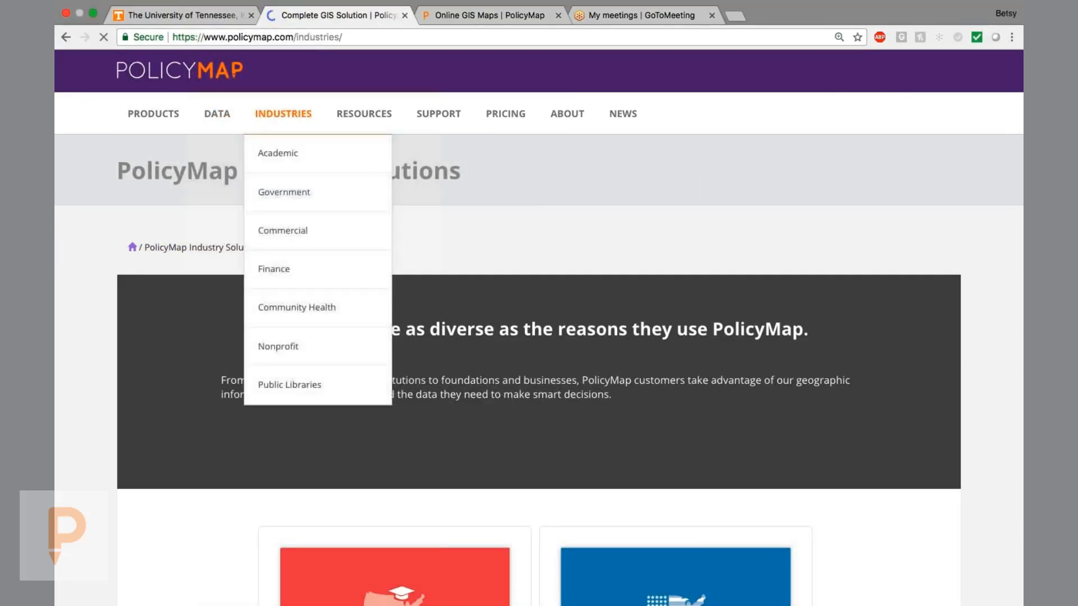
pyautogui.click(295, 160)
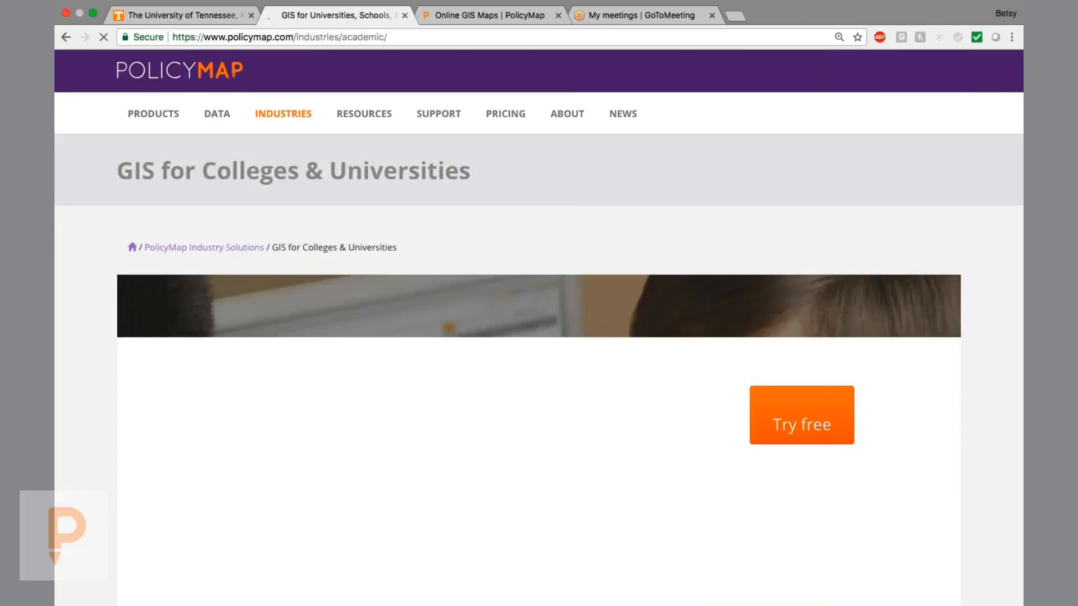
# Step: Look through the colleges and universities page, examining its introduction and the video on teaching environmental justice
pyautogui.scroll(-3, 539, 337)
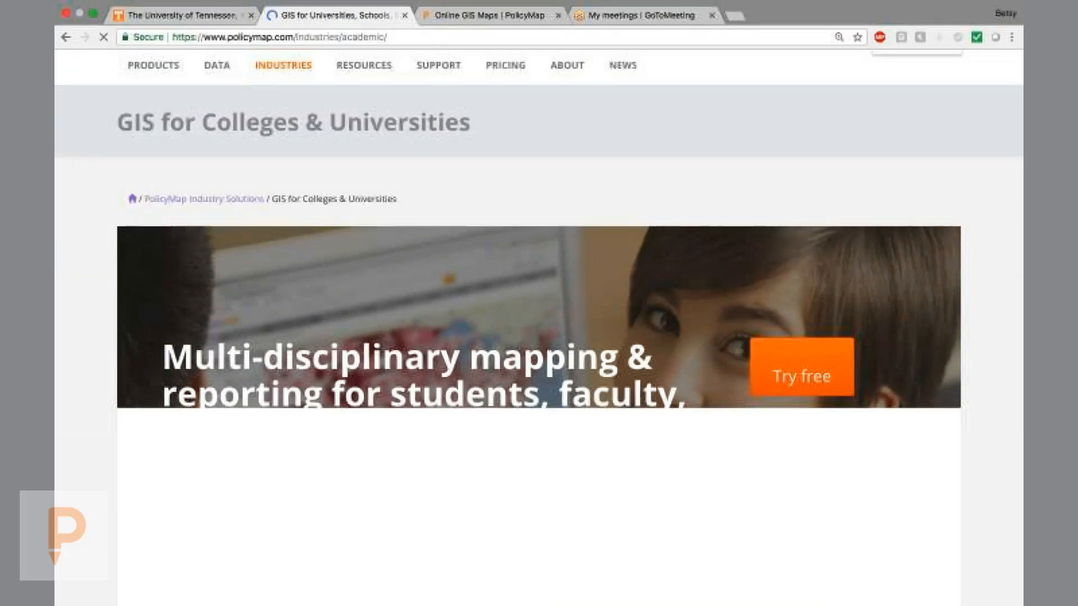
pyautogui.scroll(-10, 539, 336)
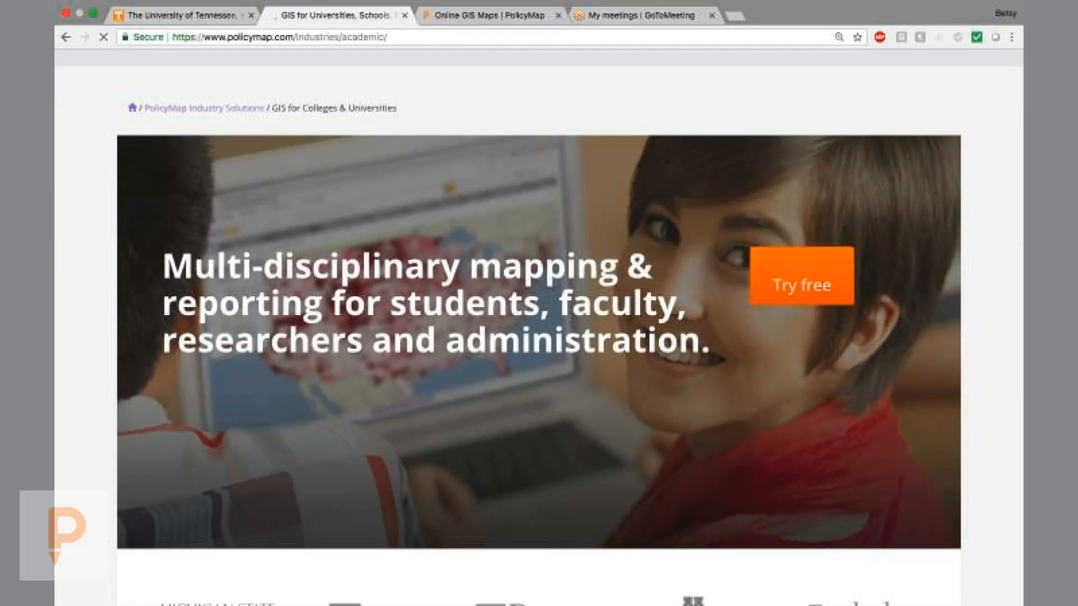
pyautogui.scroll(-5, 539, 326)
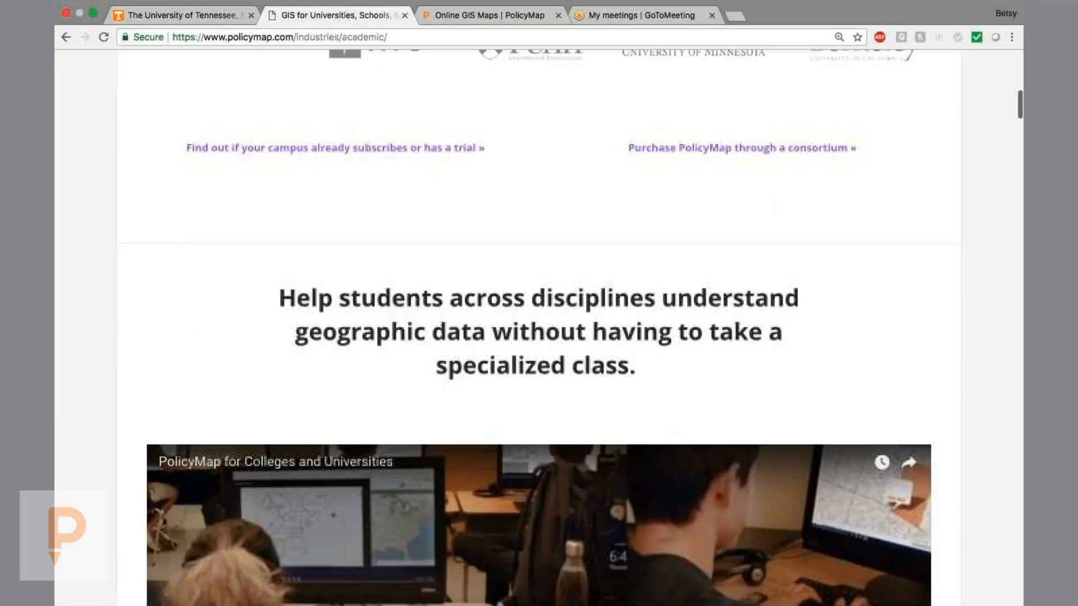
pyautogui.scroll(2, 538, 326)
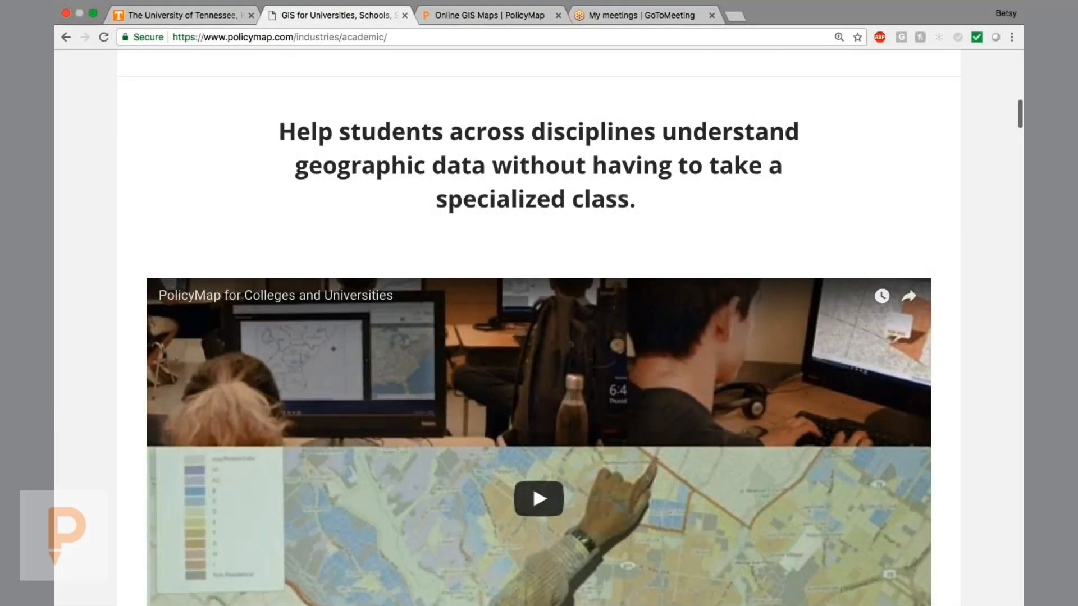
pyautogui.scroll(-5, 538, 326)
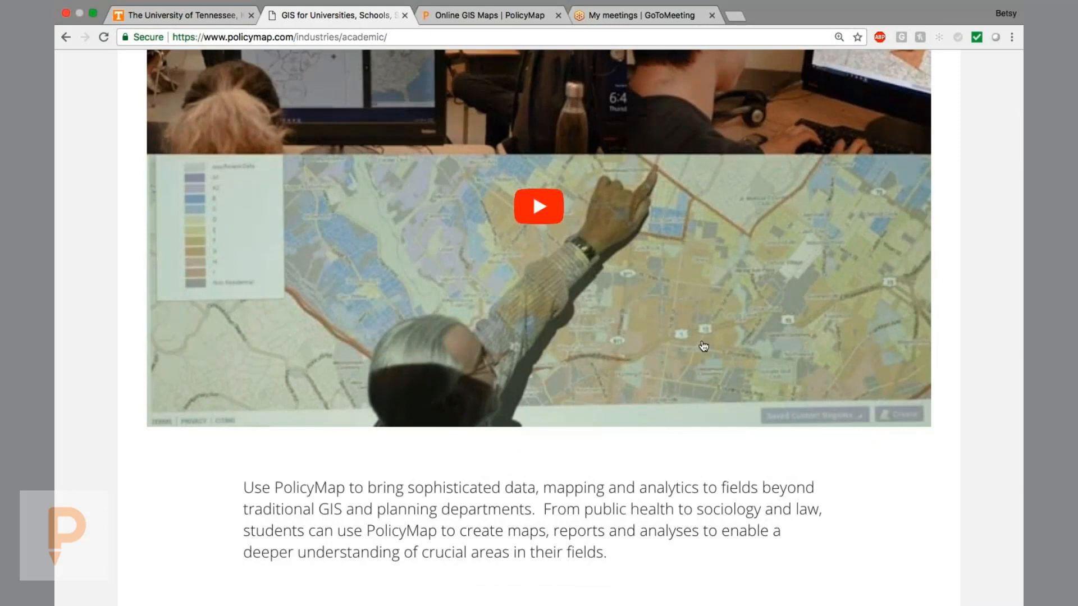
pyautogui.scroll(-2, 585, 430)
pyautogui.scroll(-6, 587, 427)
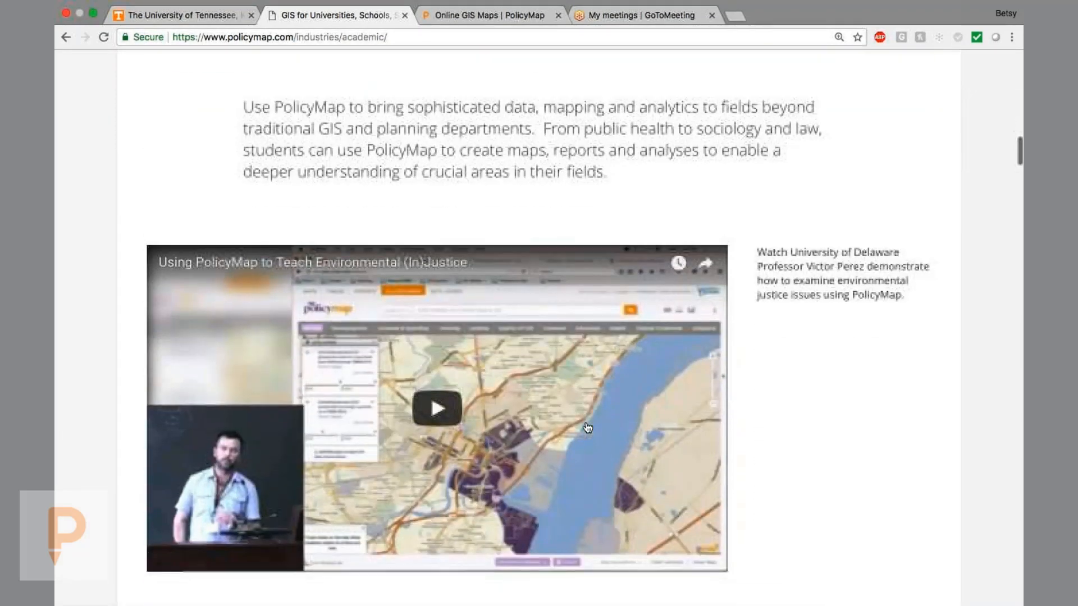
pyautogui.scroll(1, 588, 428)
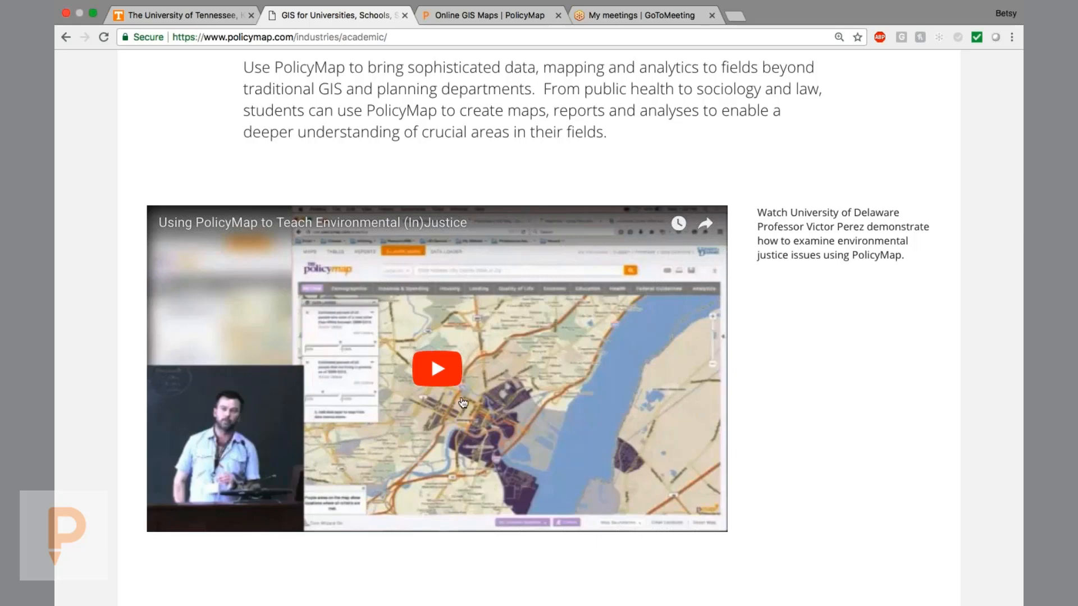
# Step: Examine the colleges and universities page sections on the data library, classroom data interpretation and access through the university library
pyautogui.scroll(-7, 562, 383)
pyautogui.scroll(-13, 561, 382)
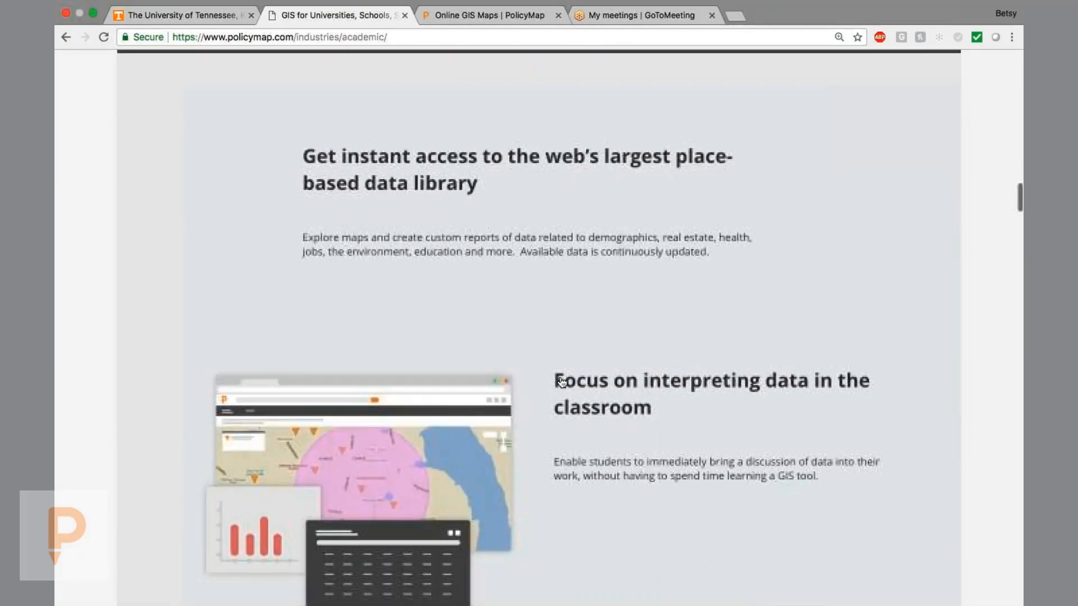
pyautogui.scroll(-5, 561, 383)
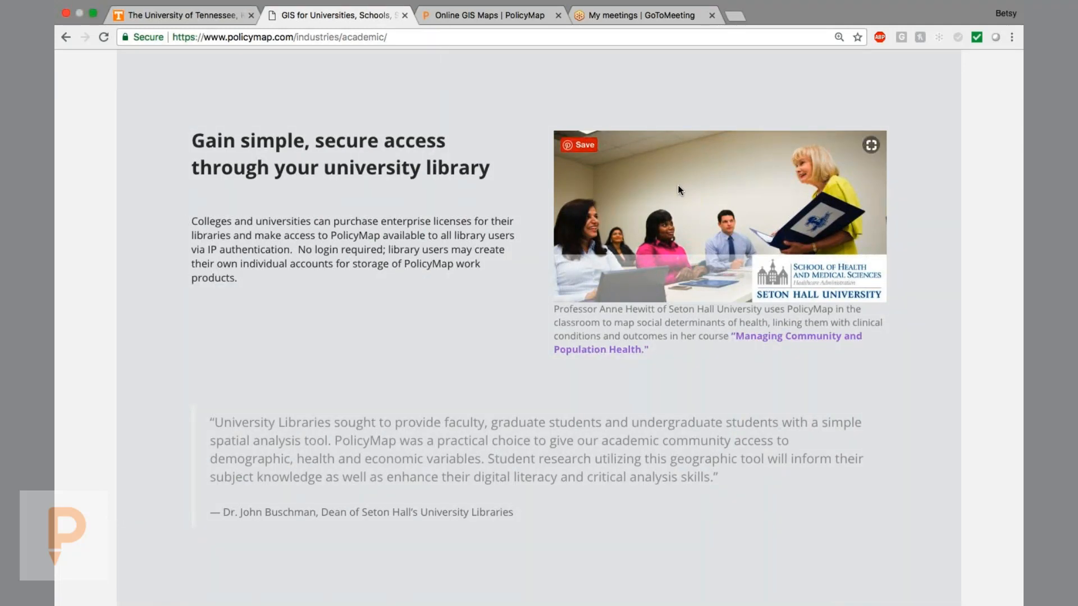
pyautogui.click(768, 53)
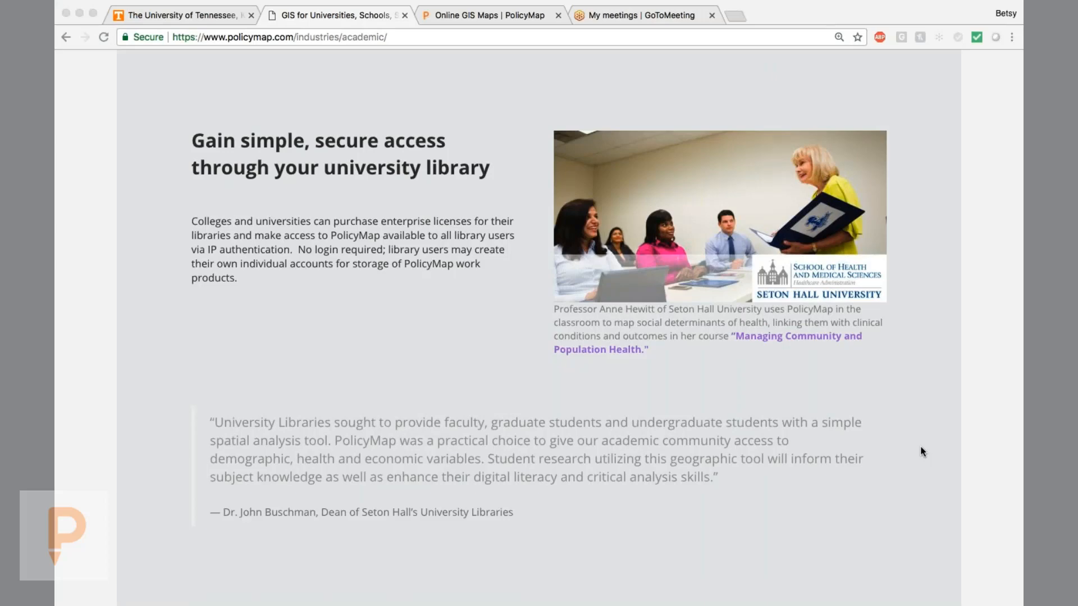
# Step: Review the course development video and the sample syllabi, webinars and maps listed by academic discipline, down to the data sources section
pyautogui.scroll(-15, 921, 451)
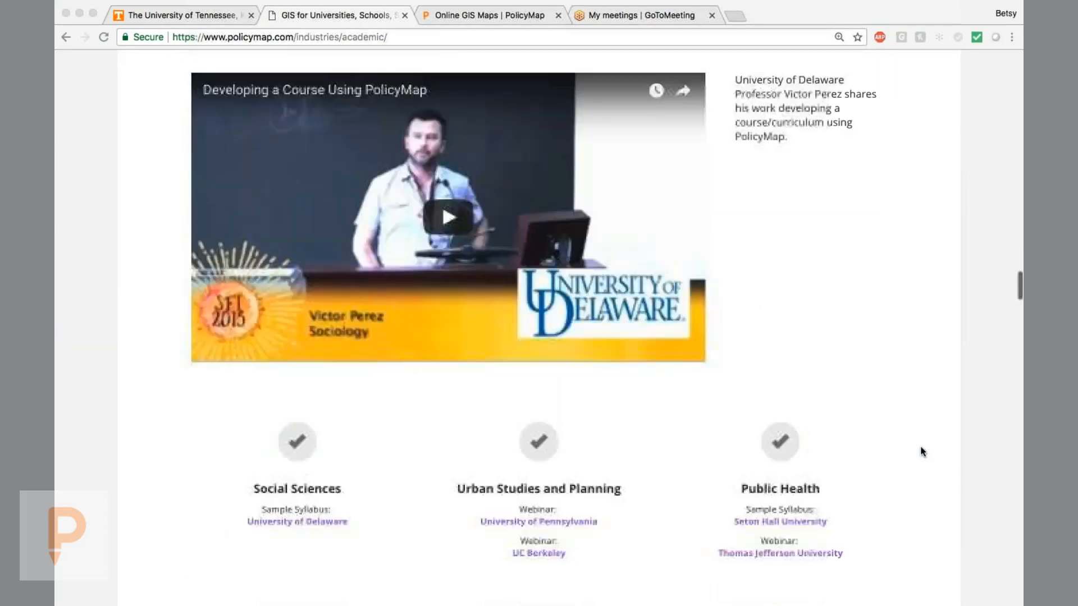
pyautogui.scroll(-5, 921, 450)
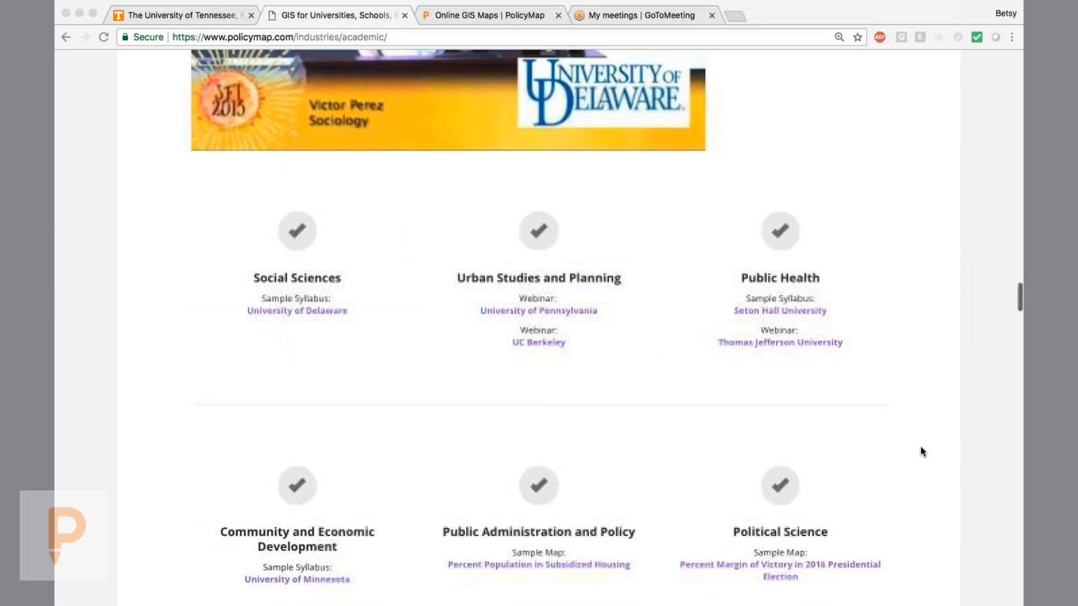
pyautogui.scroll(-1, 921, 451)
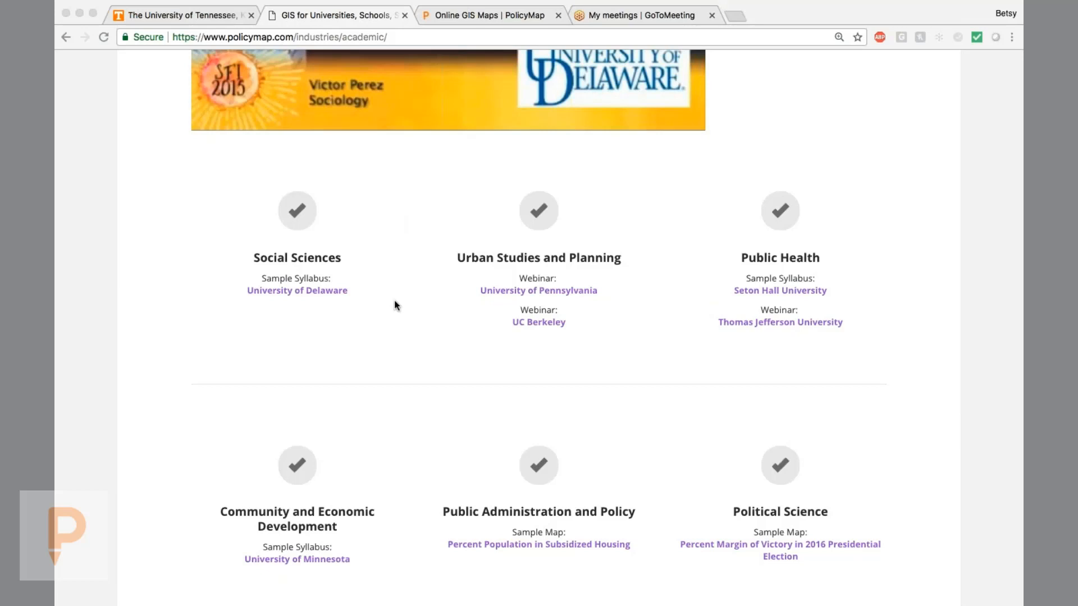
pyautogui.scroll(-12, 394, 305)
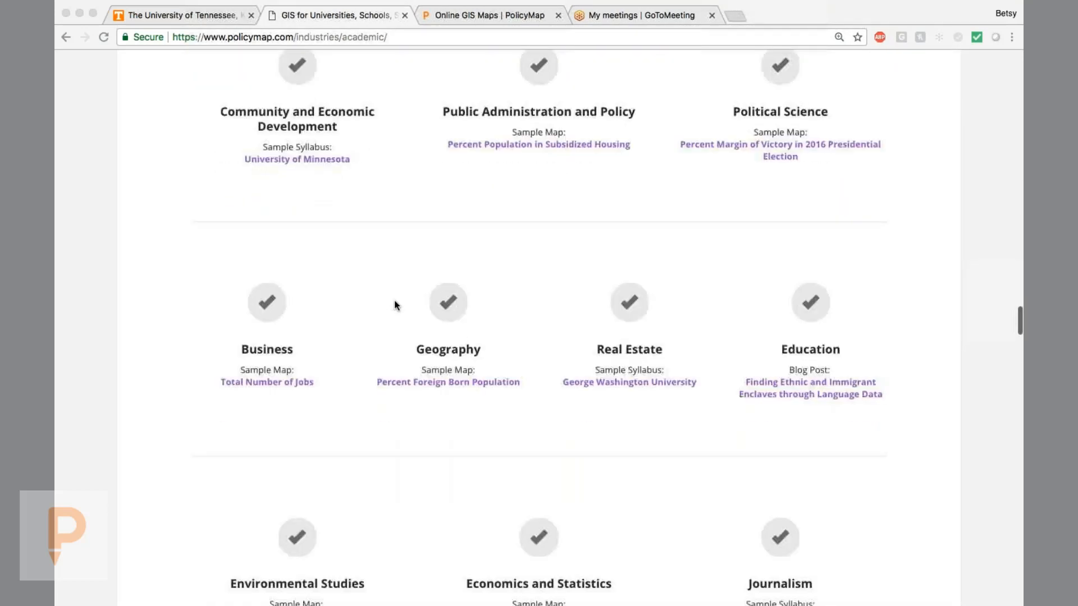
pyautogui.scroll(-11, 394, 305)
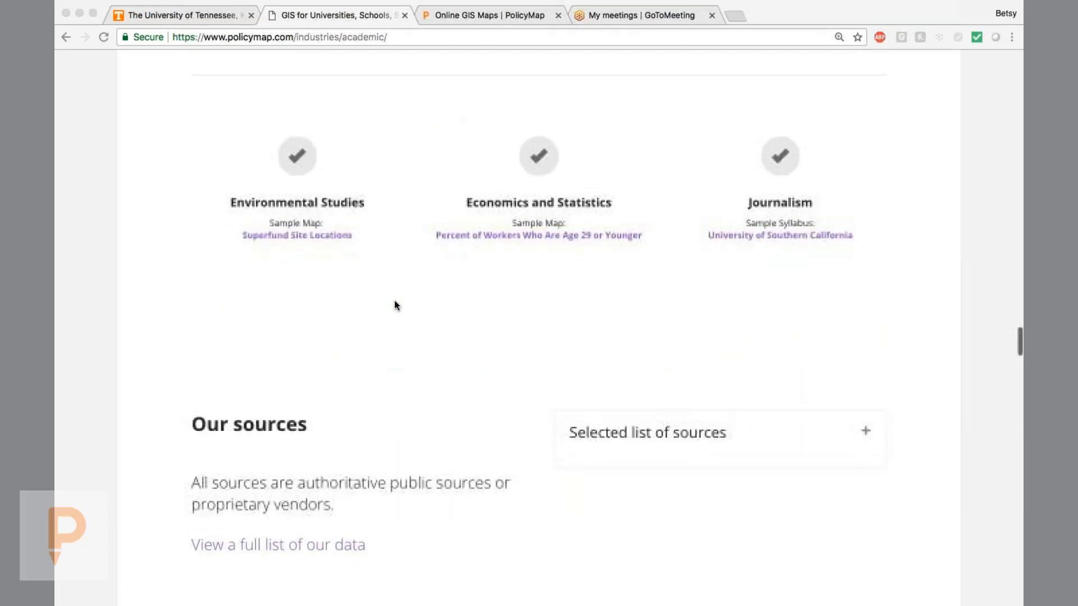
pyautogui.scroll(20, 394, 305)
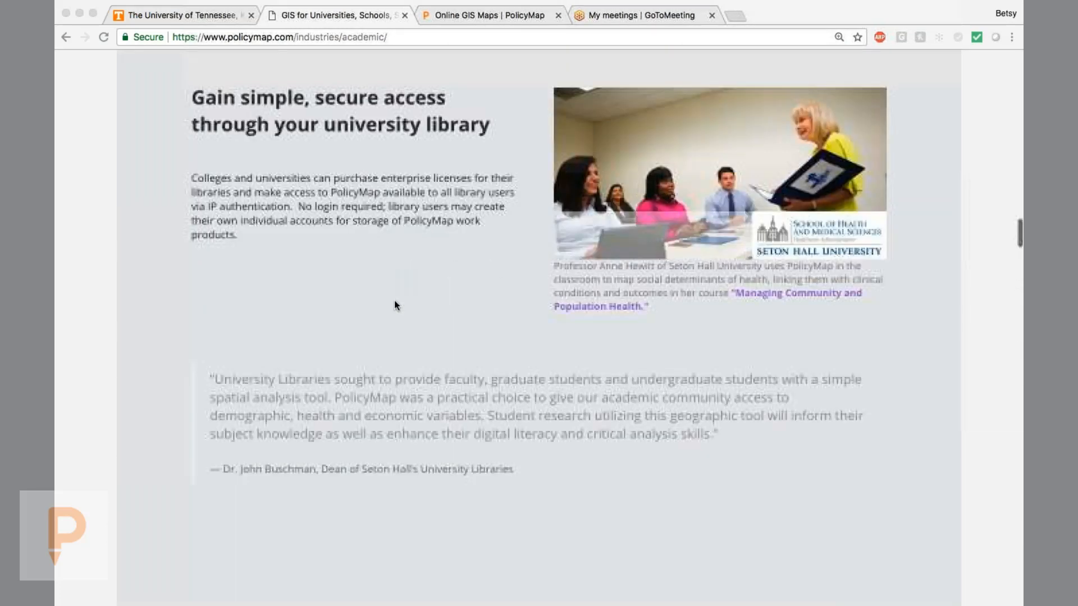
pyautogui.scroll(20, 394, 305)
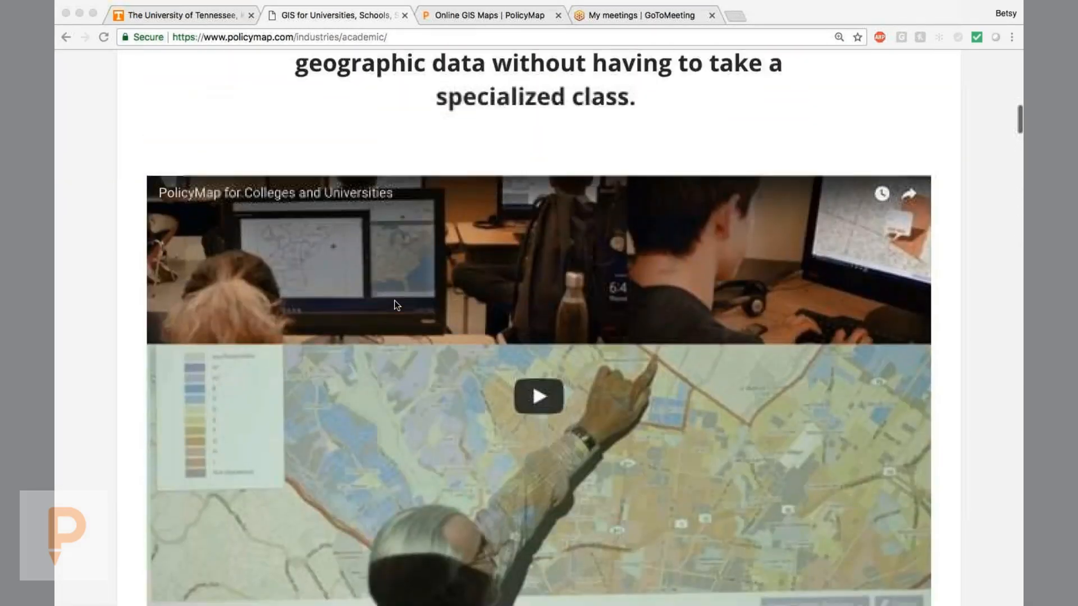
pyautogui.scroll(20, 394, 301)
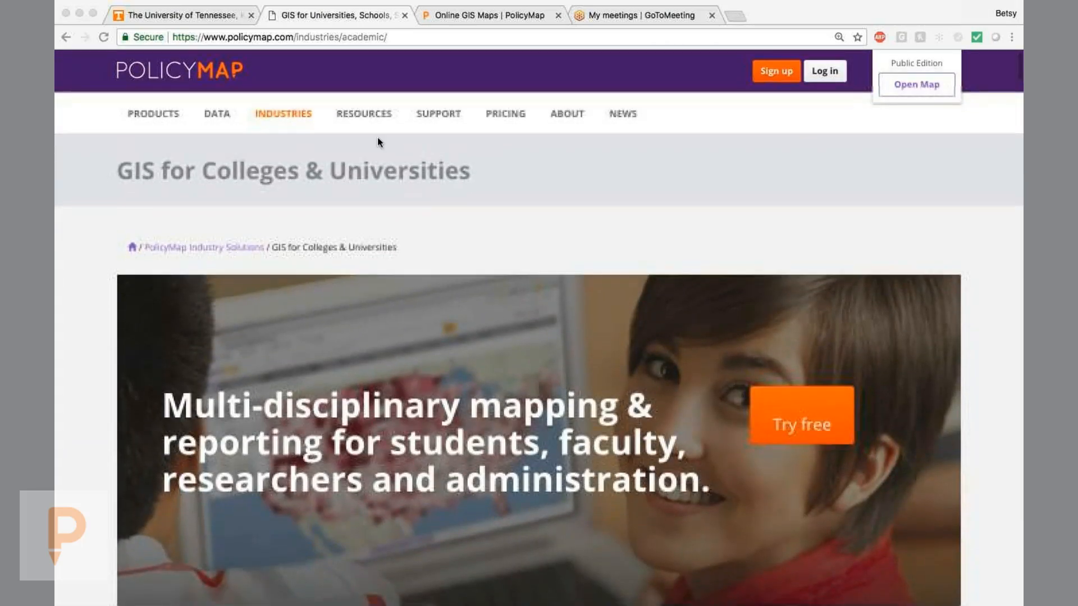
# Step: Open the Mapchats Resources page and continue to the Gallery
pyautogui.click(366, 115)
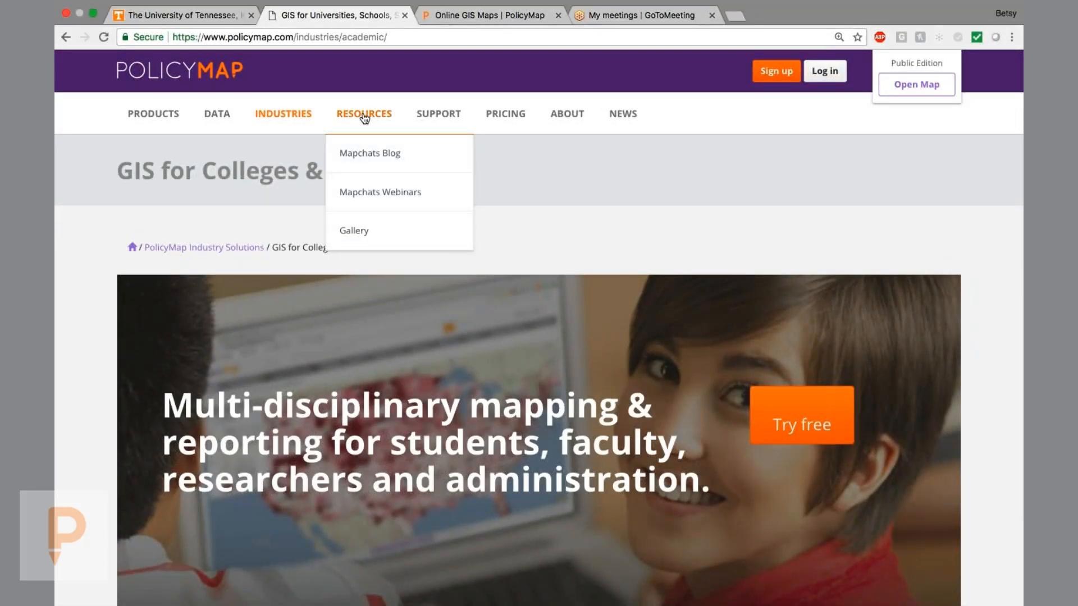
pyautogui.click(365, 116)
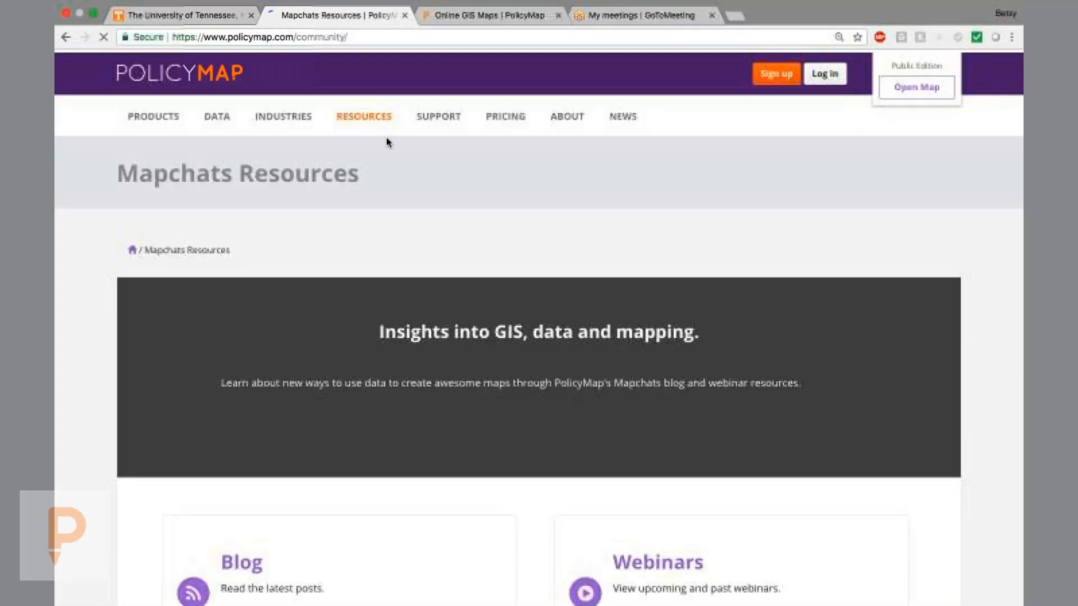
pyautogui.moveTo(369, 119)
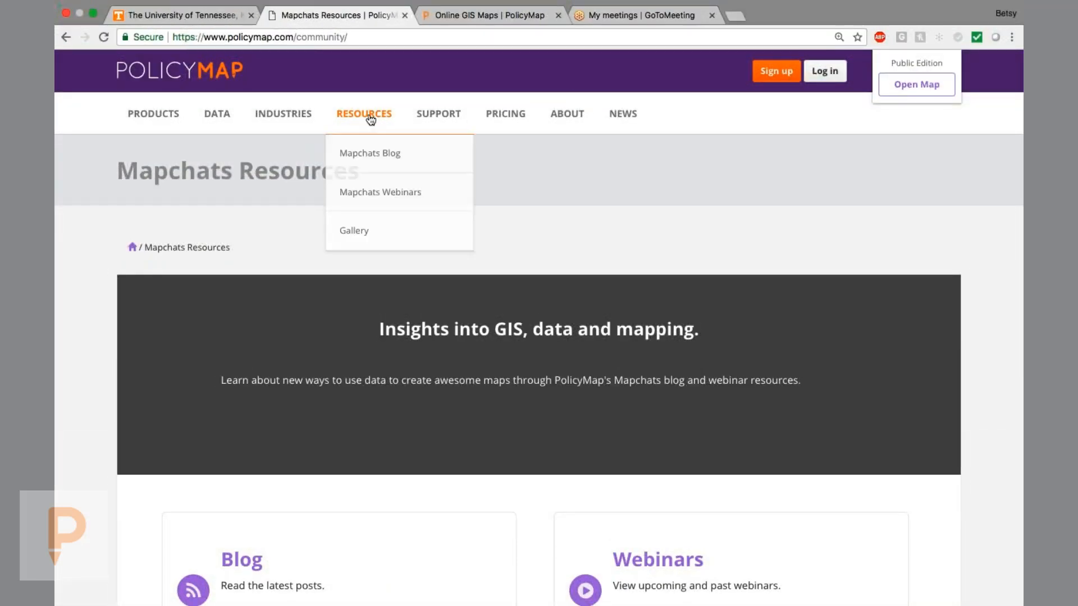
pyautogui.click(360, 231)
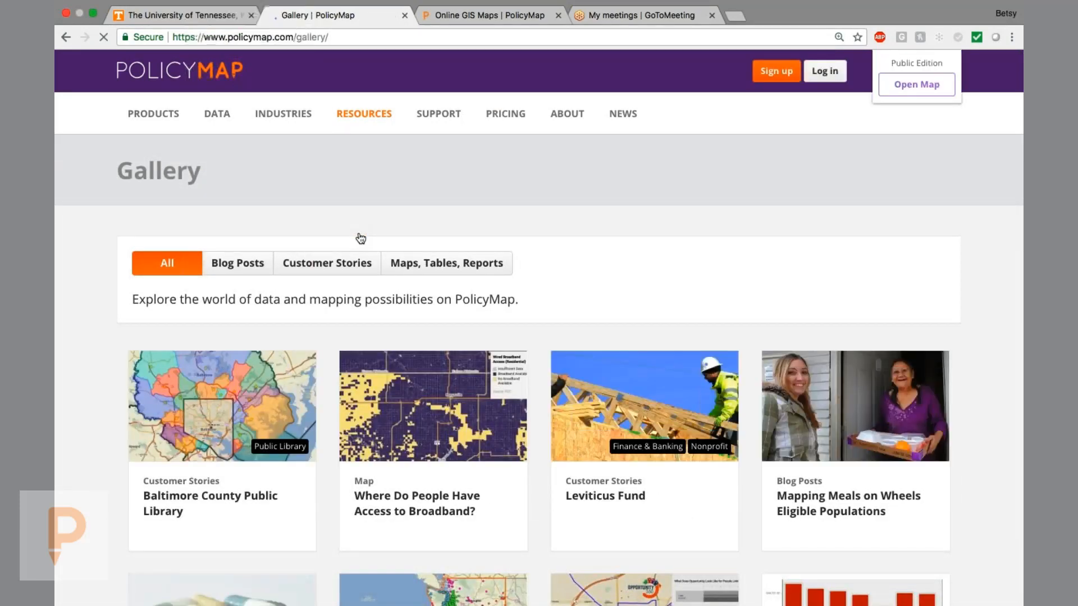
# Step: Browse the Gallery's customer stories, blog posts, maps, tables and reports
pyautogui.scroll(-5, 428, 231)
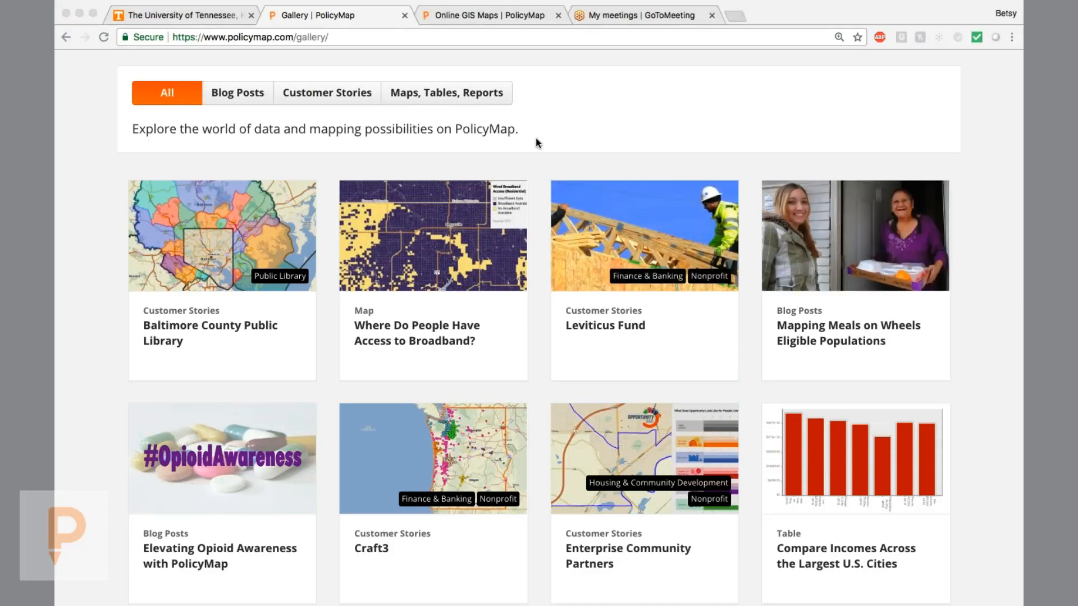
pyautogui.scroll(3, 533, 139)
pyautogui.scroll(-10, 515, 336)
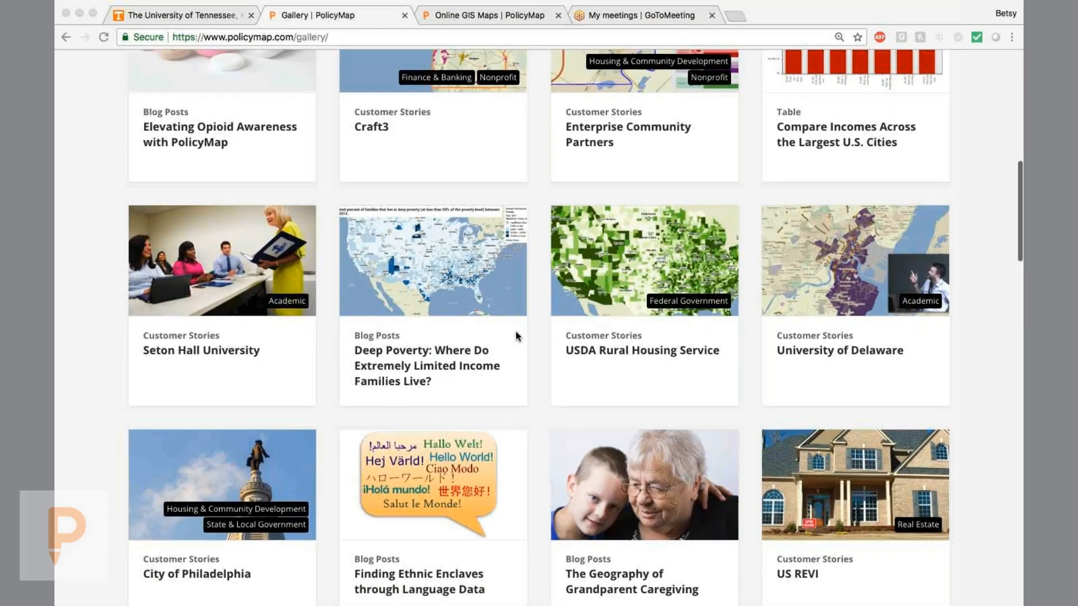
pyautogui.scroll(-5, 515, 335)
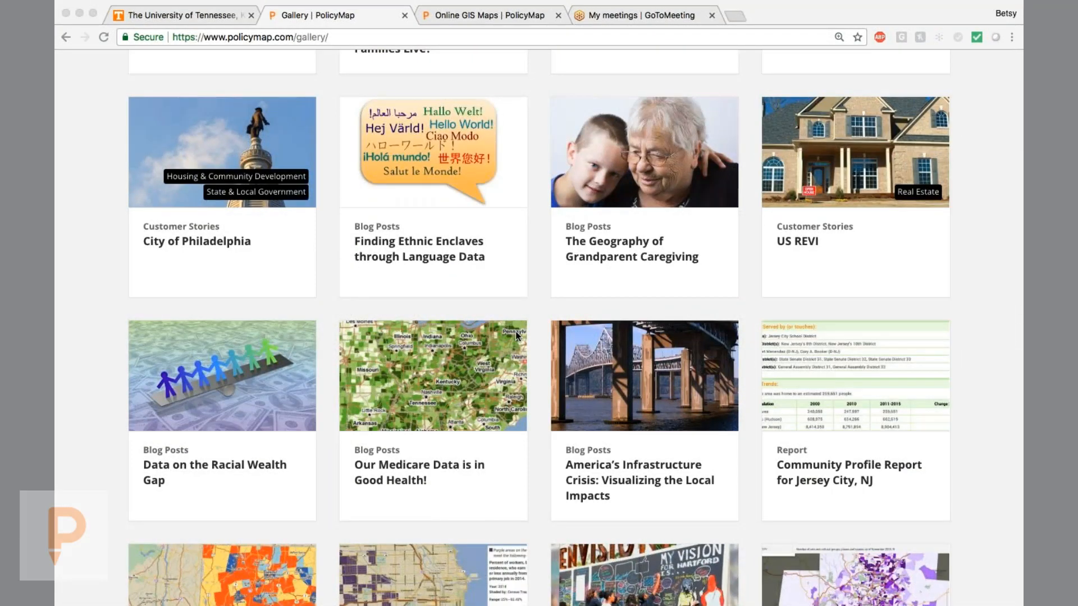
pyautogui.scroll(15, 515, 331)
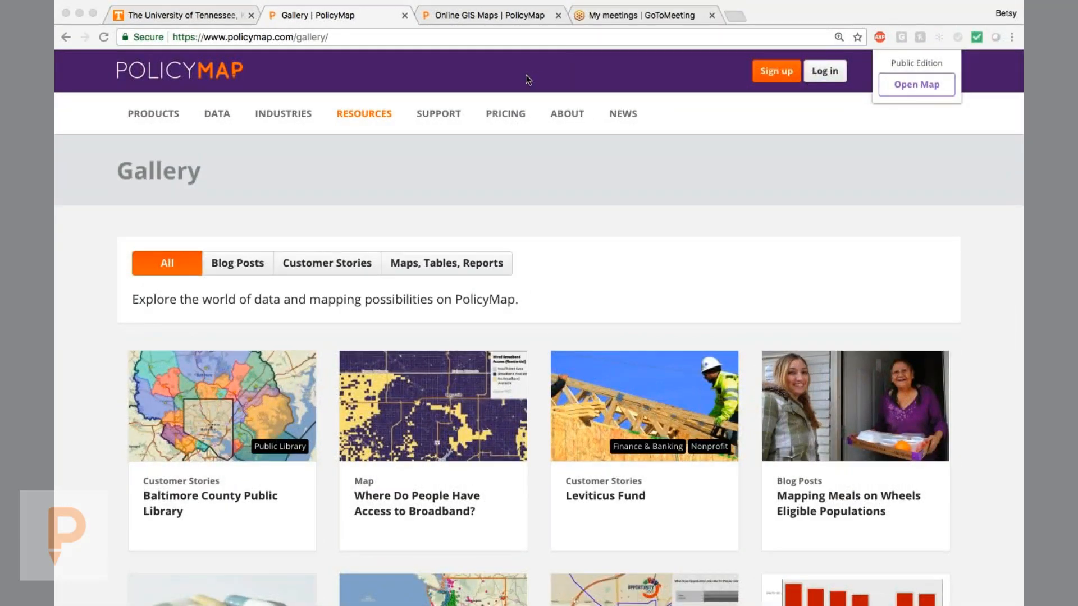
# Step: Open the PolicyMap Support page and review its Tutorial Guides and Learn more resources
pyautogui.click(437, 113)
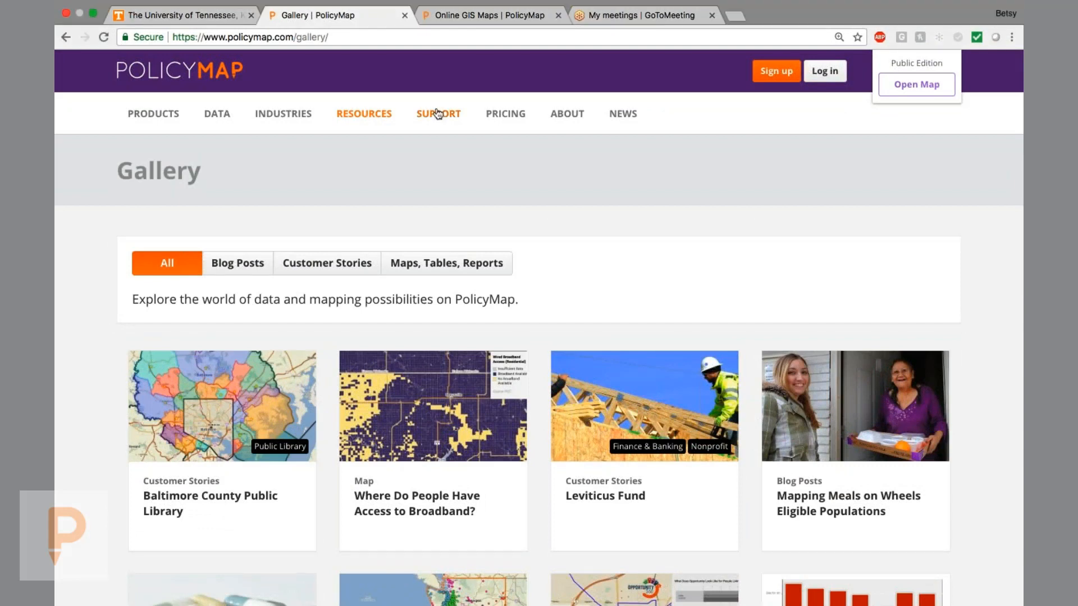
pyautogui.click(437, 114)
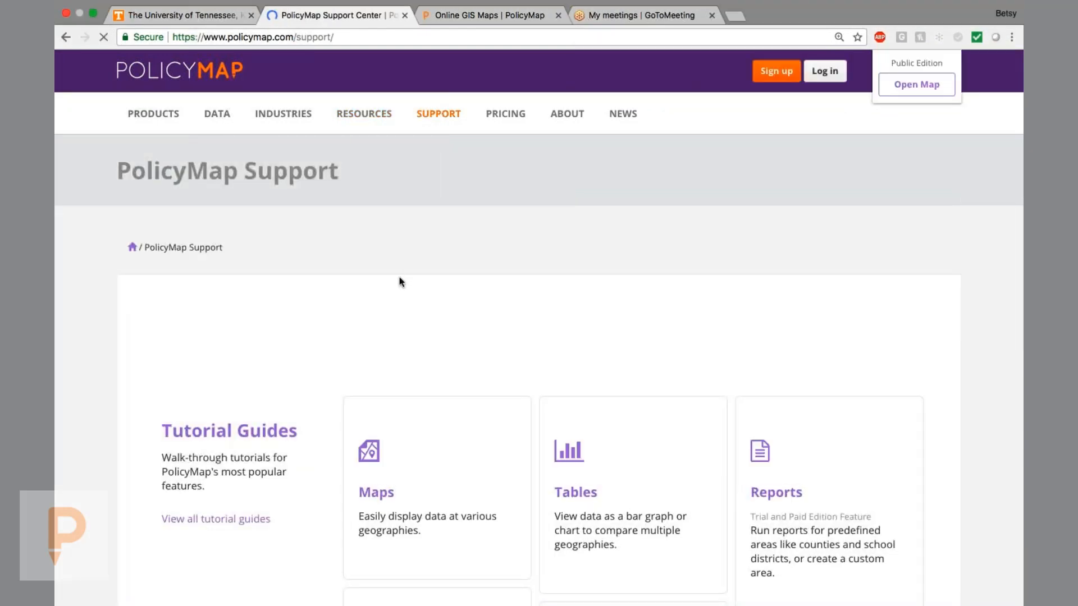
pyautogui.scroll(-3, 502, 278)
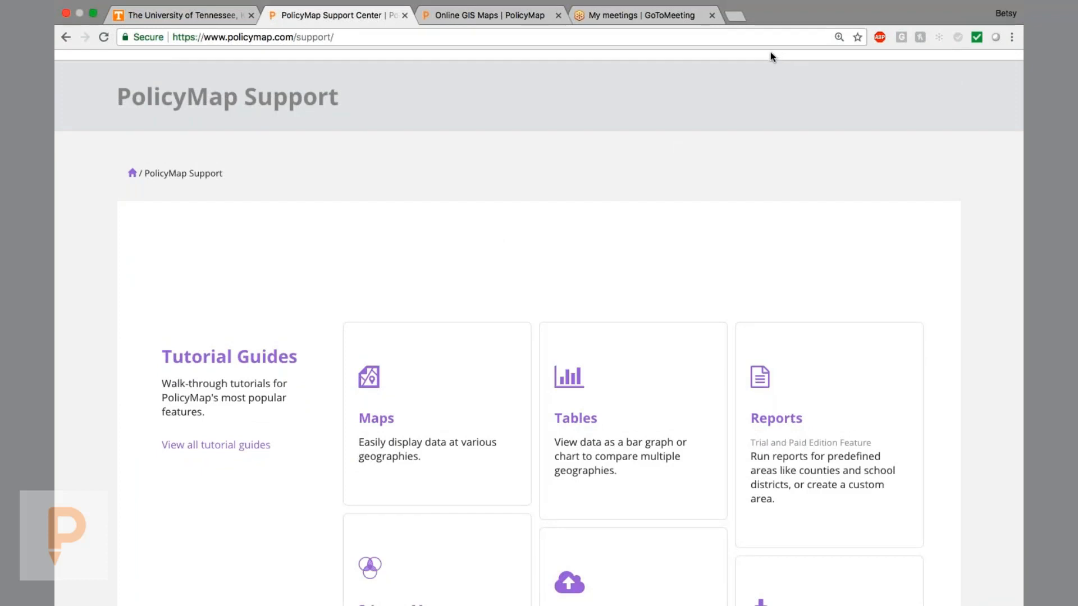
pyautogui.scroll(-5, 681, 291)
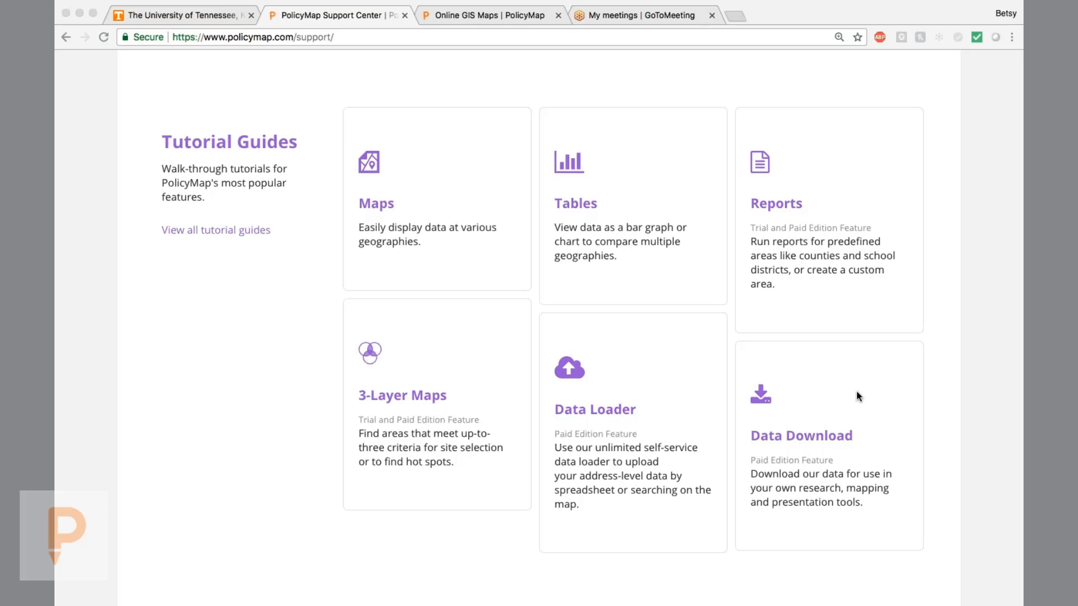
pyautogui.scroll(-1, 858, 395)
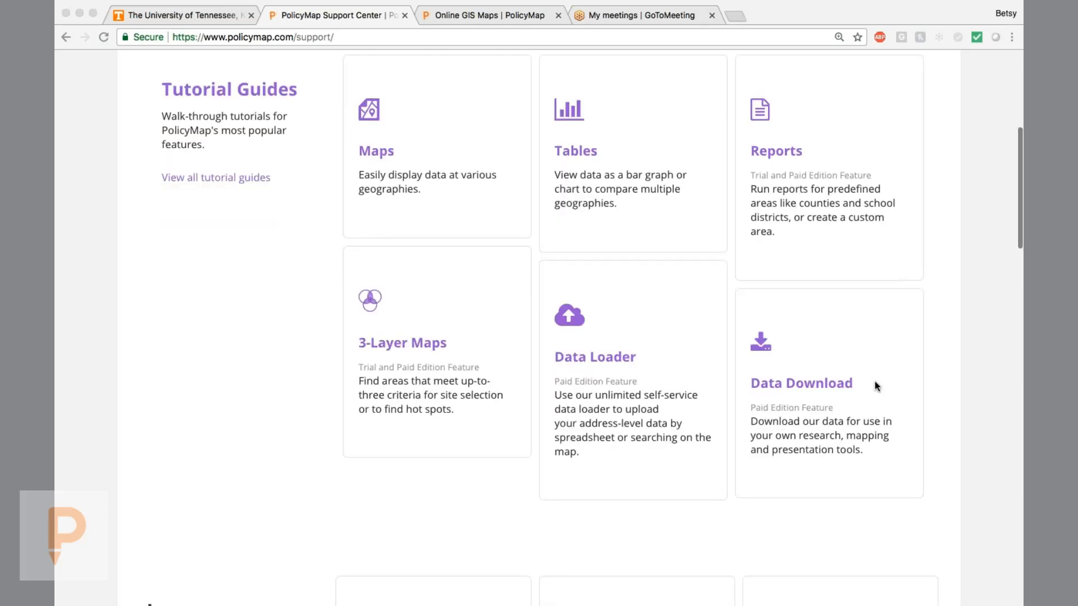
pyautogui.scroll(-6, 868, 384)
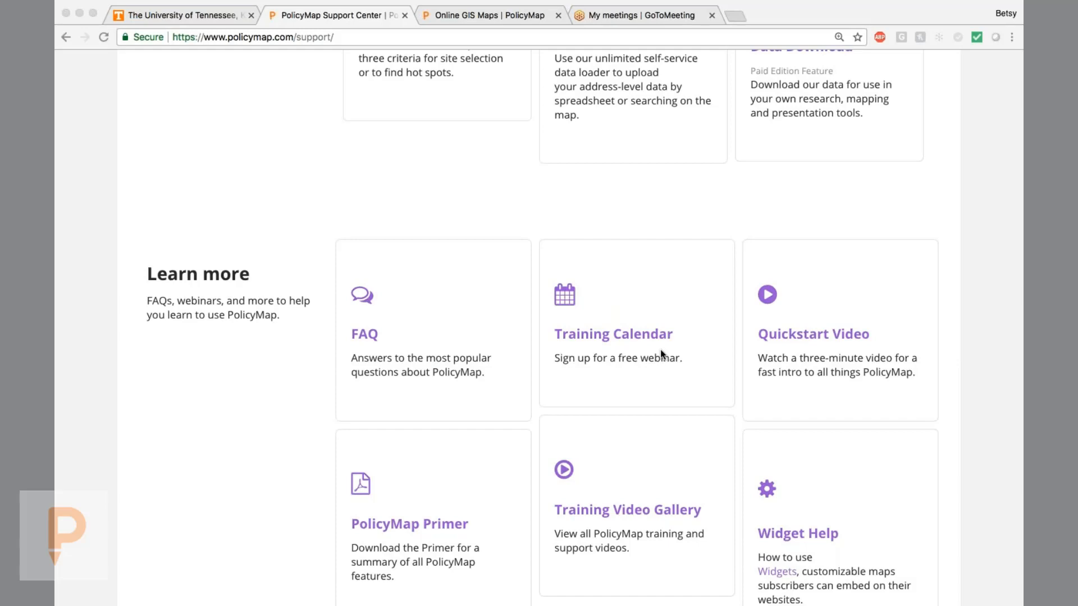
pyautogui.scroll(8, 661, 354)
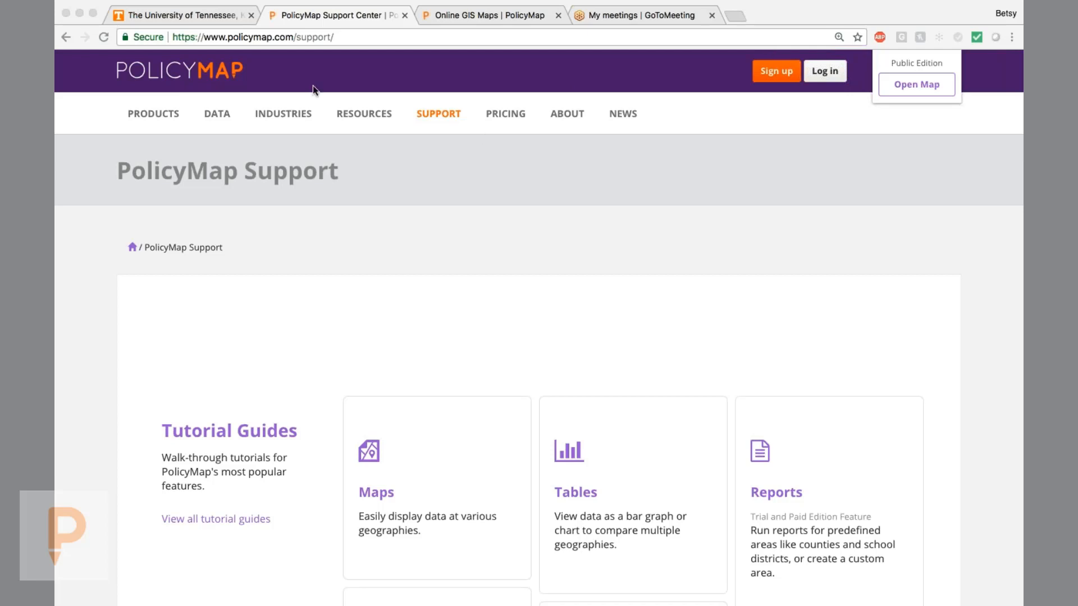
# Step: Switch to the University of Tennessee PolicyMap map, view the account creation form and close it without filling it in
pyautogui.click(472, 17)
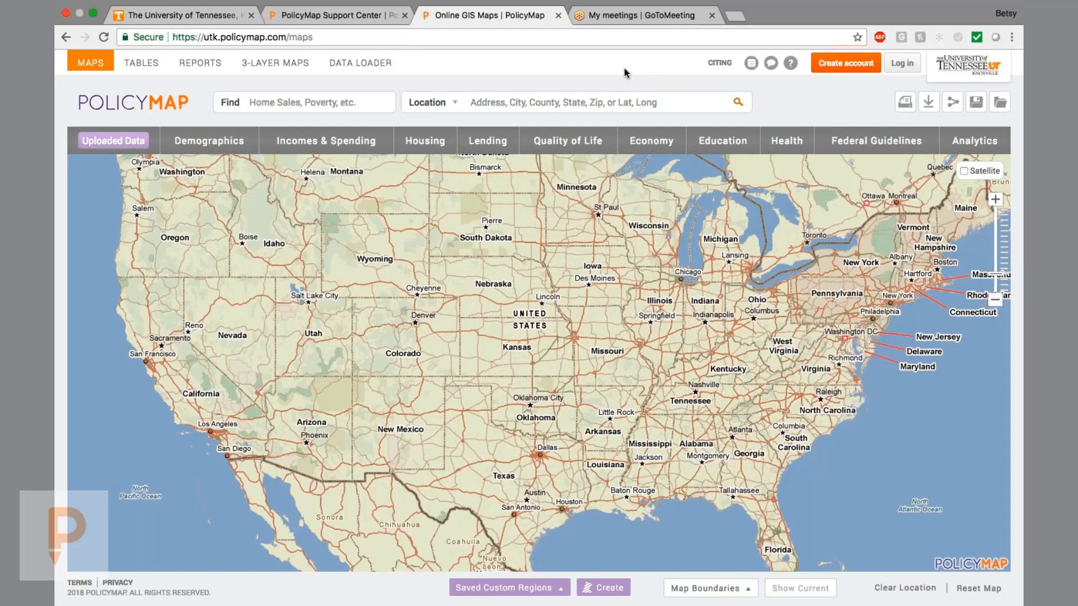
pyautogui.click(846, 64)
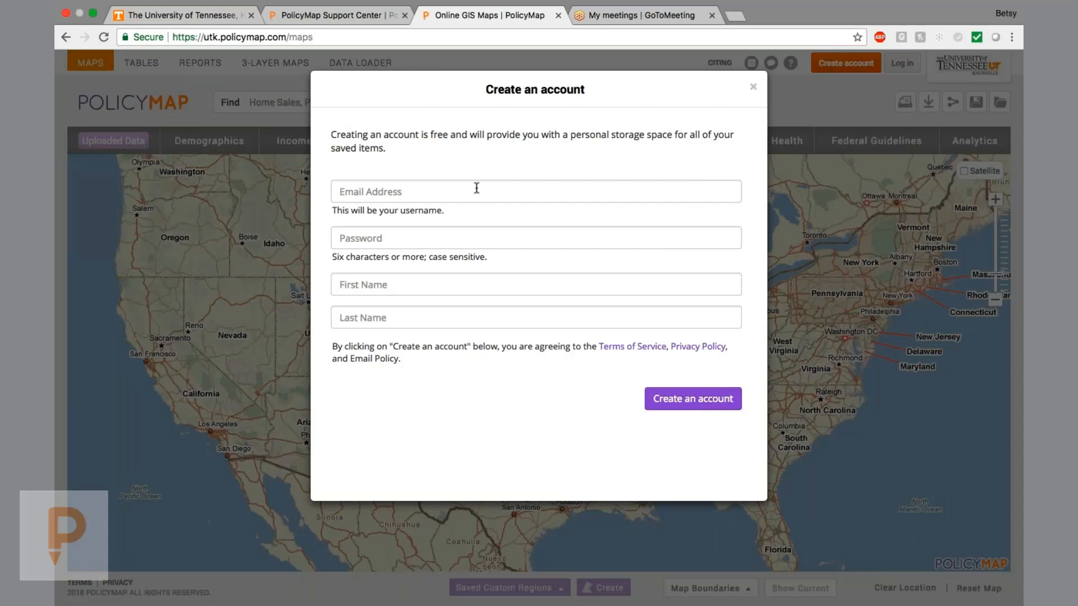
pyautogui.click(753, 86)
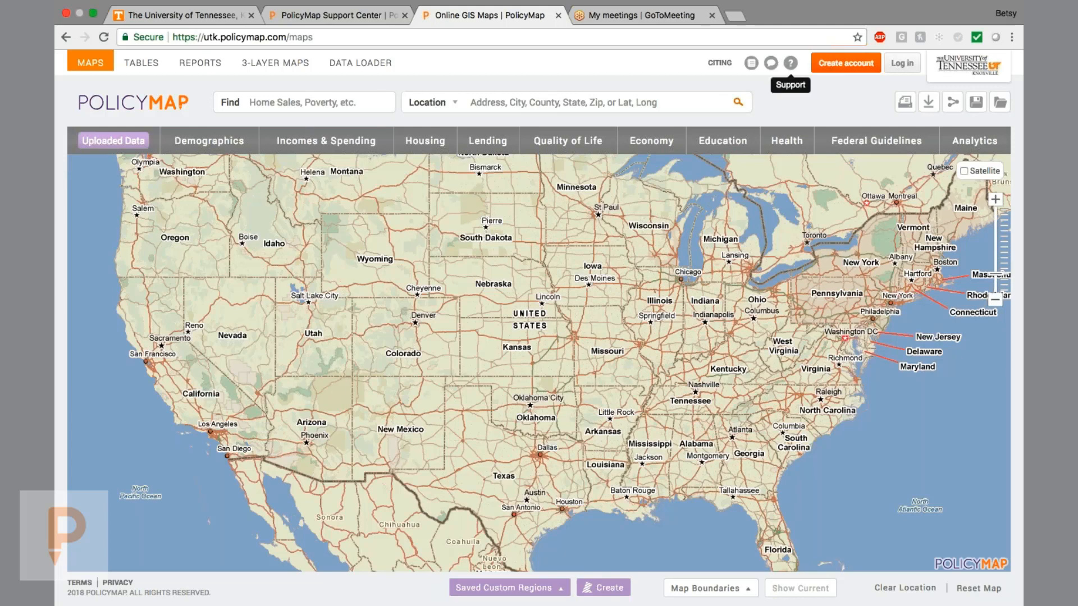
# Step: Open the Citing Us page, review the APA, Chicago and MLA citation formats, and return to the map
pyautogui.click(722, 66)
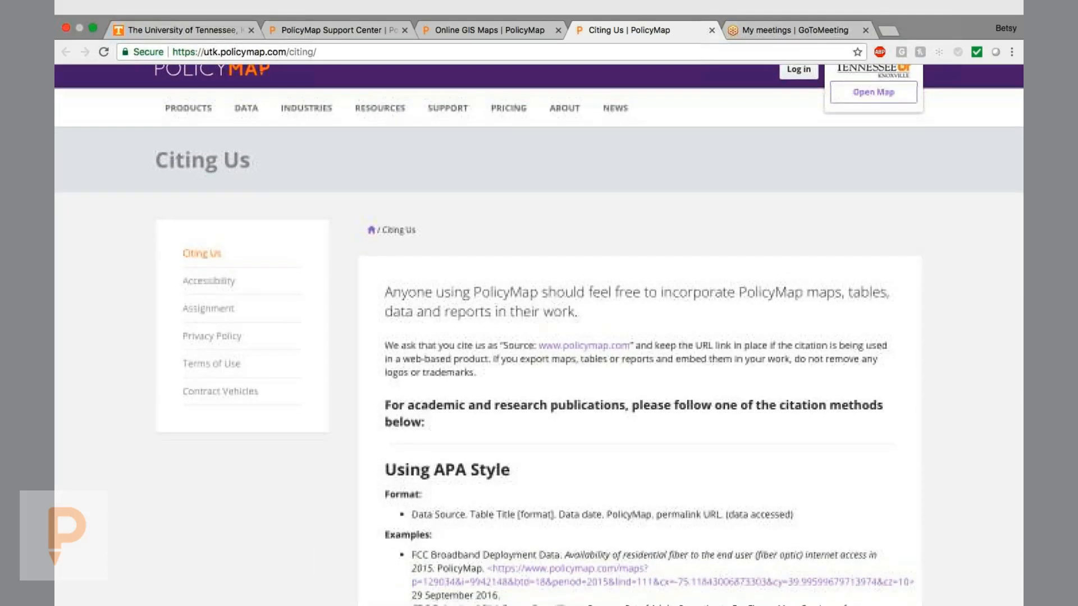
pyautogui.scroll(-5, 538, 336)
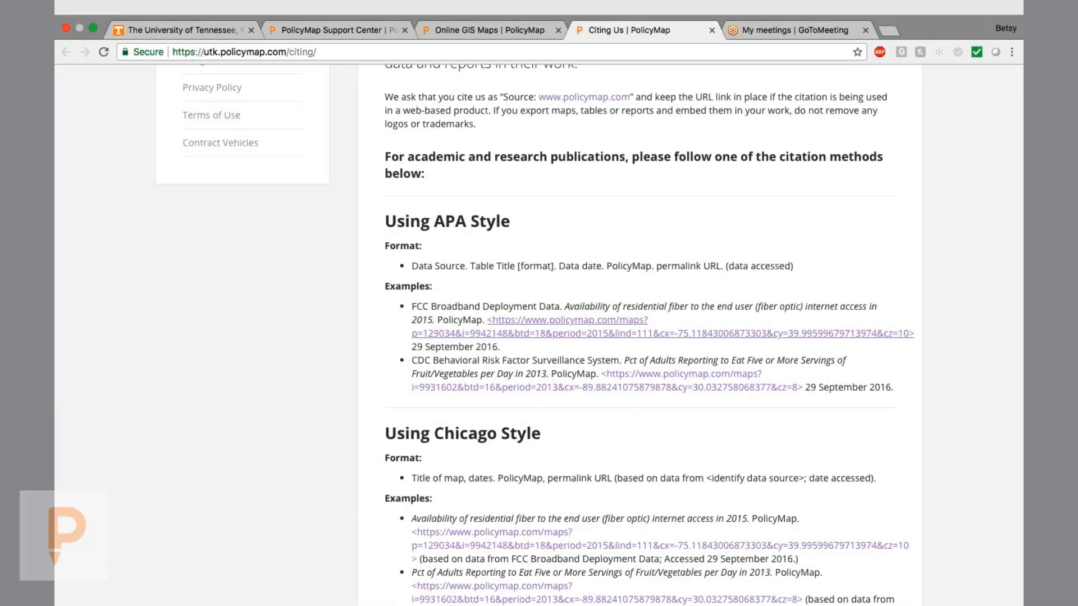
pyautogui.scroll(-4, 647, 435)
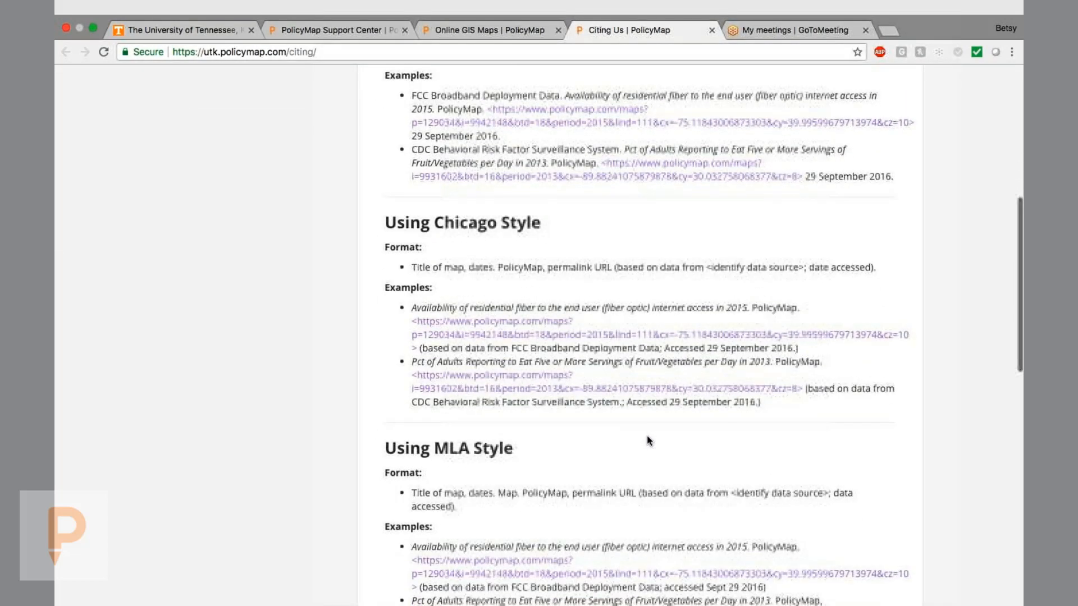
pyautogui.scroll(10, 646, 435)
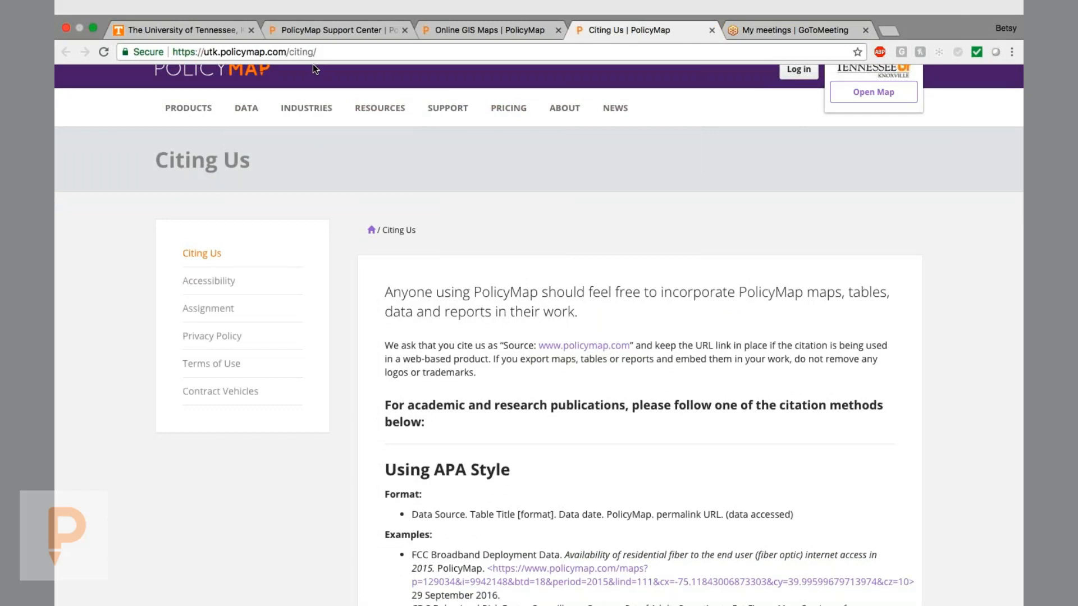
pyautogui.click(712, 30)
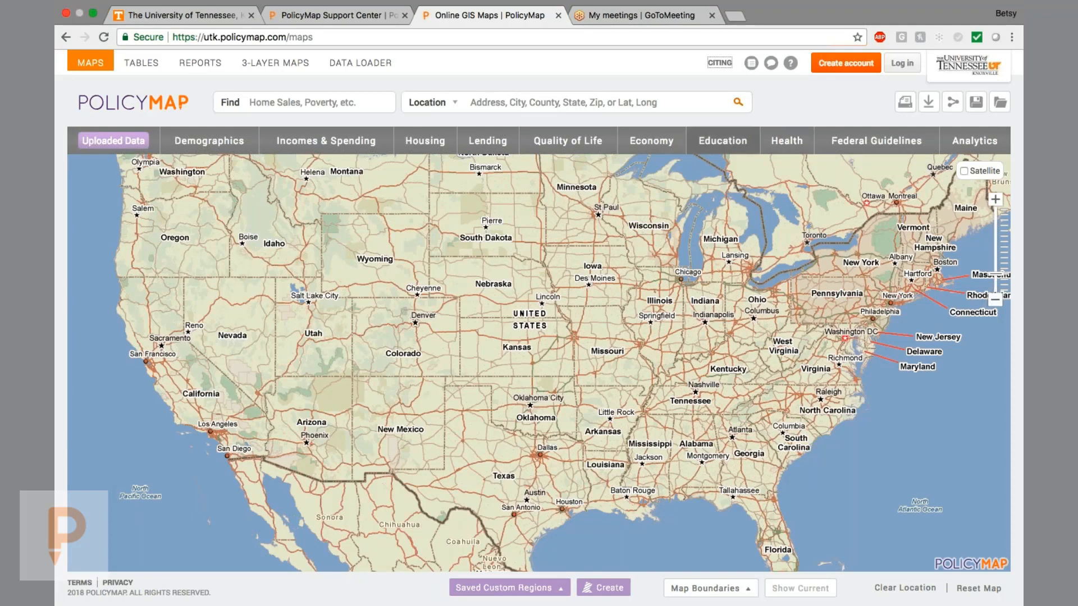
# Step: Search for the city of Knoxville, TN, close its callout and zoom in one level on the city boundary
pyautogui.click(522, 102)
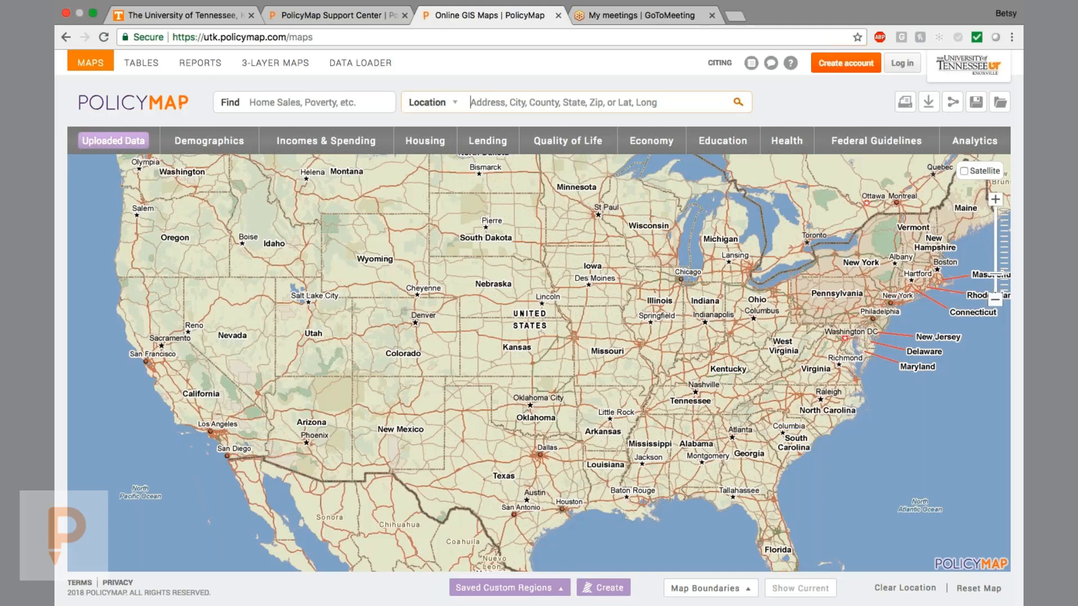
pyautogui.write('knoxwi')
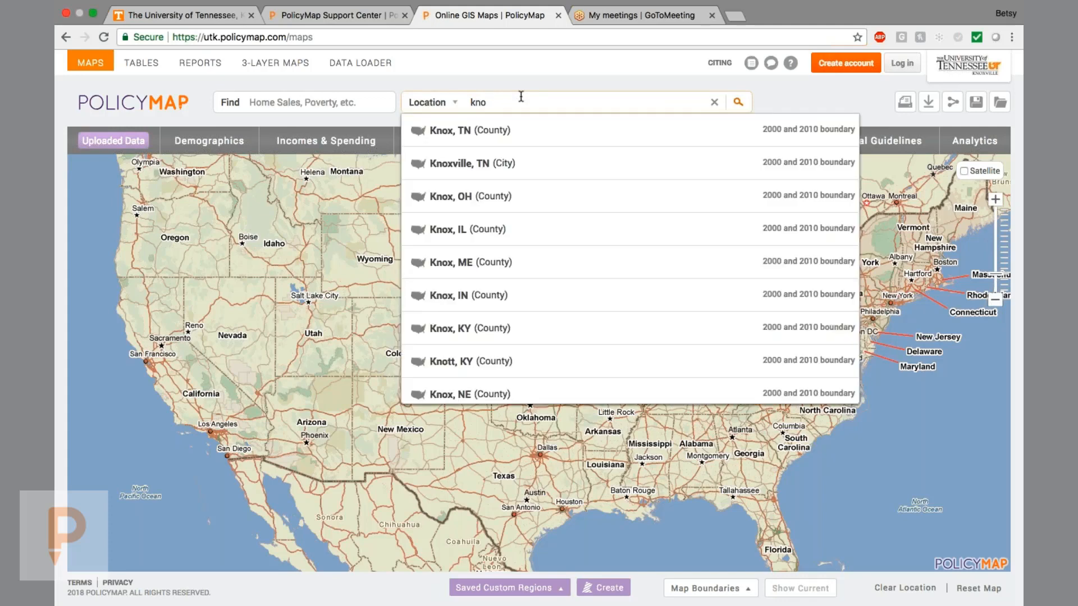
pyautogui.press('BackSpace')
pyautogui.press('BackSpace')
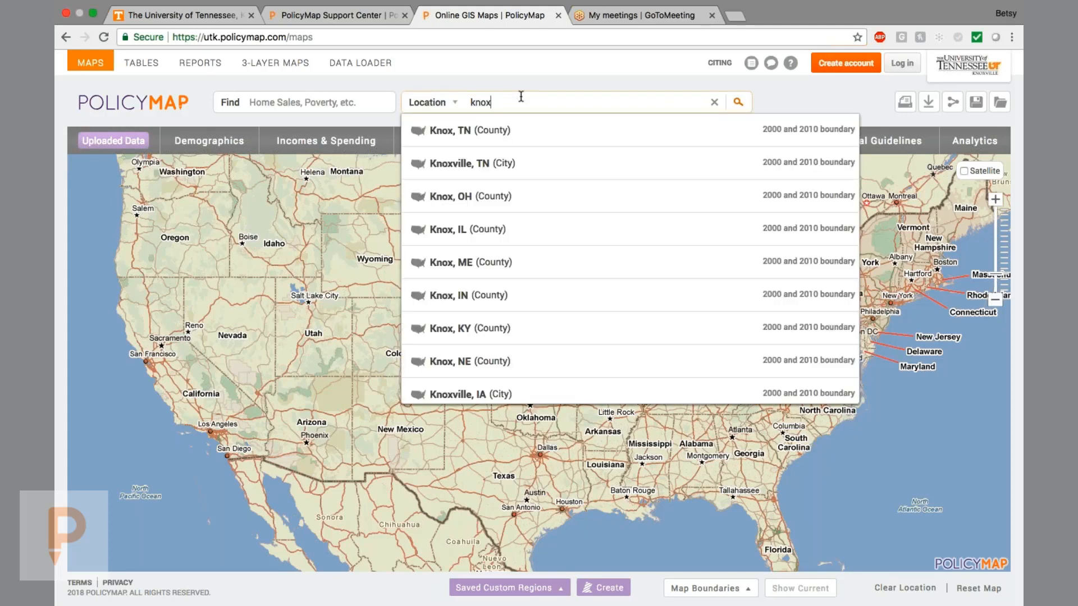
pyautogui.write('ville')
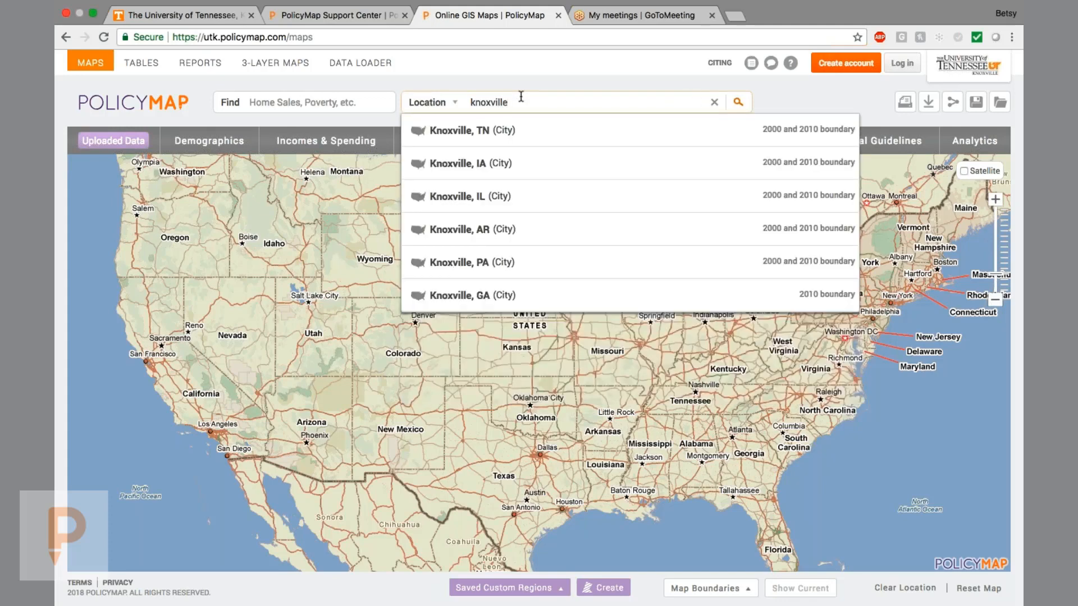
pyautogui.click(512, 133)
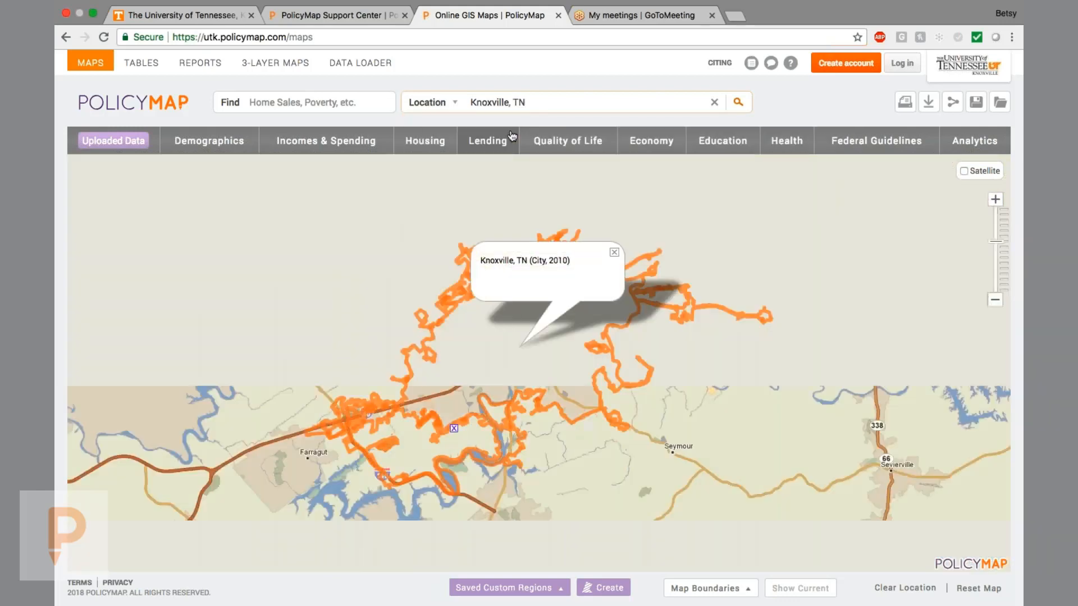
pyautogui.click(613, 252)
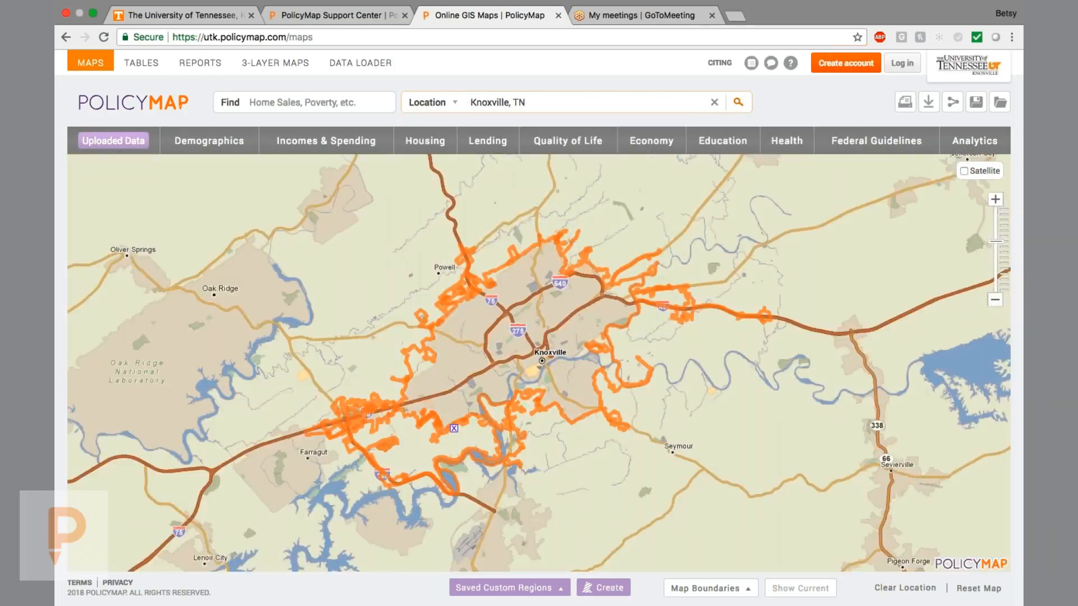
pyautogui.click(994, 200)
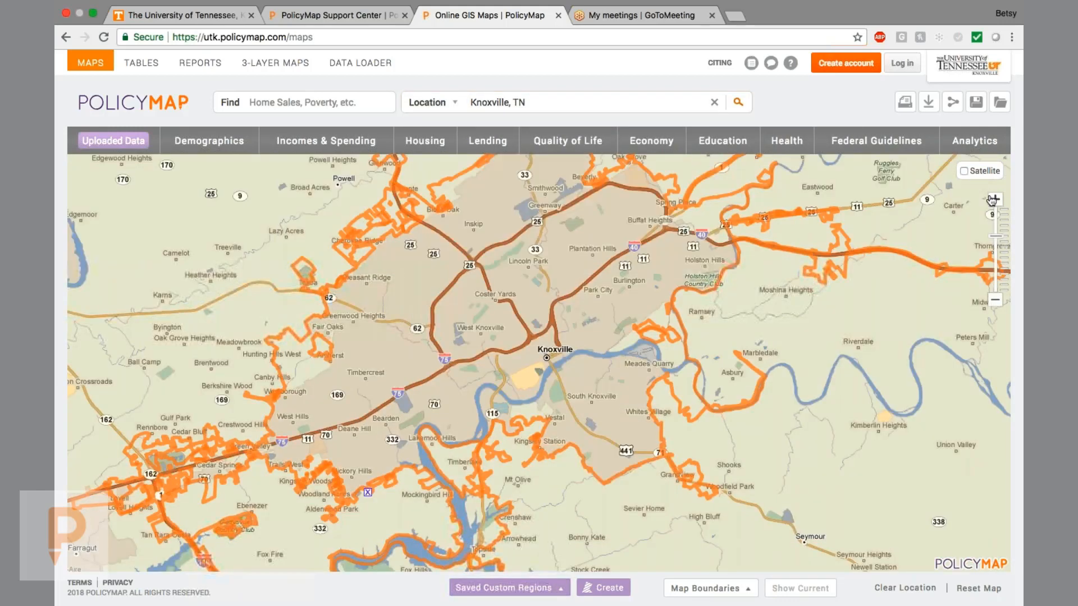
# Step: Review the available location search types, and reset the map to the default view of the US
pyautogui.click(447, 103)
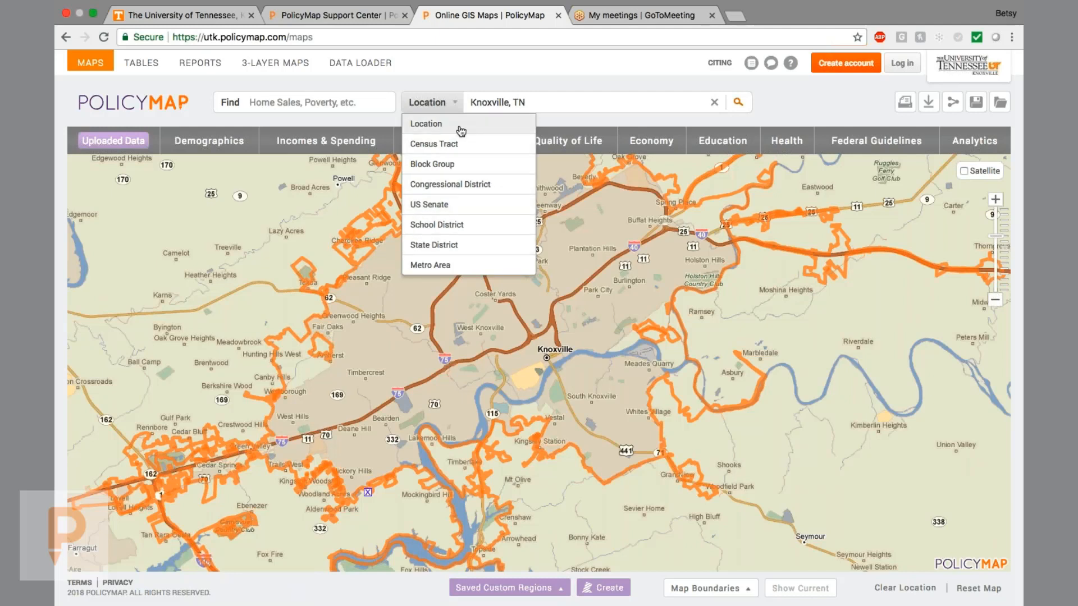
pyautogui.click(454, 106)
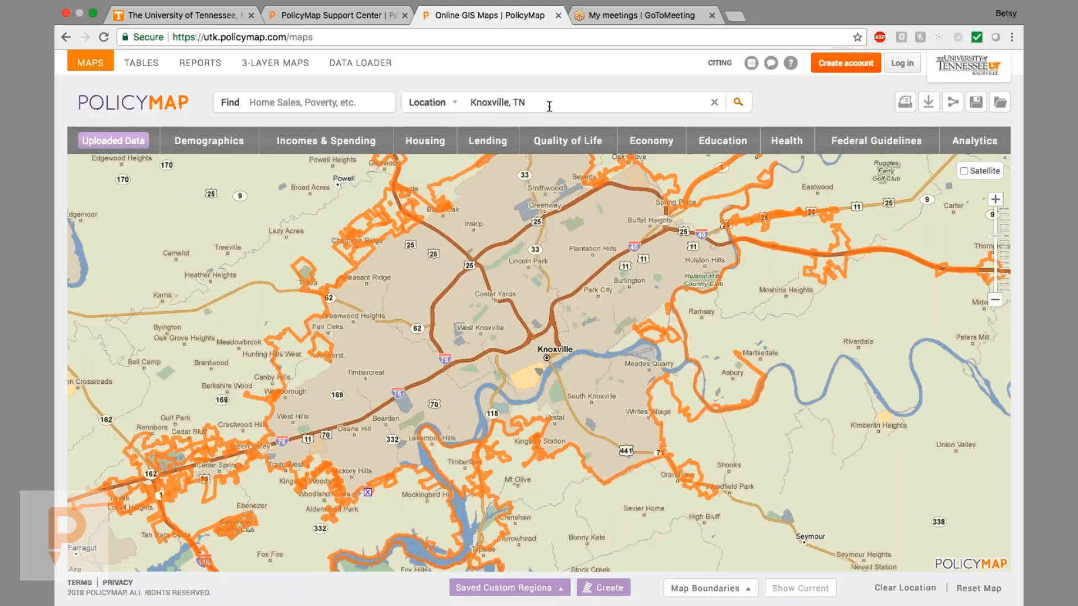
pyautogui.click(978, 588)
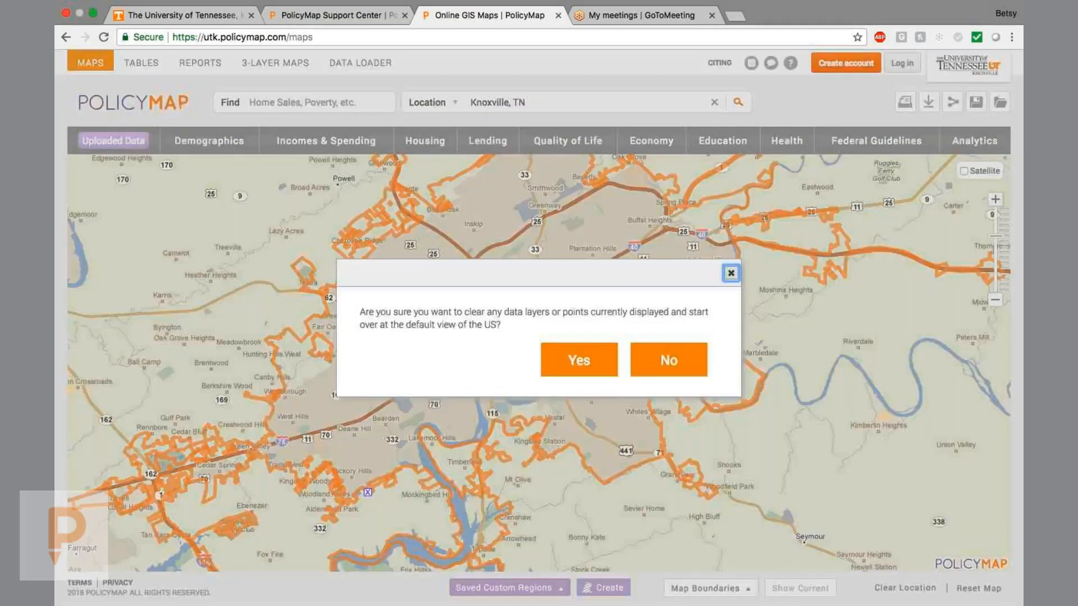
pyautogui.click(586, 356)
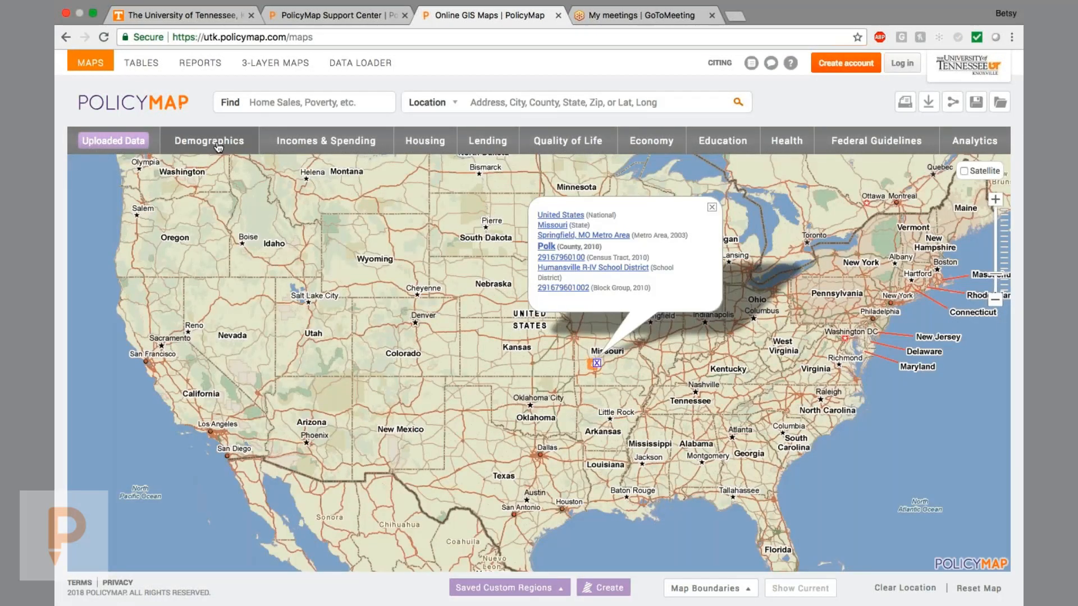
# Step: Map the Homelessness data layer from the Demographics data, dismiss the place callout and view the geography shading options
pyautogui.click(218, 146)
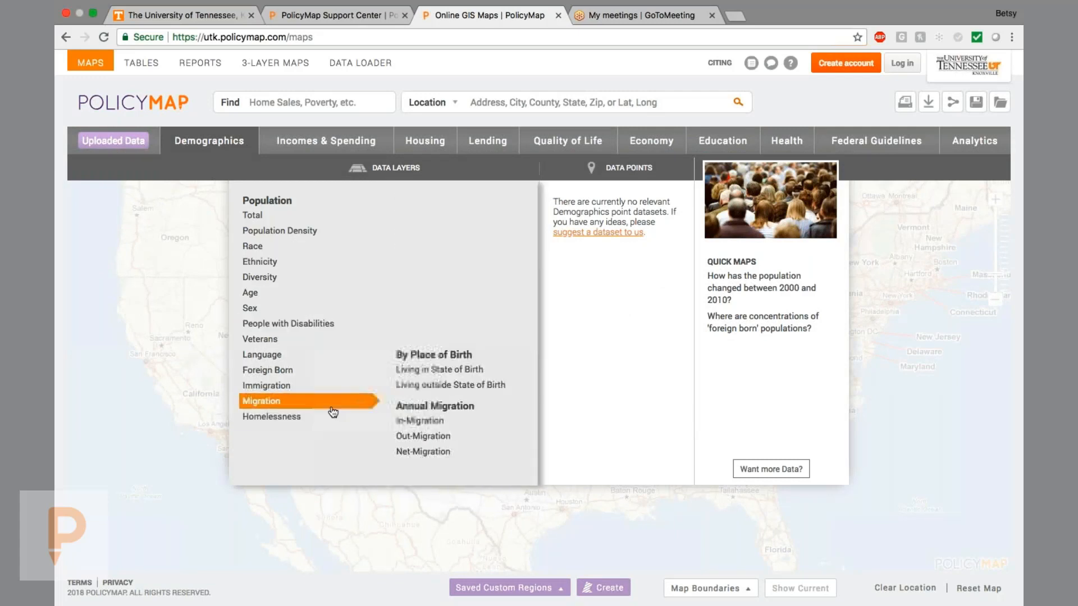
pyautogui.moveTo(275, 417)
pyautogui.click(422, 412)
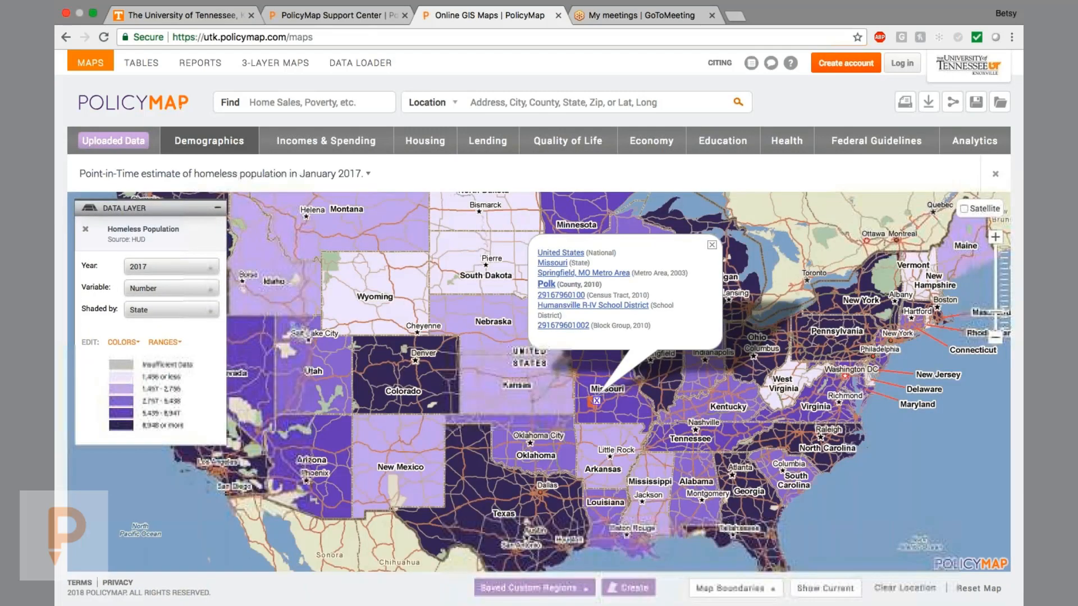
pyautogui.click(712, 244)
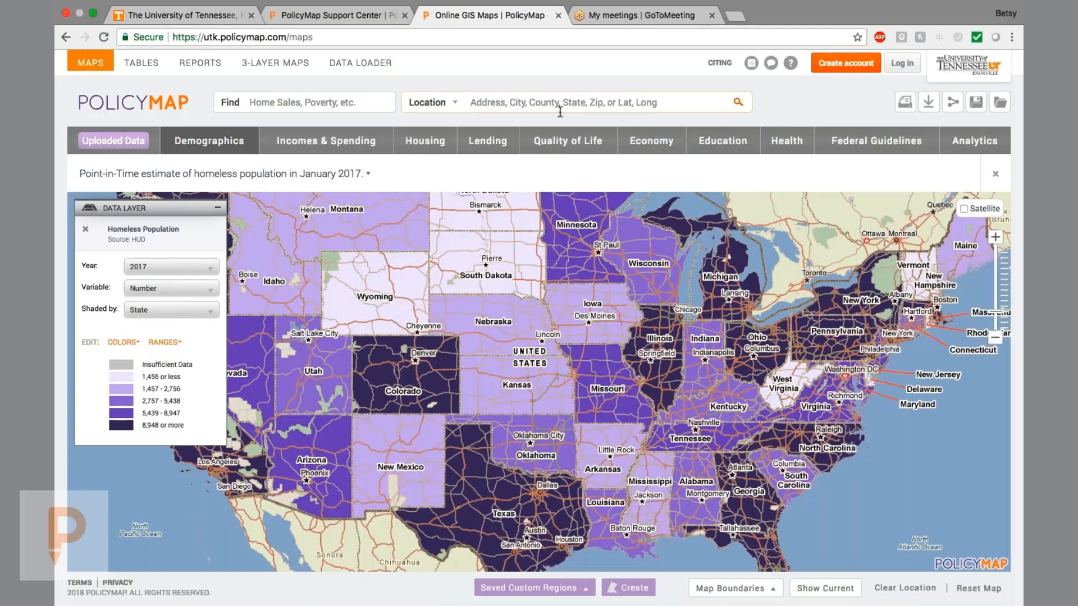
pyautogui.click(190, 309)
pyautogui.click(189, 309)
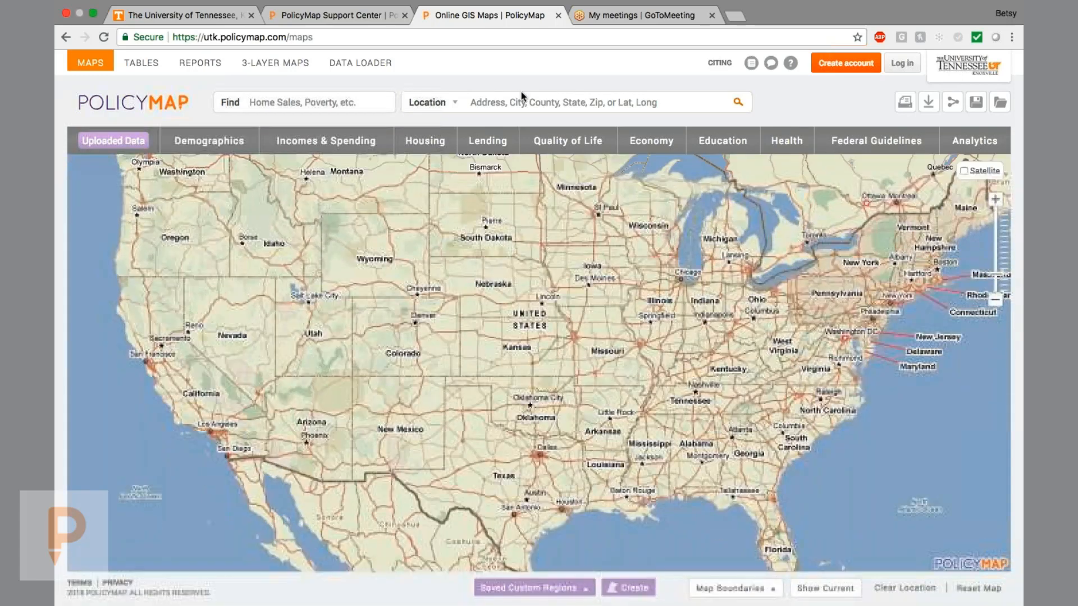
# Step: Locate the city of Knoxville, TN on the map and close its callout
pyautogui.click(522, 100)
pyautogui.write('knoxw')
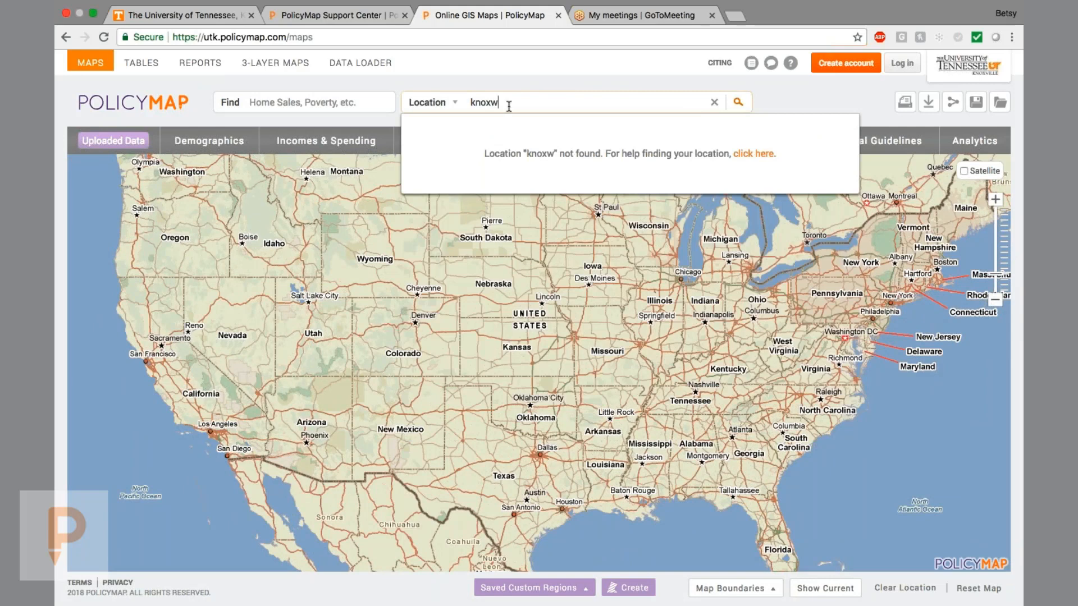
pyautogui.press('BackSpace')
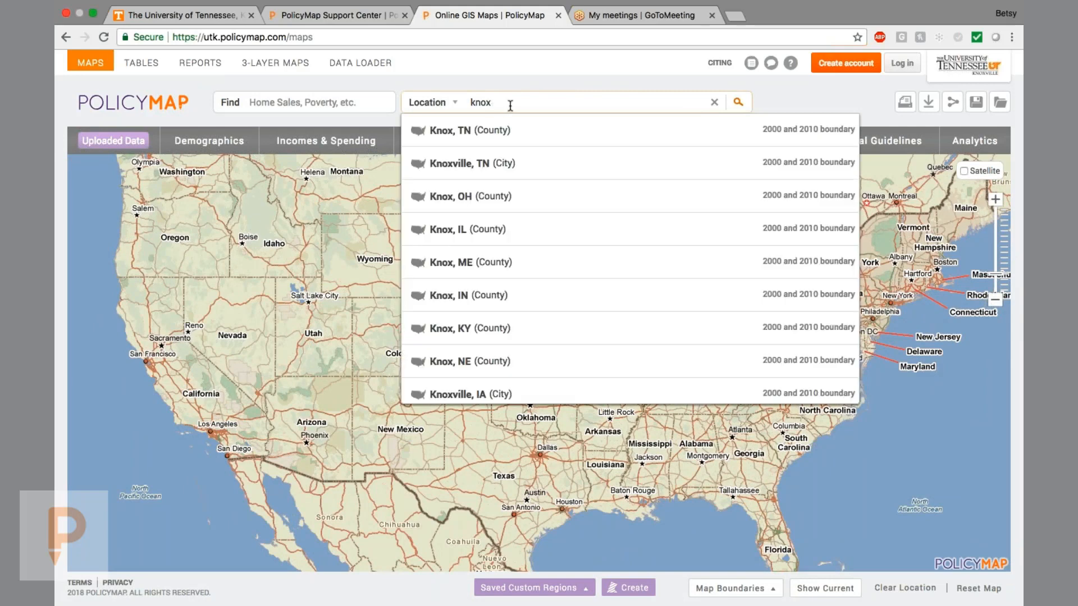
pyautogui.write('vi')
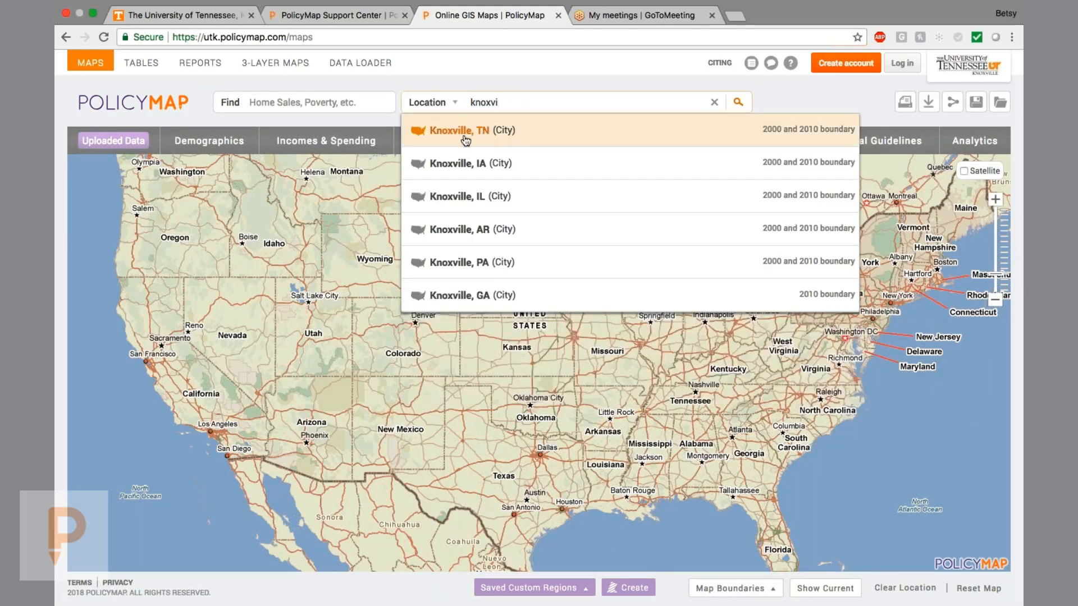
pyautogui.click(465, 140)
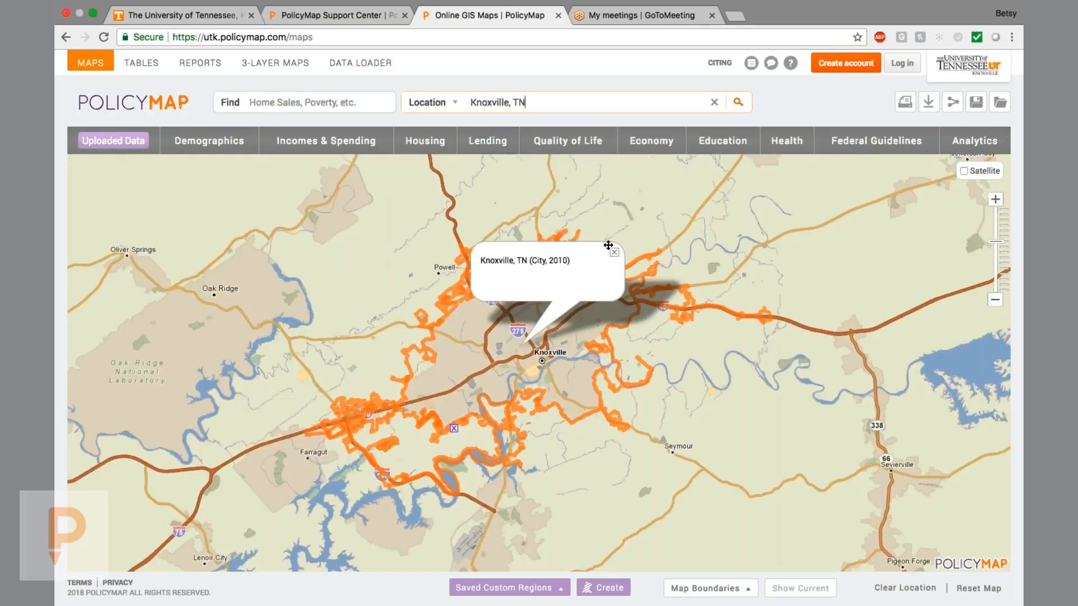
pyautogui.click(608, 245)
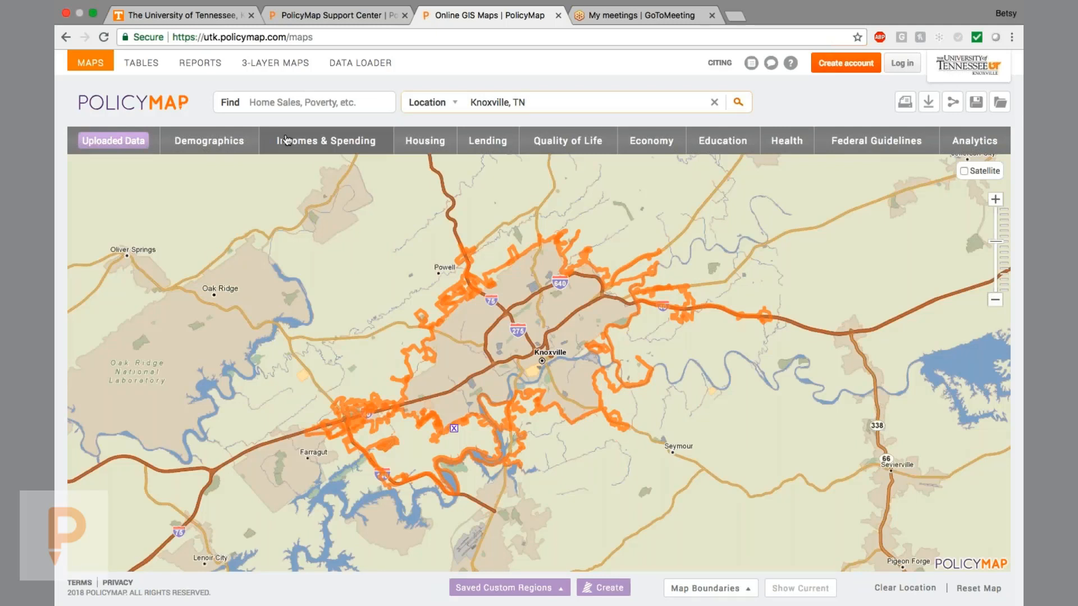
# Step: Add the Population Density layer from the Demographics data and zoom in around the University of Tennessee-Knoxville campus
pyautogui.click(205, 137)
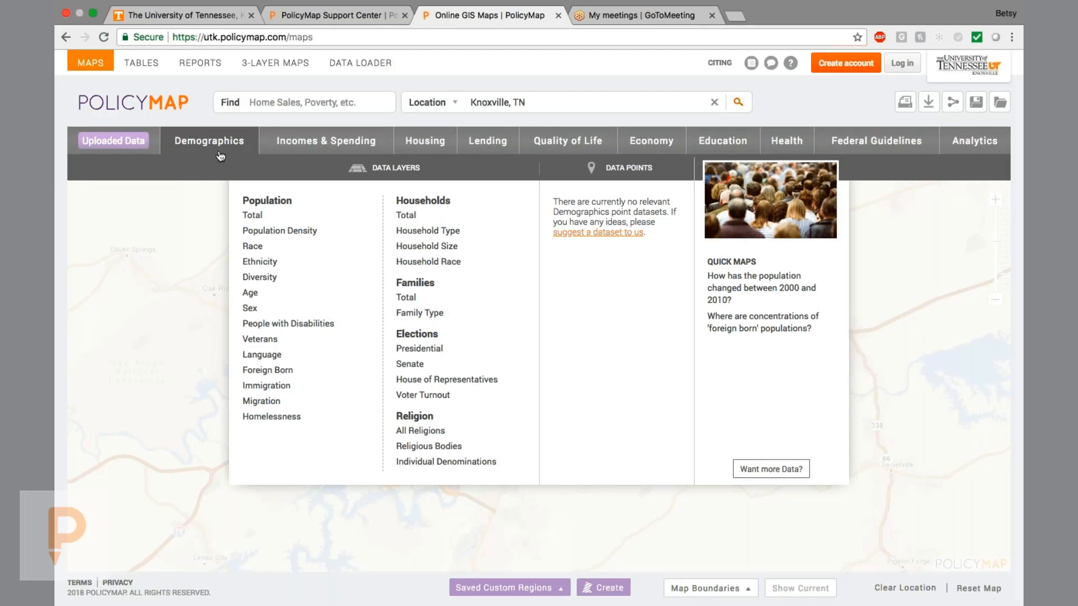
pyautogui.moveTo(277, 281)
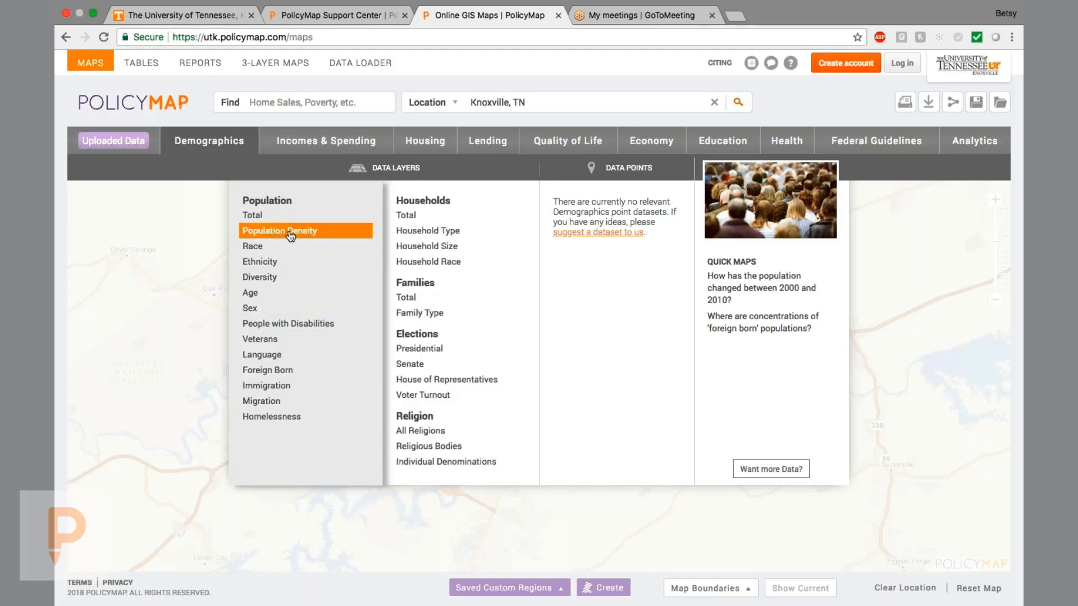
pyautogui.click(312, 232)
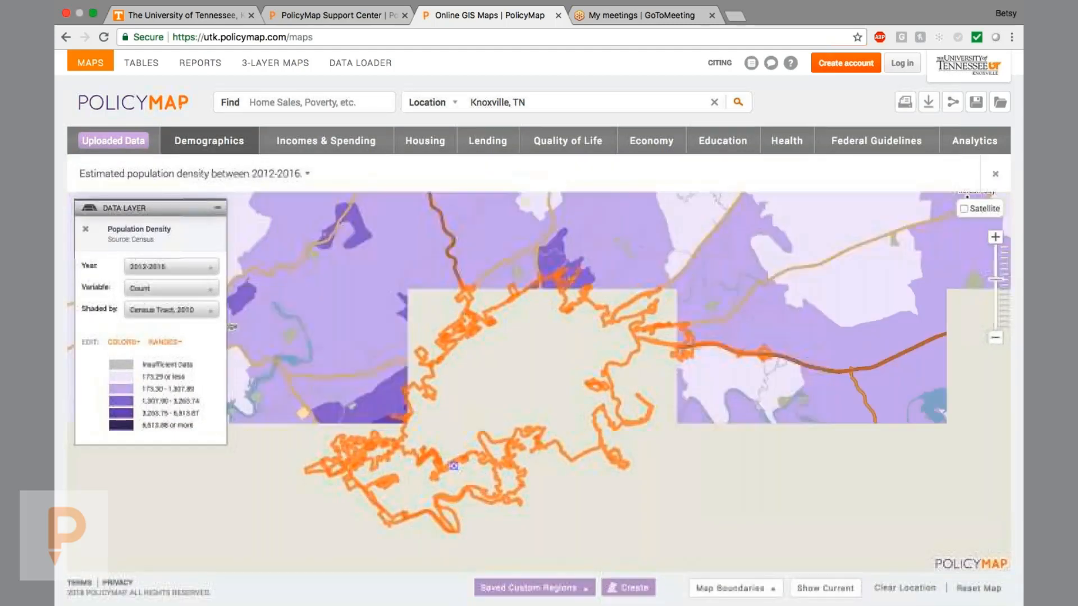
pyautogui.click(996, 237)
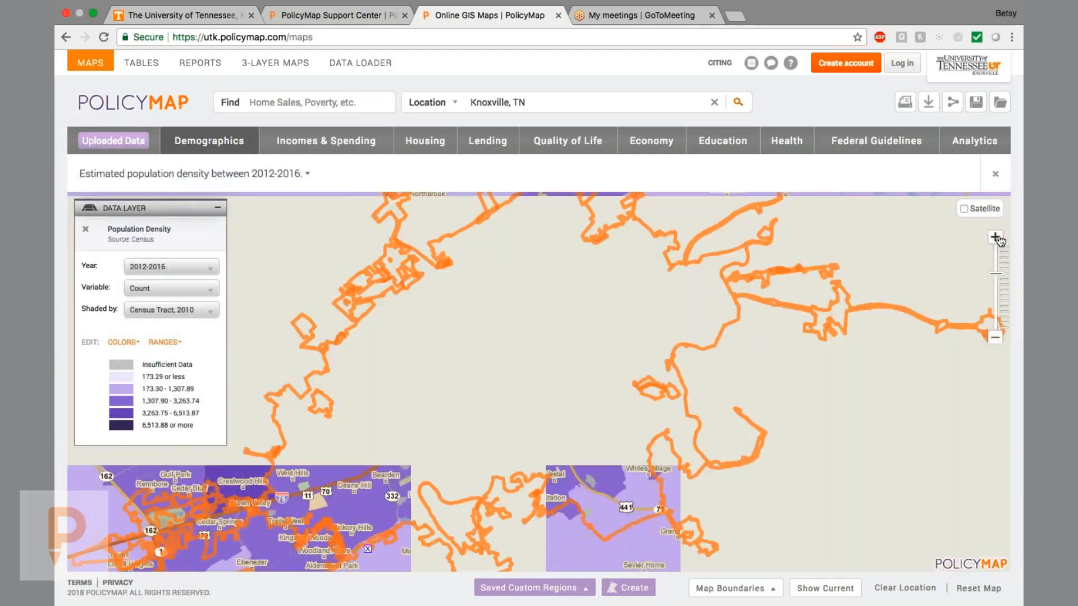
pyautogui.click(995, 237)
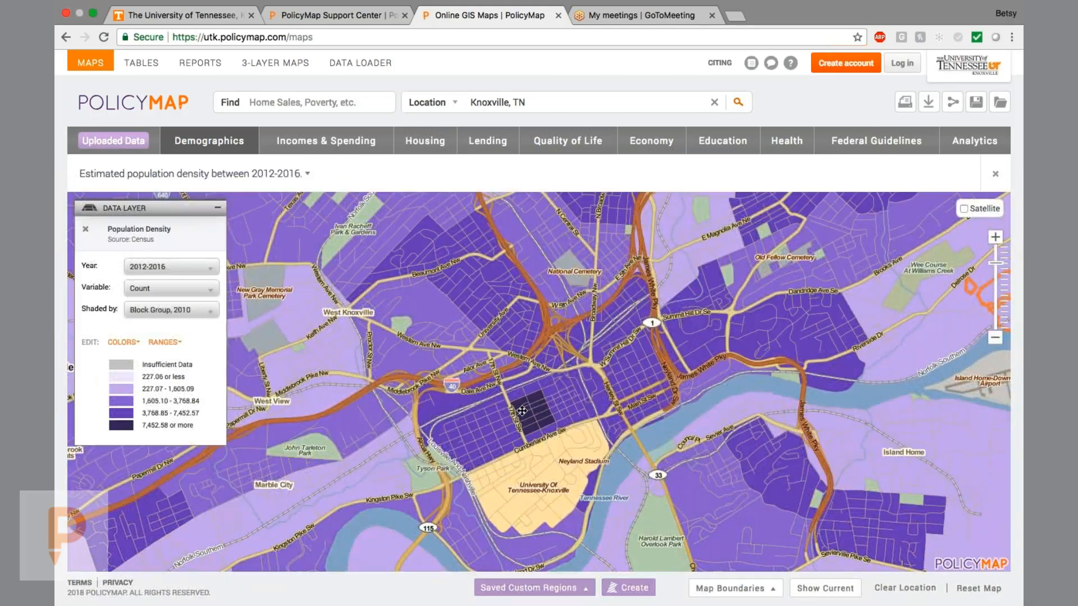
# Step: Review the Population Density layer's geography, variable and year choices and its color and range editing options, keeping the current settings
pyautogui.click(187, 313)
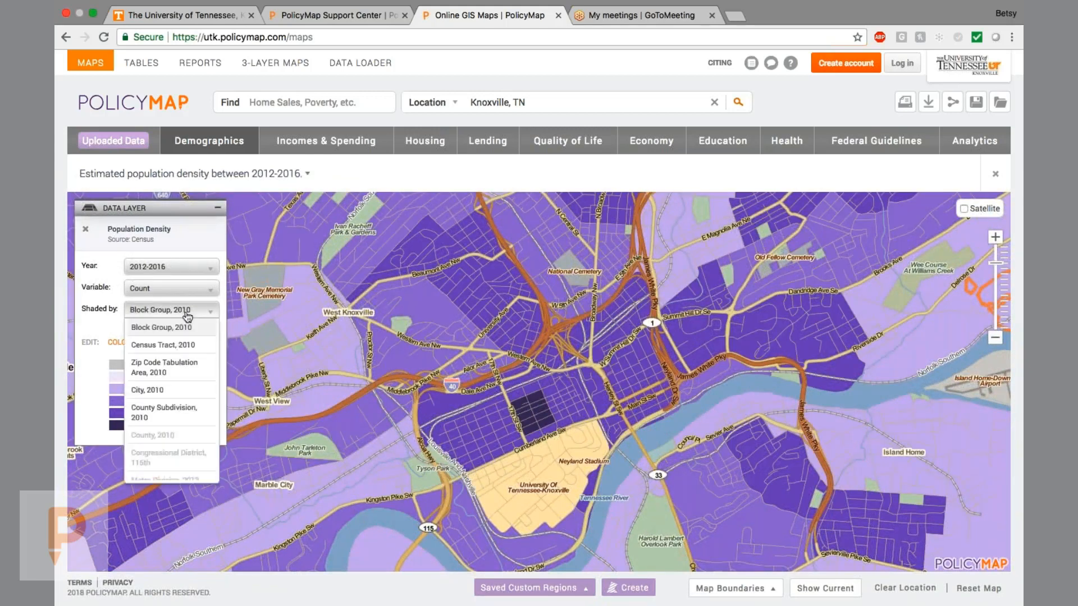
pyautogui.click(188, 317)
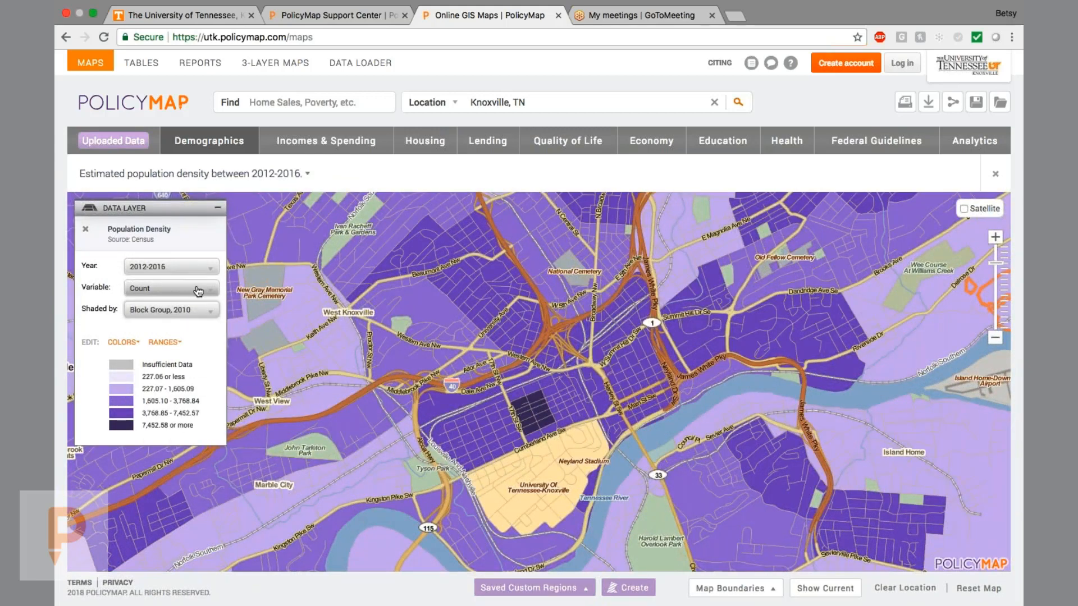
pyautogui.click(198, 291)
pyautogui.click(198, 291)
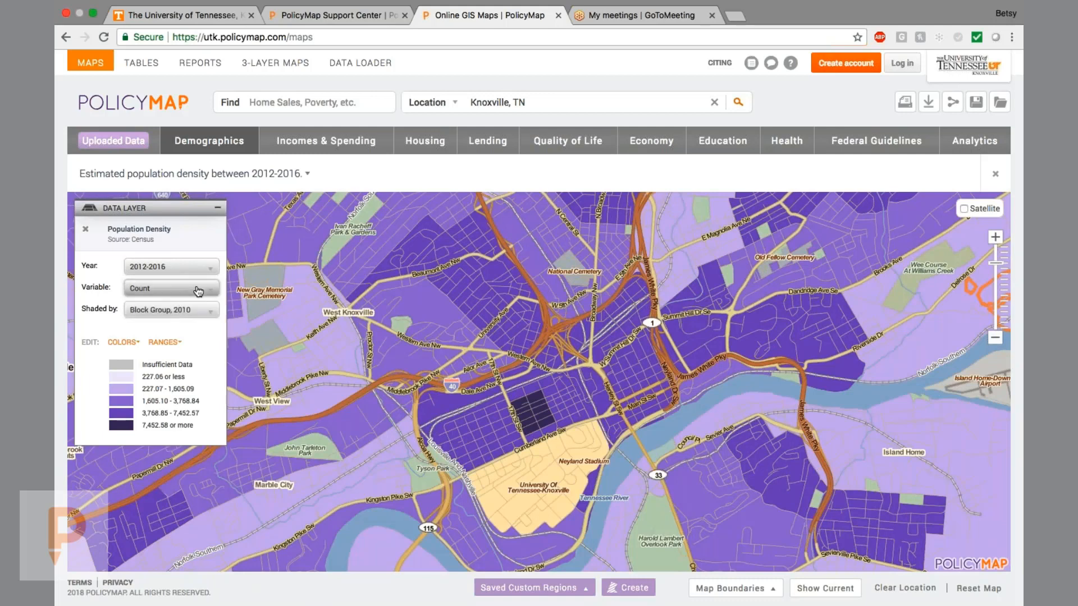
pyautogui.click(199, 268)
pyautogui.click(199, 268)
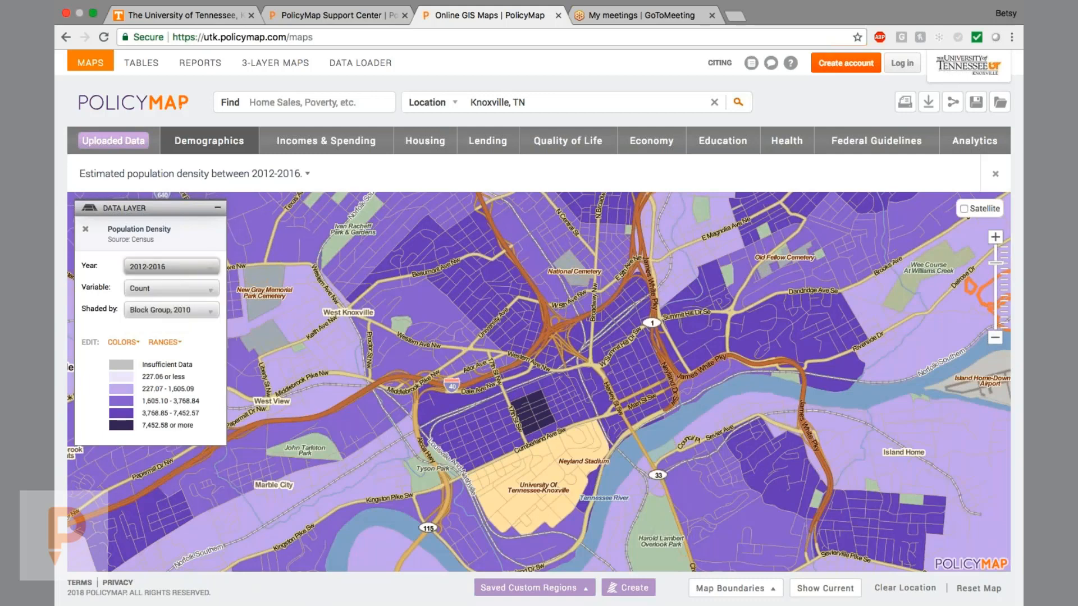
pyautogui.click(123, 344)
pyautogui.click(122, 343)
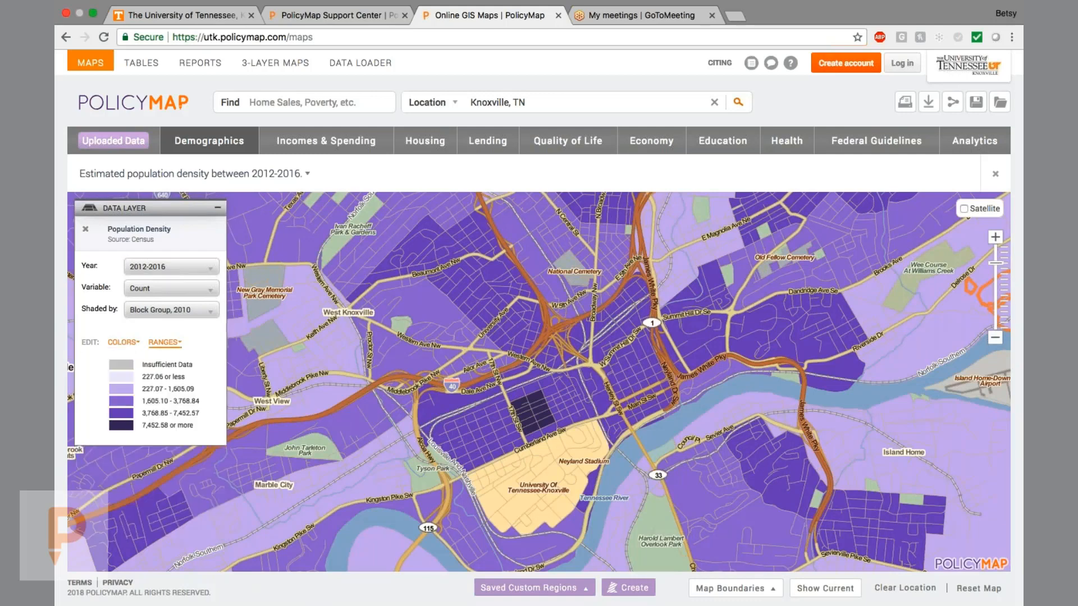
pyautogui.click(168, 343)
pyautogui.click(170, 345)
# Step: Inspect the population density values for the darkest block group just north of the university campus, and close the callout
pyautogui.click(529, 413)
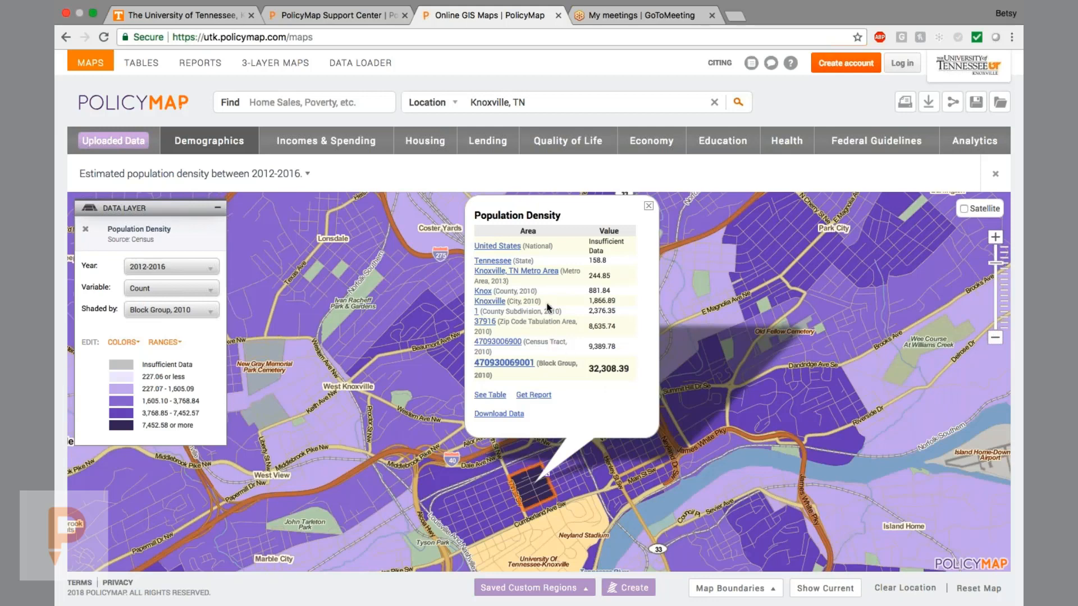
pyautogui.click(648, 206)
# Step: Replace the layer with the Non-White race data and view the values for the dark block group around Beaumont Ave Nw
pyautogui.click(209, 141)
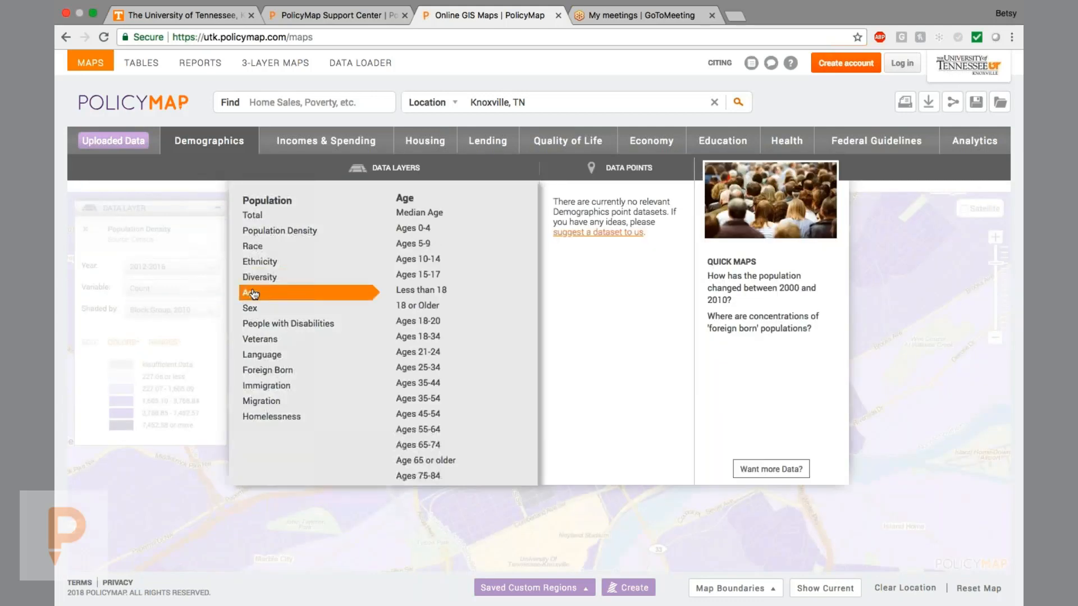
pyautogui.moveTo(270, 247)
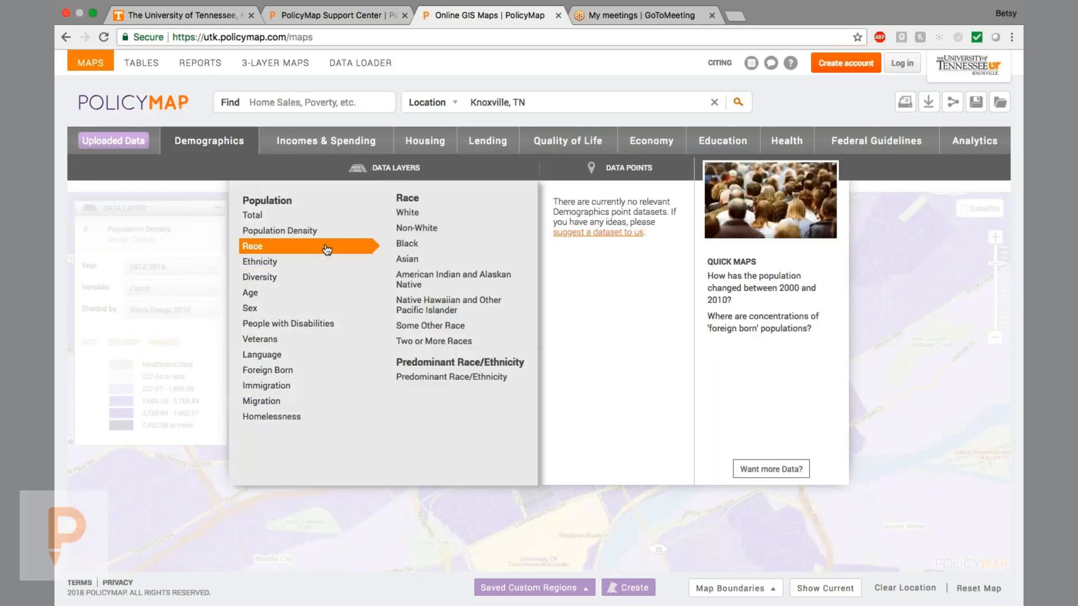
pyautogui.click(414, 230)
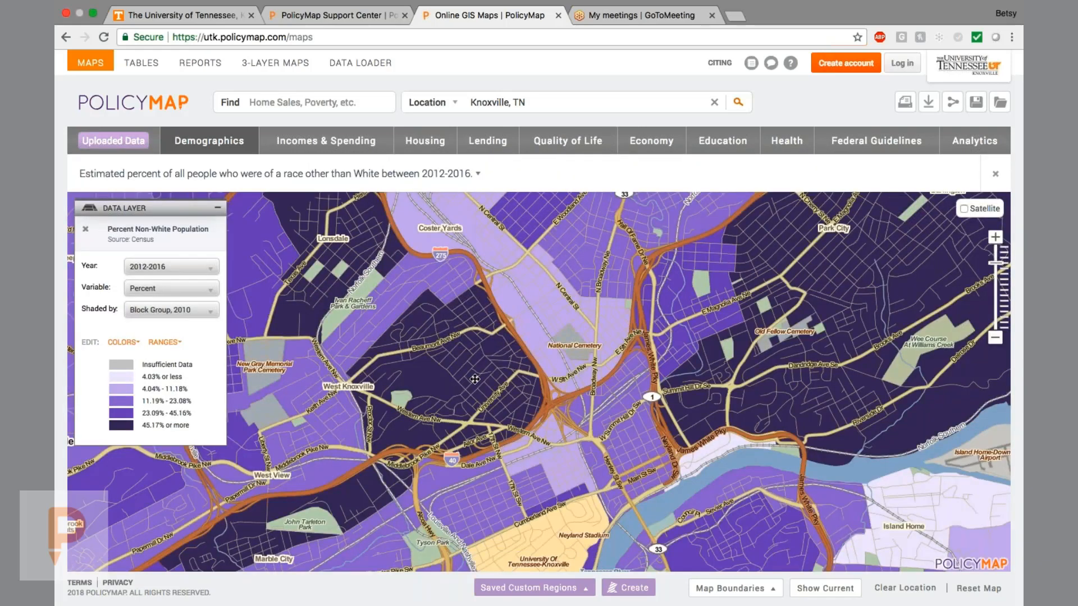
pyautogui.click(432, 358)
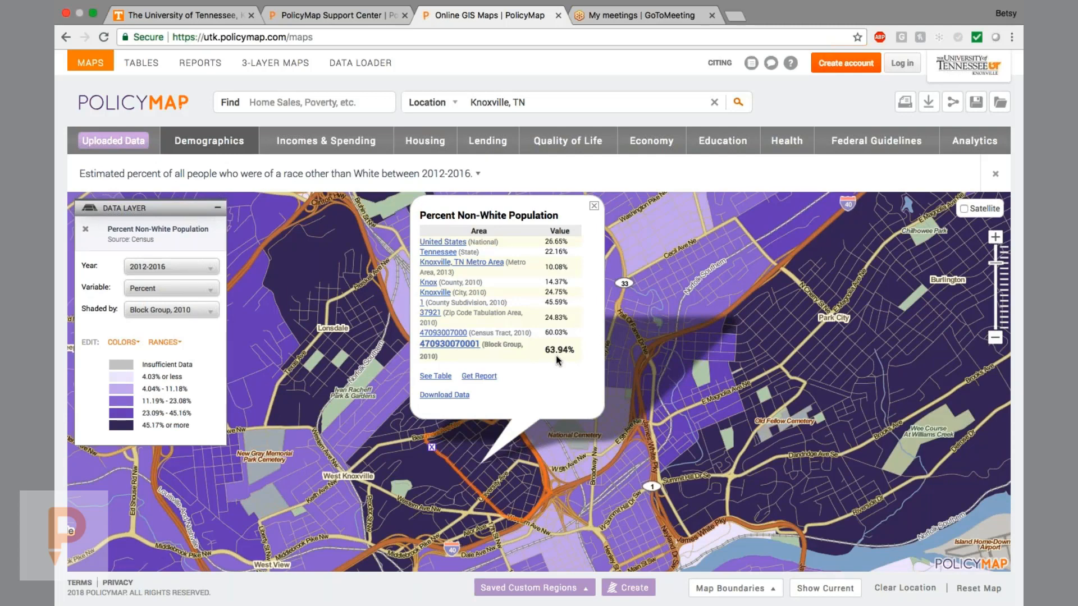
# Step: Close the callout, shade the Non-White layer by Census Tract, 2010, and change its variable to Percent change (2000)
pyautogui.click(444, 396)
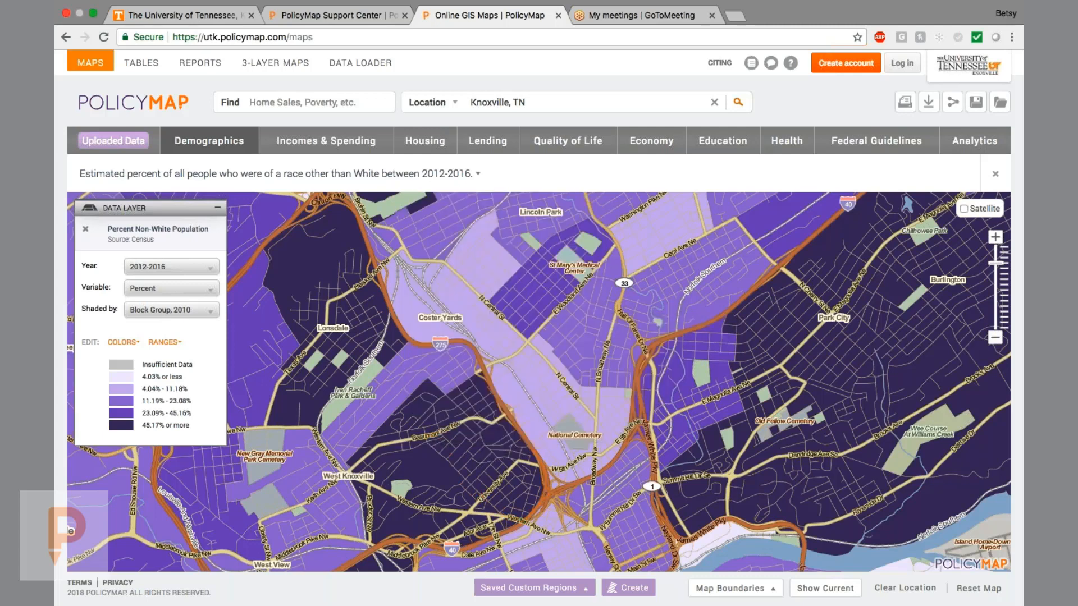
pyautogui.click(196, 312)
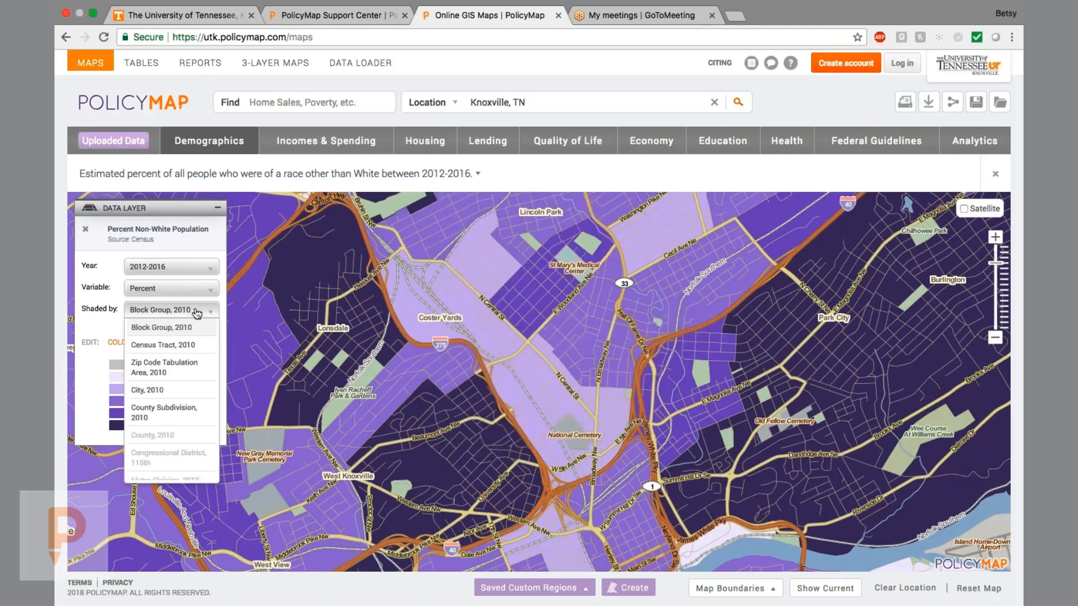
pyautogui.click(187, 345)
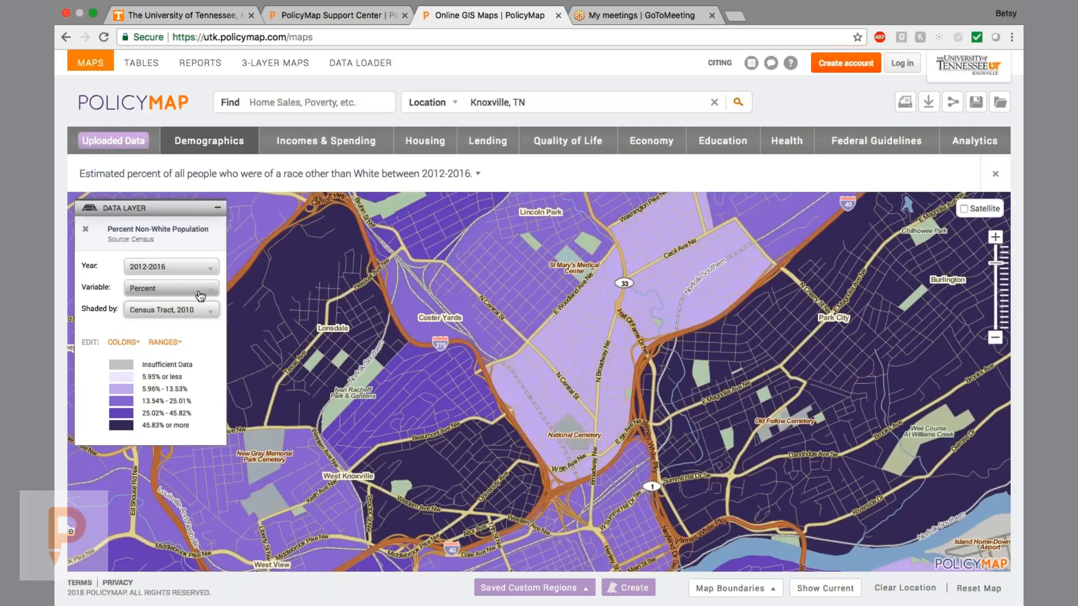
pyautogui.click(200, 292)
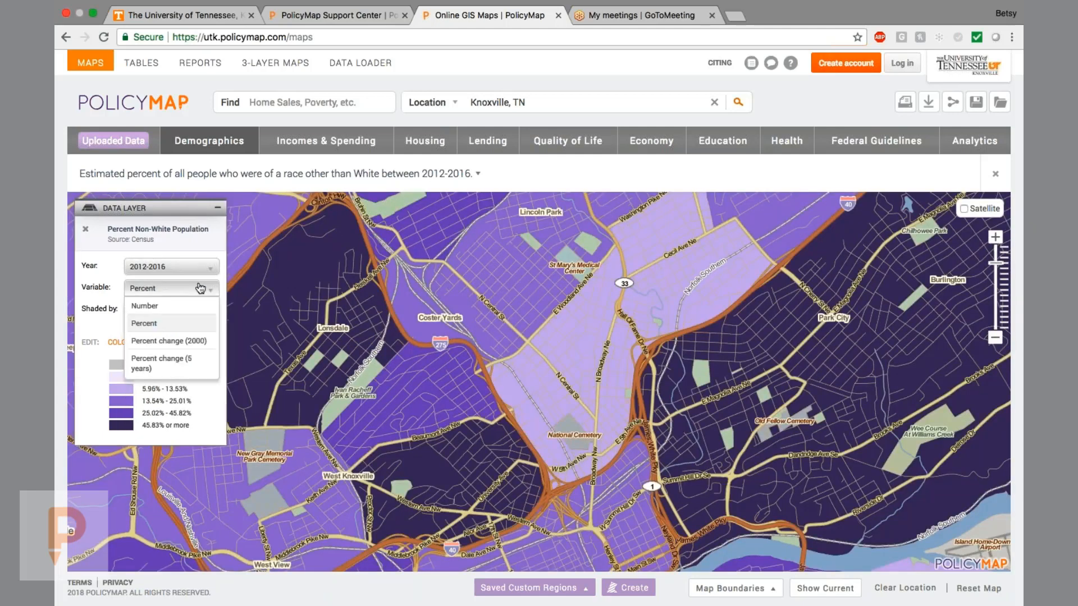
pyautogui.click(188, 344)
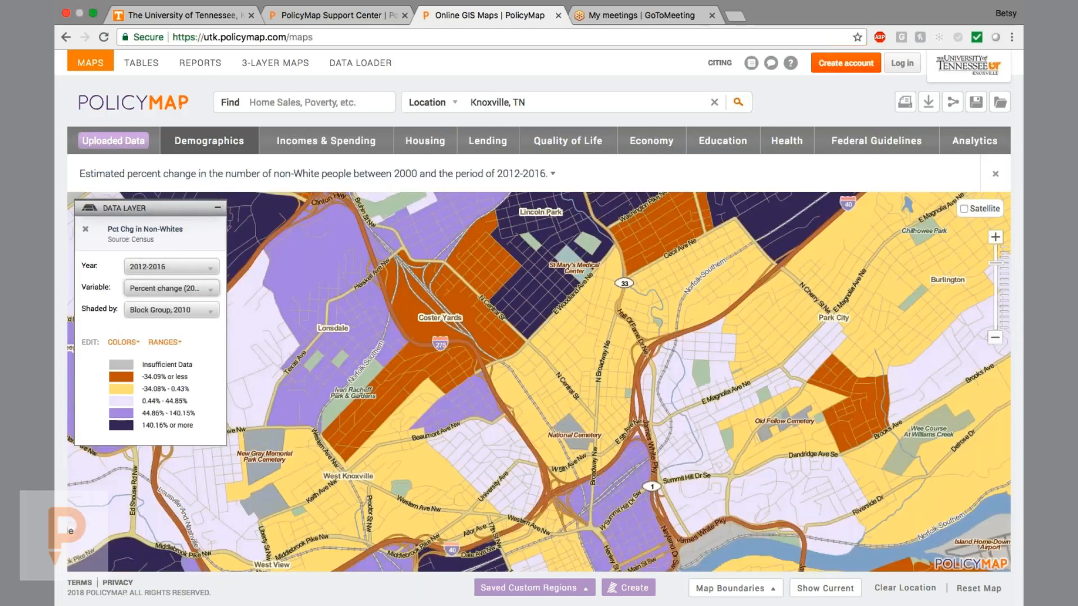
pyautogui.click(200, 271)
pyautogui.click(200, 272)
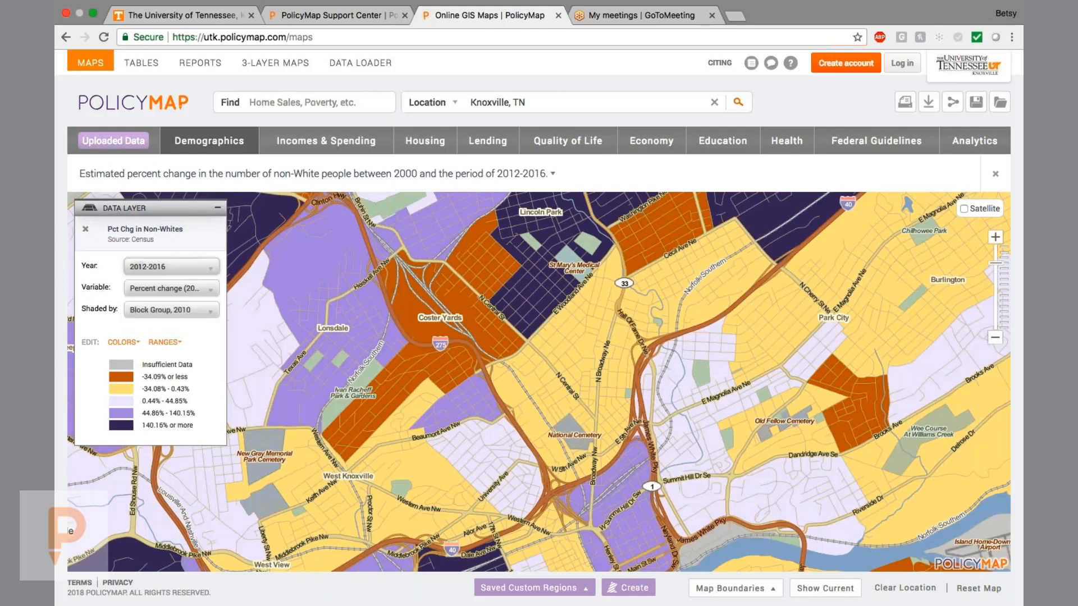
pyautogui.click(994, 337)
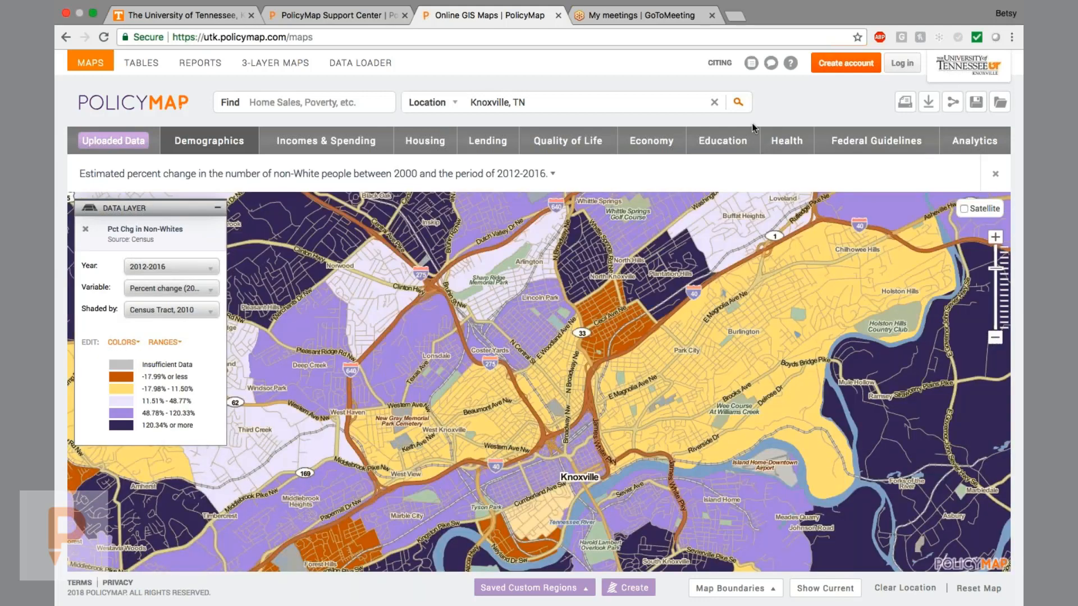
# Step: Replace the layer with the Predominant Race/Ethnicity data from the Demographics ethnicity group, viewed across the wider Knoxville area
pyautogui.click(207, 141)
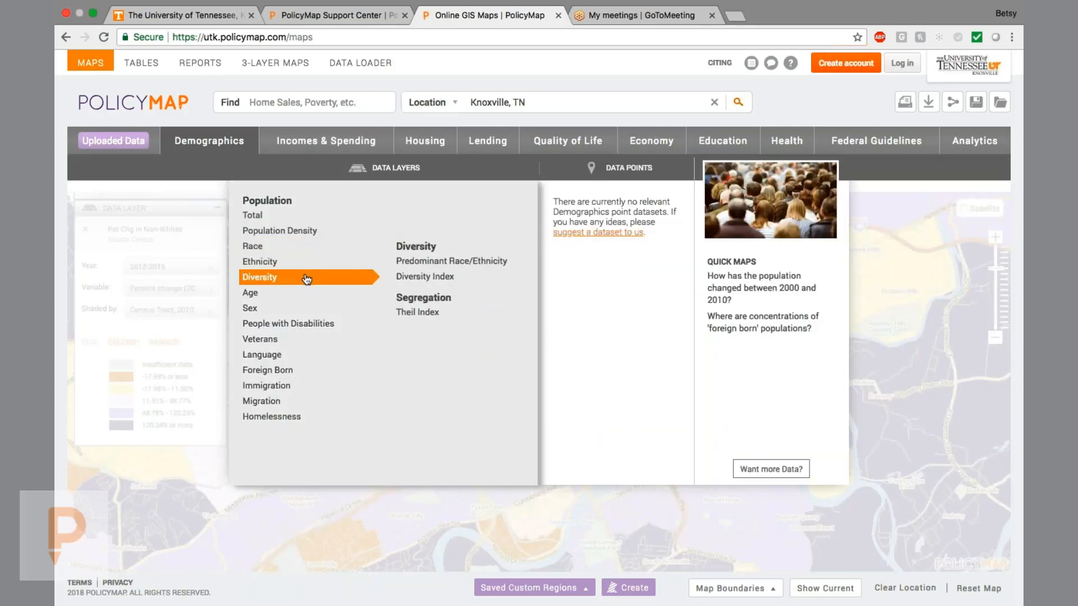
pyautogui.moveTo(309, 265)
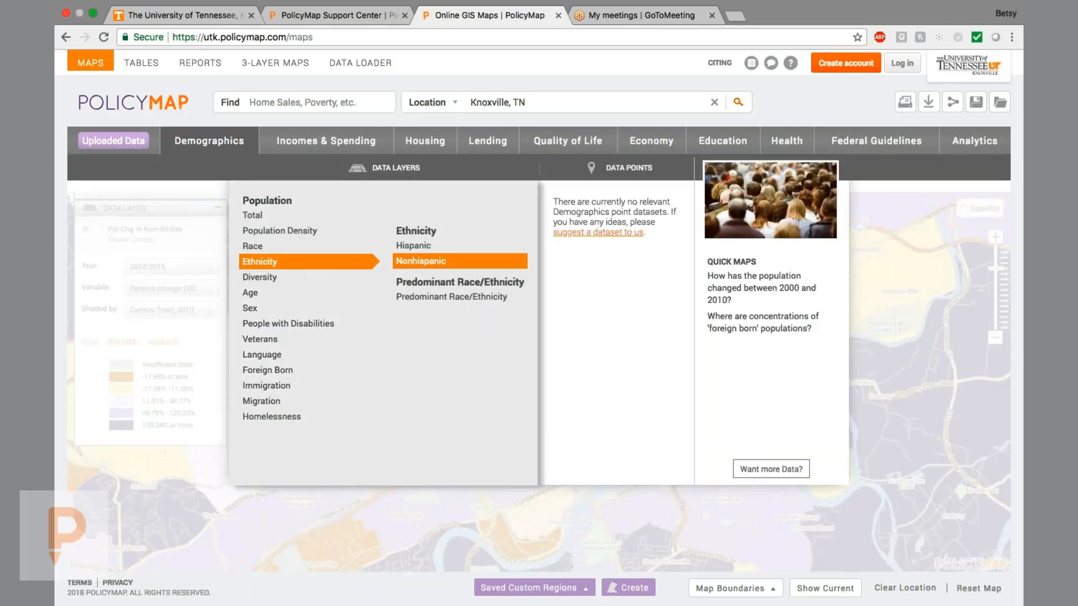
pyautogui.click(452, 296)
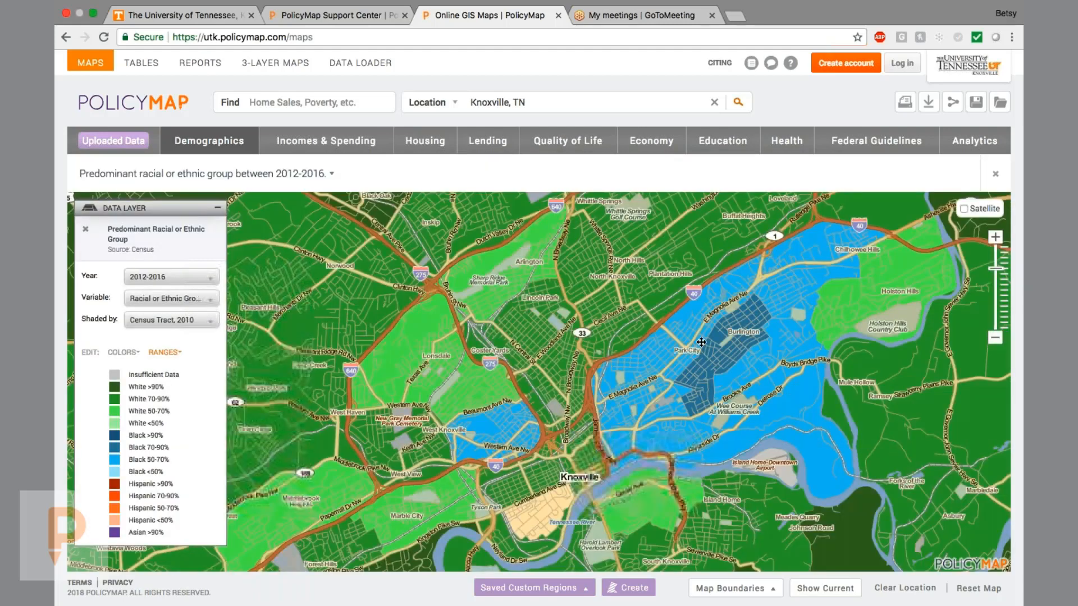
pyautogui.click(1000, 337)
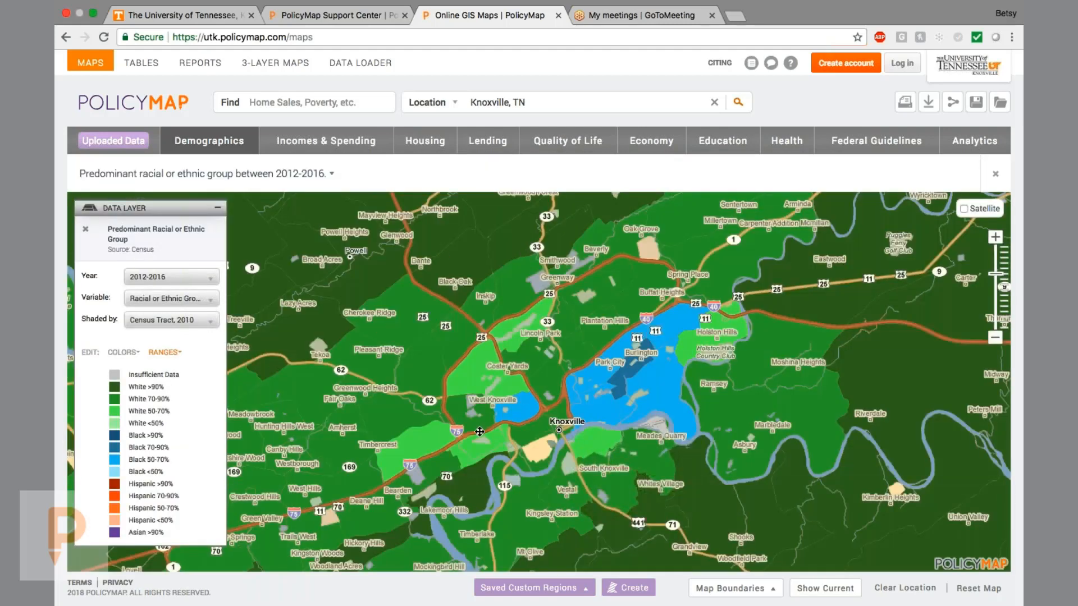
# Step: Inspect the predominant racial or ethnic group for the blue block group just south of Beaumont Ave, and close the callout
pyautogui.click(995, 237)
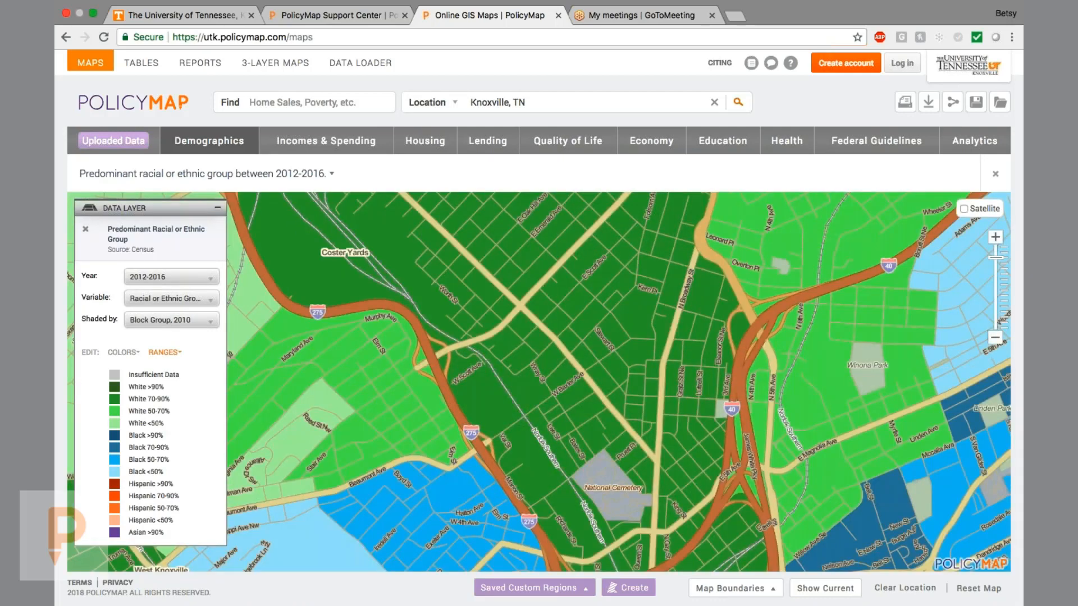
pyautogui.moveTo(472, 528); pyautogui.dragTo(465, 440)
pyautogui.click(466, 440)
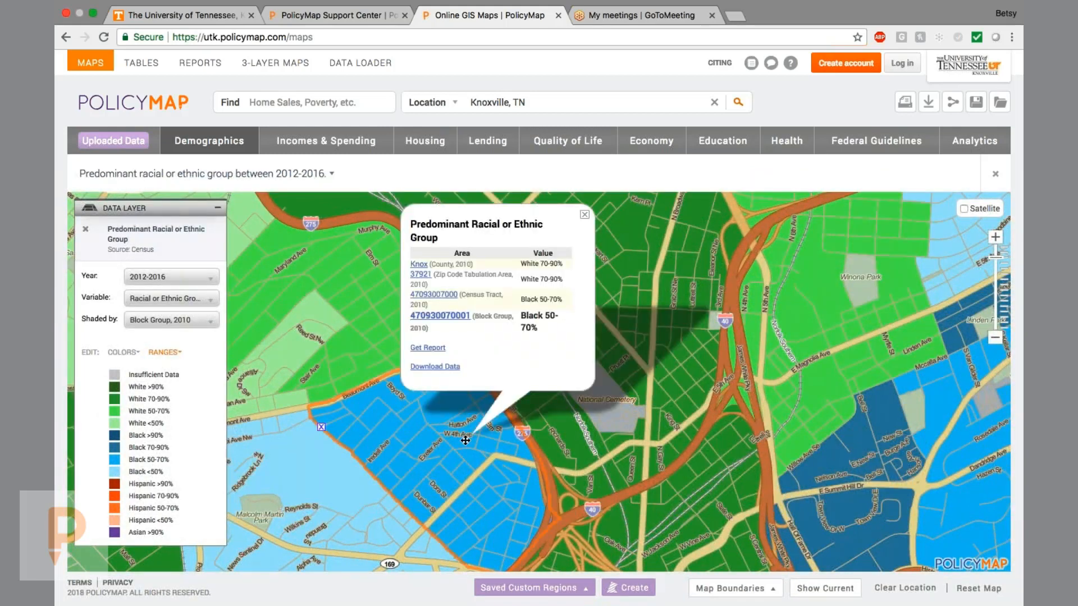
pyautogui.click(584, 214)
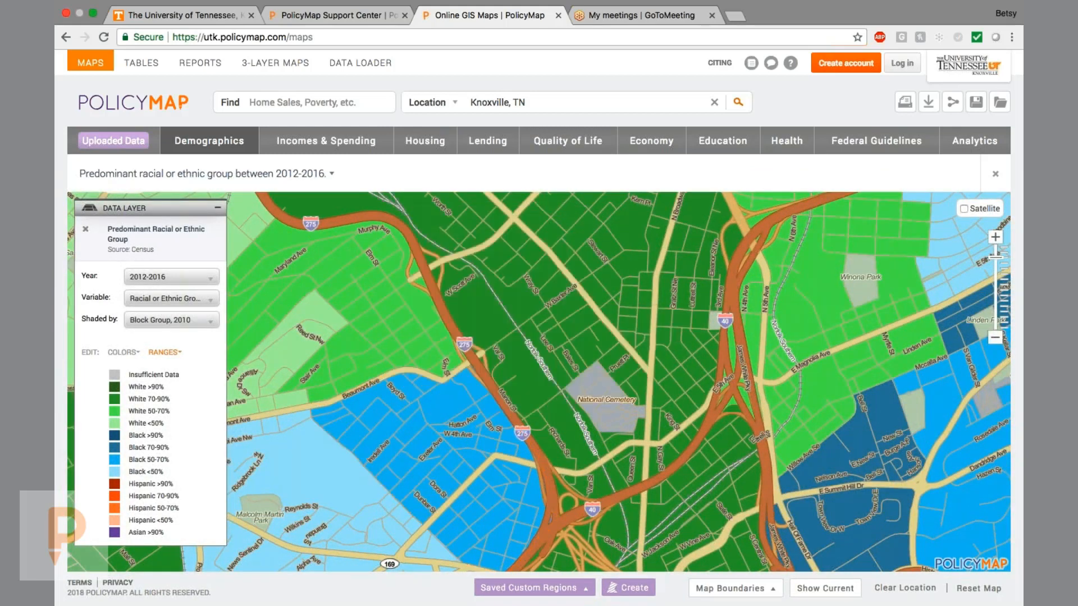
# Step: Replace the layer with Predominant Language Excluding English and Spanish, and view the values for the tract around Keith Ave Nw
pyautogui.click(208, 144)
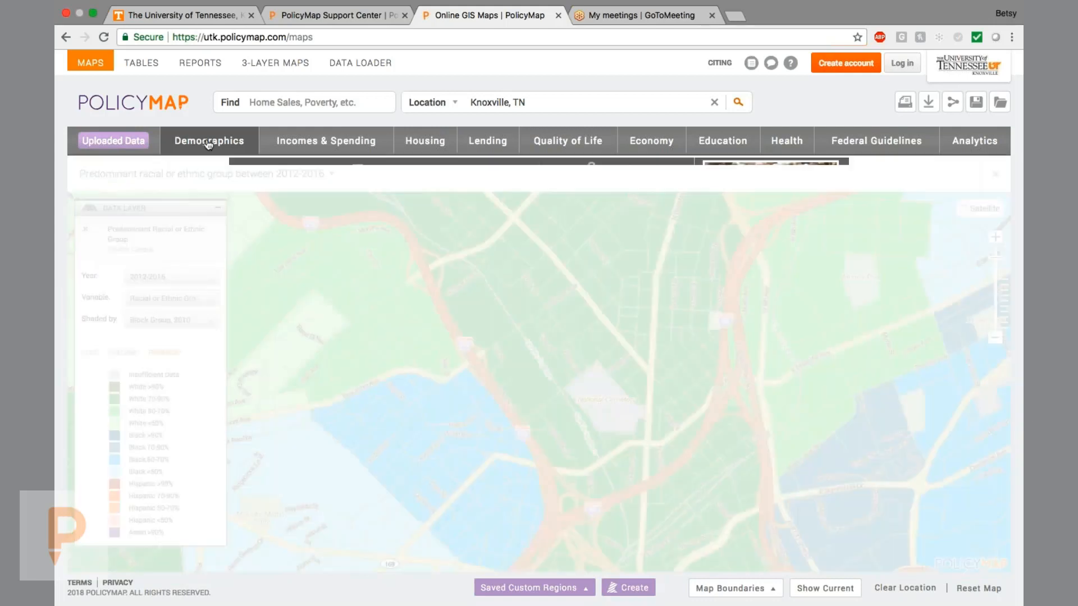
pyautogui.moveTo(336, 356)
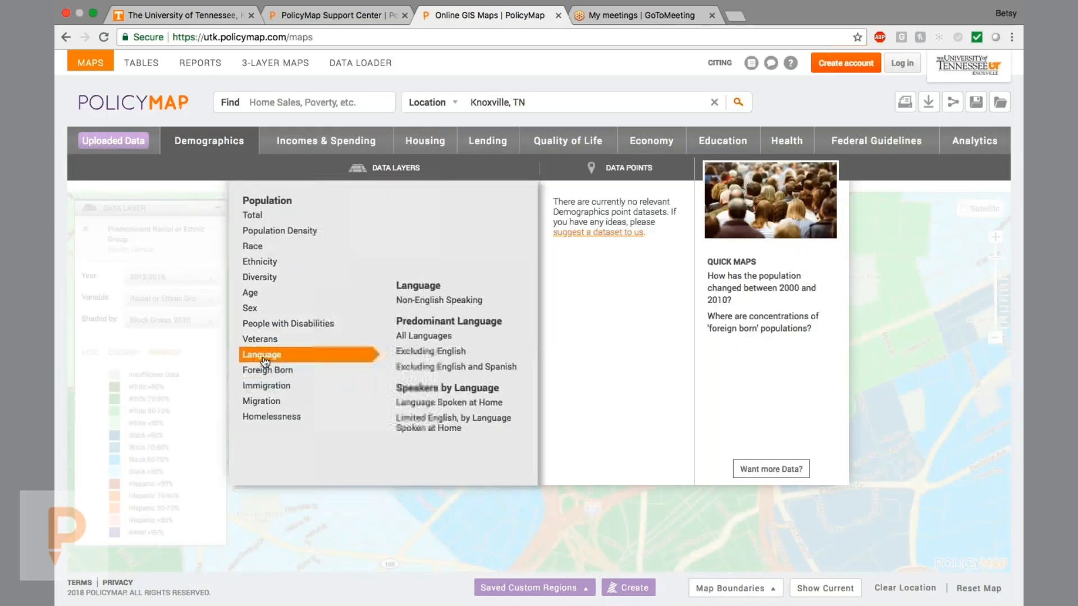
pyautogui.click(431, 368)
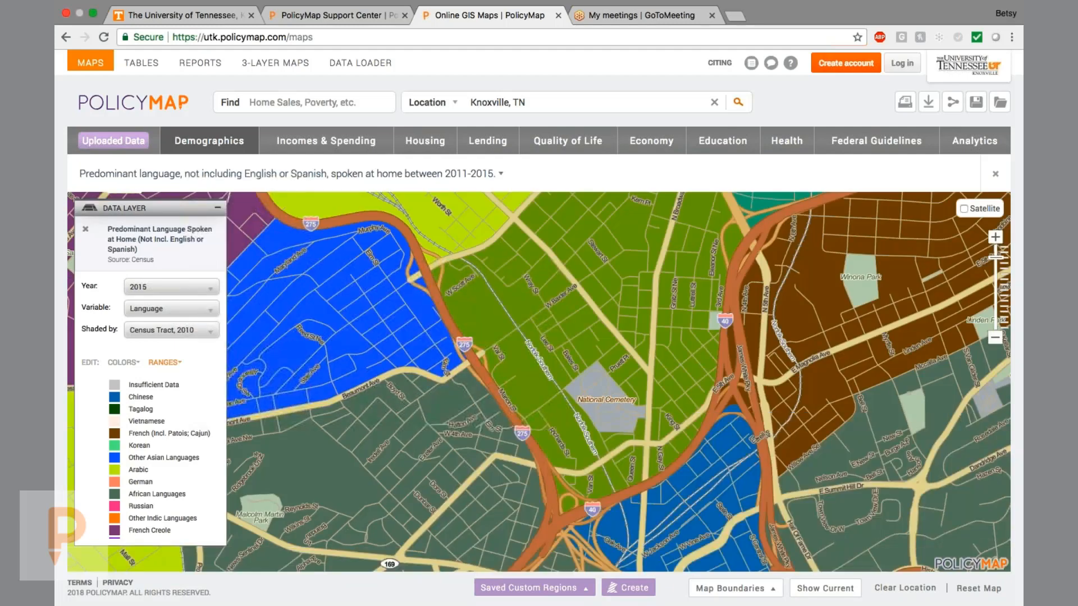
pyautogui.click(995, 338)
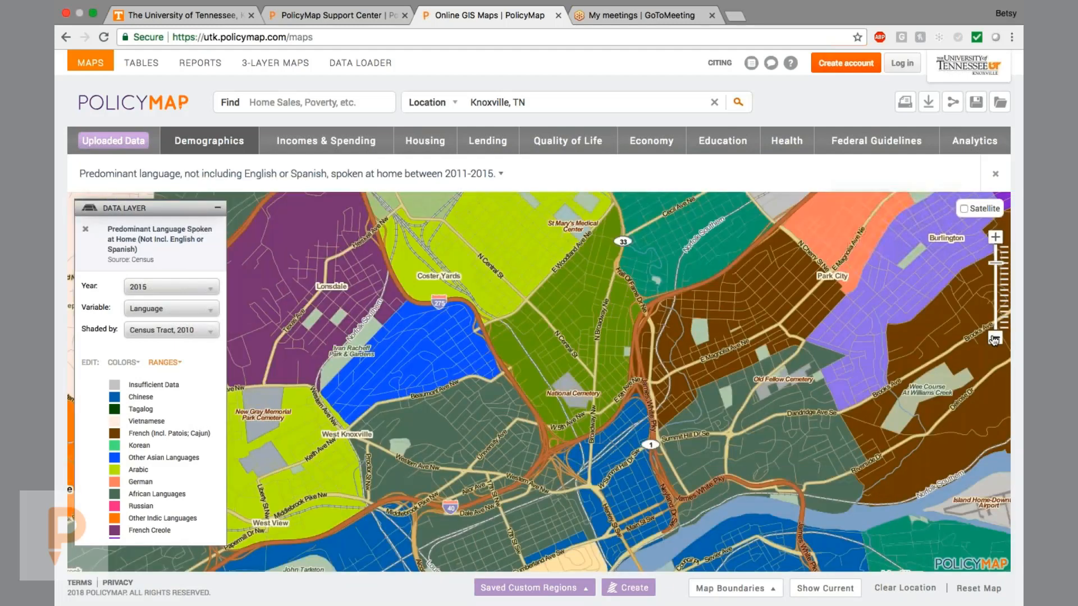
pyautogui.click(994, 338)
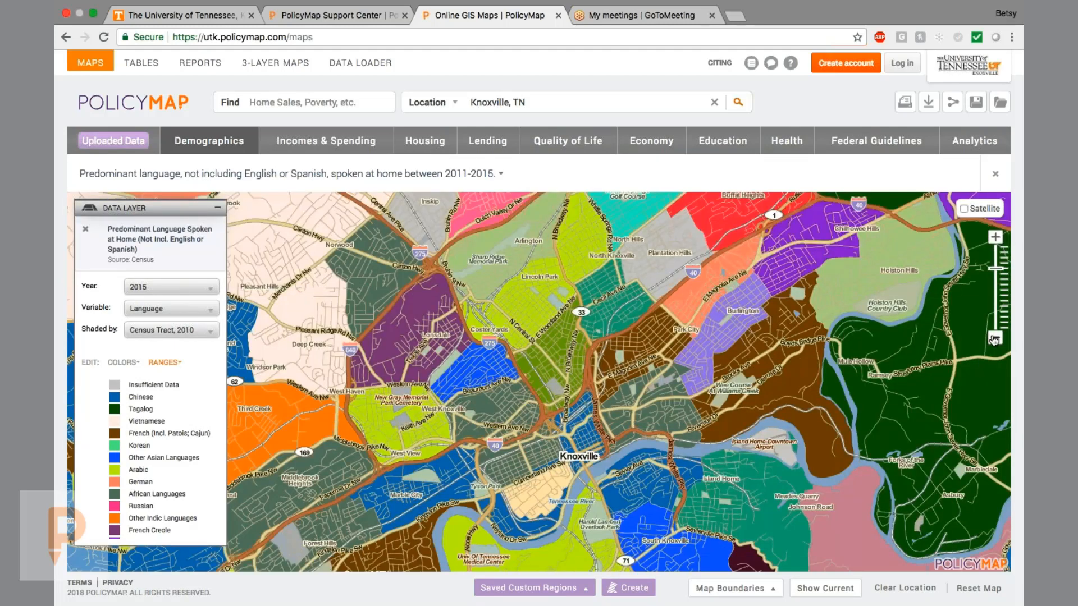
pyautogui.click(423, 432)
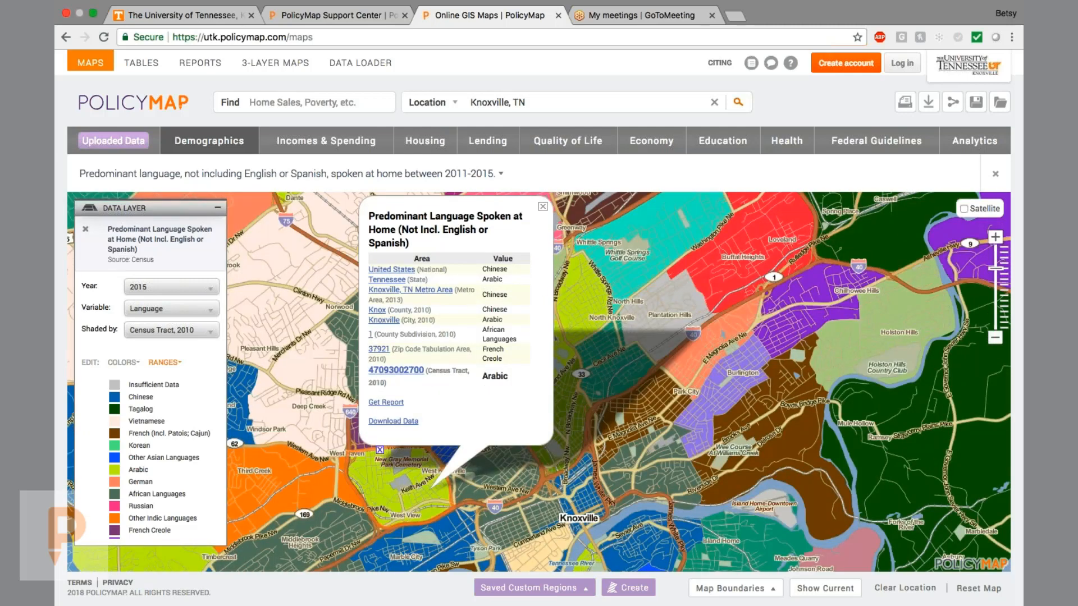
pyautogui.click(542, 207)
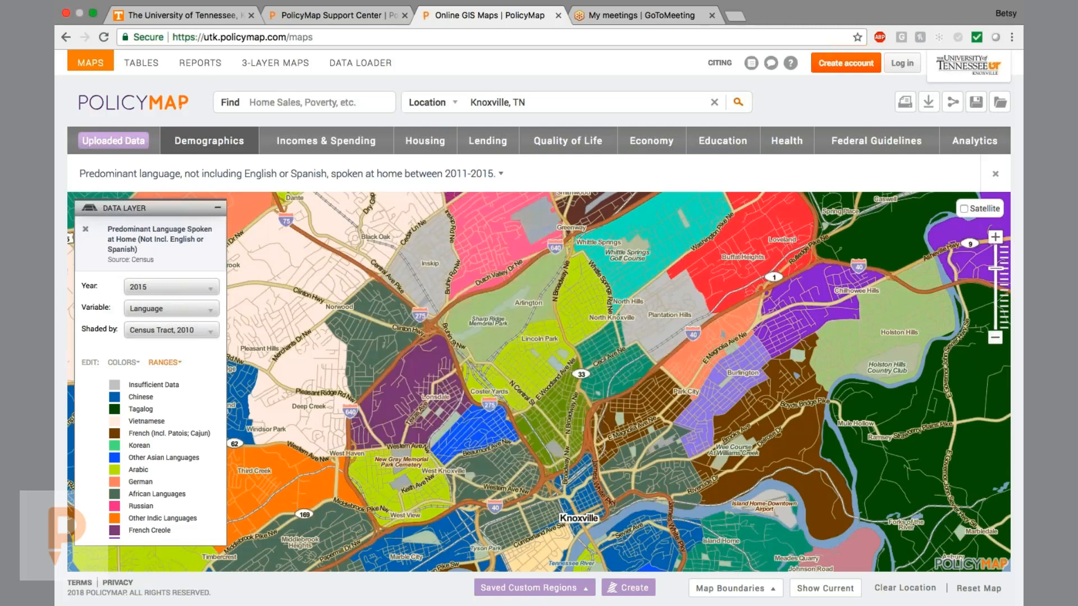
# Step: Check the language layer's Census source in the data directory, return to the map and close the layer description
pyautogui.click(140, 259)
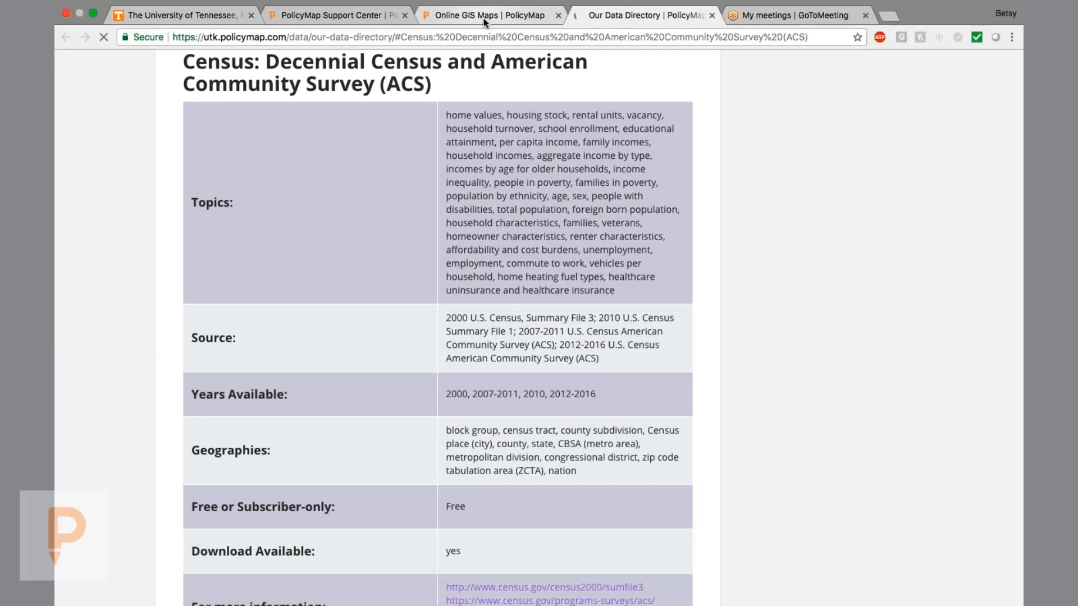
pyautogui.click(483, 18)
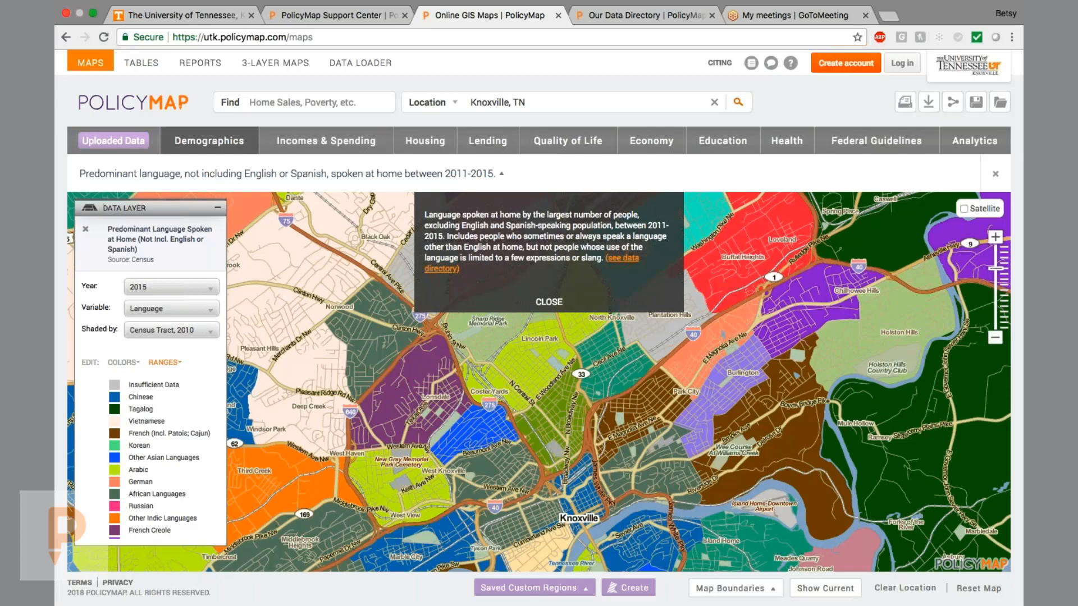
pyautogui.click(552, 302)
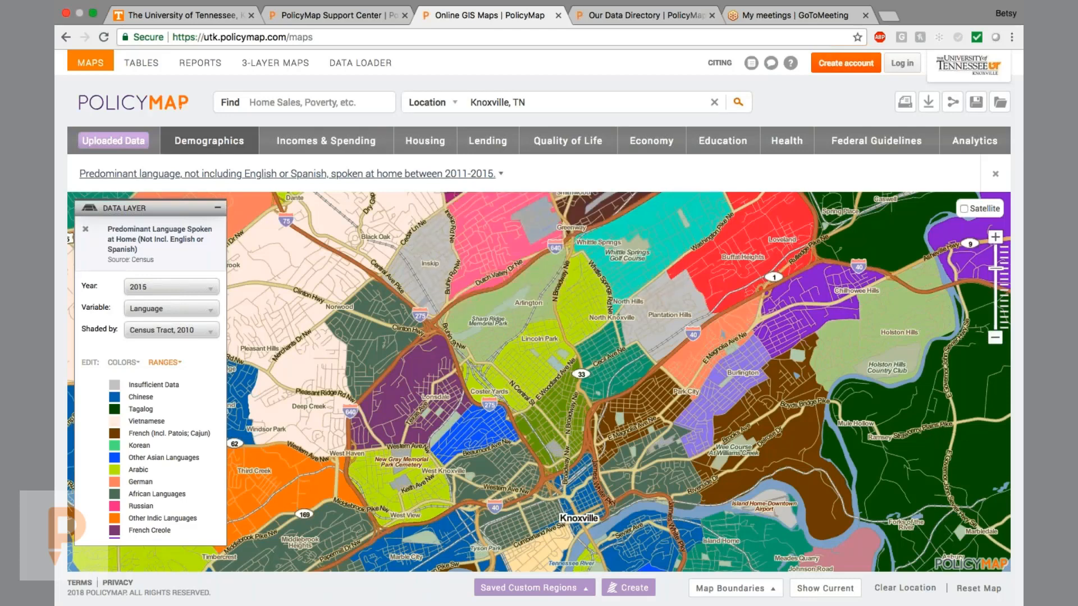
# Step: Browse the household, family, election and religion datasets offered in the Demographics data
pyautogui.click(195, 143)
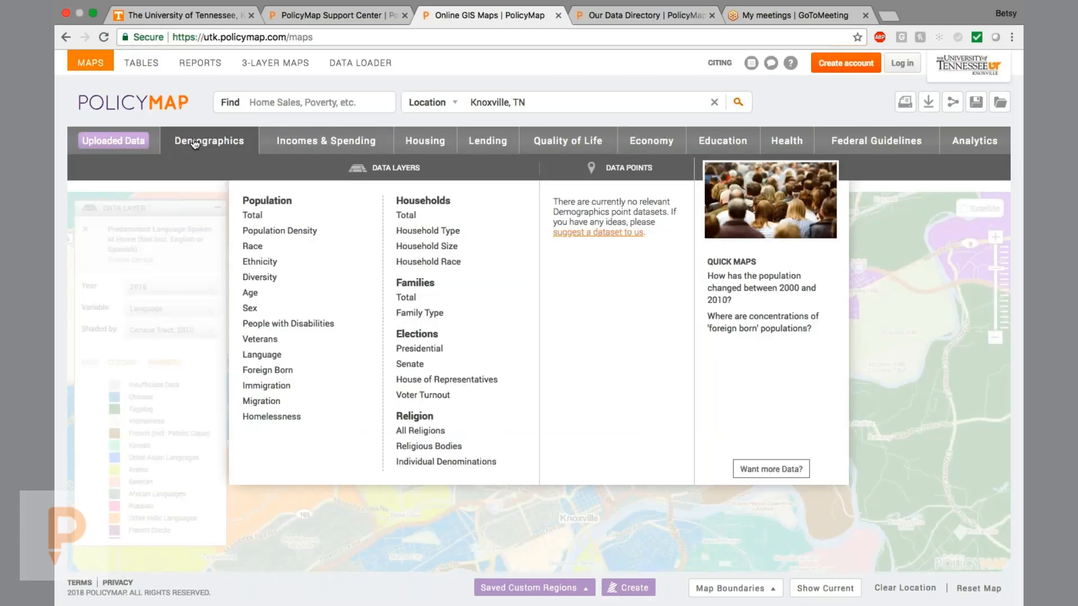
pyautogui.moveTo(430, 230)
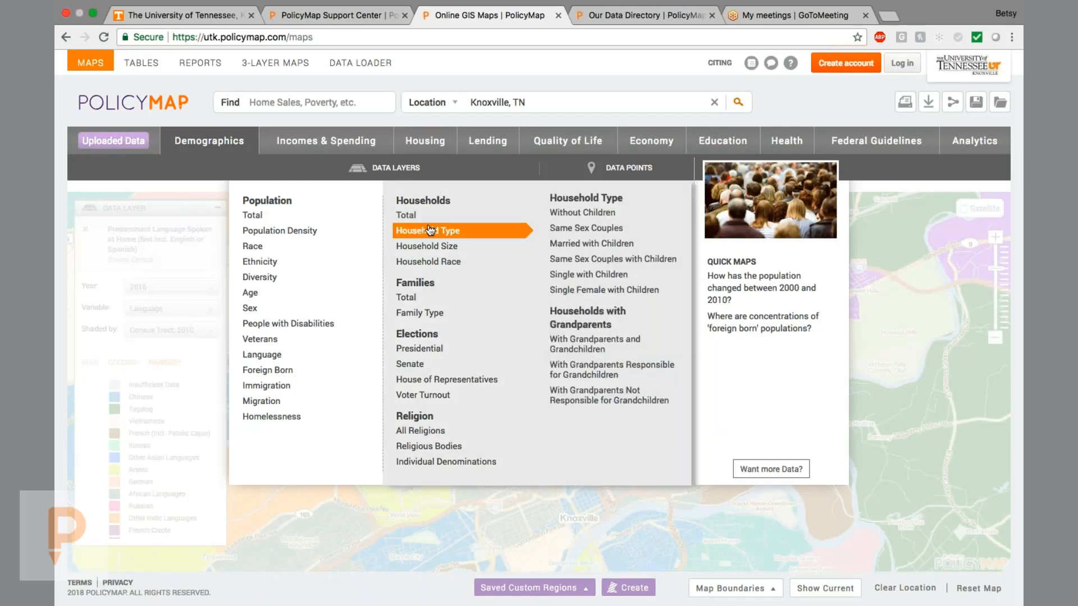
pyautogui.moveTo(424, 303)
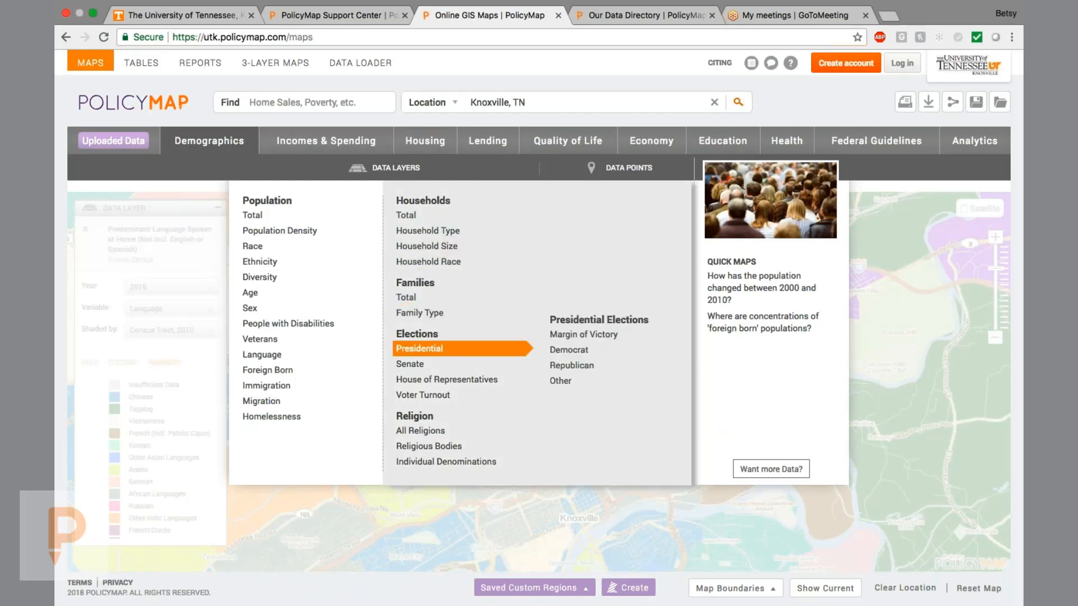
pyautogui.moveTo(445, 381)
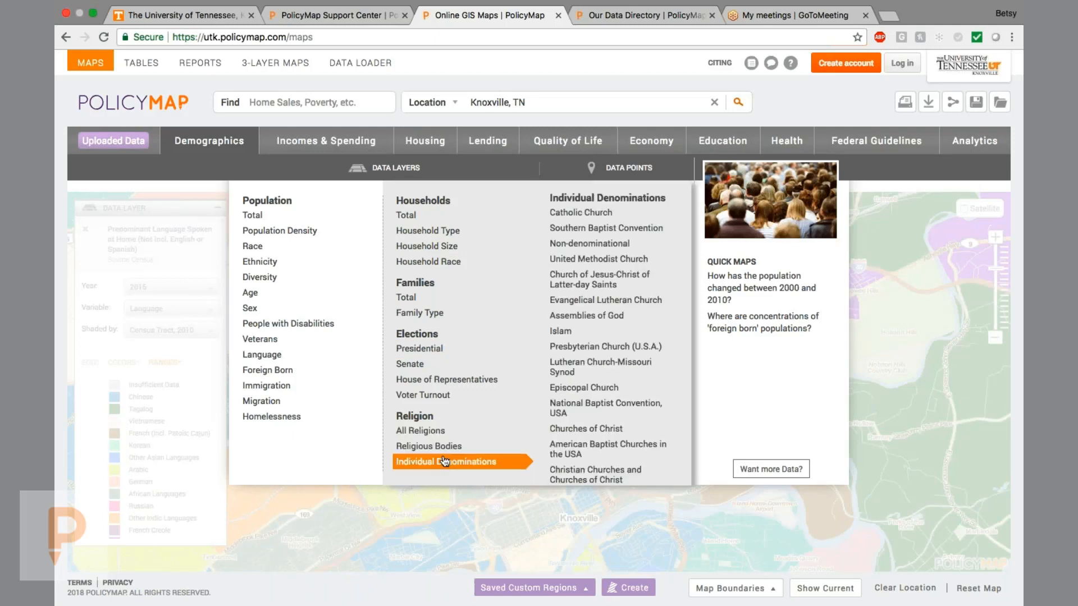
# Step: Map people in poverty Less than 18 Years of Age from the Incomes & Spending data and view the Lonsdale tract's values
pyautogui.moveTo(331, 147)
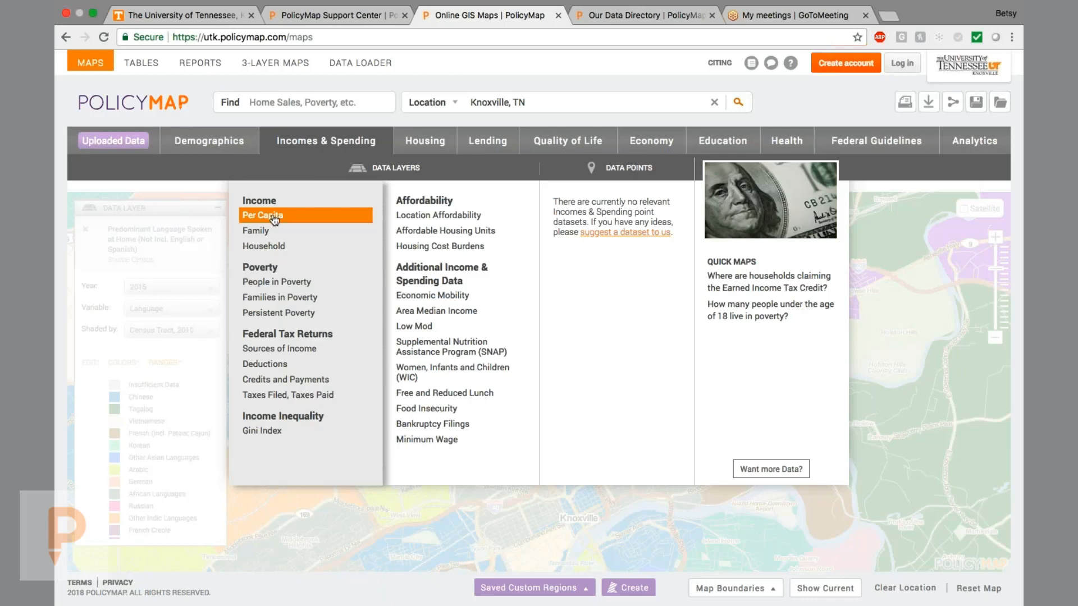
pyautogui.moveTo(273, 231)
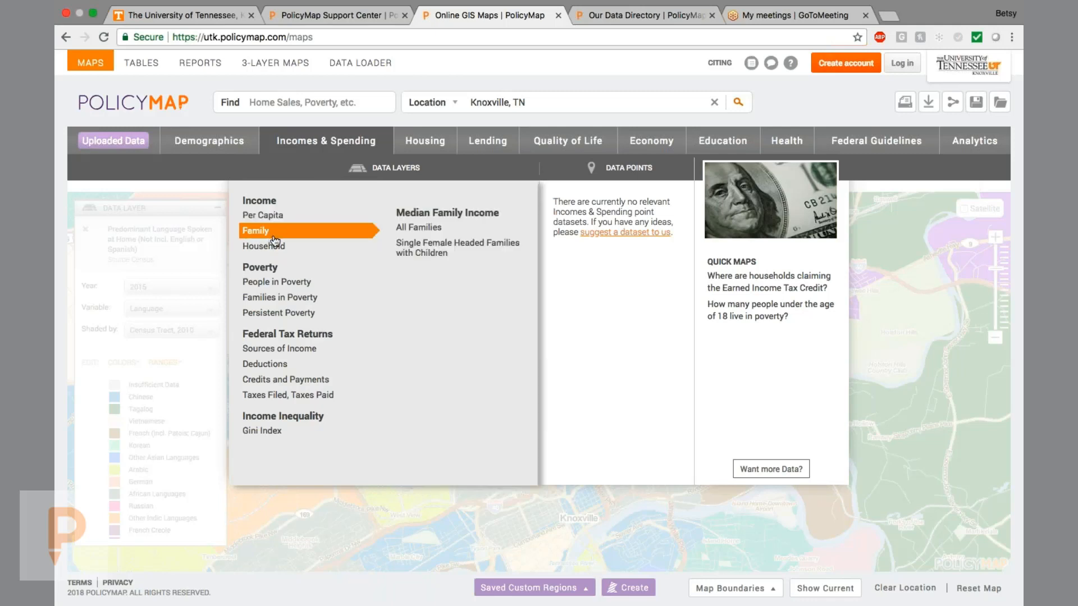
pyautogui.moveTo(308, 286)
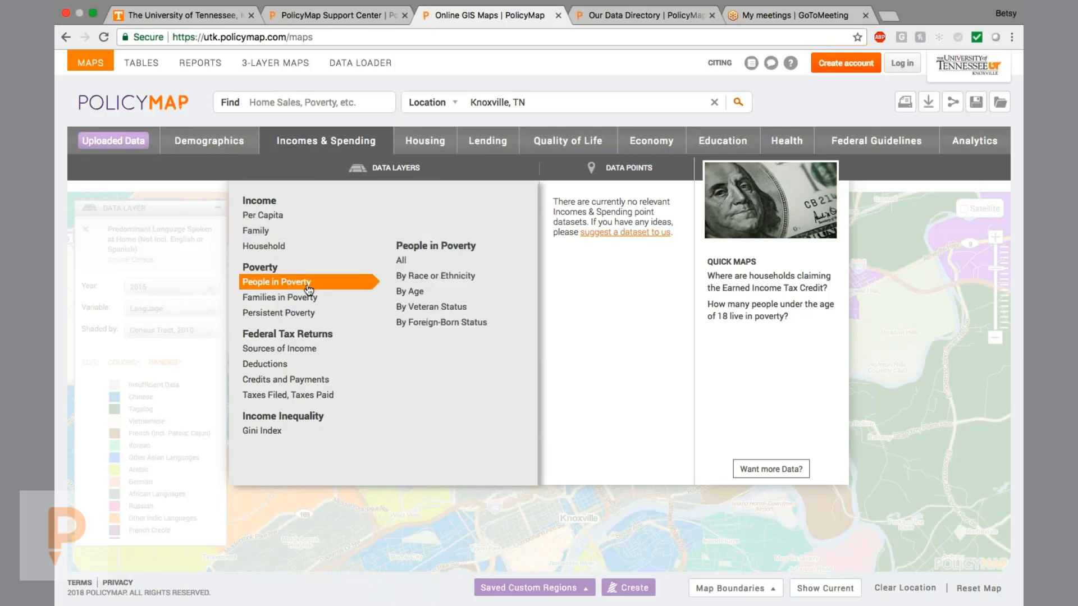
pyautogui.moveTo(485, 293)
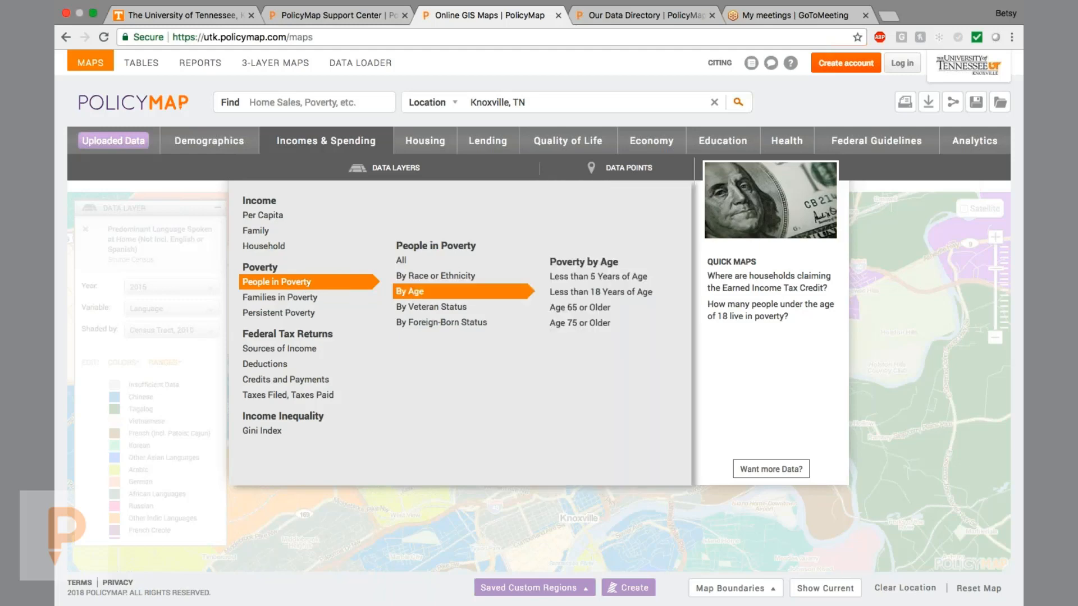
pyautogui.click(601, 292)
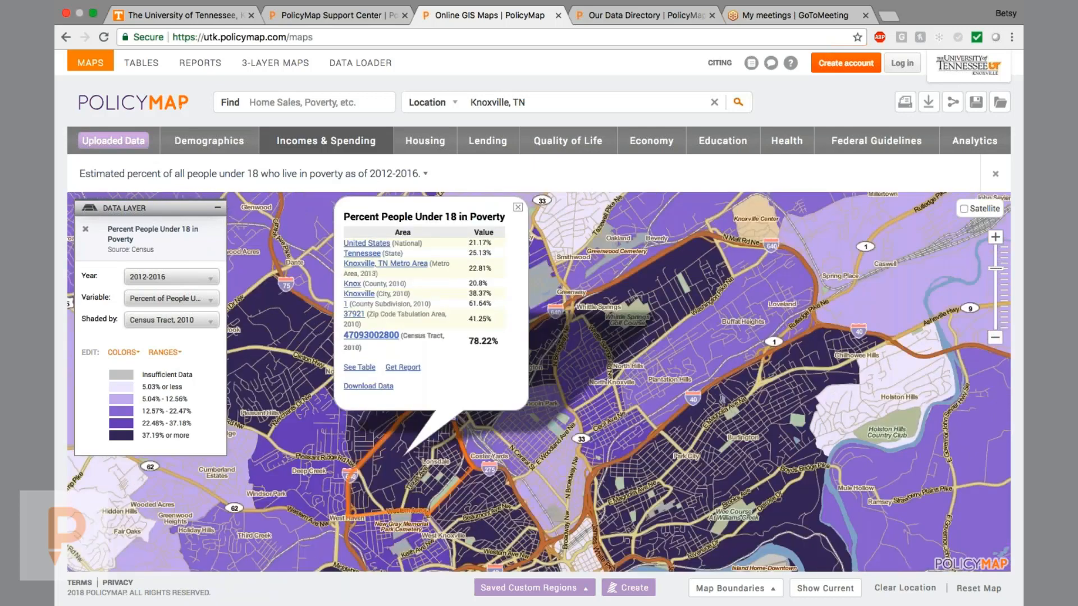
pyautogui.click(518, 207)
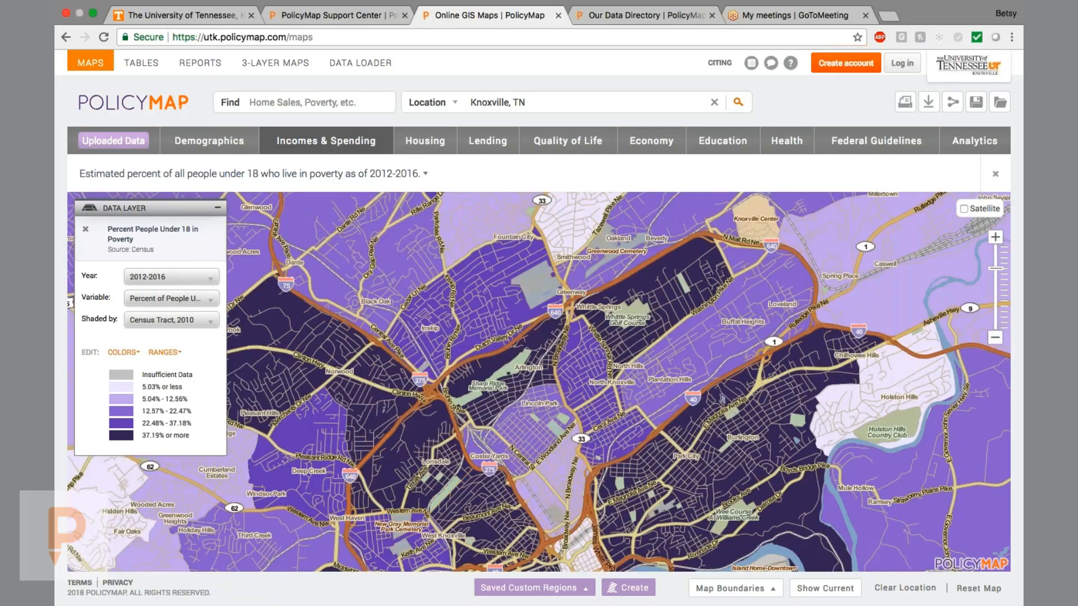
# Step: Map the Gini Index from the Incomes & Spending data and inspect the North Knoxville tract's values and the layer description
pyautogui.click(326, 141)
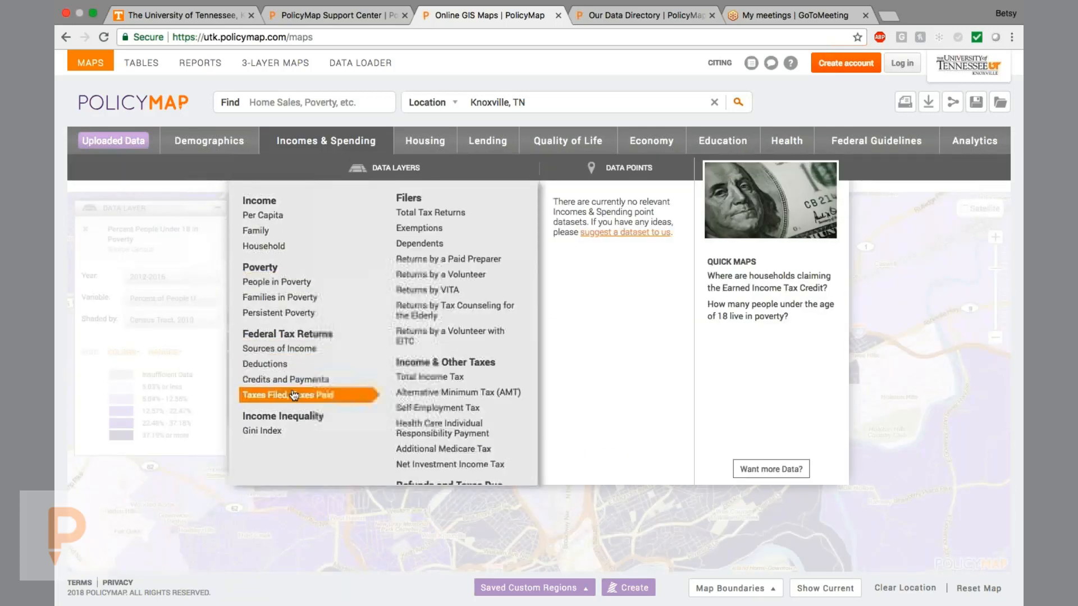
pyautogui.click(275, 432)
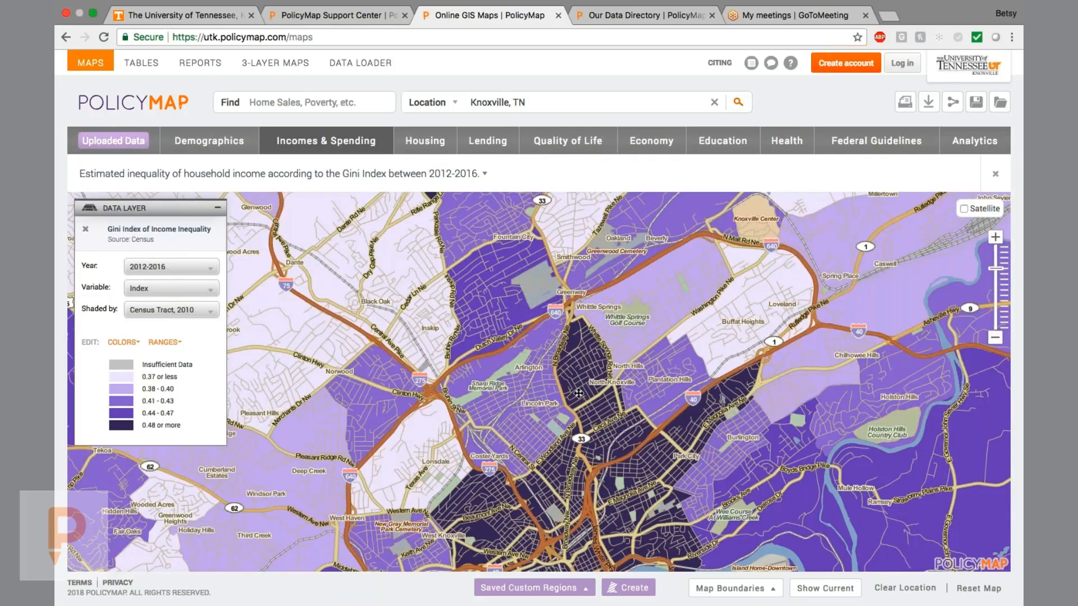
pyautogui.moveTo(578, 394); pyautogui.dragTo(577, 357)
pyautogui.click(577, 357)
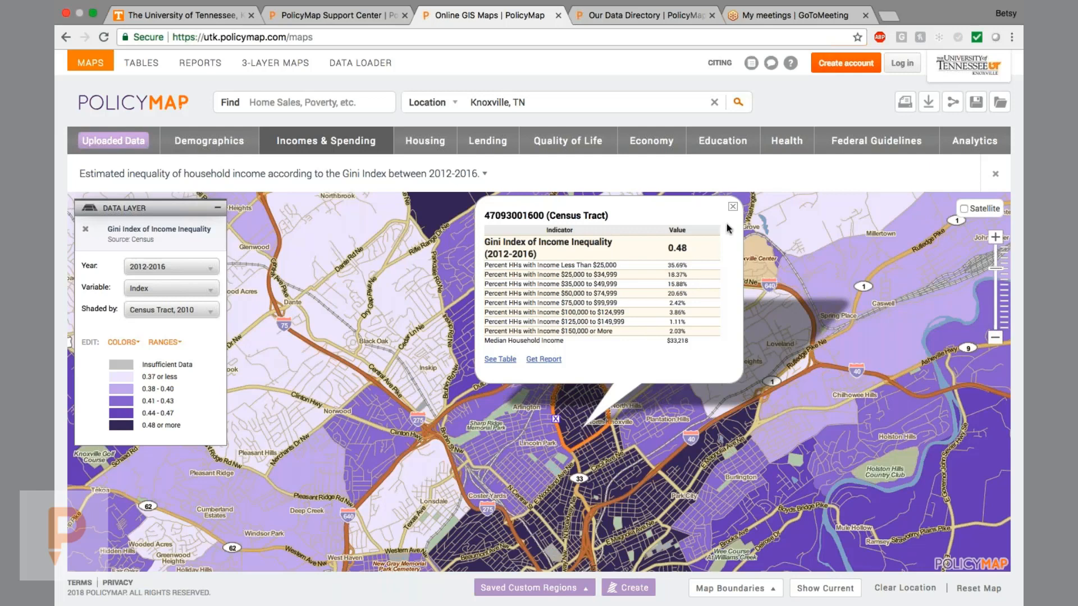
pyautogui.click(732, 207)
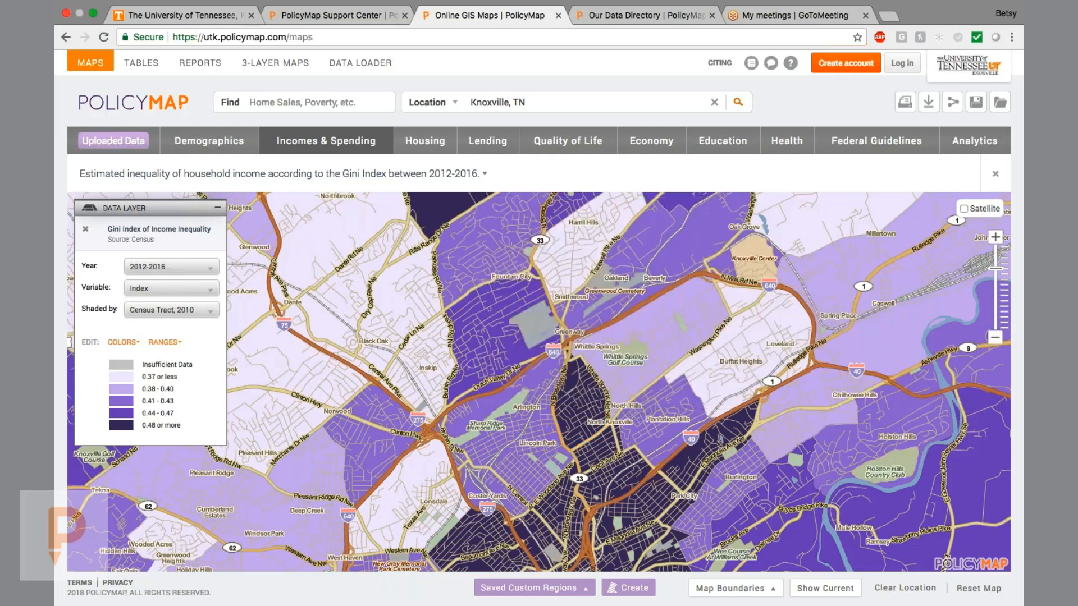
pyautogui.click(421, 179)
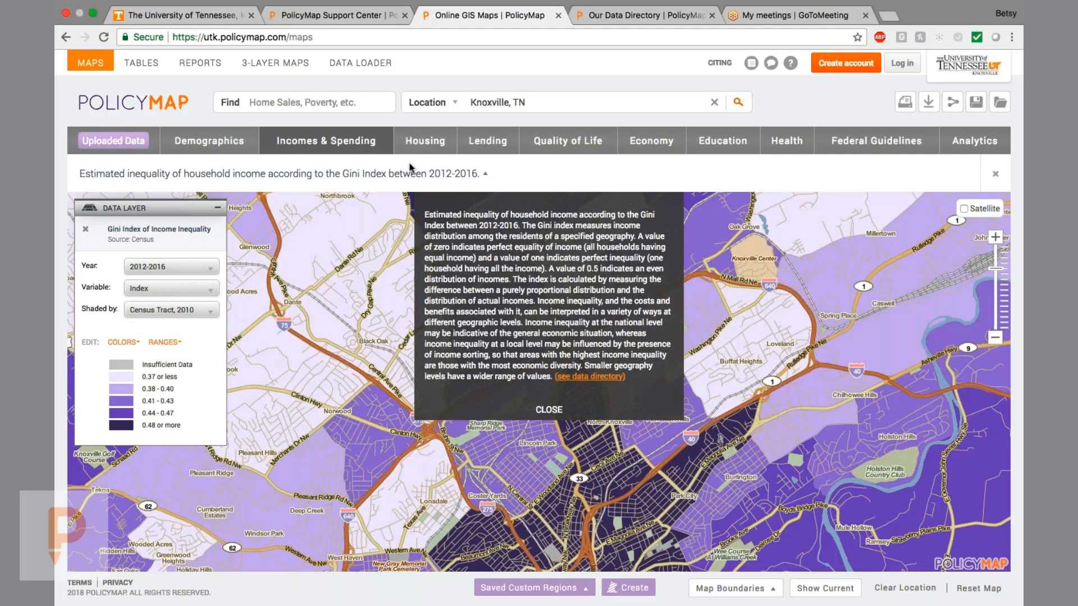
# Step: Search for "plumbing", map the percent of housing units with complete plumbing facilities, and view the North Knoxville tract's values
pyautogui.click(320, 143)
pyautogui.click(311, 105)
pyautogui.write('plumbin')
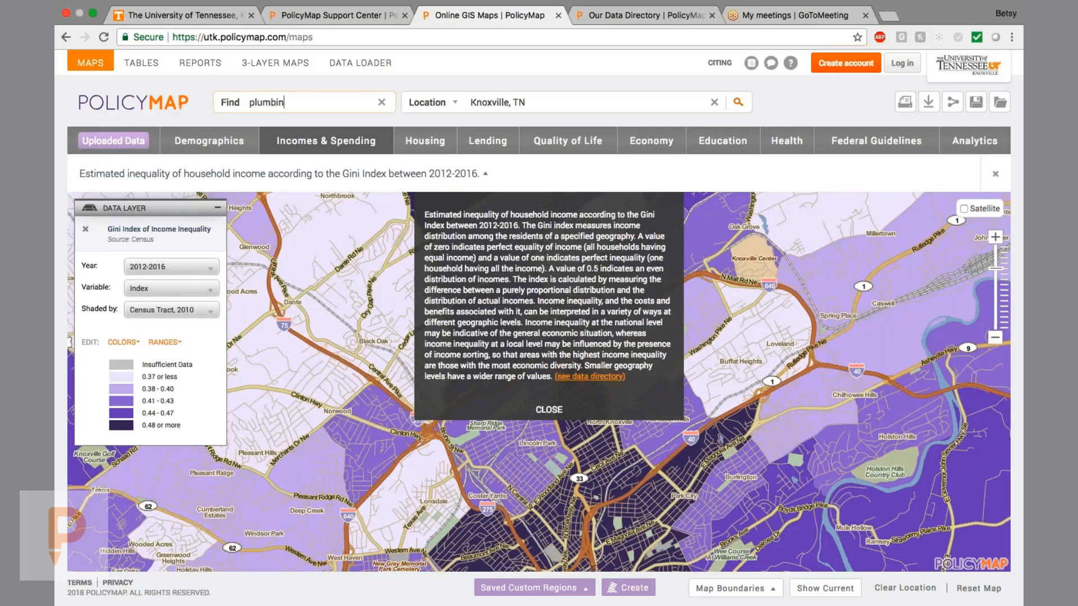
pyautogui.write('g')
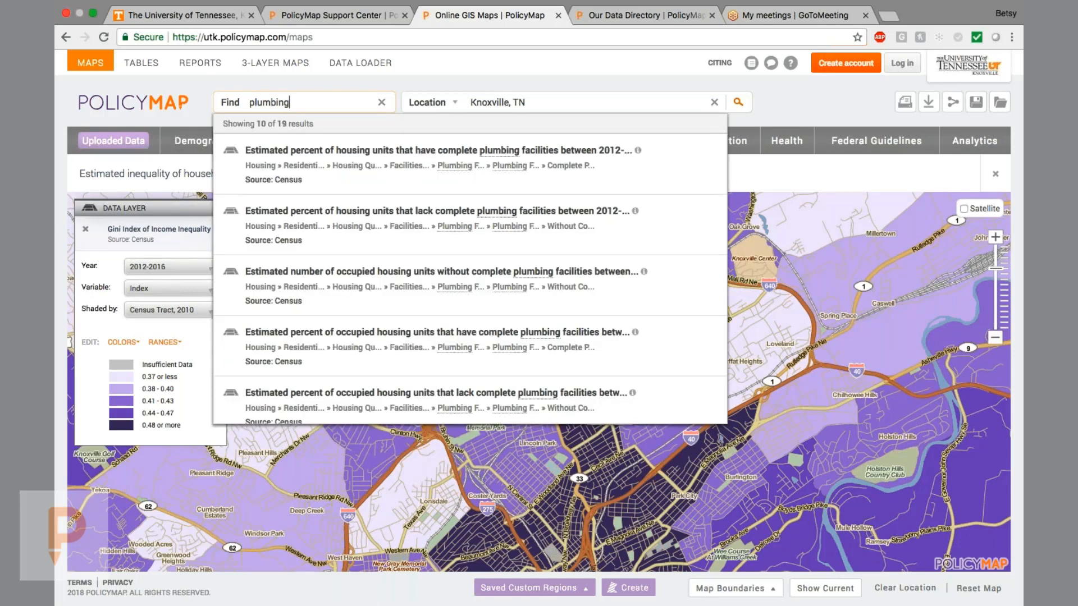
pyautogui.click(372, 170)
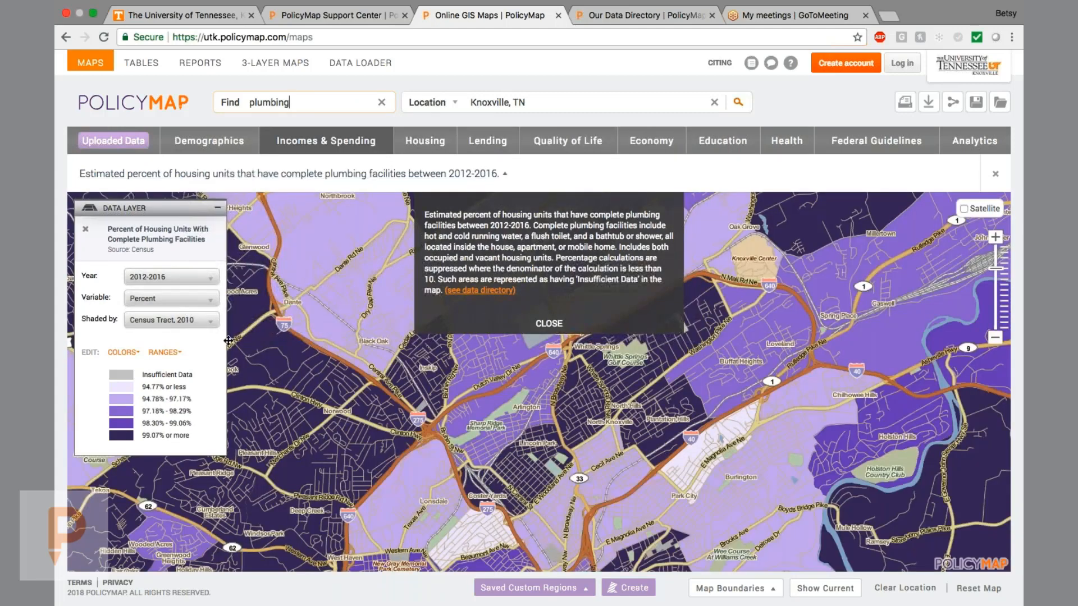
pyautogui.click(555, 337)
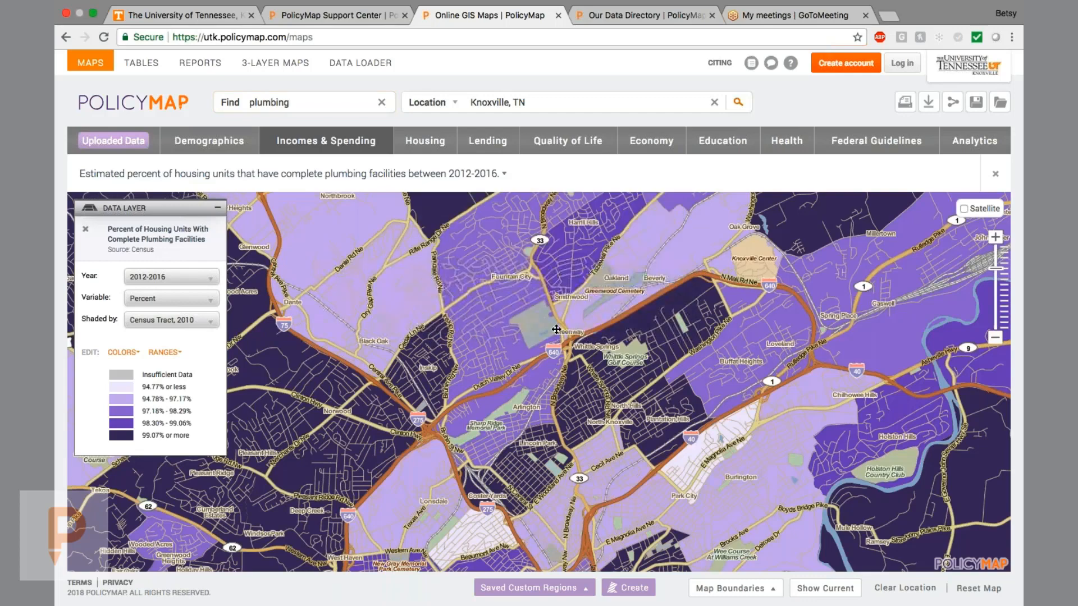
pyautogui.click(555, 419)
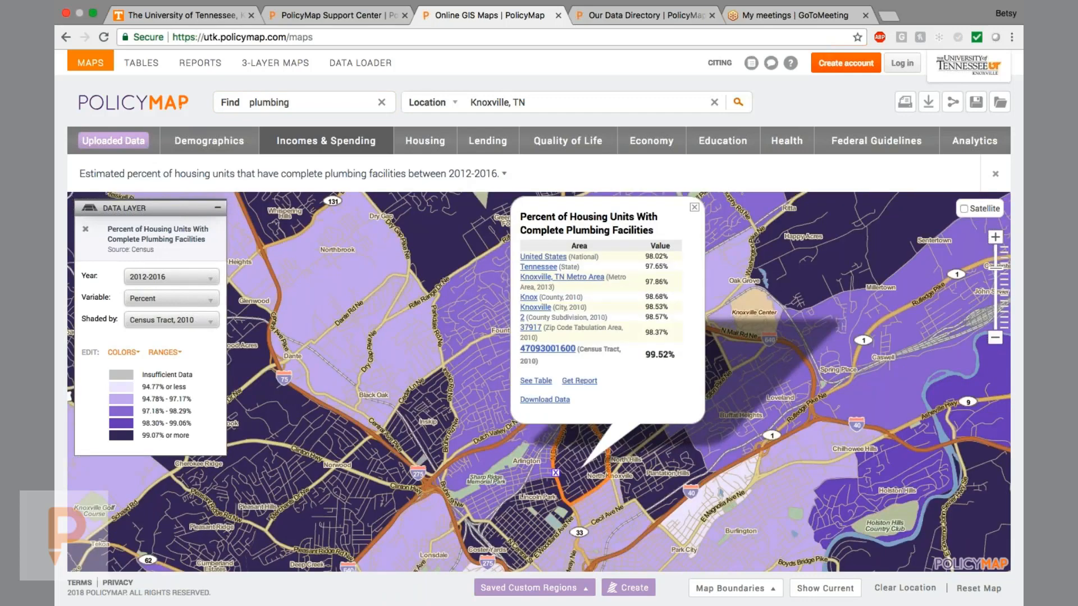
pyautogui.click(694, 207)
# Step: Browse the affordability, WIC, bankruptcy and food insecurity datasets offered in the Incomes & Spending data
pyautogui.click(195, 144)
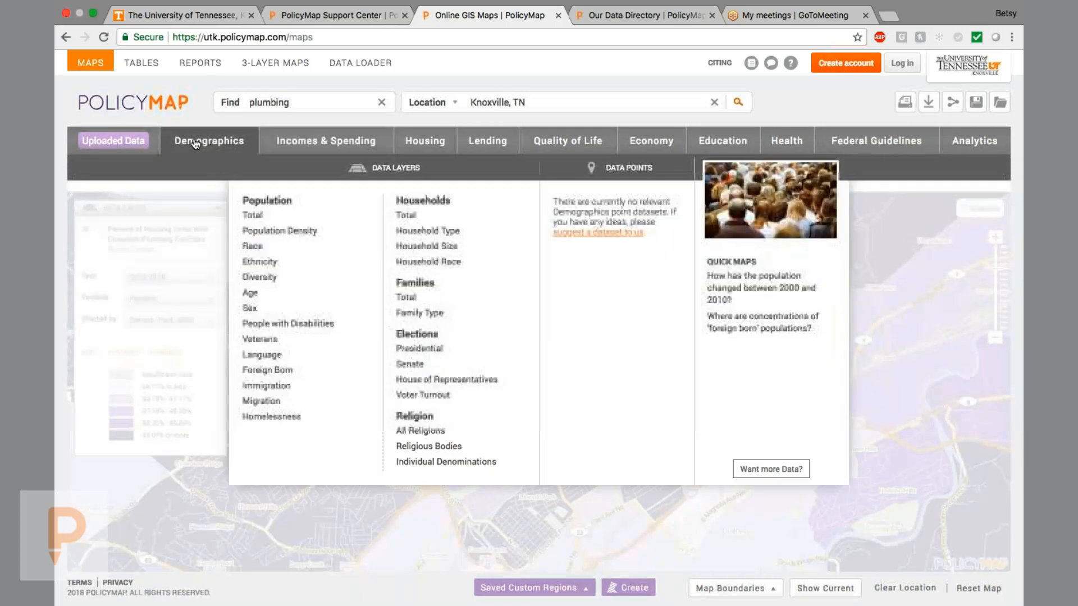
pyautogui.click(308, 147)
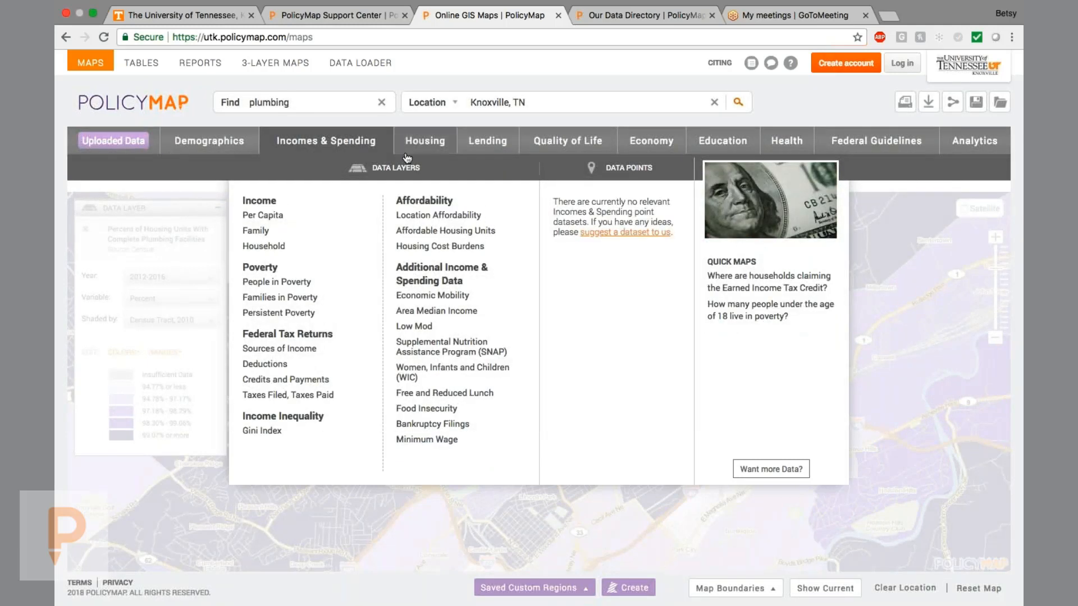
pyautogui.moveTo(424, 219)
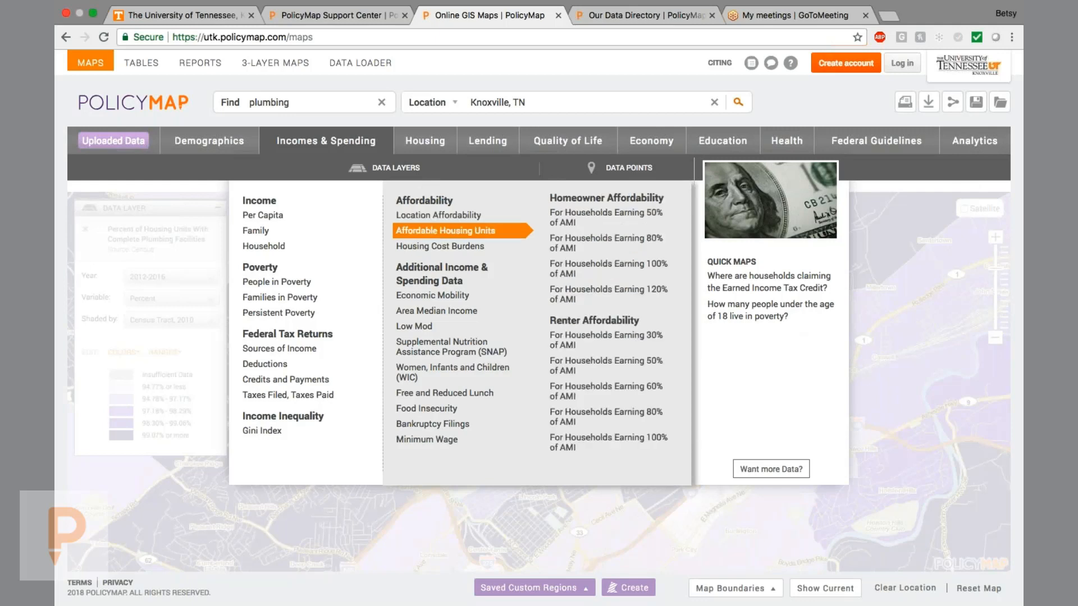
pyautogui.moveTo(435, 331)
pyautogui.moveTo(447, 378)
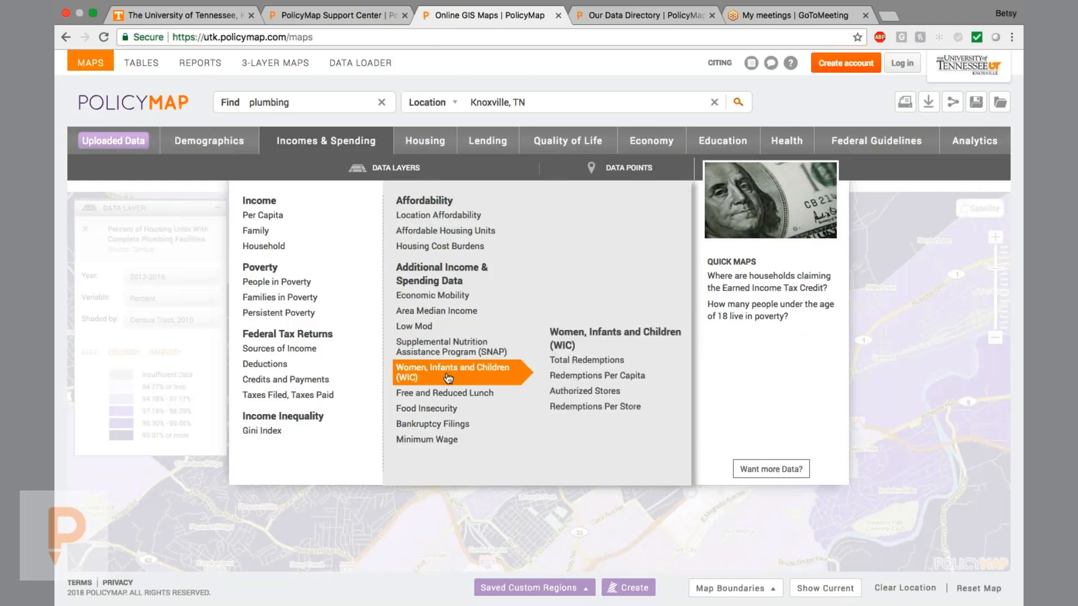
pyautogui.moveTo(447, 358)
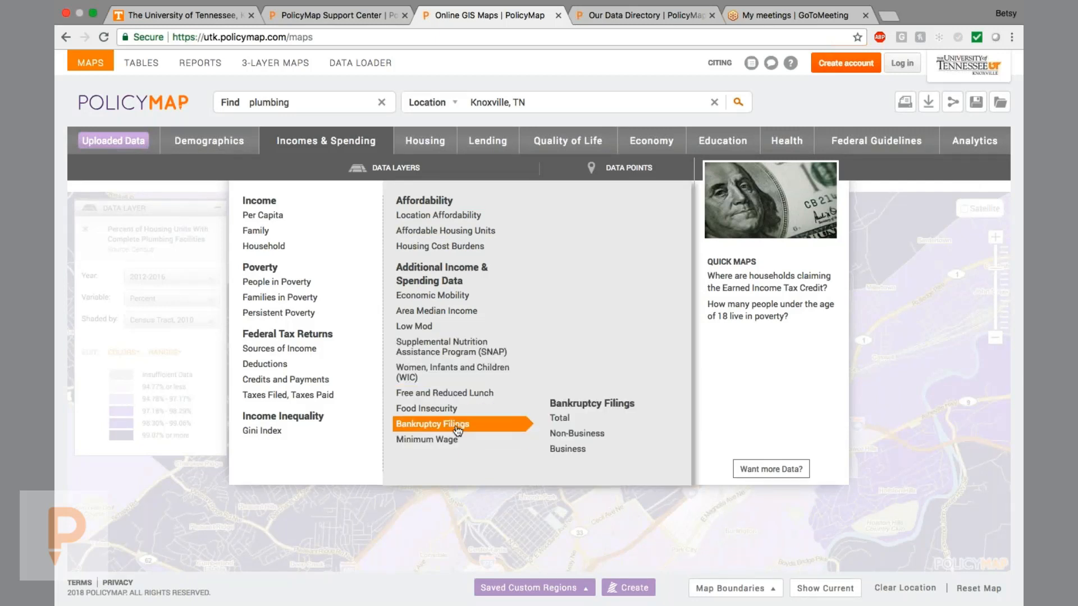
pyautogui.moveTo(455, 412)
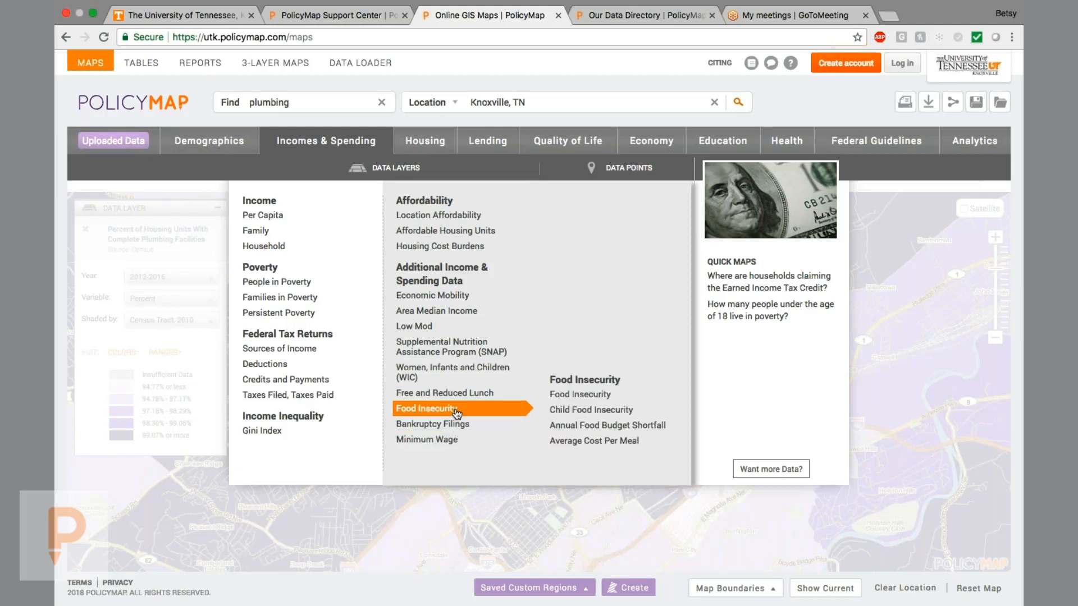
pyautogui.moveTo(580, 394)
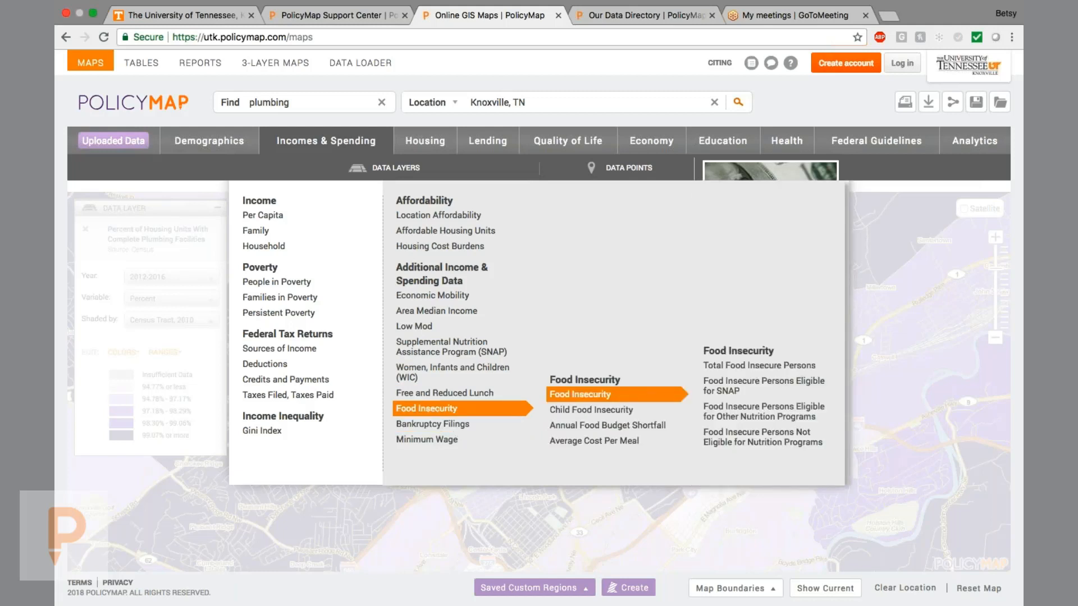
pyautogui.moveTo(630, 413)
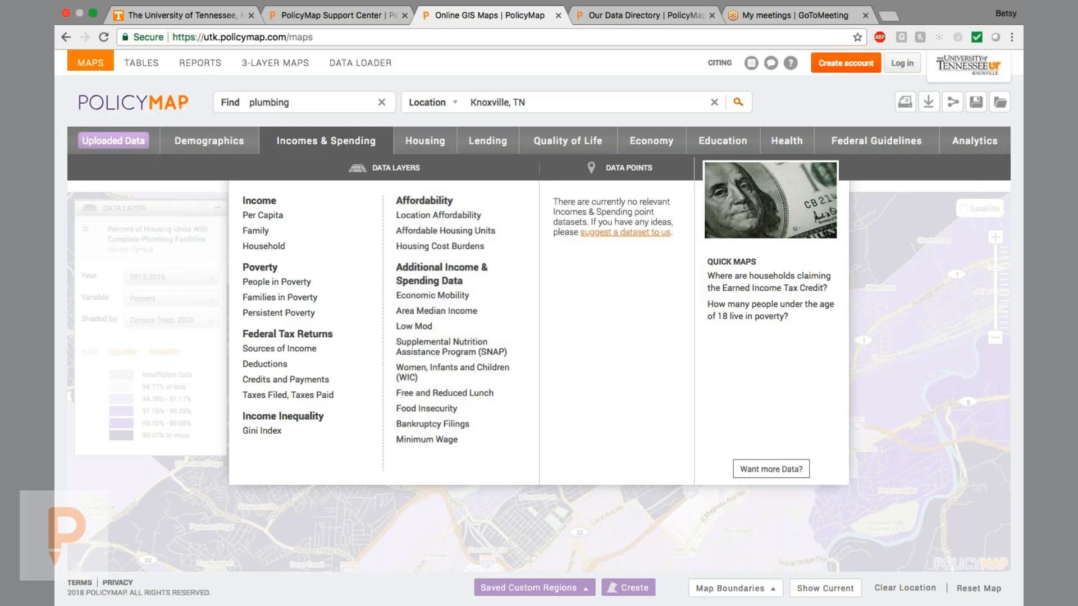
pyautogui.click(1013, 229)
# Step: Map Median Value of homes from the Housing data at a regional scale and view the values for the Farragut area
pyautogui.click(430, 138)
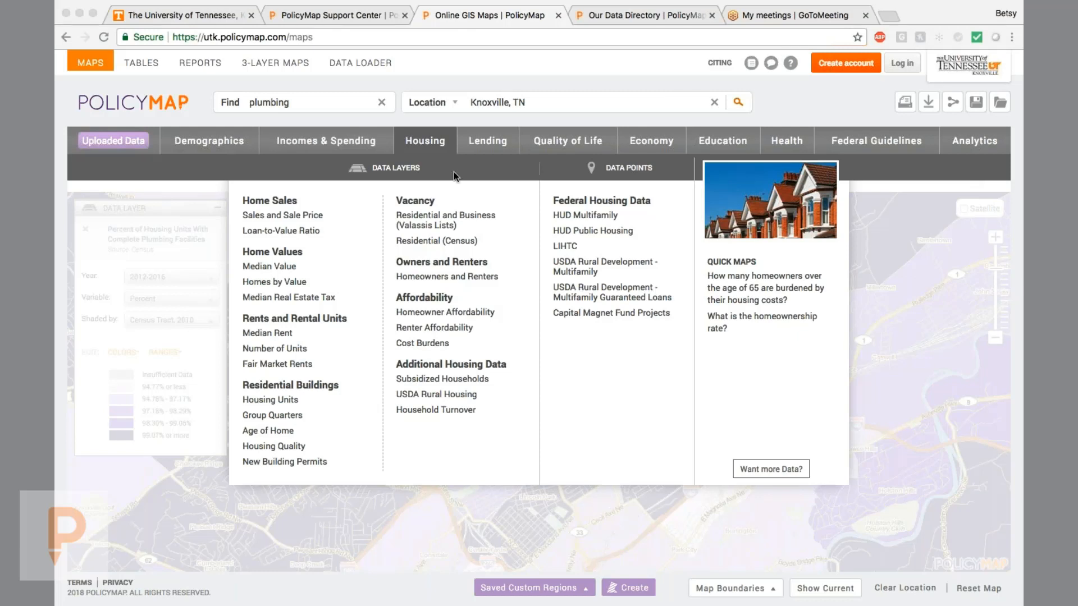
pyautogui.click(283, 211)
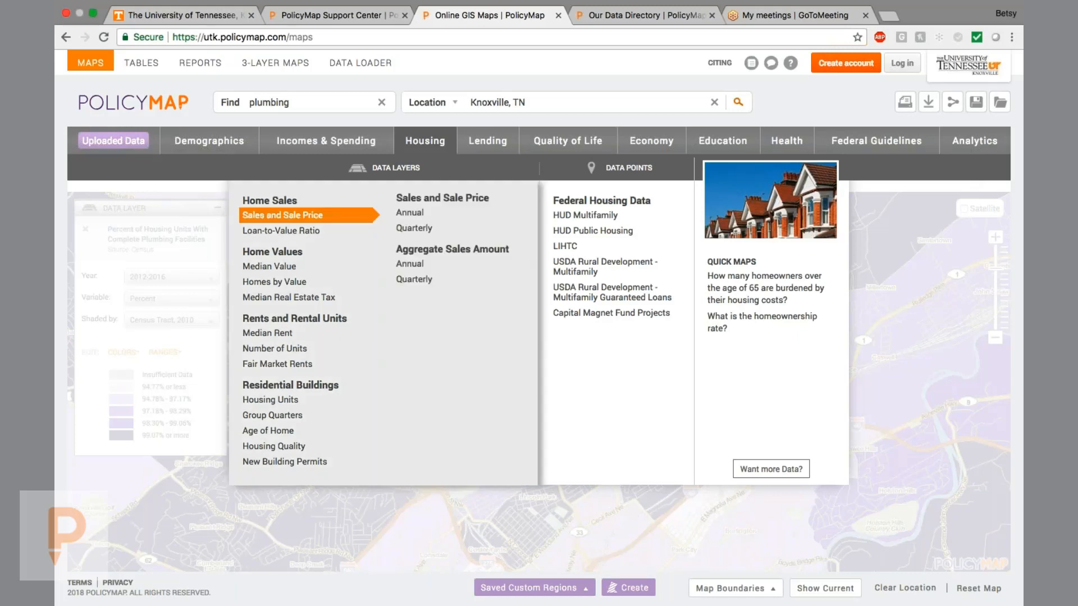
pyautogui.moveTo(289, 232)
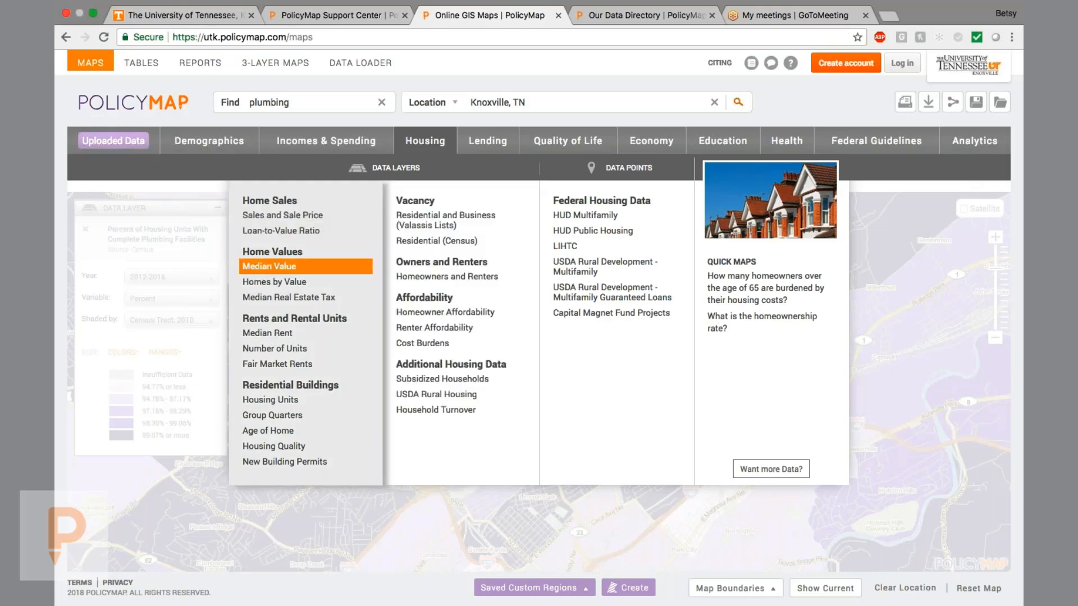
pyautogui.click(325, 267)
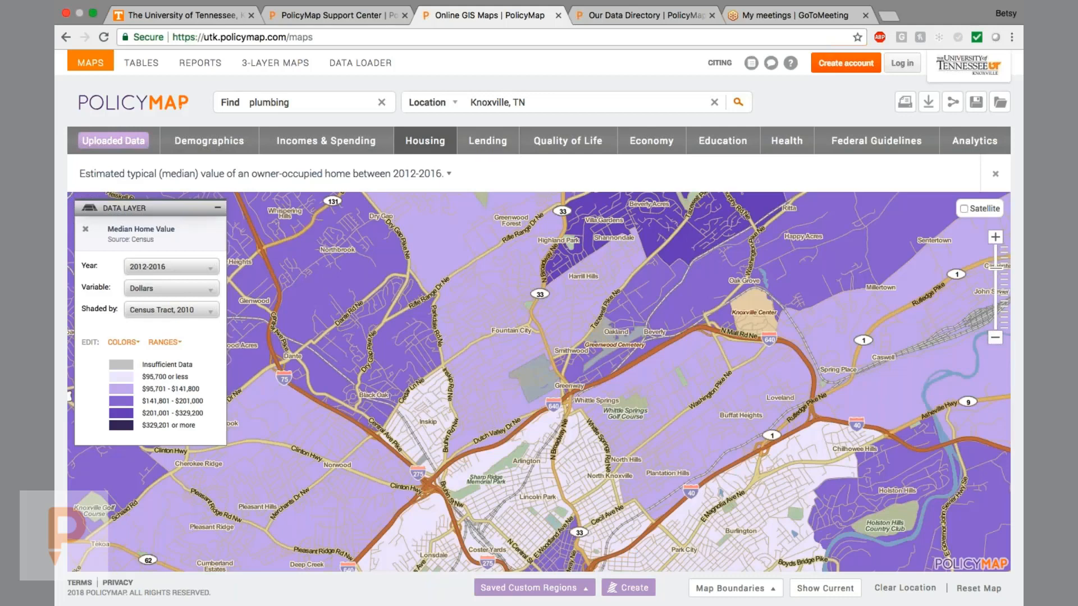
pyautogui.click(995, 338)
pyautogui.click(995, 337)
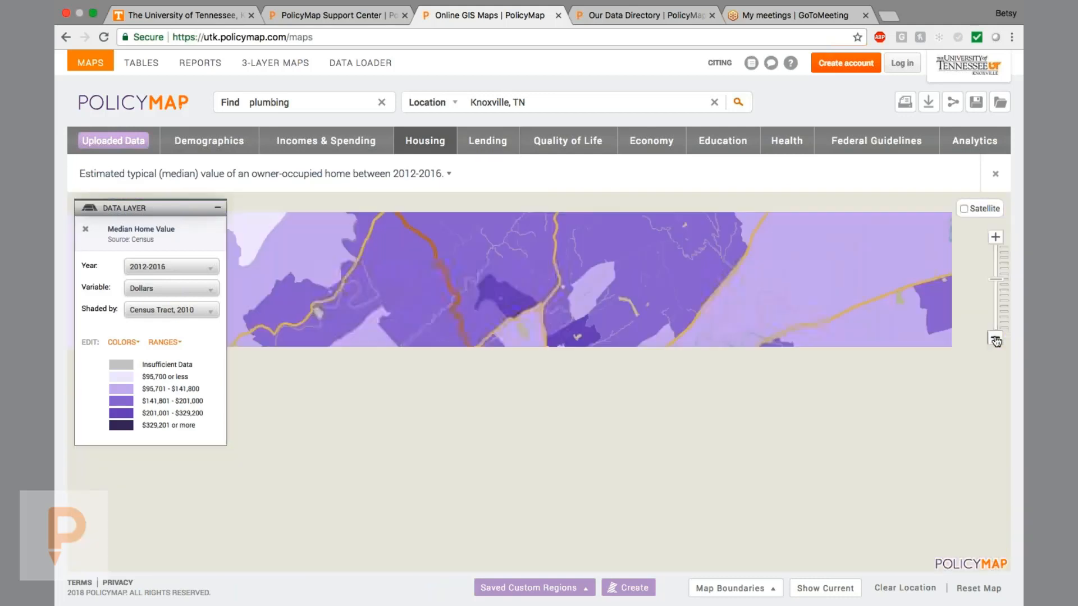
pyautogui.click(995, 338)
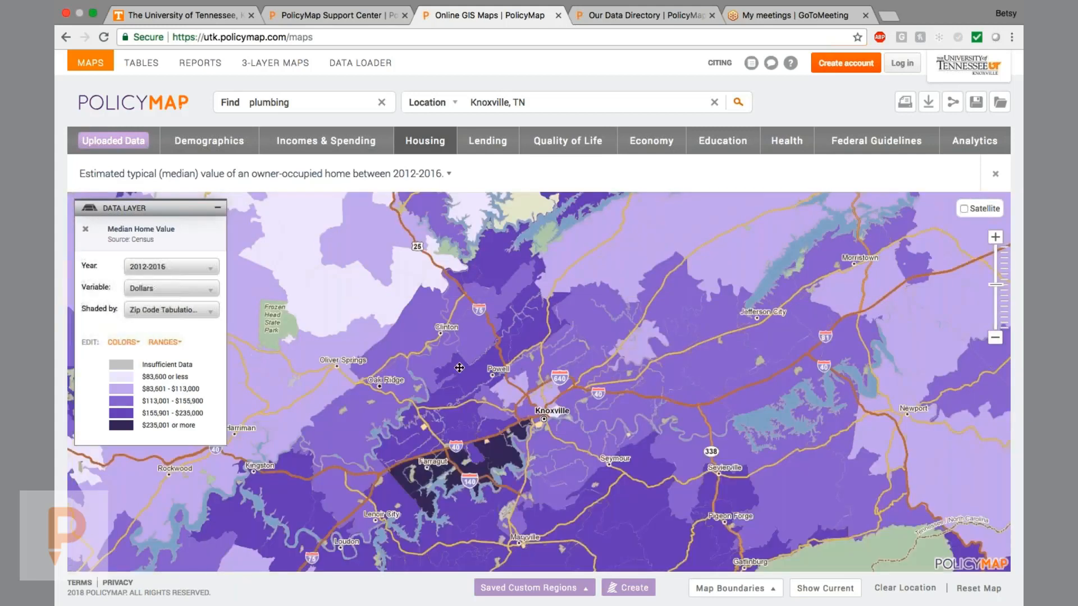
pyautogui.click(409, 467)
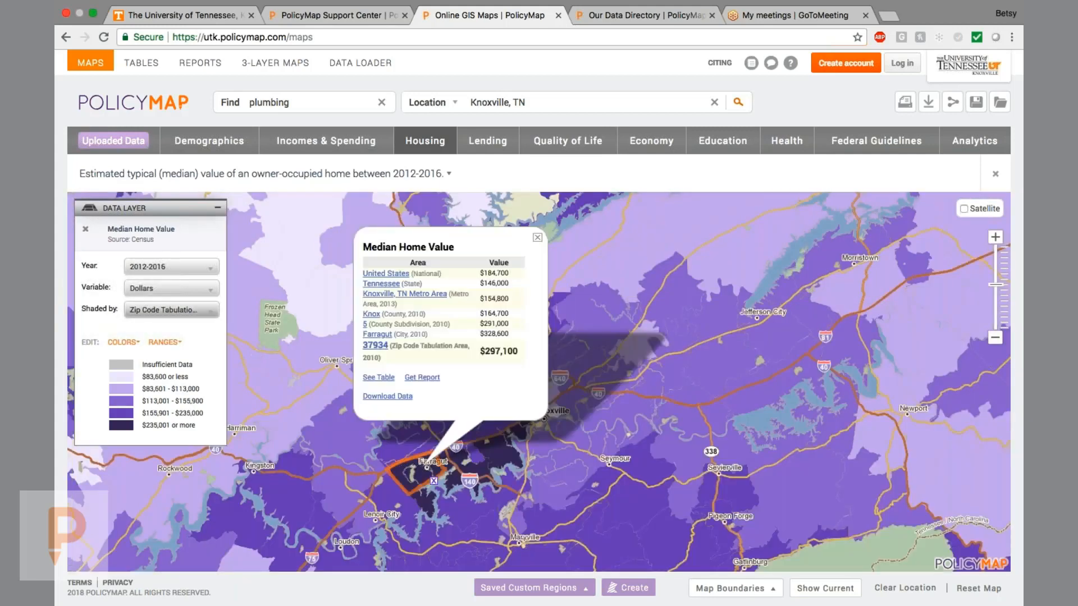
# Step: Shade the median home value layer by City, 2010, and focus the map on Knoxville and its neighbouring cities
pyautogui.click(208, 310)
pyautogui.click(180, 391)
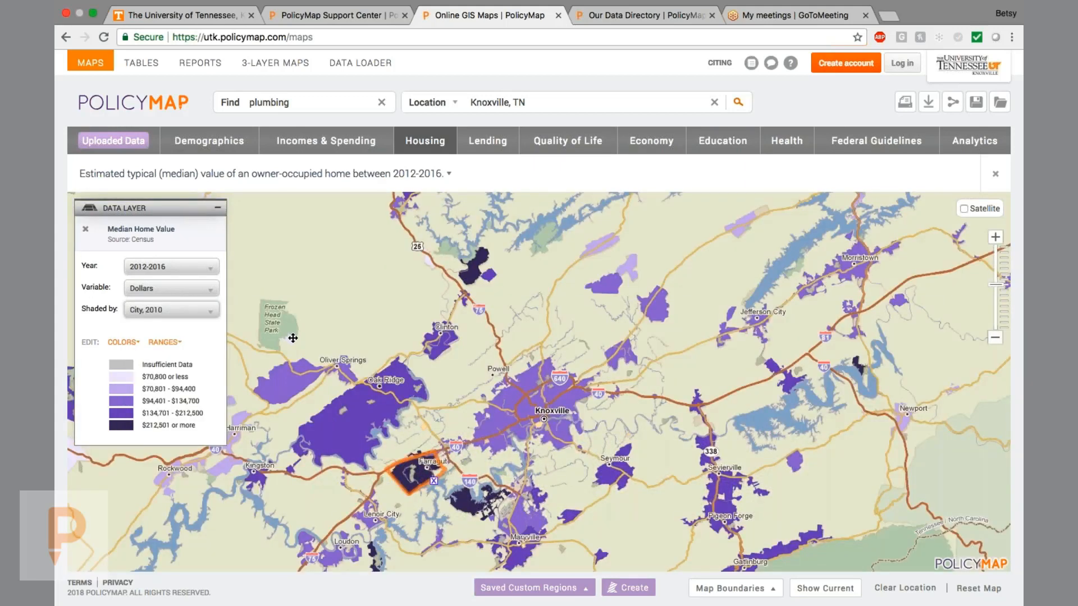
pyautogui.click(995, 239)
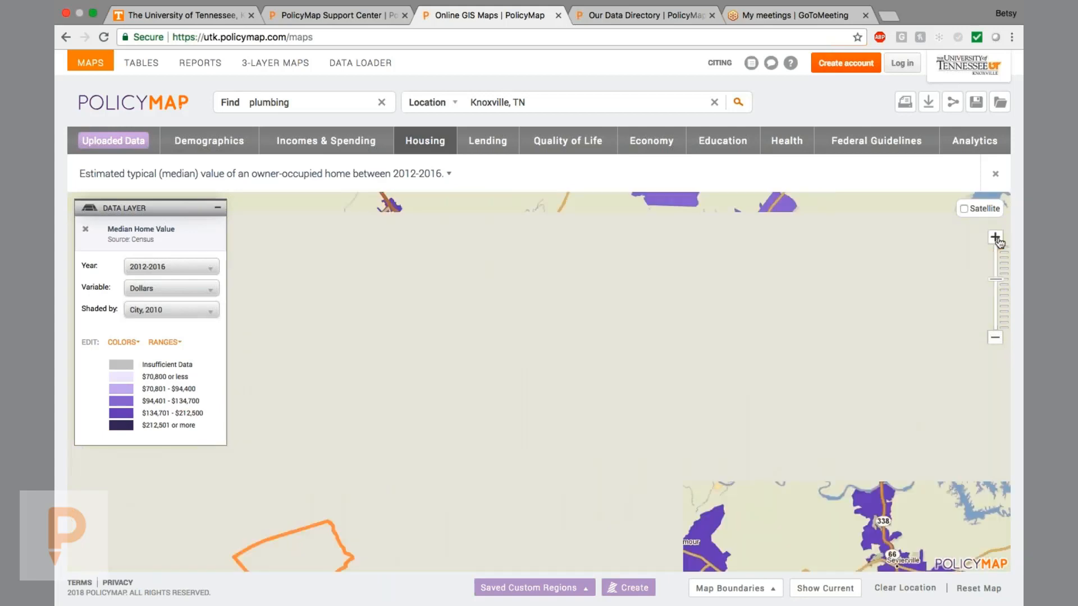
pyautogui.moveTo(470, 372); pyautogui.dragTo(527, 342)
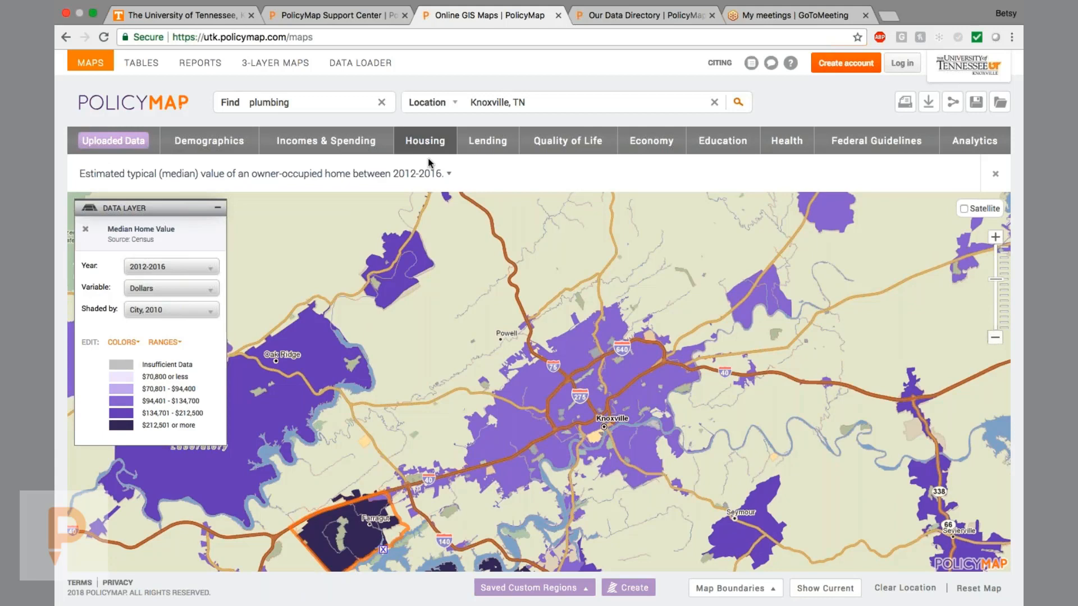
# Step: Browse the small business loan, CDFI investment and unbanked household datasets in the Lending data
pyautogui.click(482, 144)
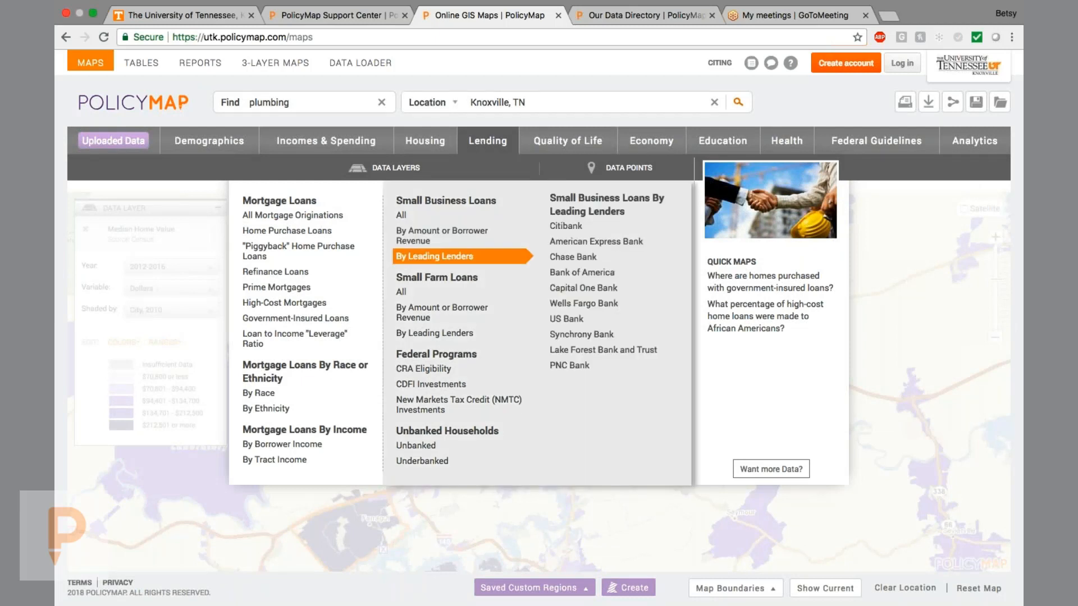
pyautogui.moveTo(451, 445)
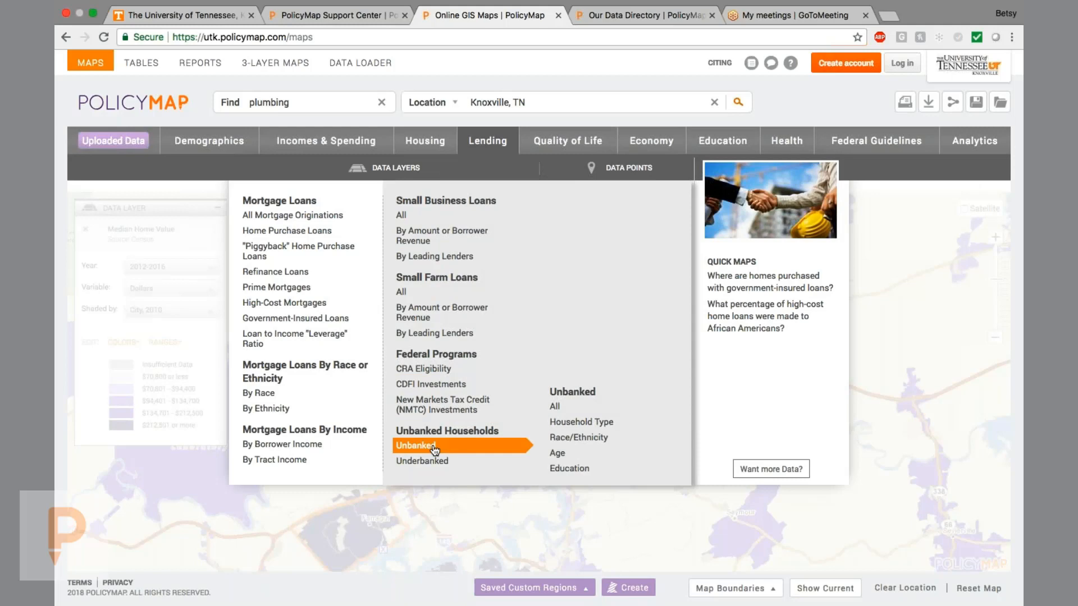
pyautogui.moveTo(435, 463)
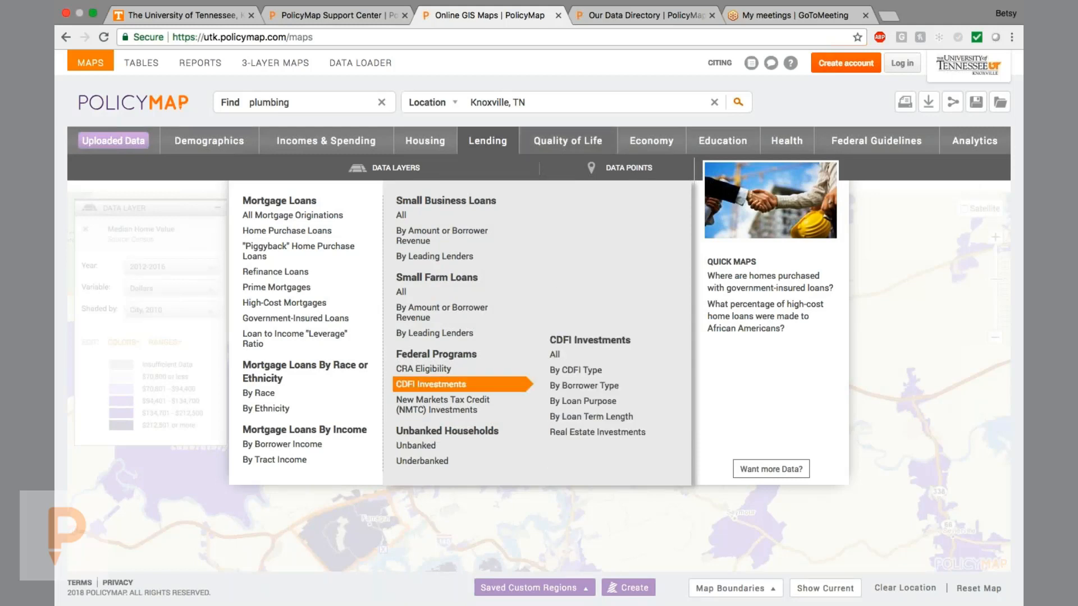
# Step: Map residential wired broadband access from the Quality of Life data across the wider Knoxville region
pyautogui.moveTo(568, 142)
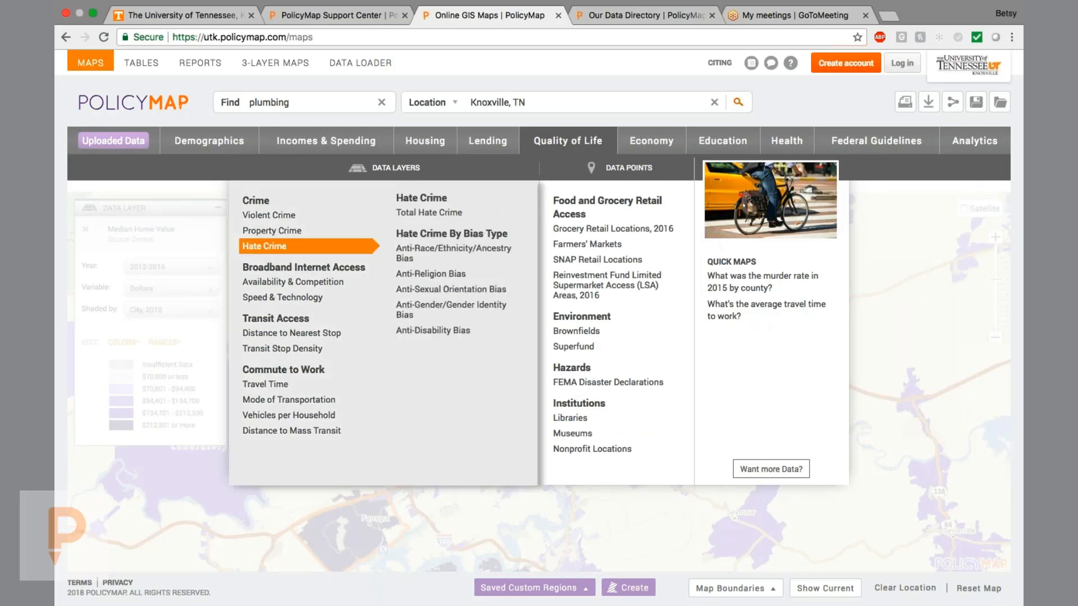
pyautogui.moveTo(285, 304)
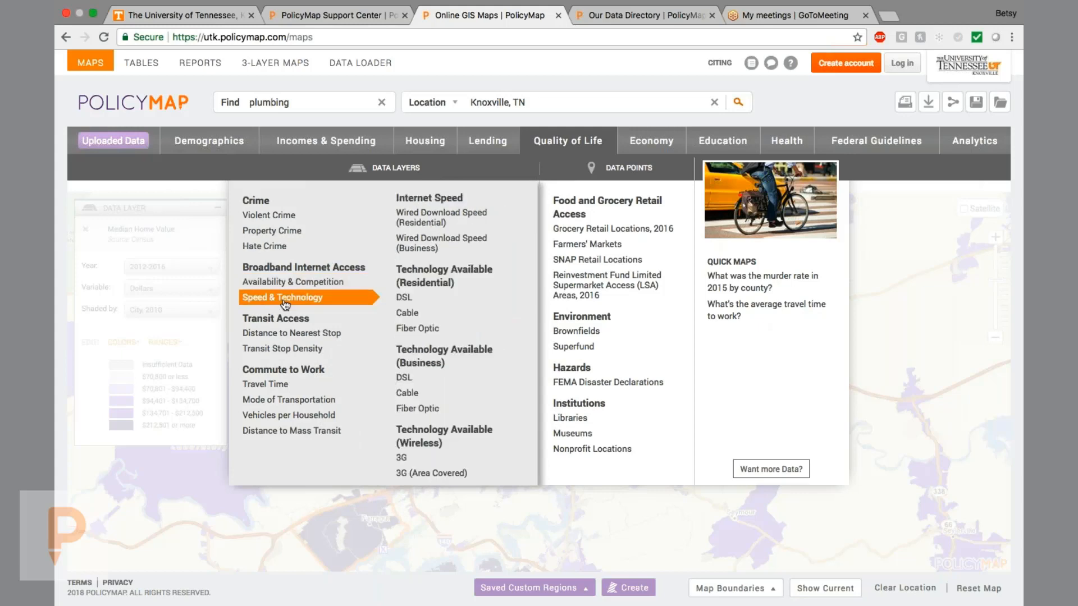
pyautogui.moveTo(323, 285)
pyautogui.click(490, 215)
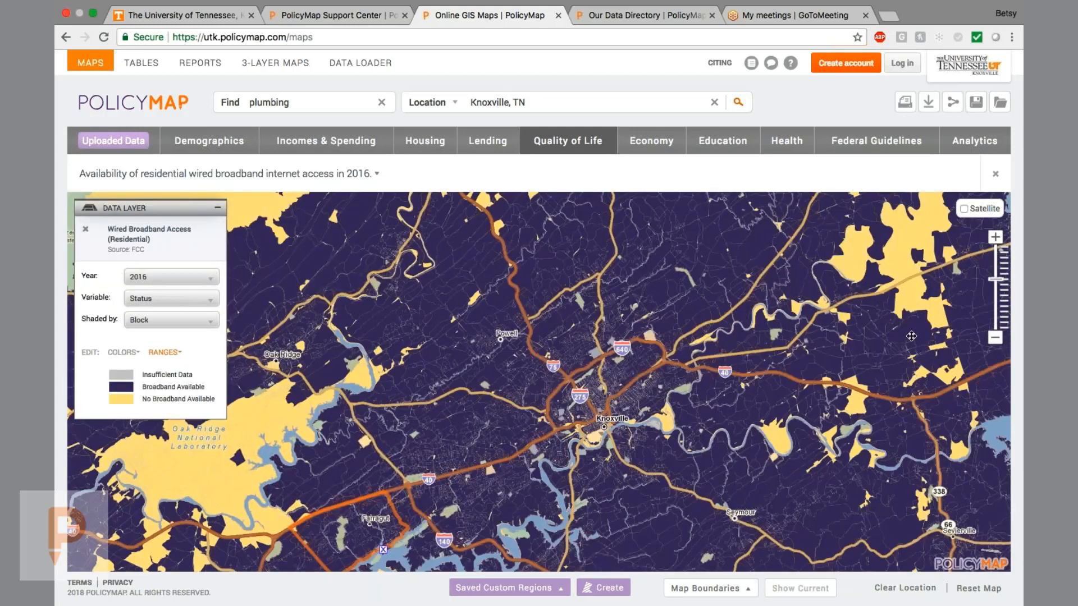
pyautogui.click(995, 338)
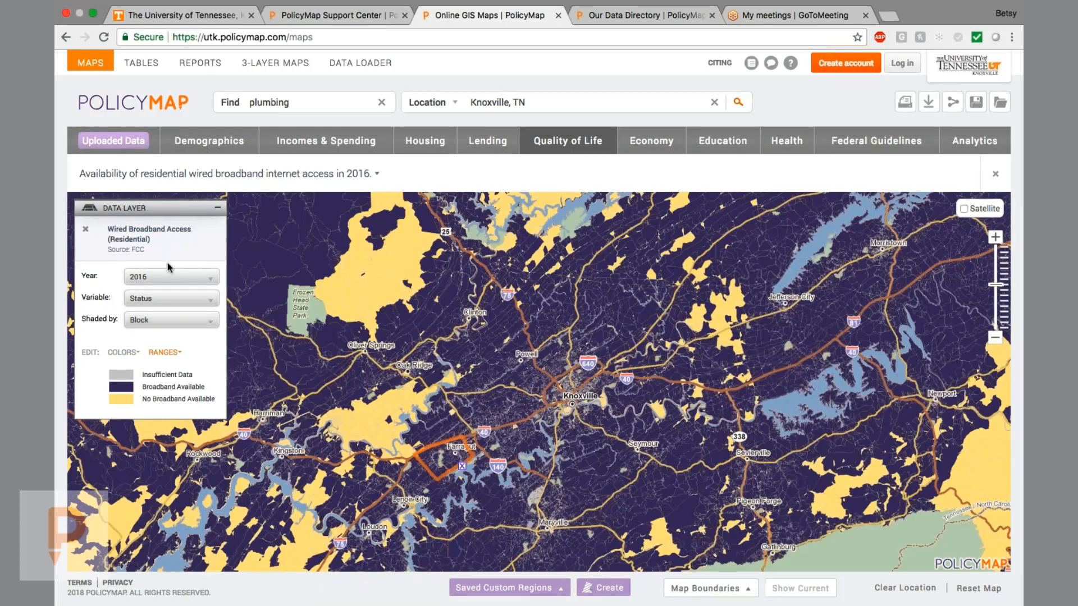
# Step: Read the full description of the 2016 residential wired broadband layer and focus the map more closely on the Knoxville area
pyautogui.click(277, 175)
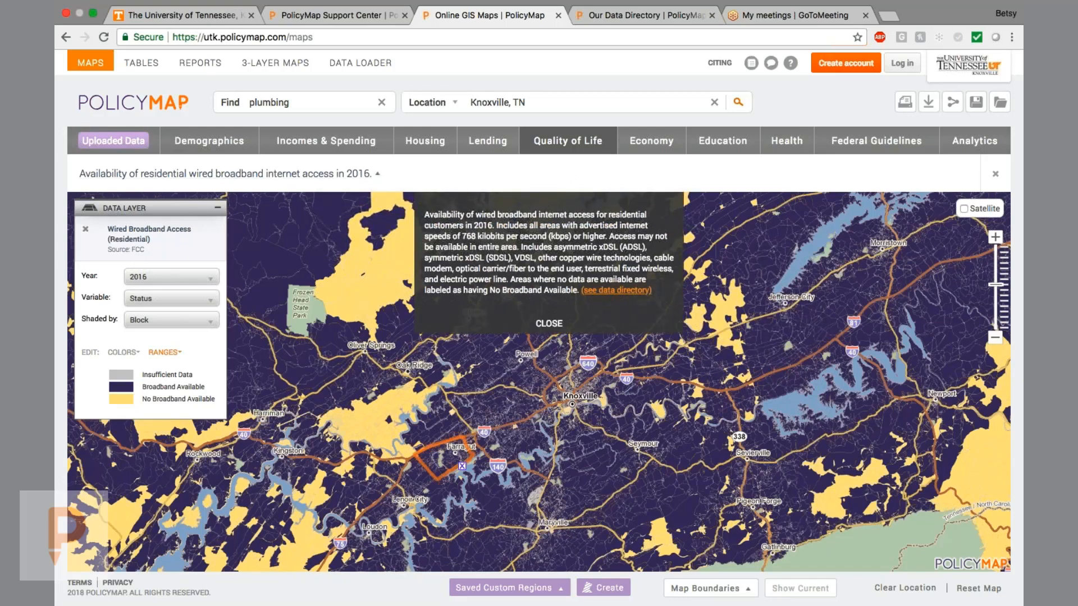
pyautogui.click(548, 323)
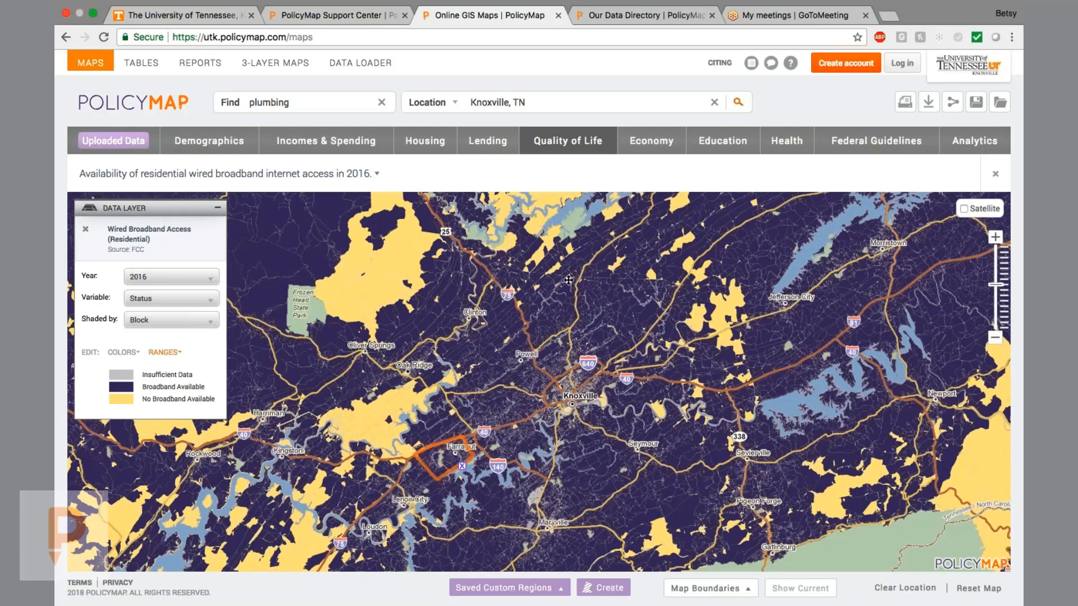
pyautogui.click(995, 237)
pyautogui.click(995, 236)
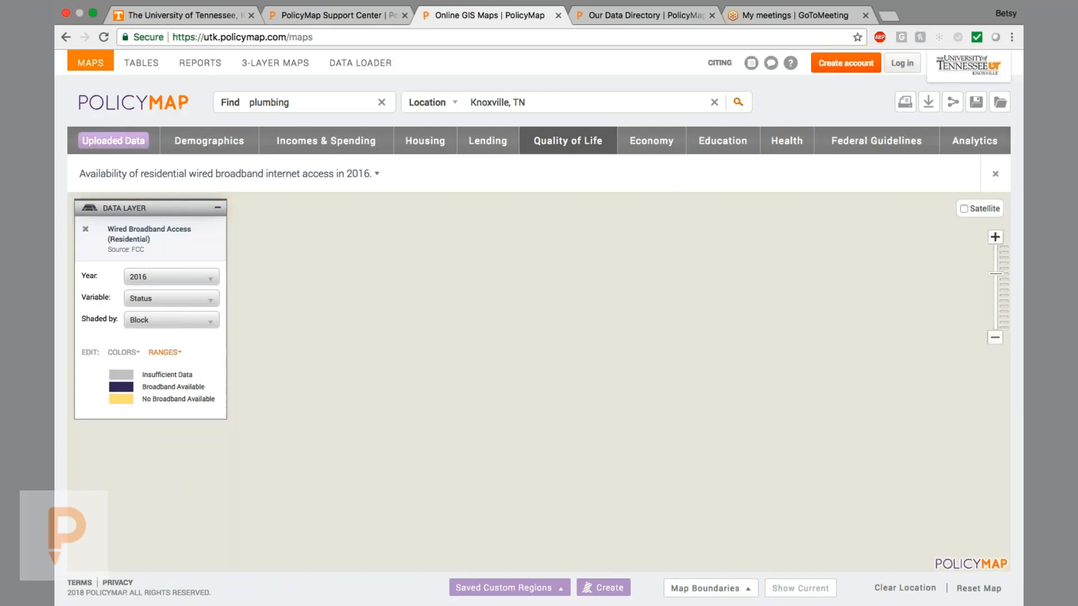
# Step: Browse the commute-to-work datasets in the Quality of Life data, including vehicles per household and distance to mass transit
pyautogui.click(641, 156)
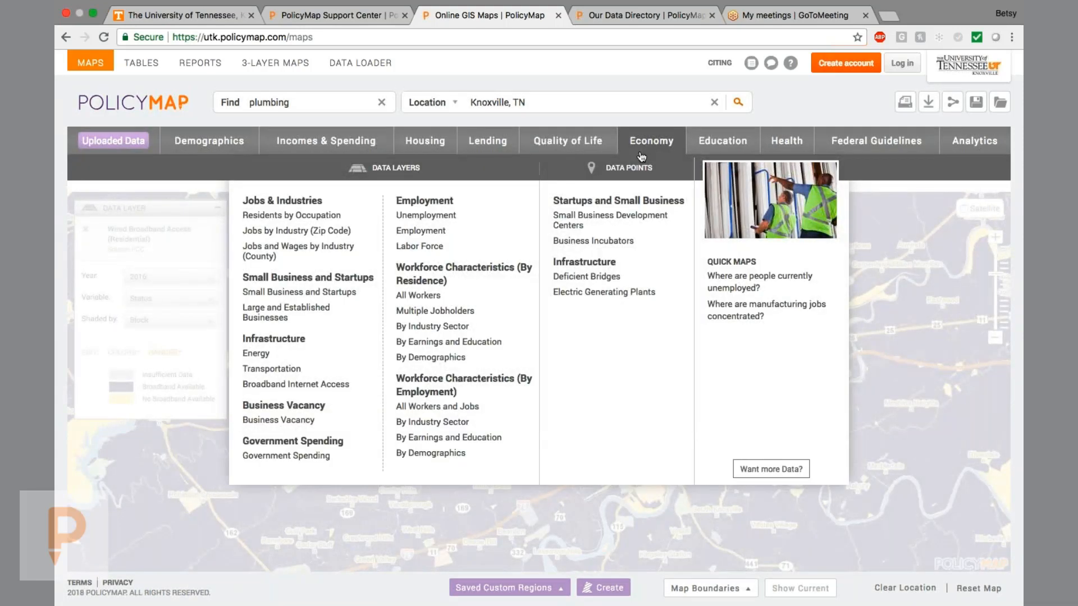
pyautogui.click(587, 149)
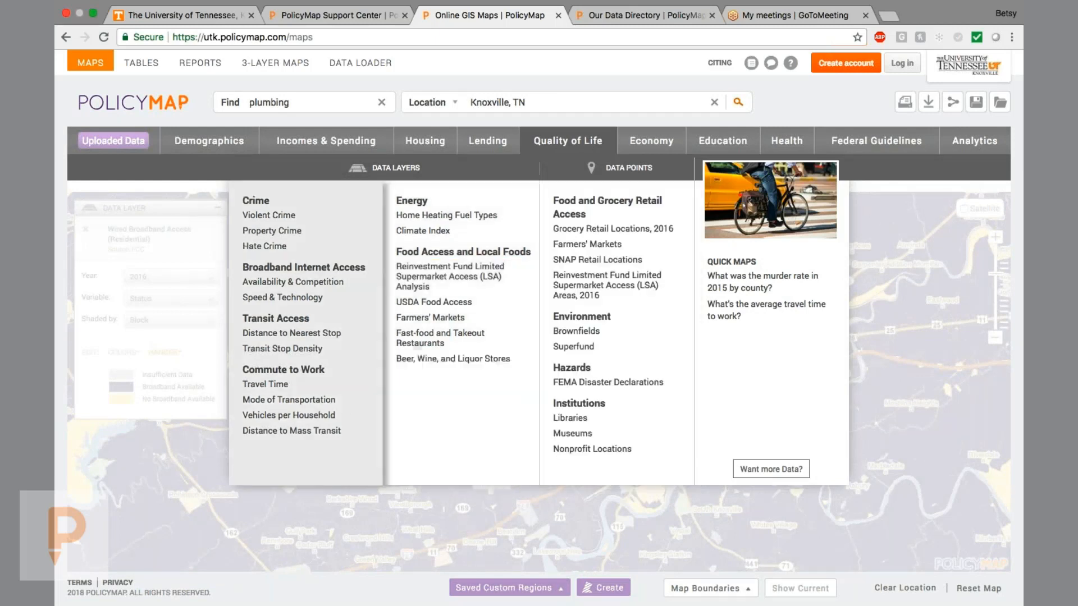
pyautogui.moveTo(321, 388)
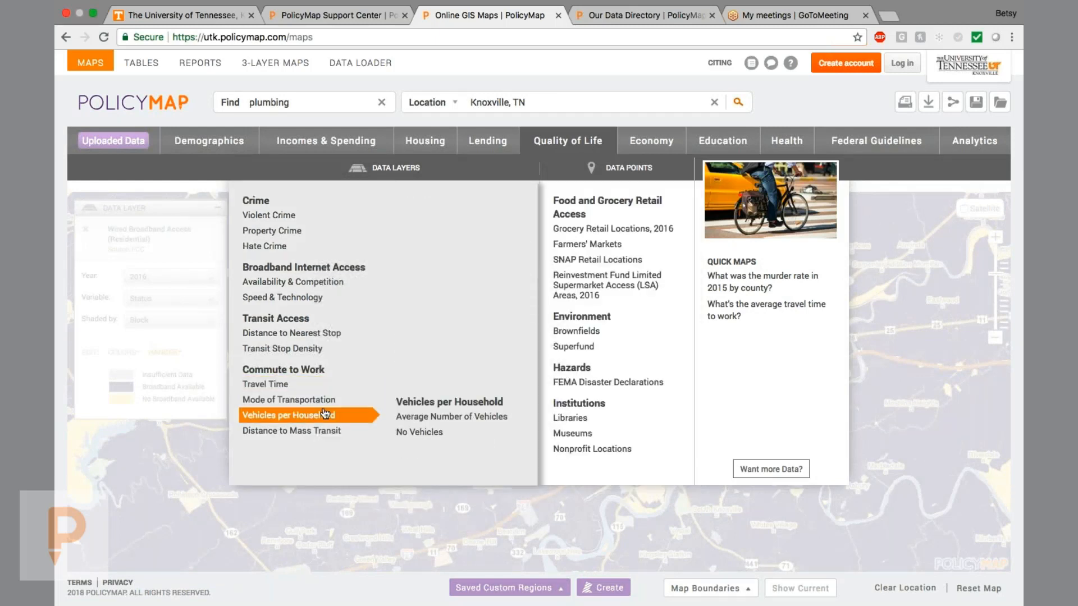
pyautogui.moveTo(321, 433)
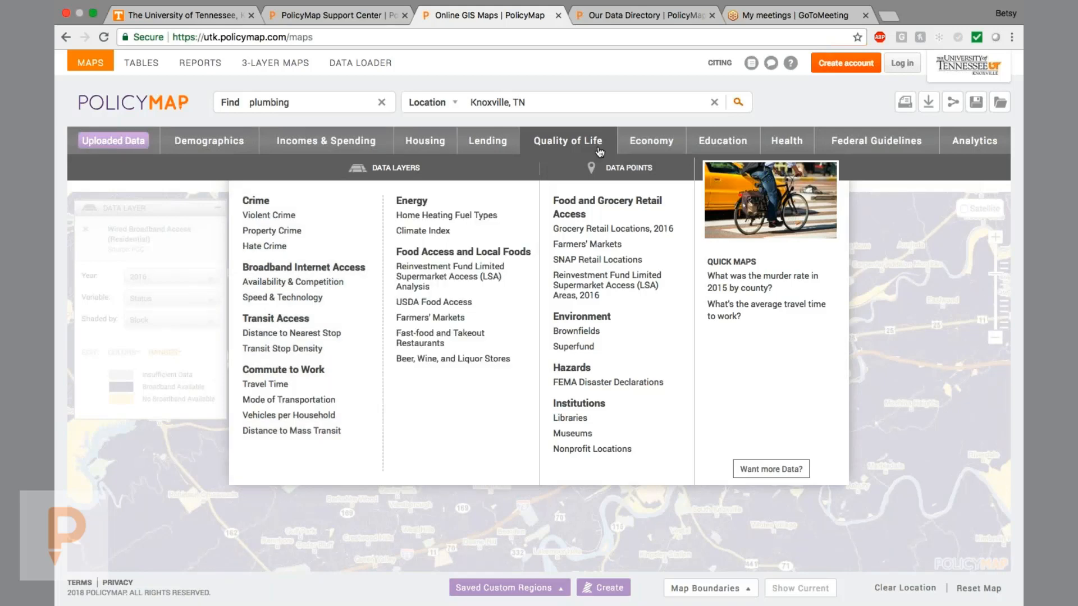
# Step: Map the percent of all business addresses vacant from the Economy data's Business Vacancy layers, focused on central Knoxville
pyautogui.moveTo(650, 137)
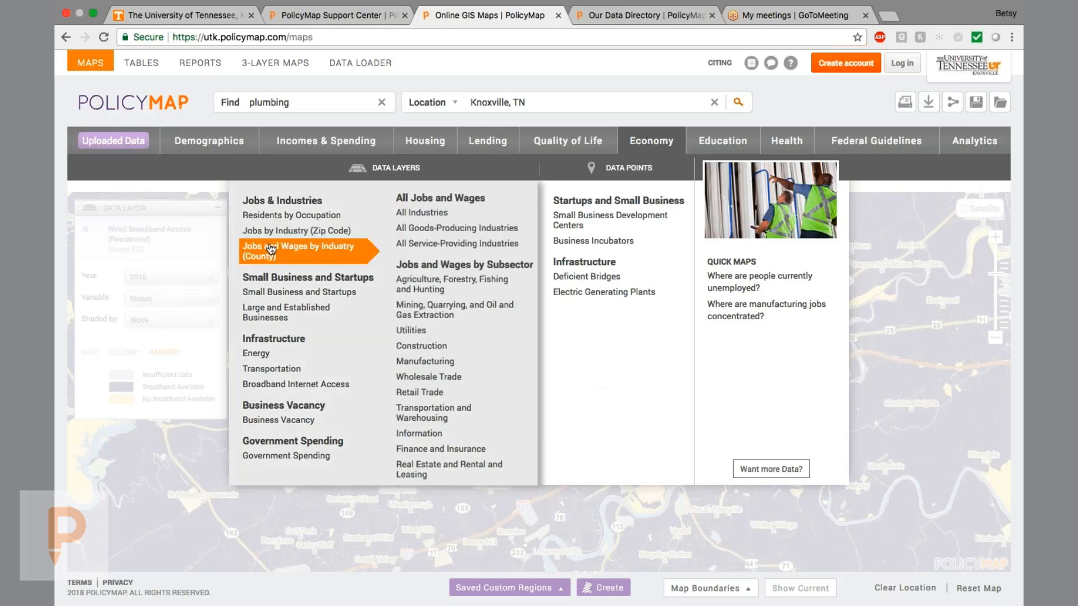
pyautogui.moveTo(283, 318)
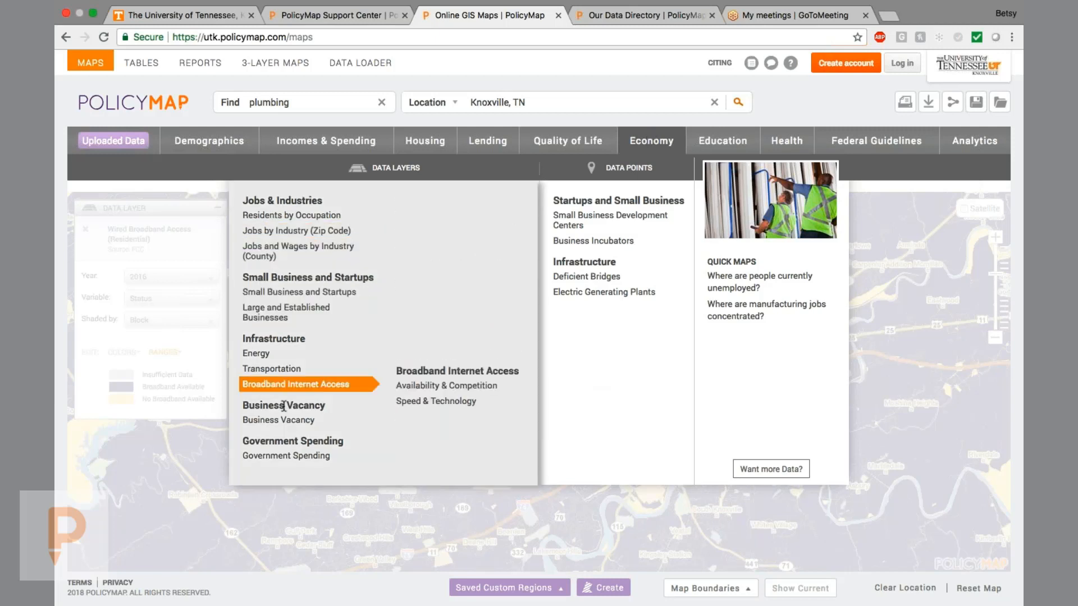
pyautogui.click(418, 425)
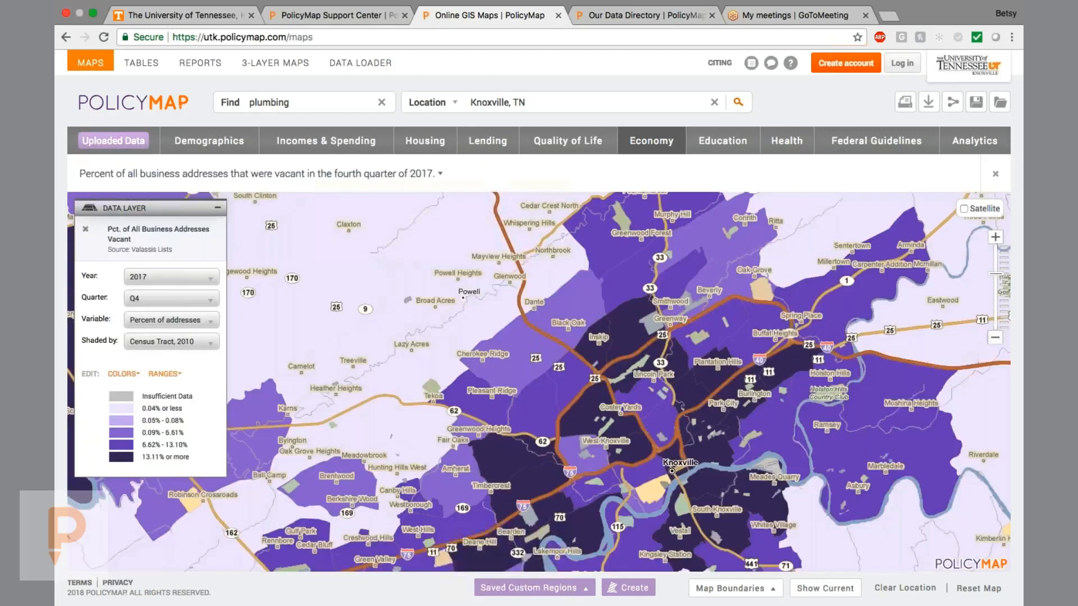
pyautogui.click(995, 336)
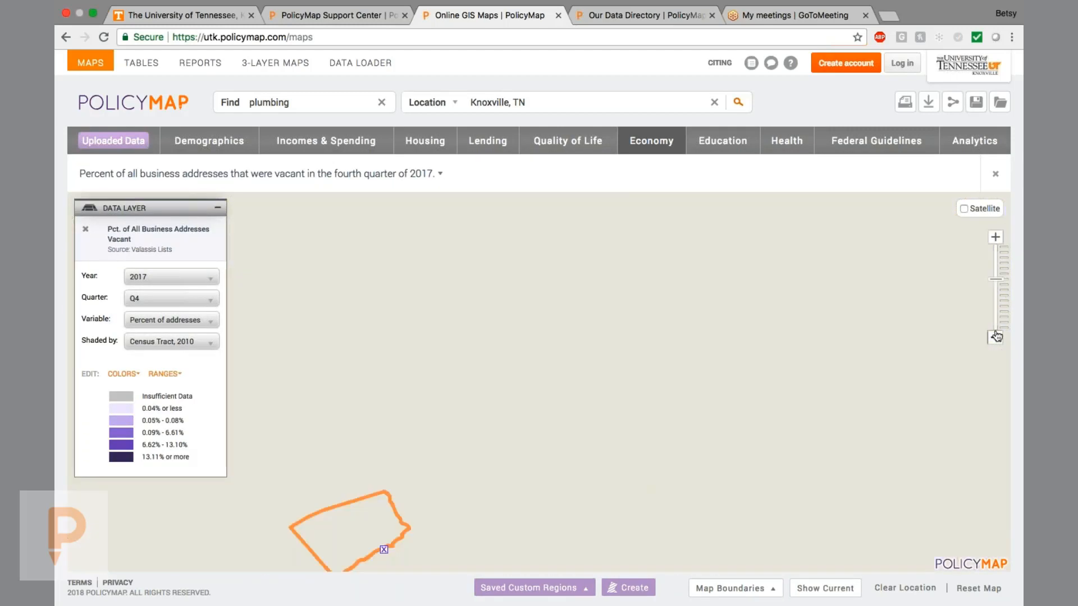
pyautogui.click(995, 237)
pyautogui.click(995, 237)
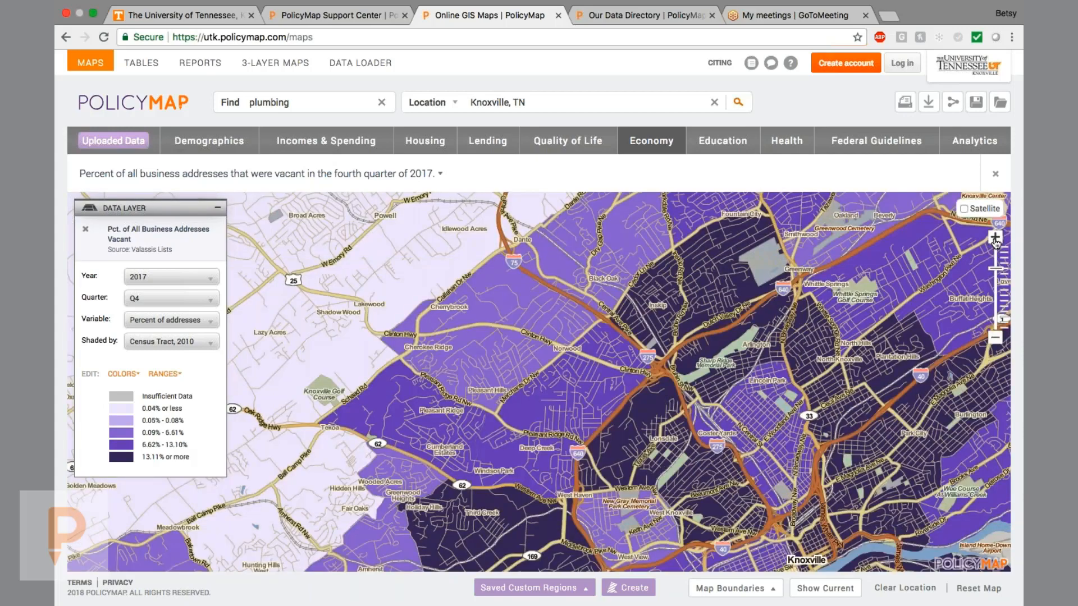
pyautogui.moveTo(764, 291); pyautogui.dragTo(648, 276)
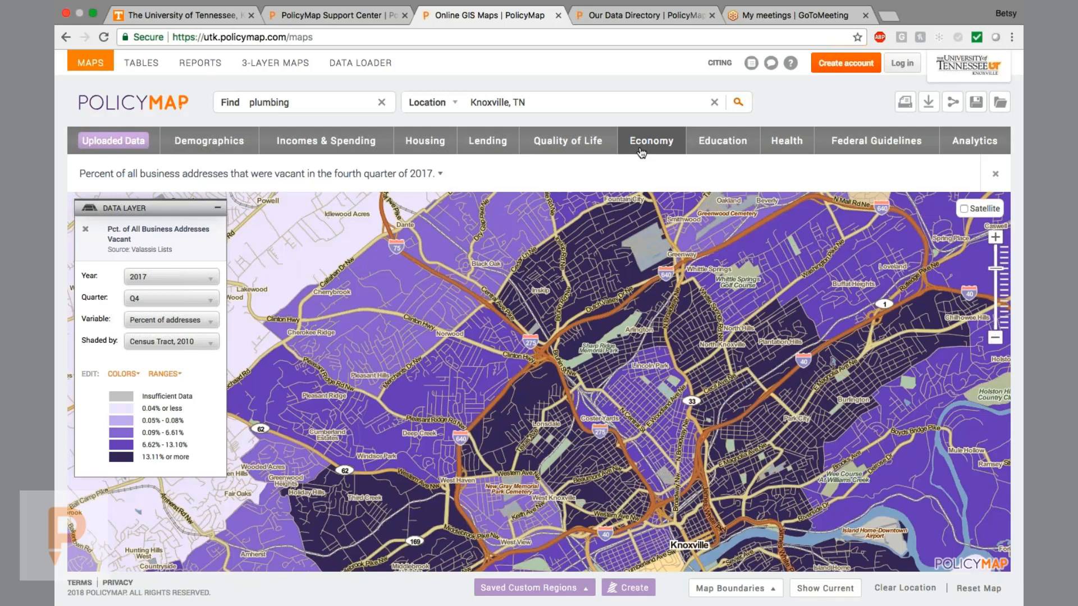
# Step: Browse the population, school district, college cost and student loan datasets in the Education data
pyautogui.click(728, 147)
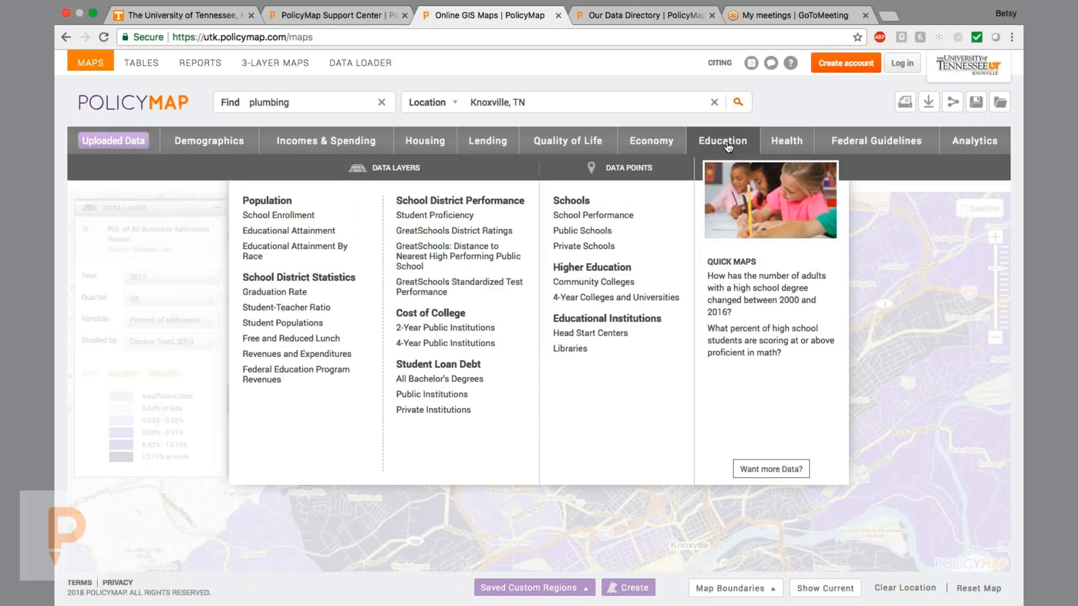
pyautogui.moveTo(287, 219)
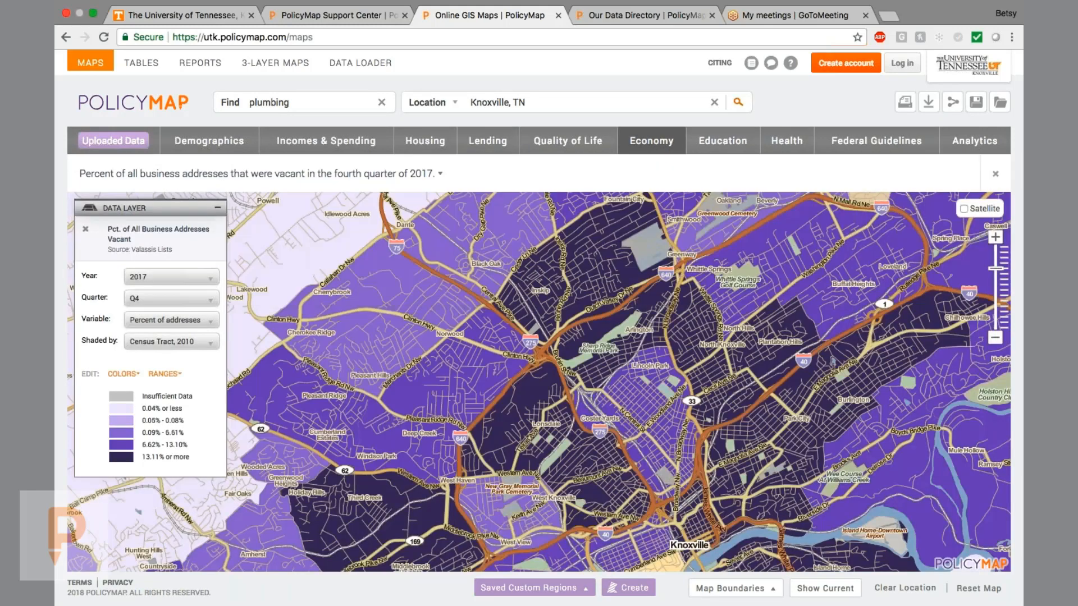
# Step: Set the map location to Knox, TN (County)
pyautogui.click(498, 103)
pyautogui.write('knox')
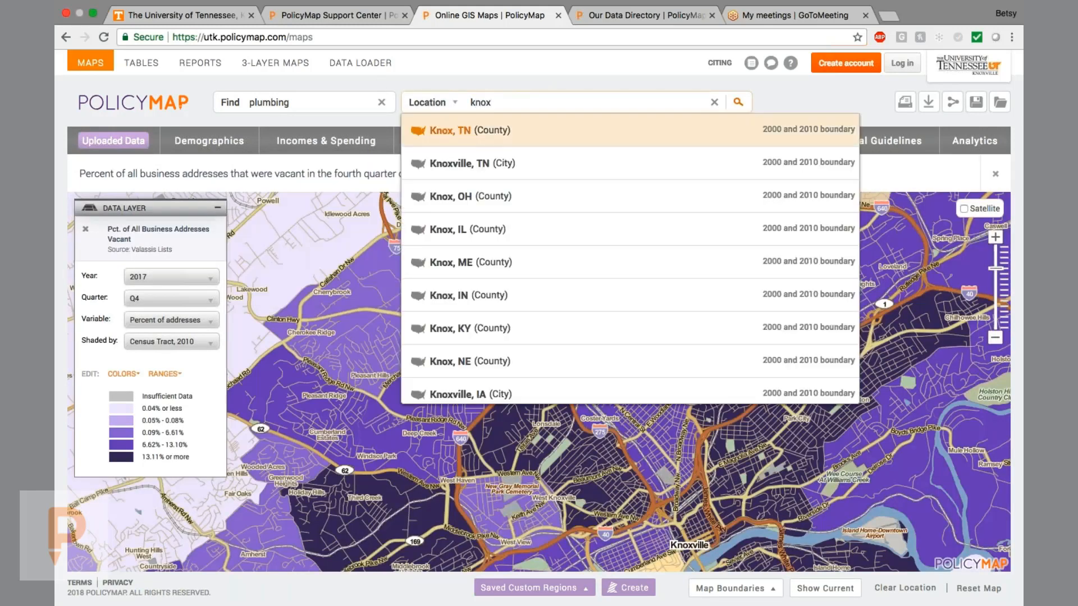
pyautogui.click(447, 141)
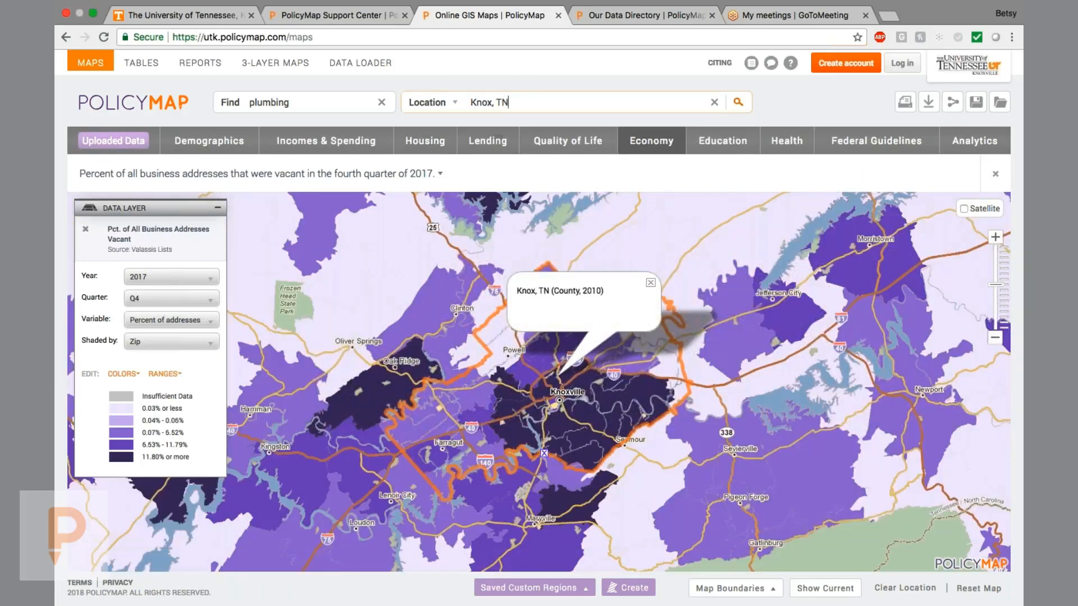
# Step: Try to locate a University of Tennessee office on the map by its full postal address
pyautogui.moveTo(558, 110); pyautogui.dragTo(457, 89)
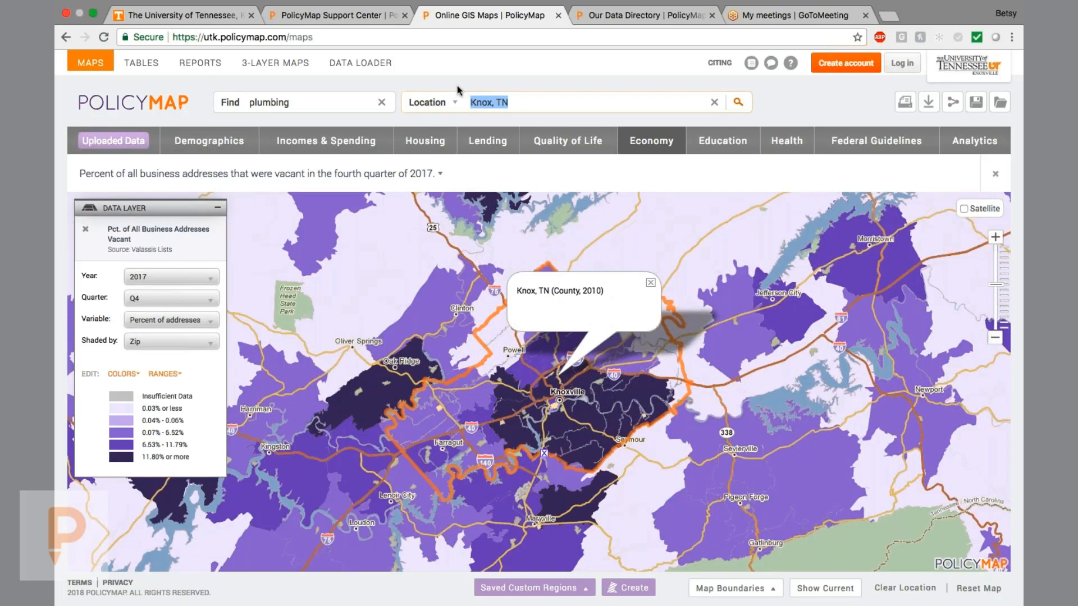
pyautogui.write('531')
pyautogui.press('BackSpace')
pyautogui.press('BackSpace')
pyautogui.write('27 Andy holt ')
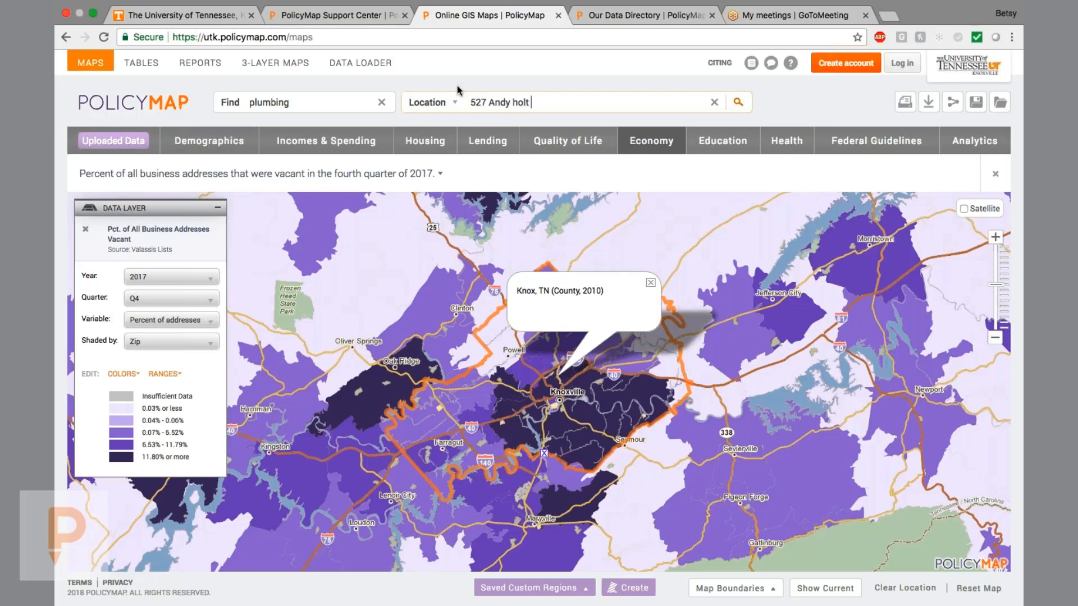
pyautogui.write('tower, knoxville, tn')
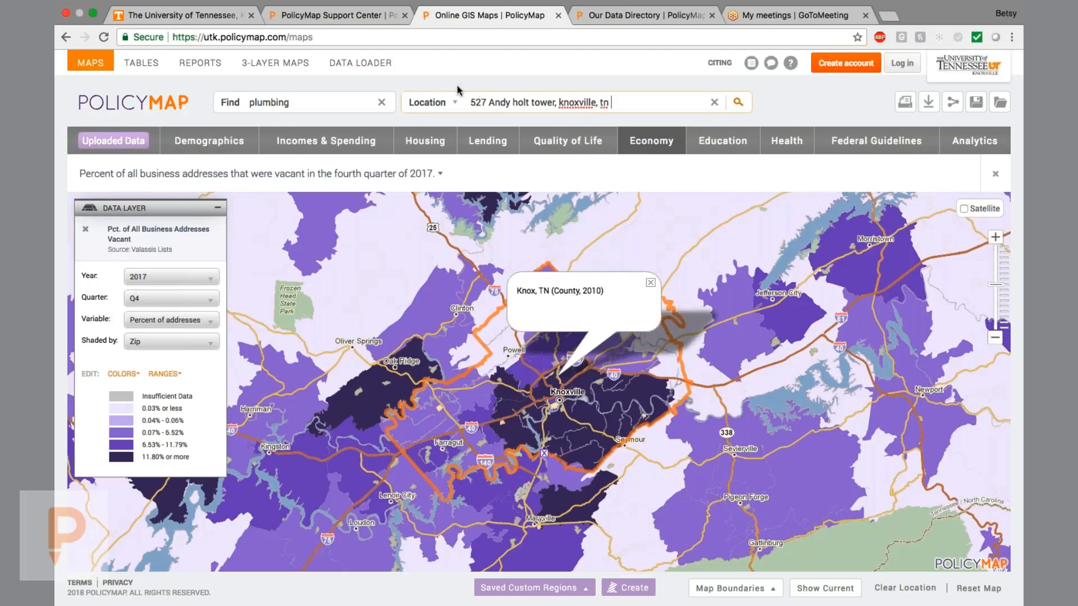
pyautogui.write('  37996')
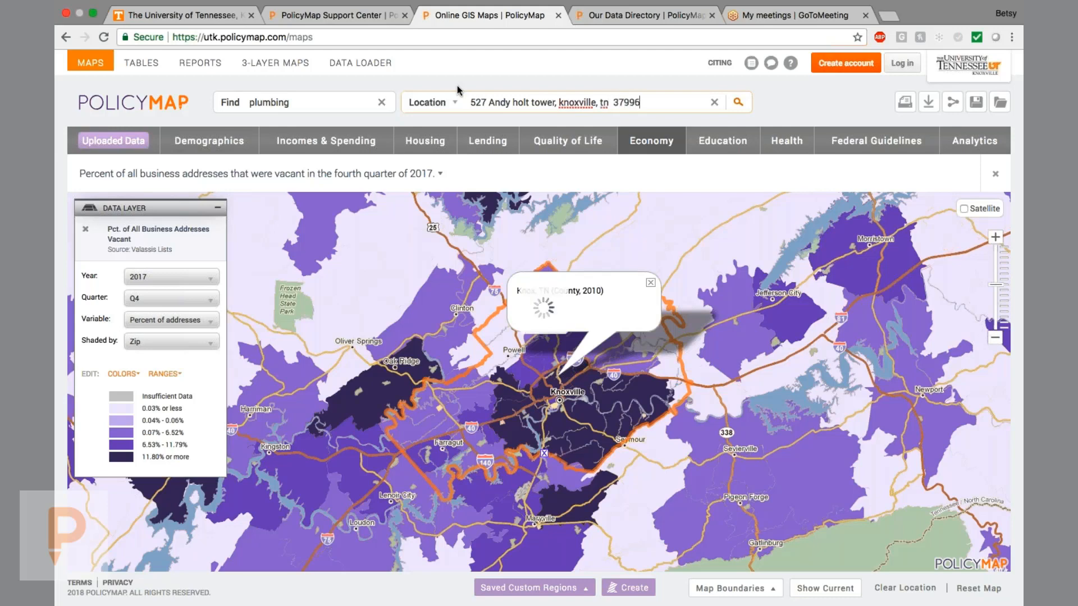
pyautogui.press('Return')
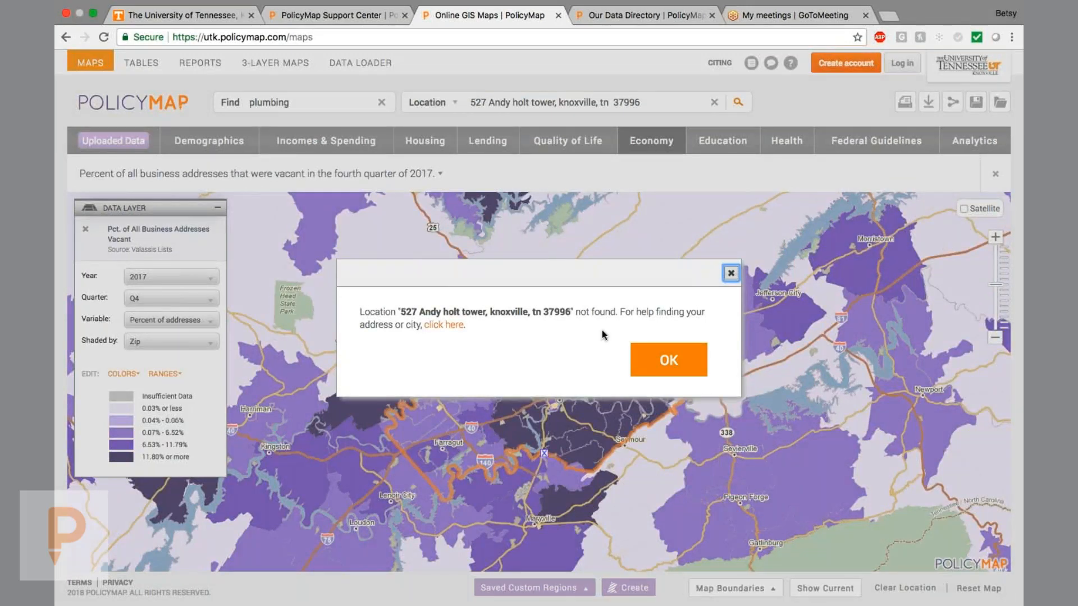
# Step: Consult the Address & City Formatting help page, return to the map and dismiss the location message
pyautogui.click(442, 325)
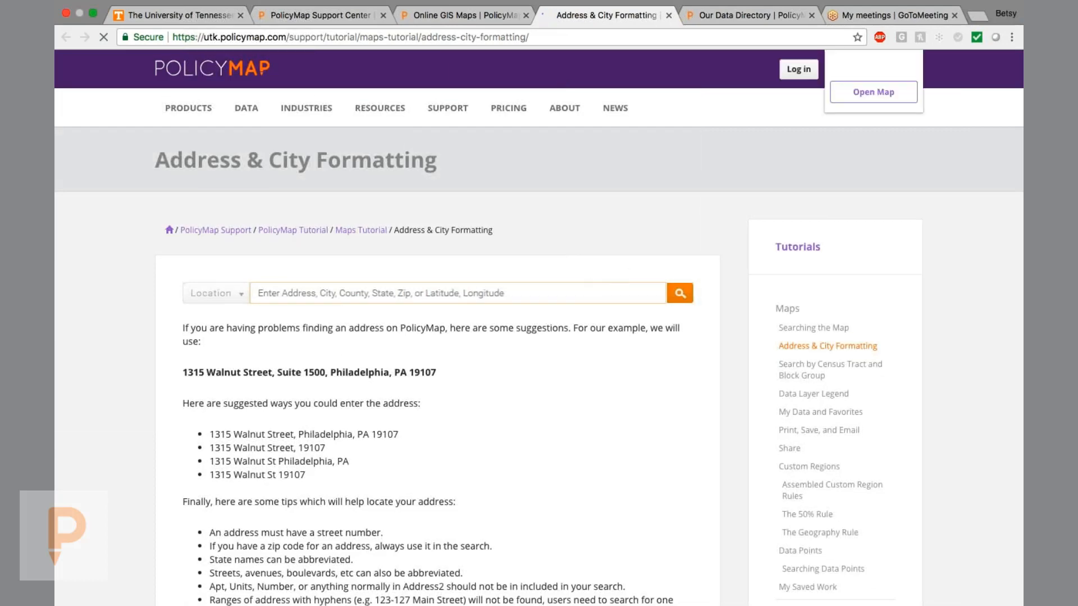
pyautogui.click(465, 22)
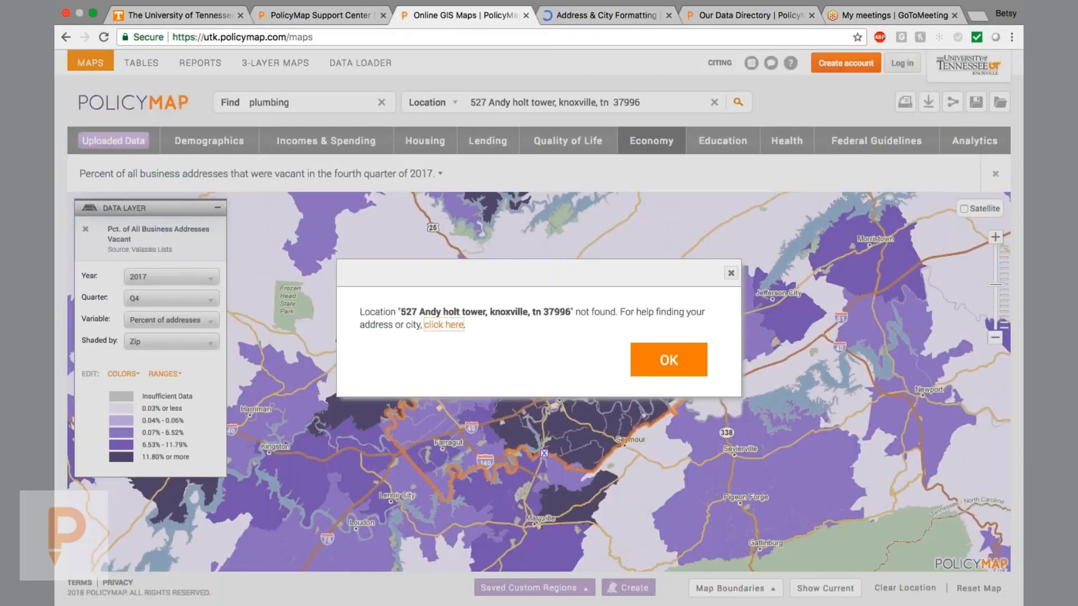
pyautogui.click(666, 358)
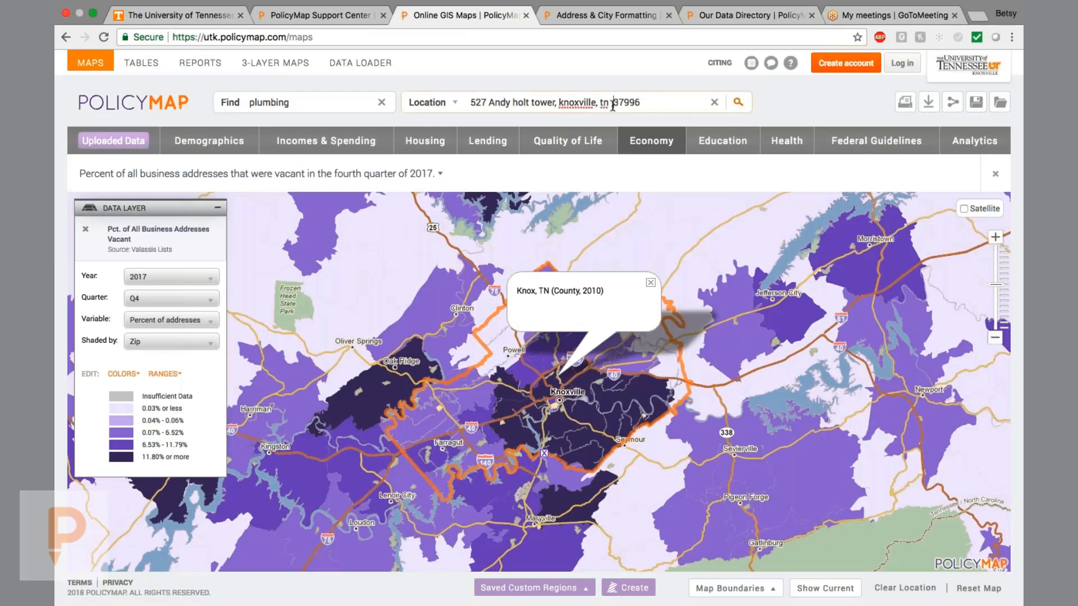
# Step: Set the map location to ZIP code 37996 and widen the view to the area around the university campus
pyautogui.moveTo(613, 102); pyautogui.dragTo(416, 89)
pyautogui.press('BackSpace')
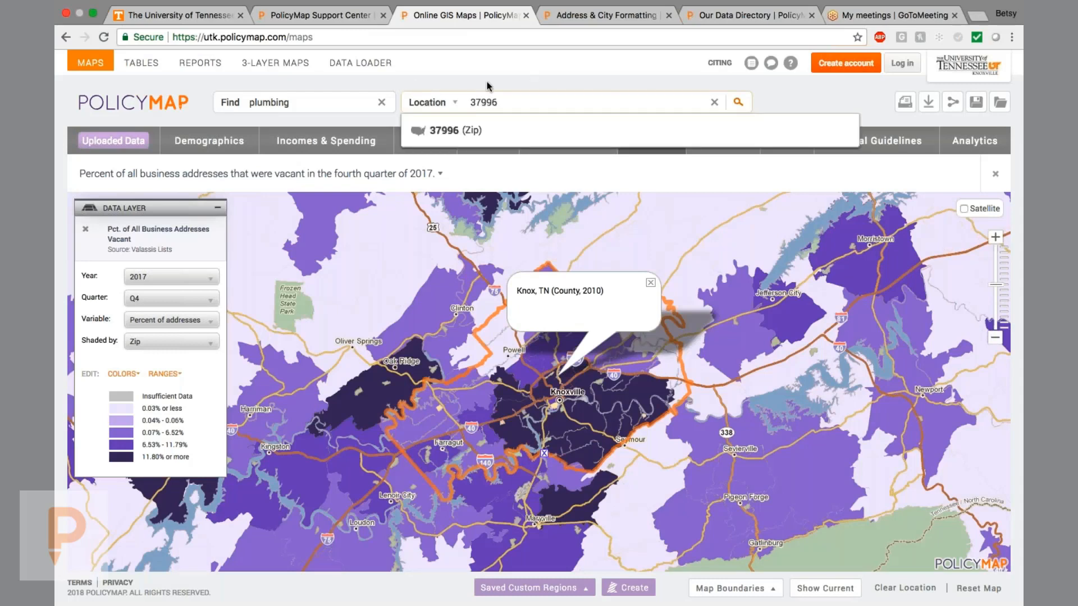
pyautogui.press('Return')
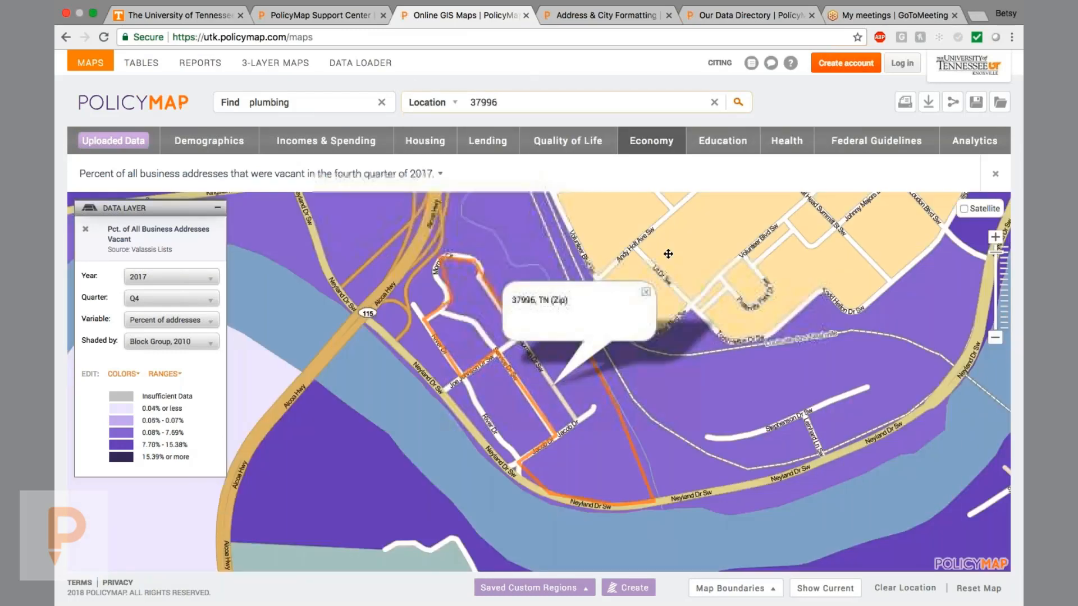
pyautogui.click(994, 337)
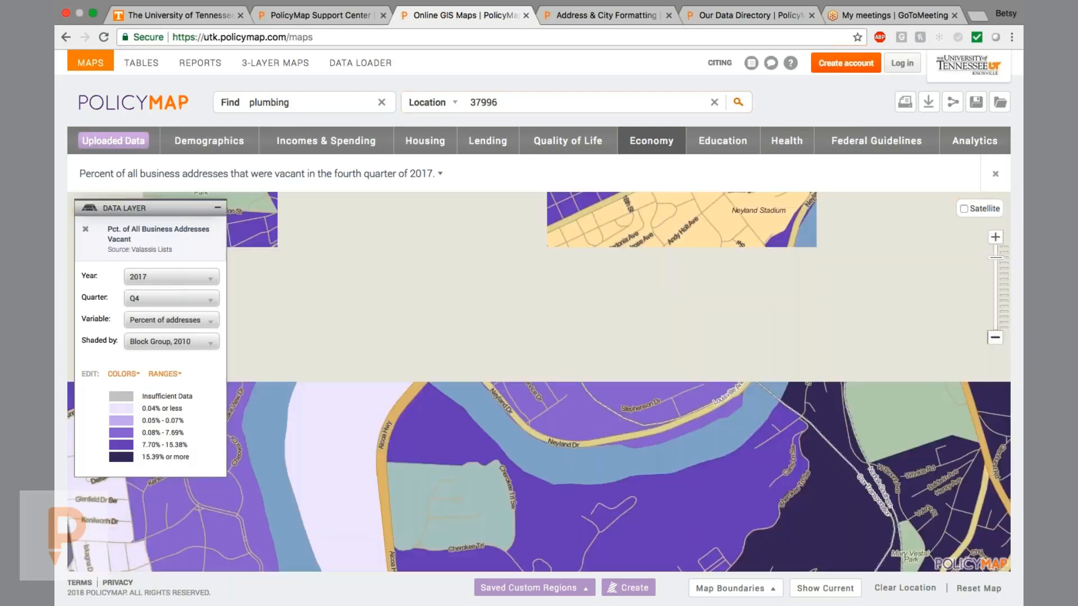
pyautogui.click(994, 337)
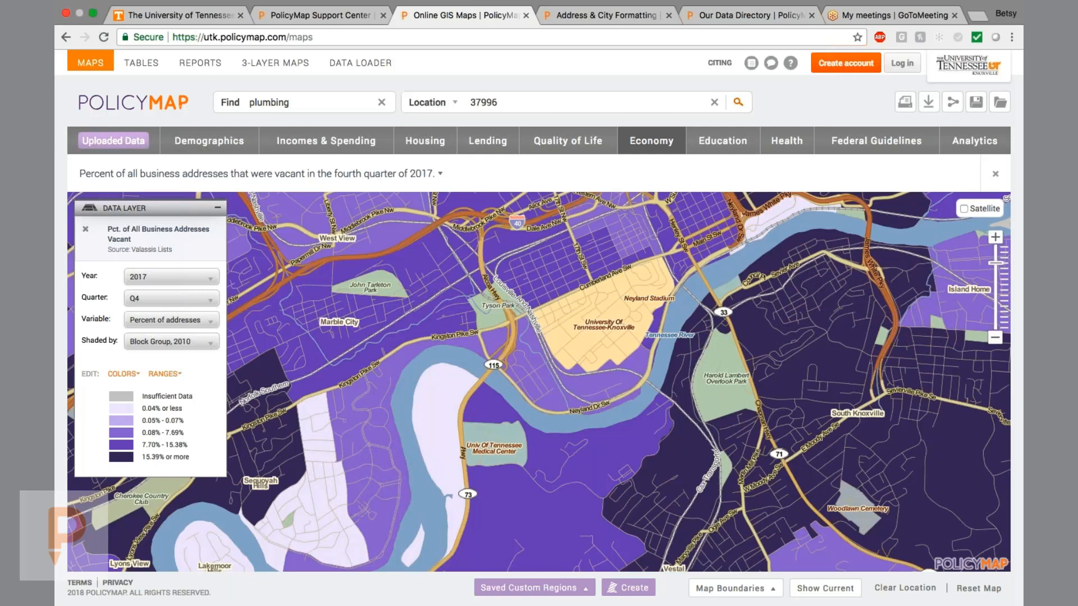
# Step: Inspect the business address vacancy values for block groups in South Knoxville, downtown, and near James White Parkway and Beaumont Avenue
pyautogui.click(734, 443)
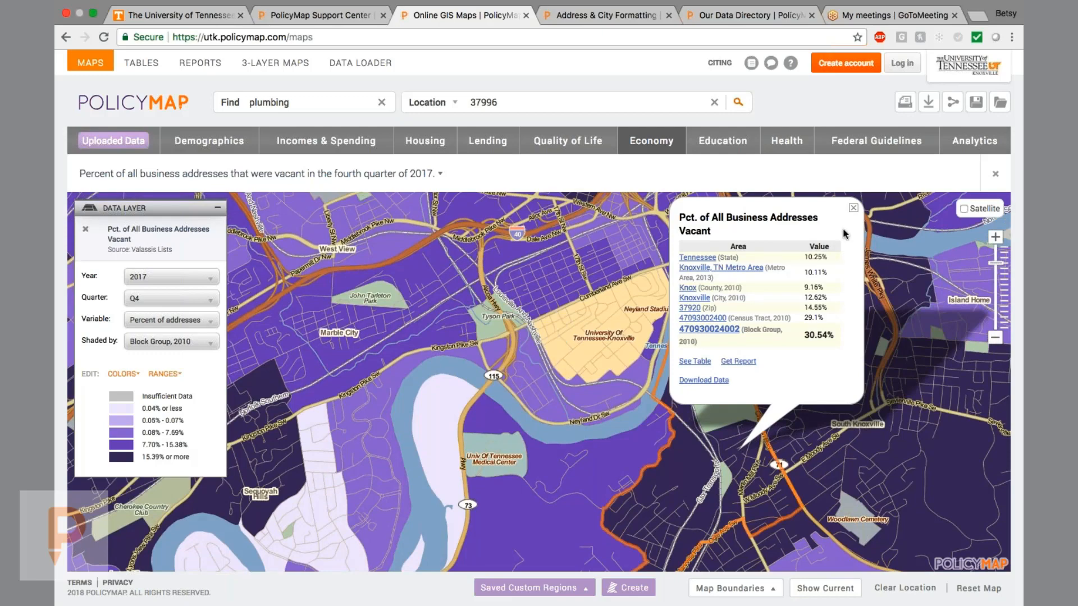
pyautogui.click(853, 207)
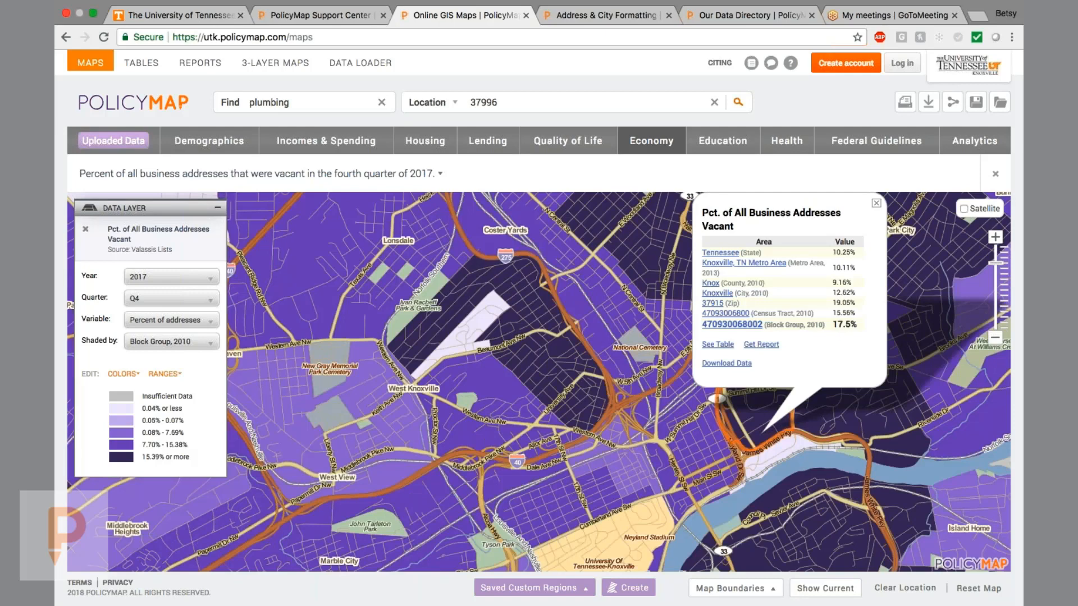
pyautogui.click(698, 460)
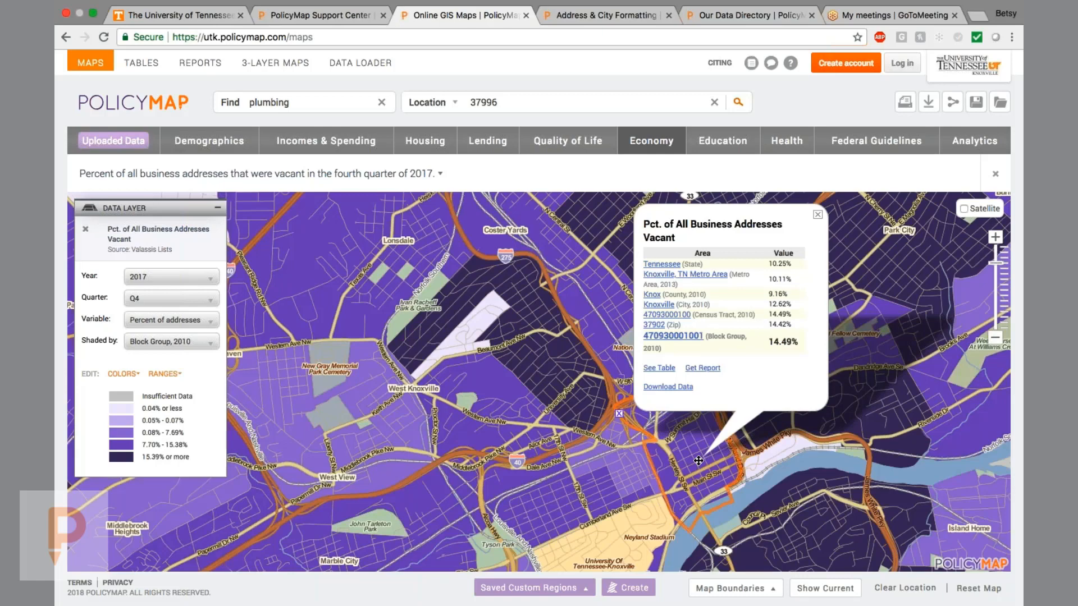
pyautogui.click(577, 391)
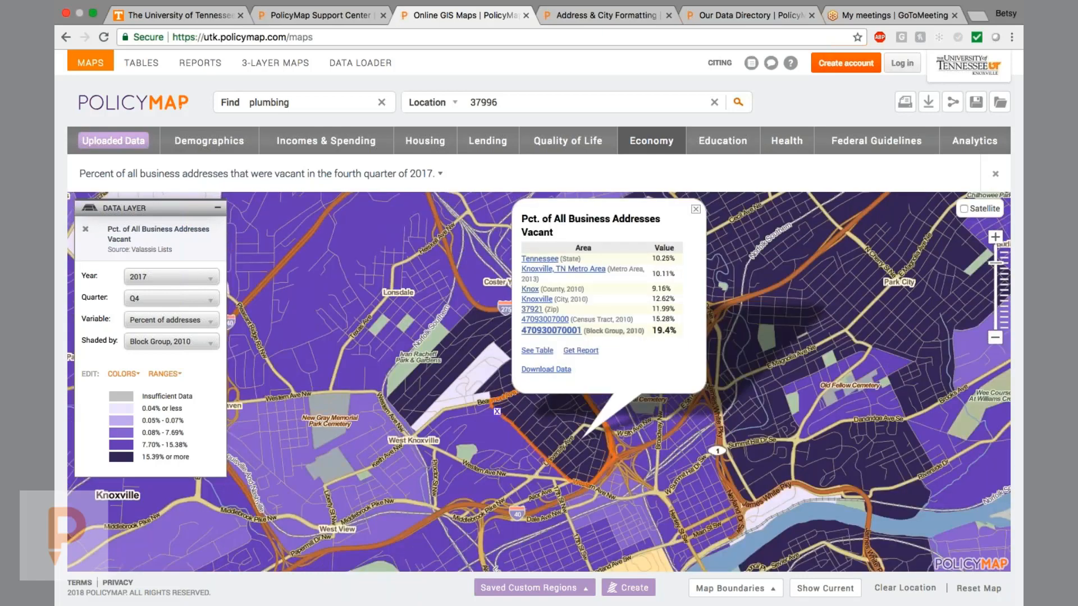
pyautogui.click(695, 209)
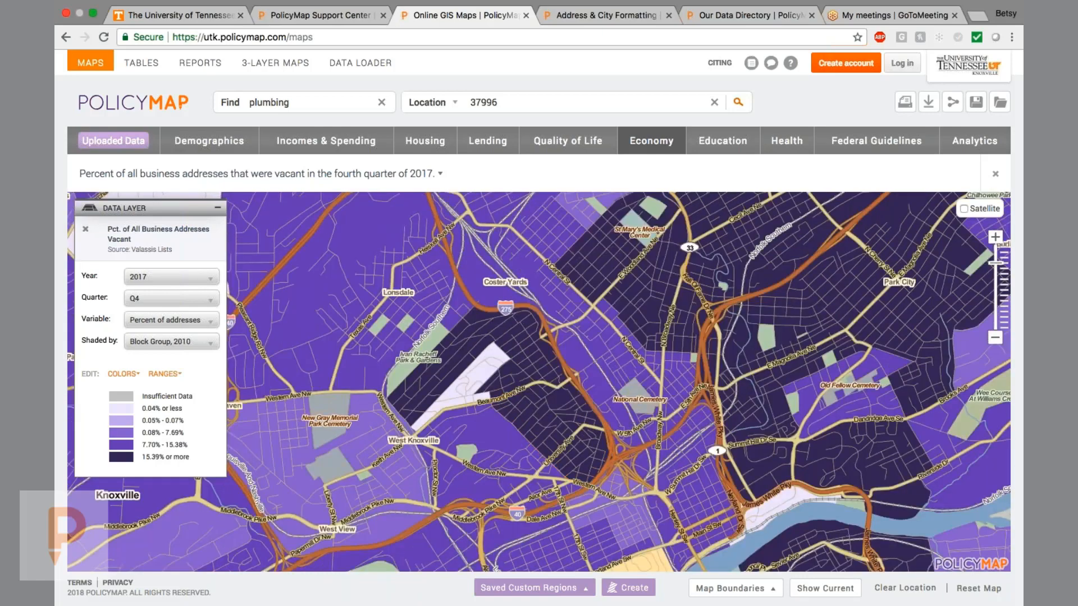
pyautogui.moveTo(634, 344); pyautogui.dragTo(633, 251)
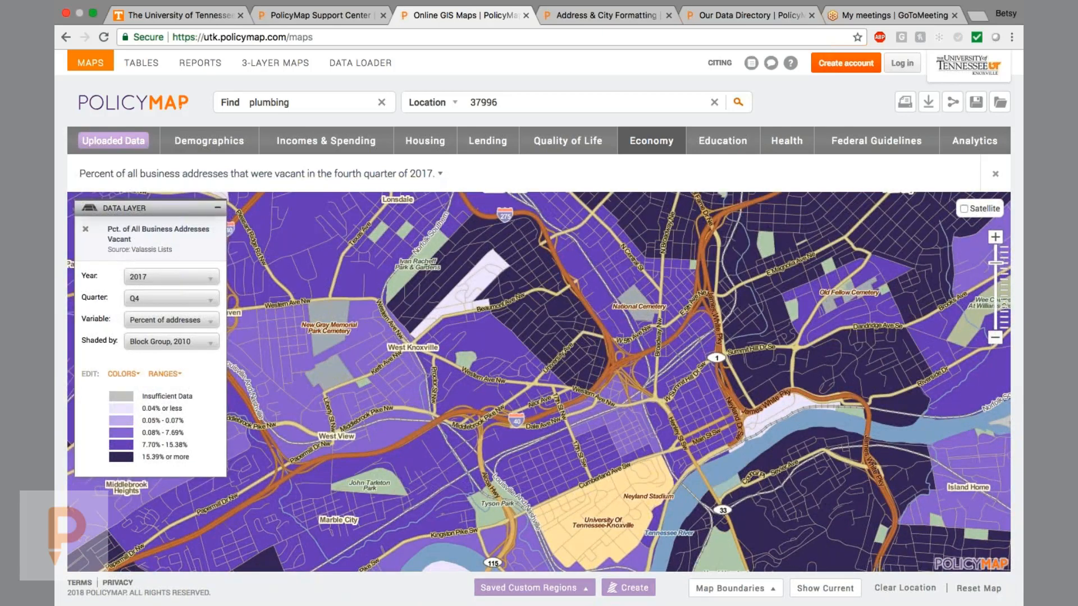
# Step: Map the percent of population with less than a 9th grade education from the Educational Attainment layers
pyautogui.click(651, 141)
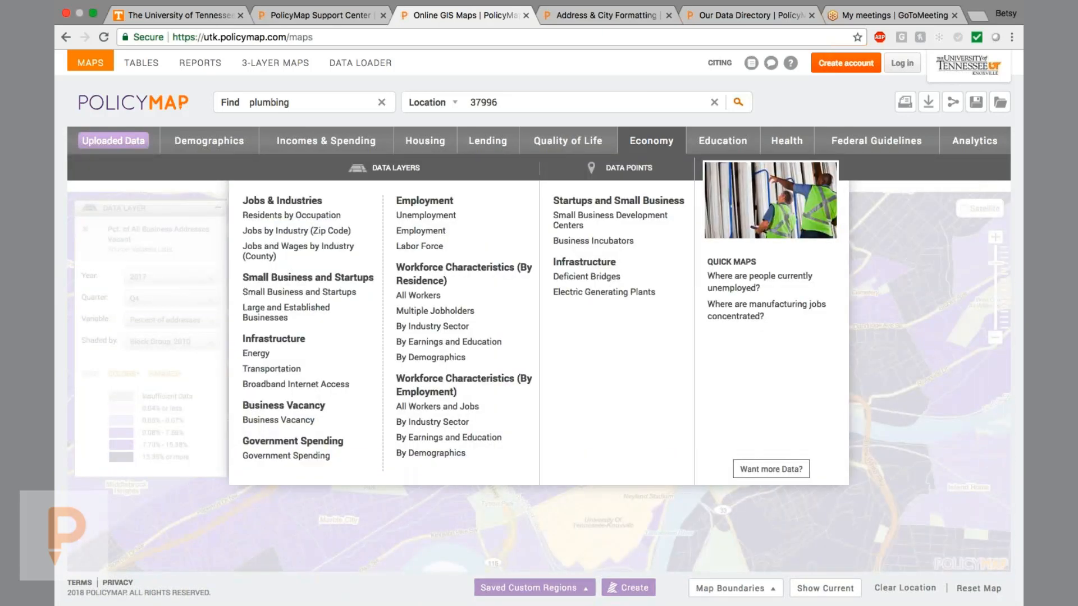
pyautogui.click(712, 145)
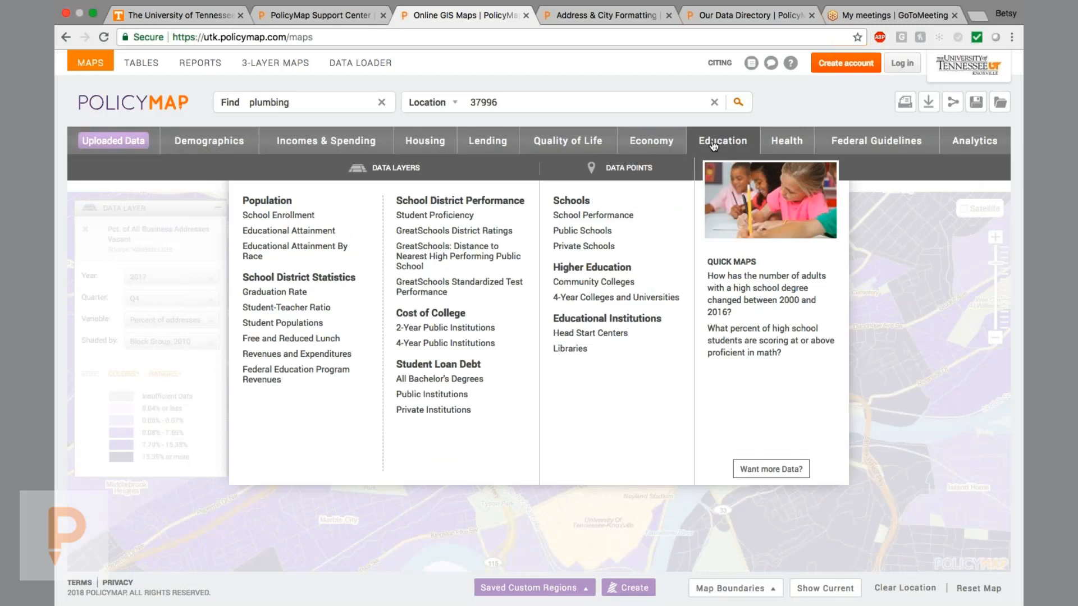
pyautogui.moveTo(304, 223)
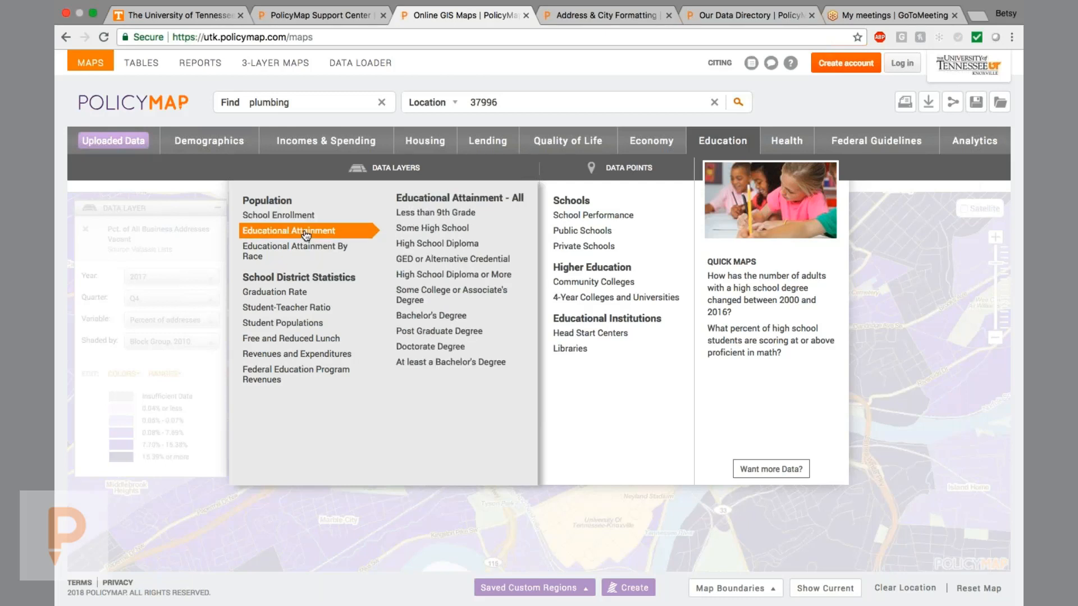
pyautogui.click(459, 215)
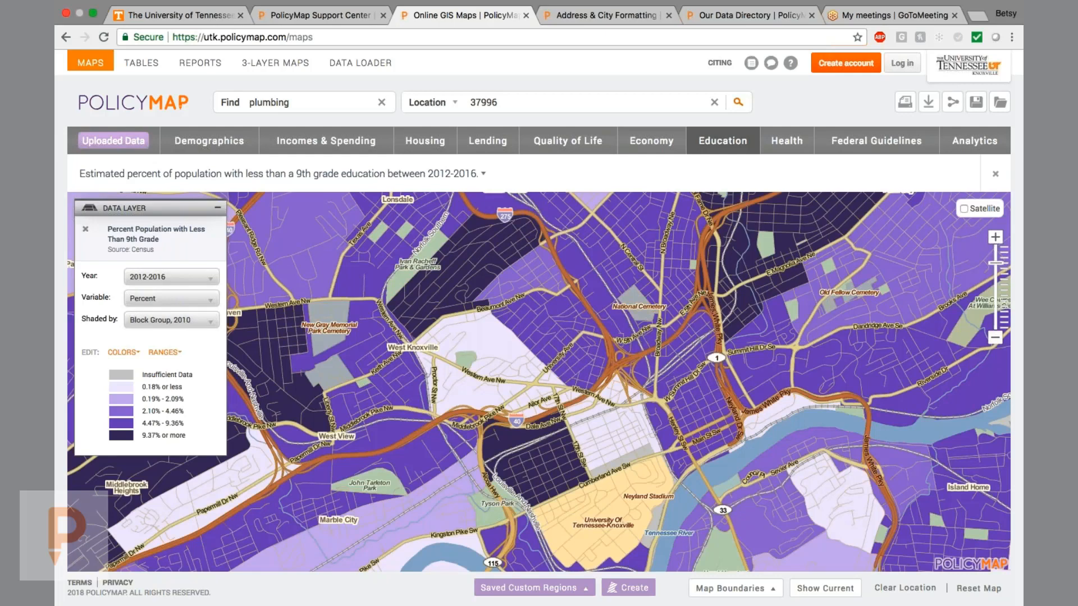
# Step: Add the School Performance and Head Start Centers data points to the education map
pyautogui.click(722, 140)
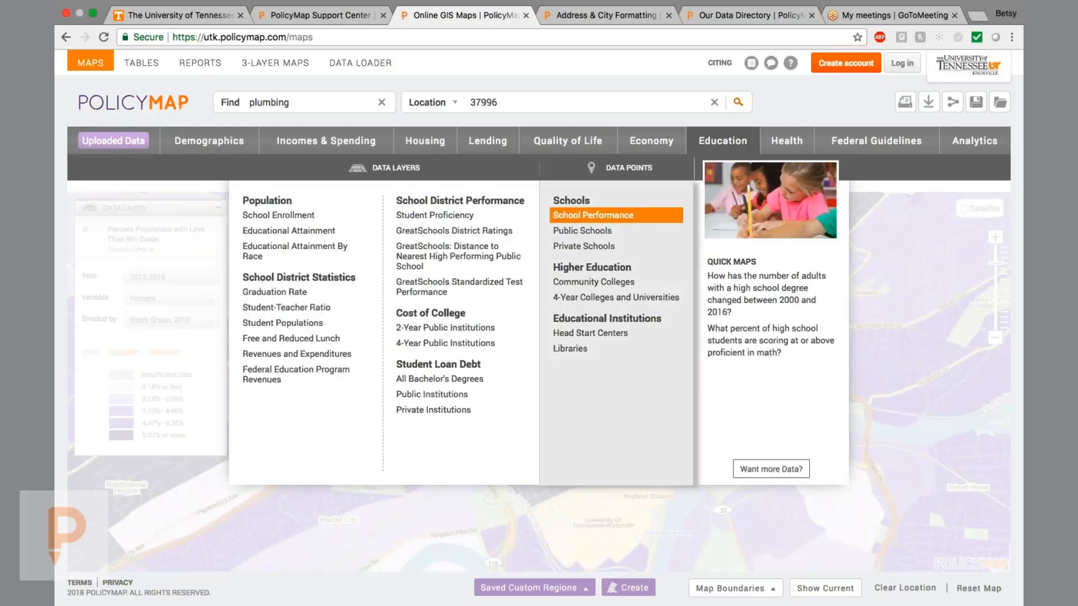
pyautogui.click(617, 216)
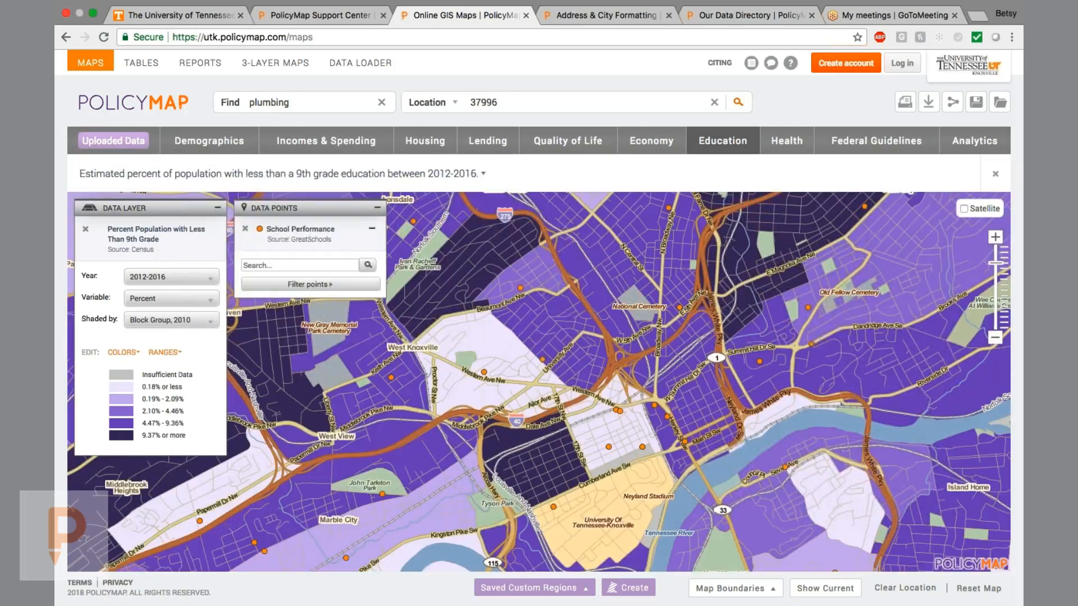
pyautogui.click(727, 145)
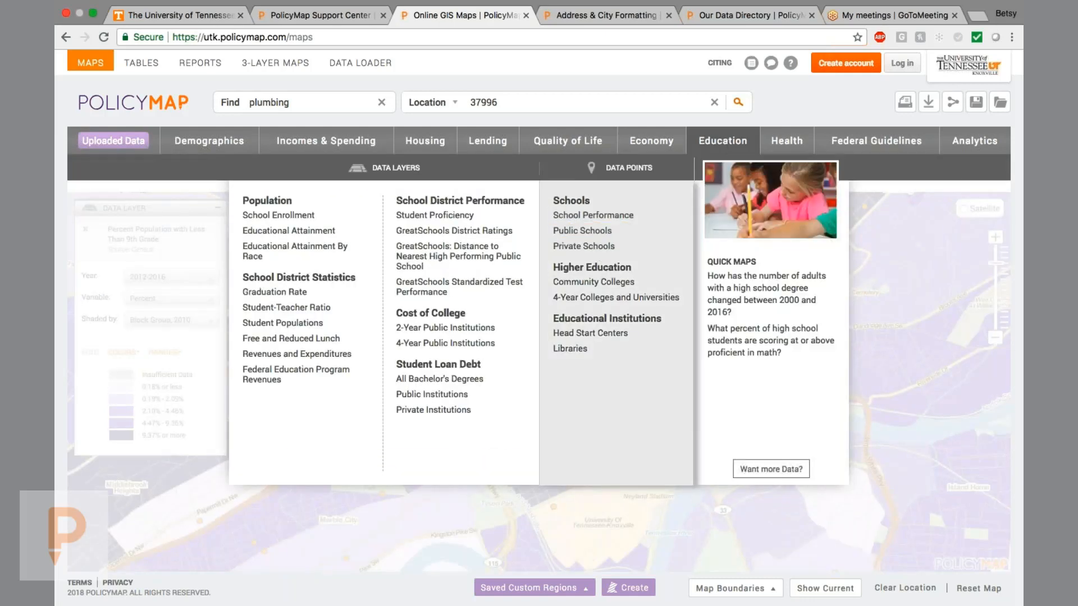
pyautogui.click(602, 335)
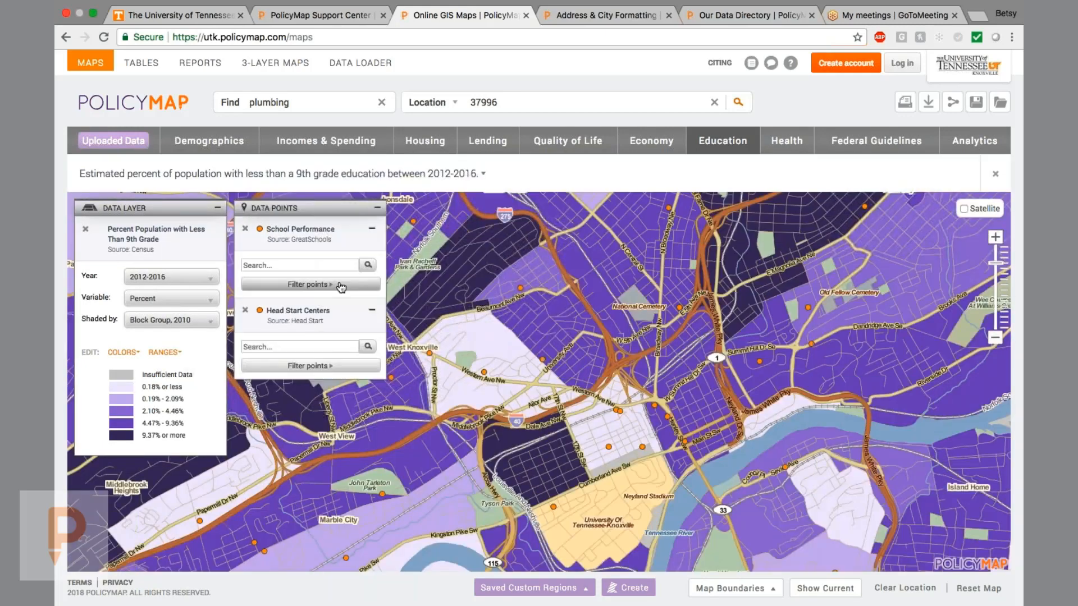
# Step: Filter the School Performance points by GreatSchools' School Rating with Color Code All
pyautogui.click(340, 286)
pyautogui.moveTo(449, 303)
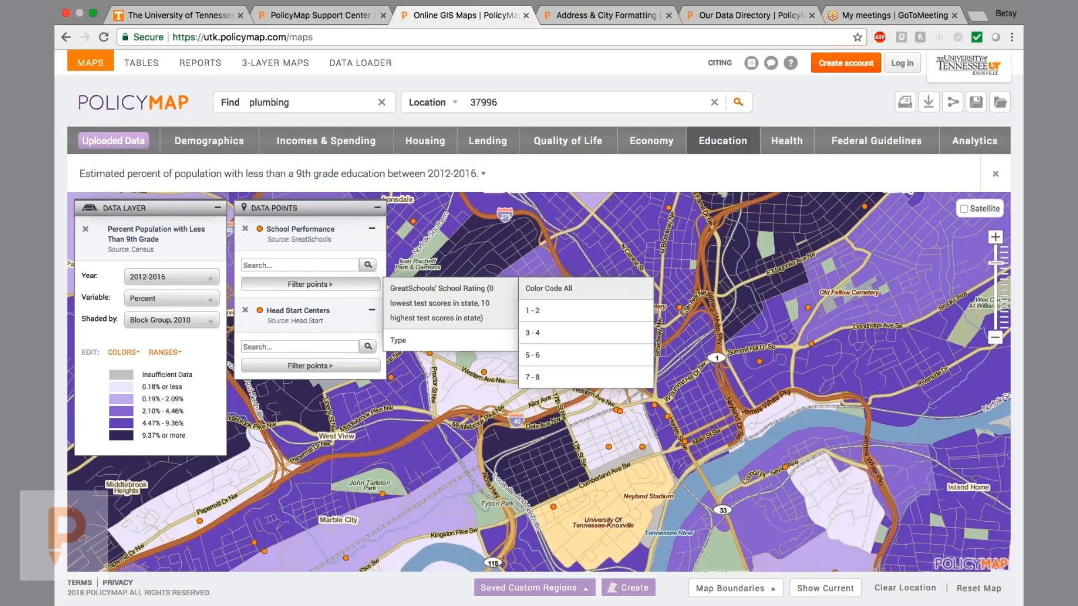
pyautogui.click(564, 290)
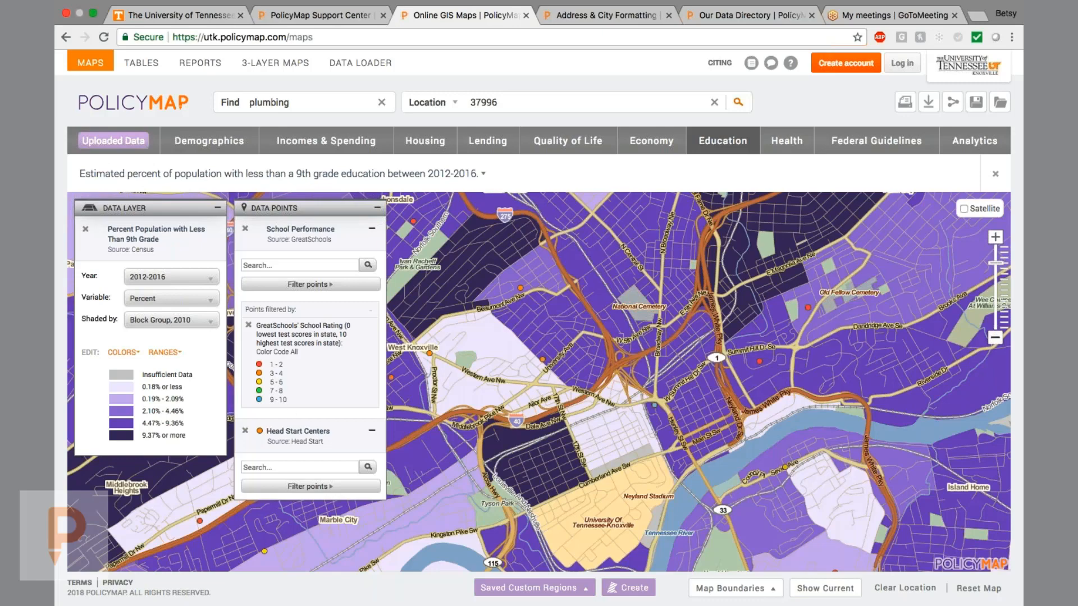
# Step: Inspect Vine Middle/Magnet's school information, rating and grade-level proficiency, and the details of Claxton West Head Start Center
pyautogui.click(995, 338)
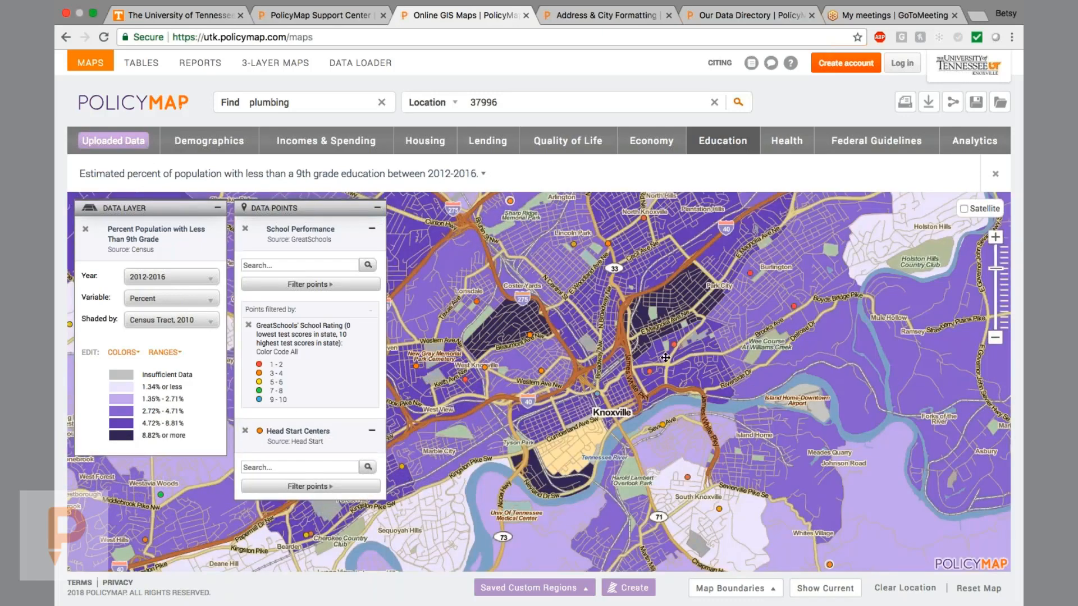
pyautogui.click(673, 345)
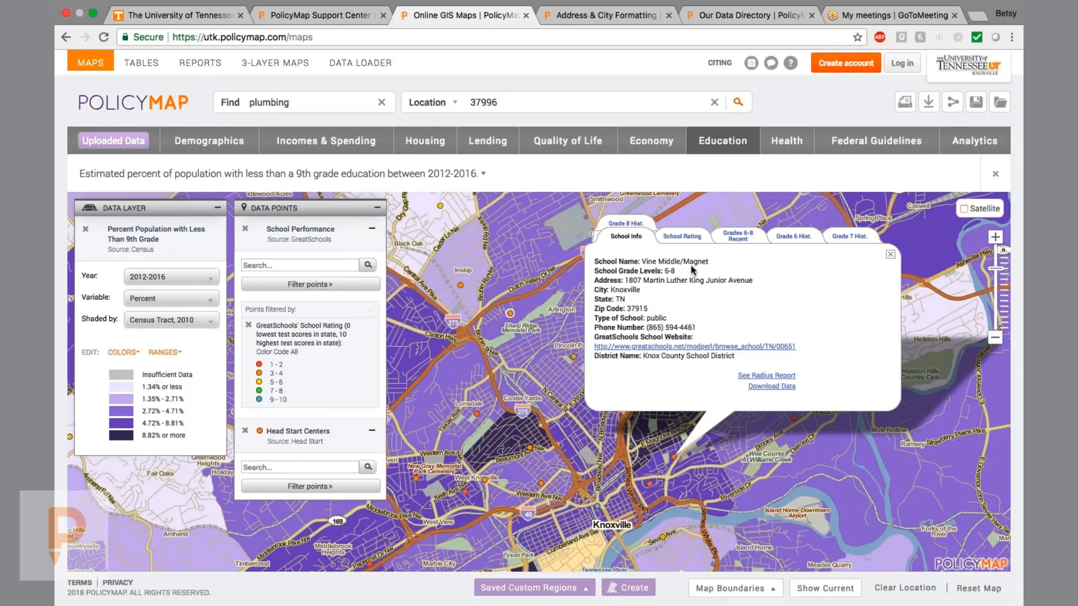
pyautogui.click(682, 236)
pyautogui.click(737, 237)
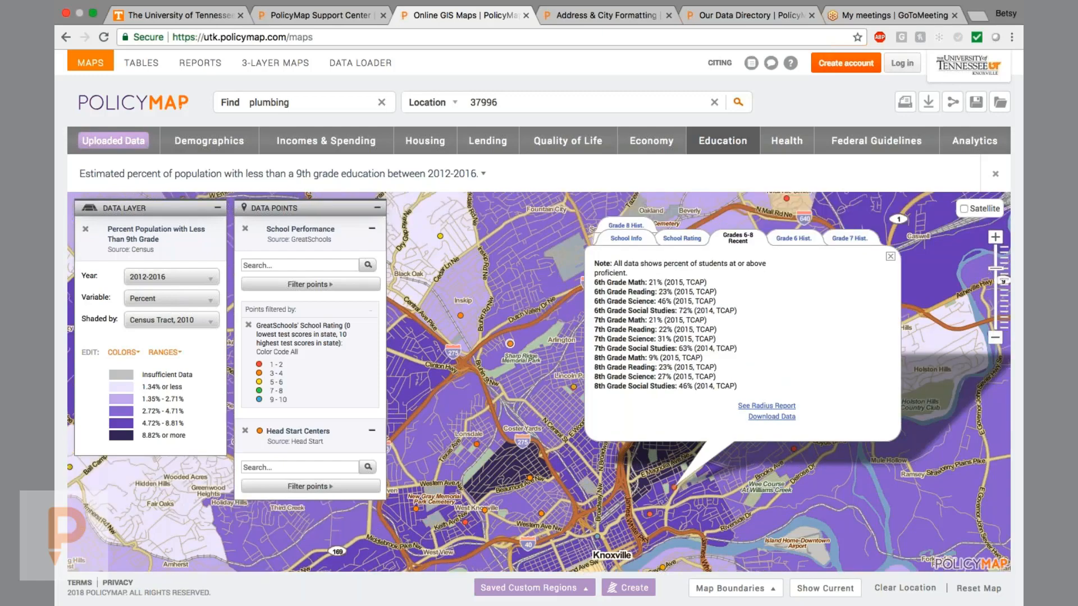
pyautogui.click(794, 241)
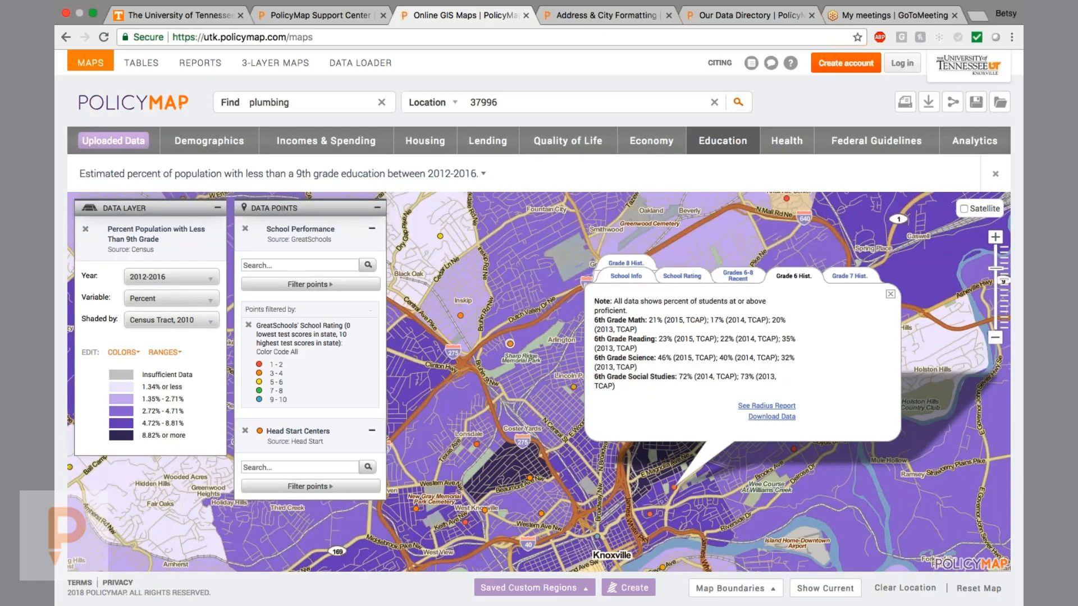
pyautogui.click(827, 248)
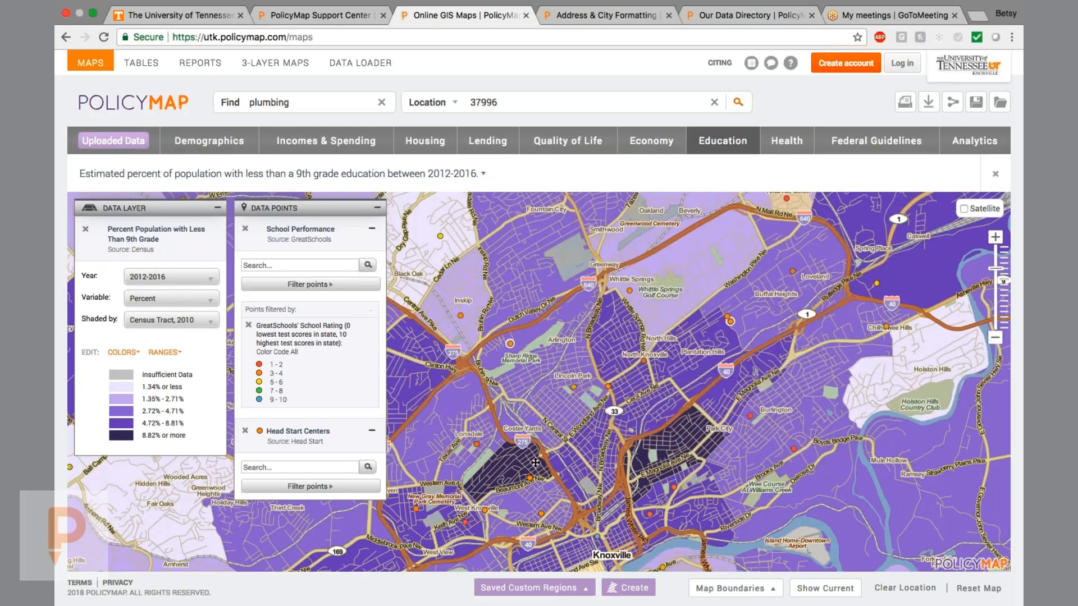
pyautogui.moveTo(510, 512); pyautogui.dragTo(599, 463)
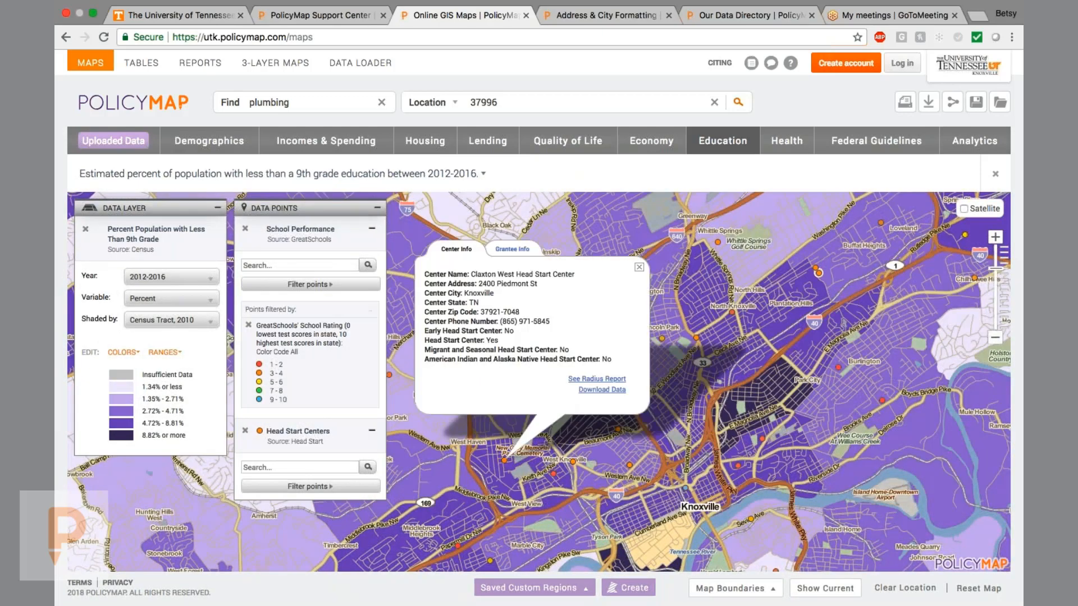
pyautogui.click(639, 268)
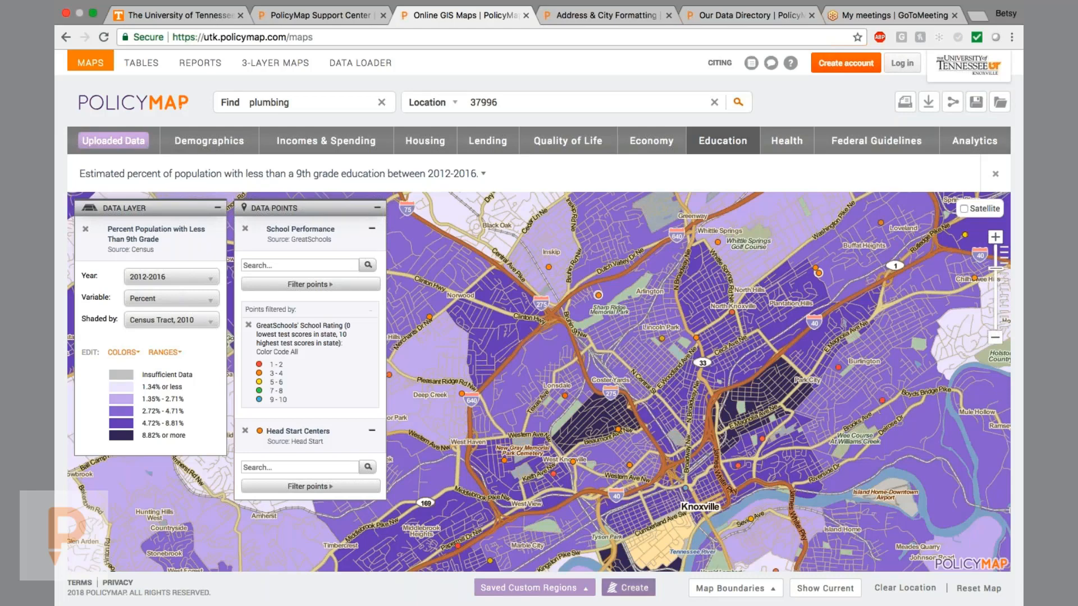
pyautogui.click(628, 589)
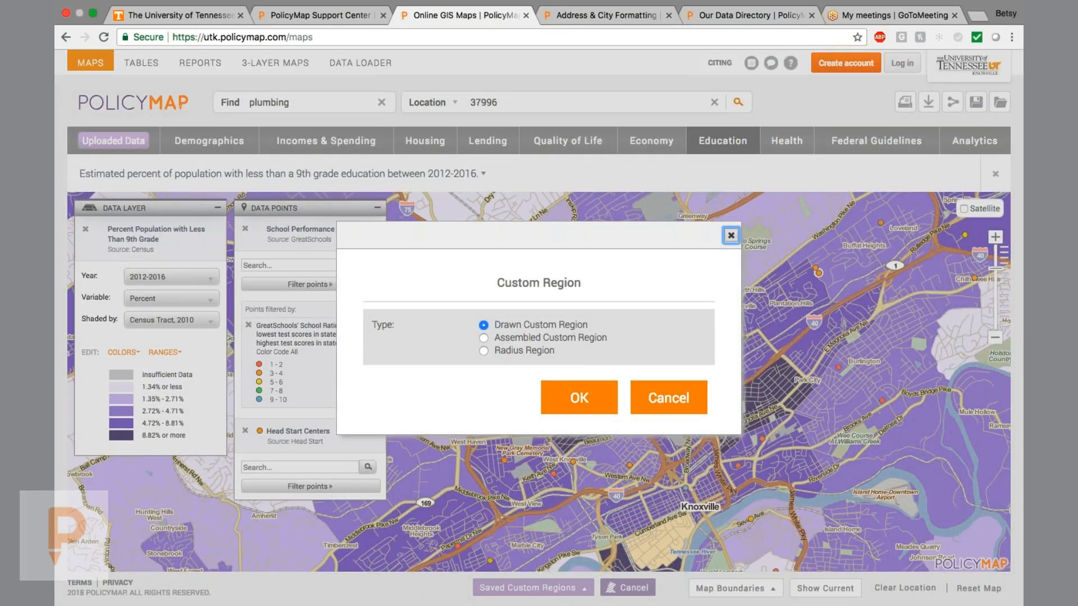
pyautogui.click(572, 398)
pyautogui.click(572, 400)
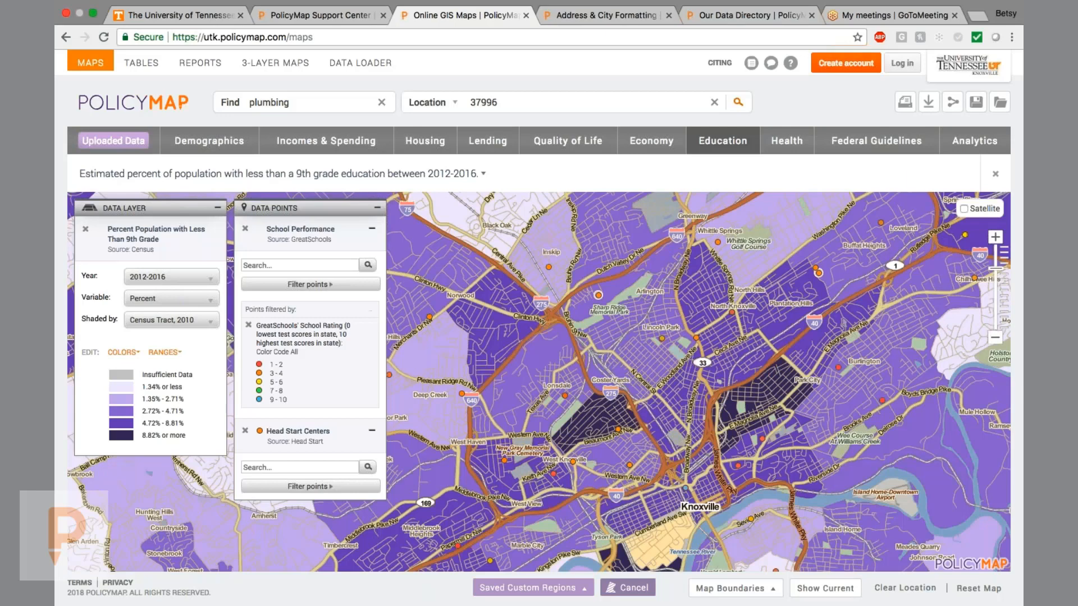
# Step: Start a new Assembled Custom Region from the saved custom regions, selecting areas by Census Tract, 2010
pyautogui.click(564, 589)
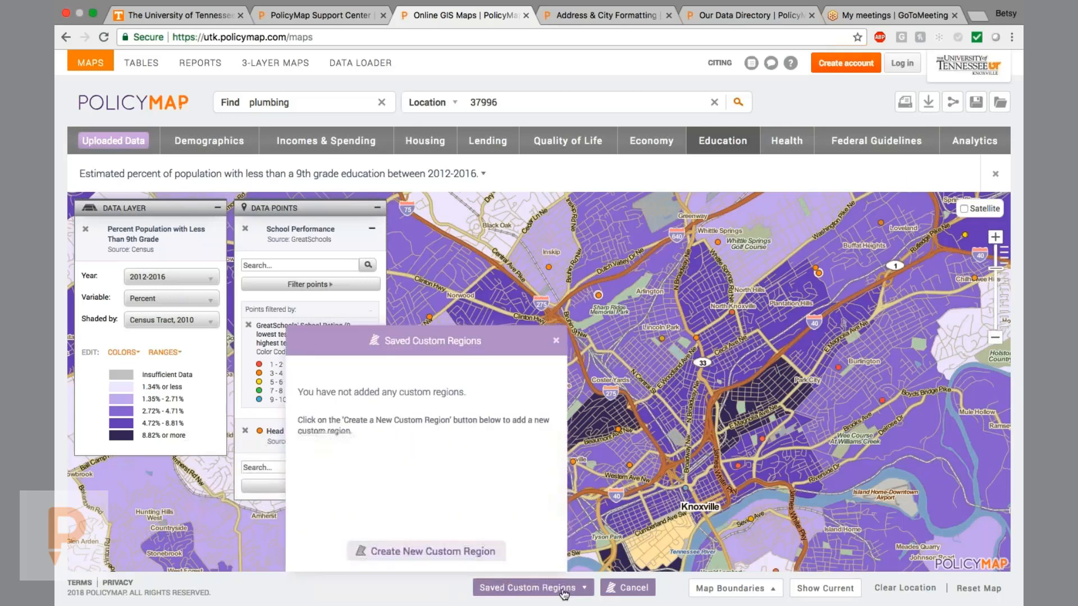
pyautogui.click(463, 552)
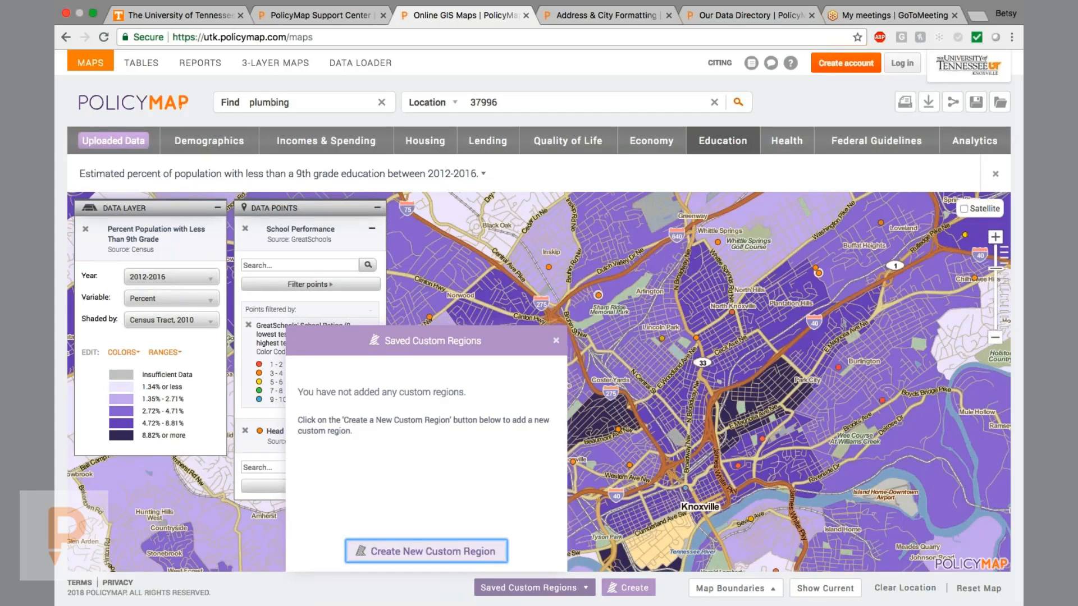
pyautogui.click(427, 552)
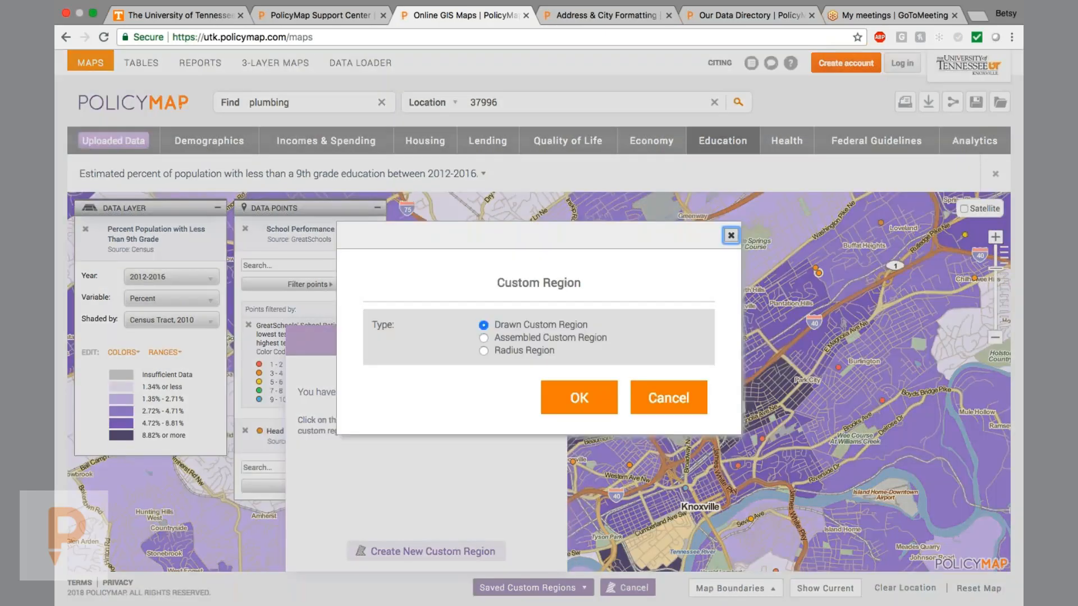
pyautogui.click(541, 338)
pyautogui.click(579, 398)
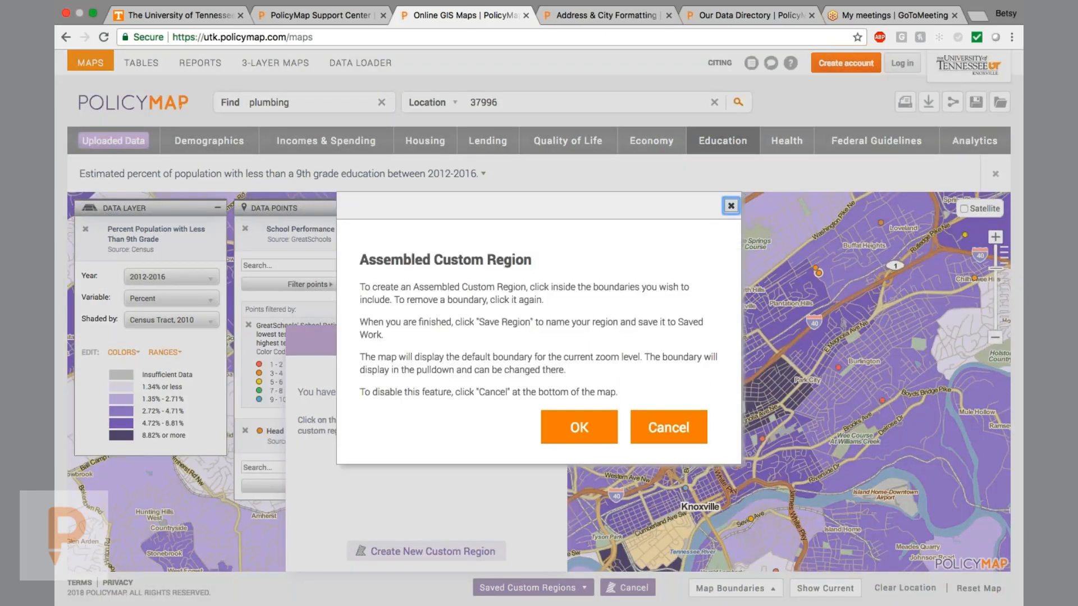
pyautogui.click(578, 425)
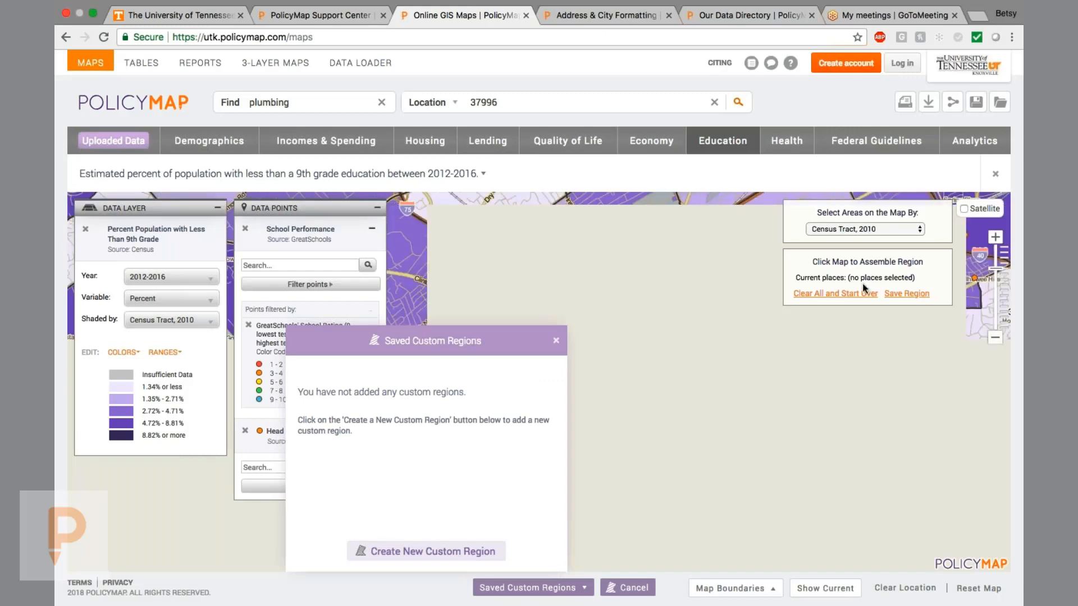
pyautogui.click(912, 230)
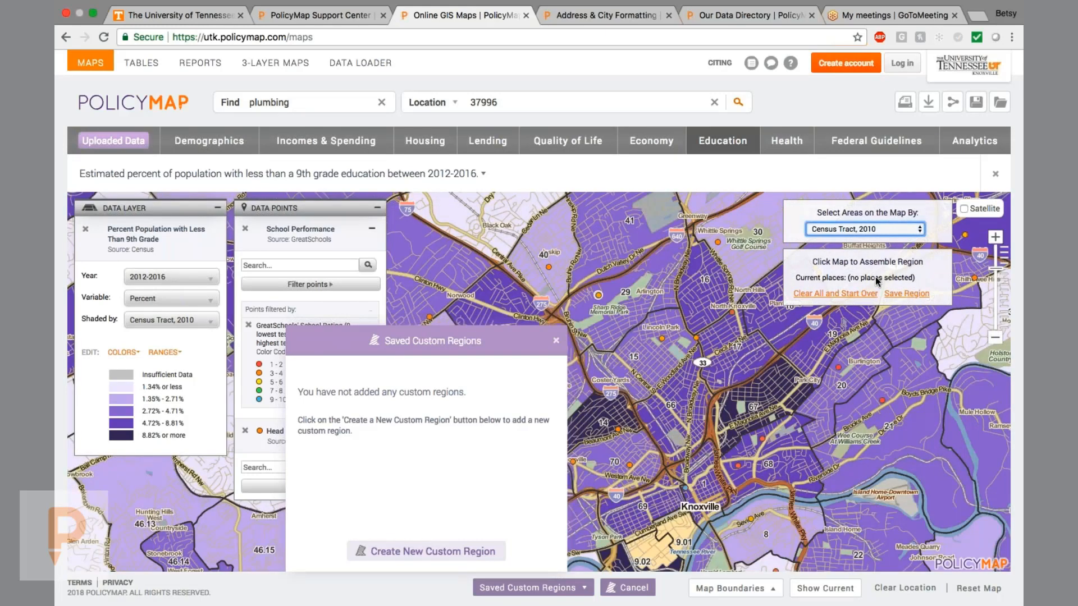
# Step: Add census tracts 29, 15, 66, 70, 69, 14, 1, 67, 68, 8, 17, 16, 30, 41 and 40 to the region
pyautogui.click(611, 307)
pyautogui.click(634, 360)
pyautogui.click(668, 421)
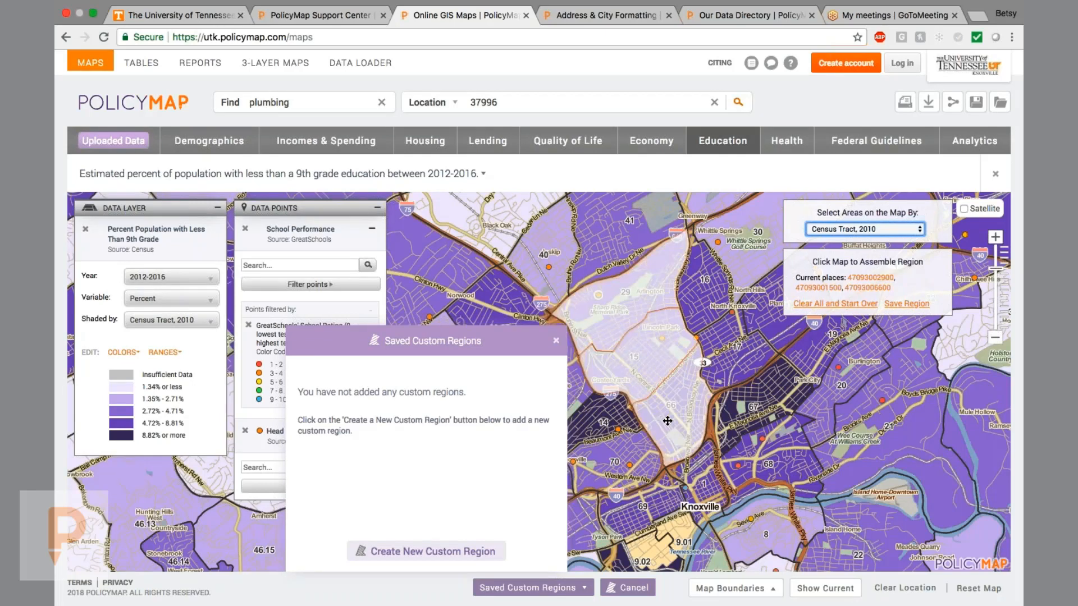
pyautogui.click(647, 465)
pyautogui.click(645, 496)
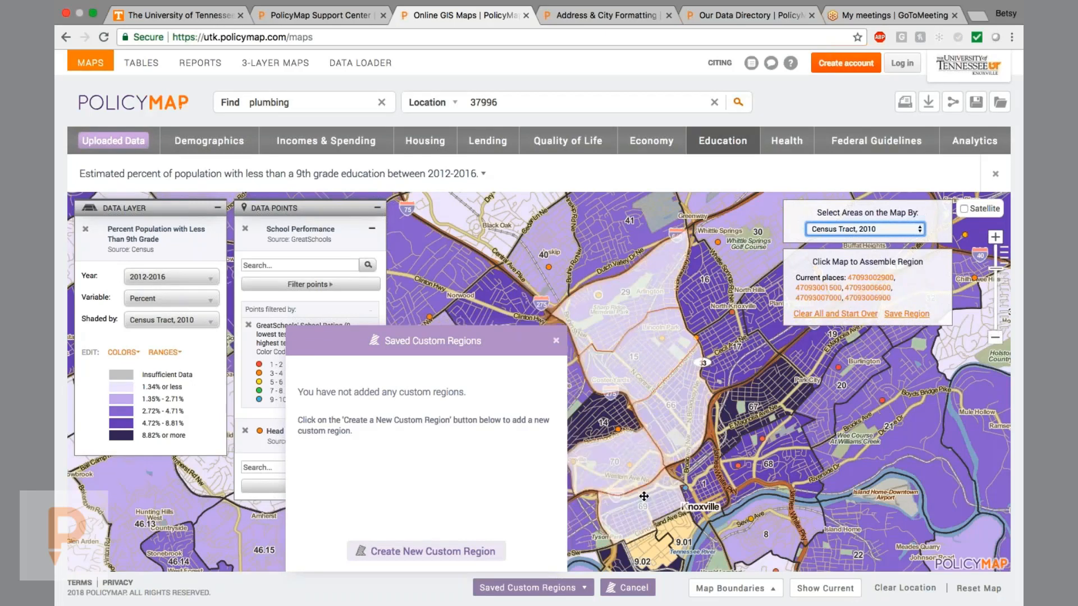
pyautogui.click(607, 416)
pyautogui.click(745, 441)
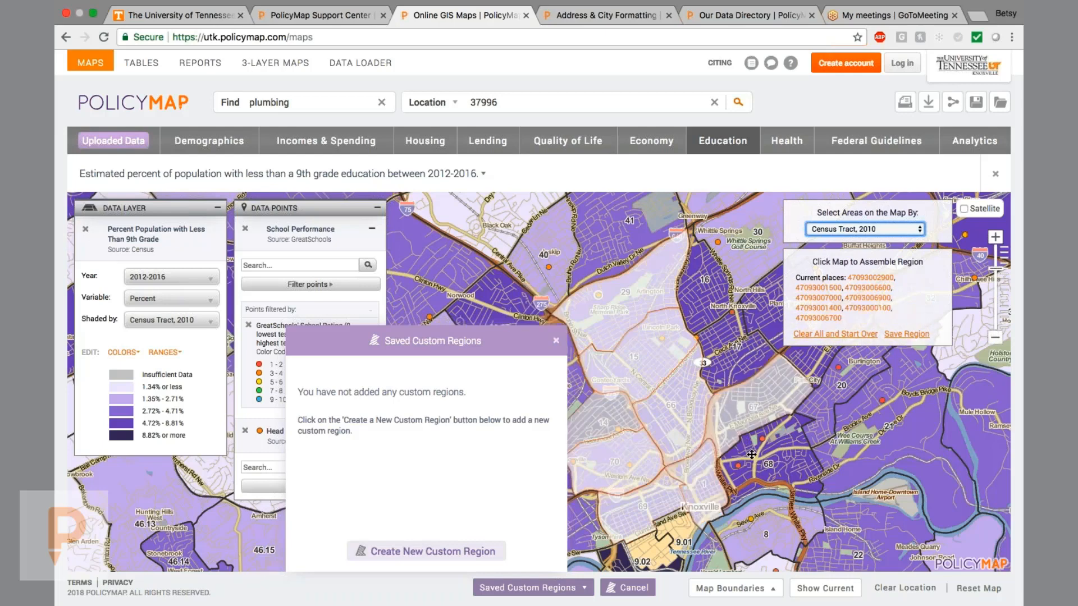
pyautogui.click(753, 471)
pyautogui.click(759, 525)
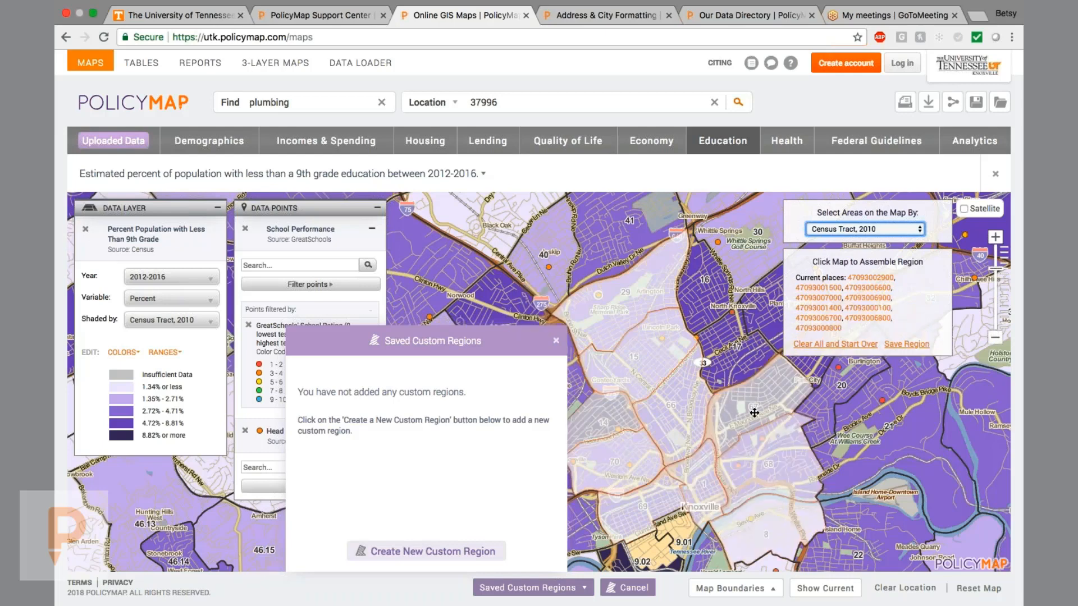
pyautogui.click(722, 326)
pyautogui.click(724, 269)
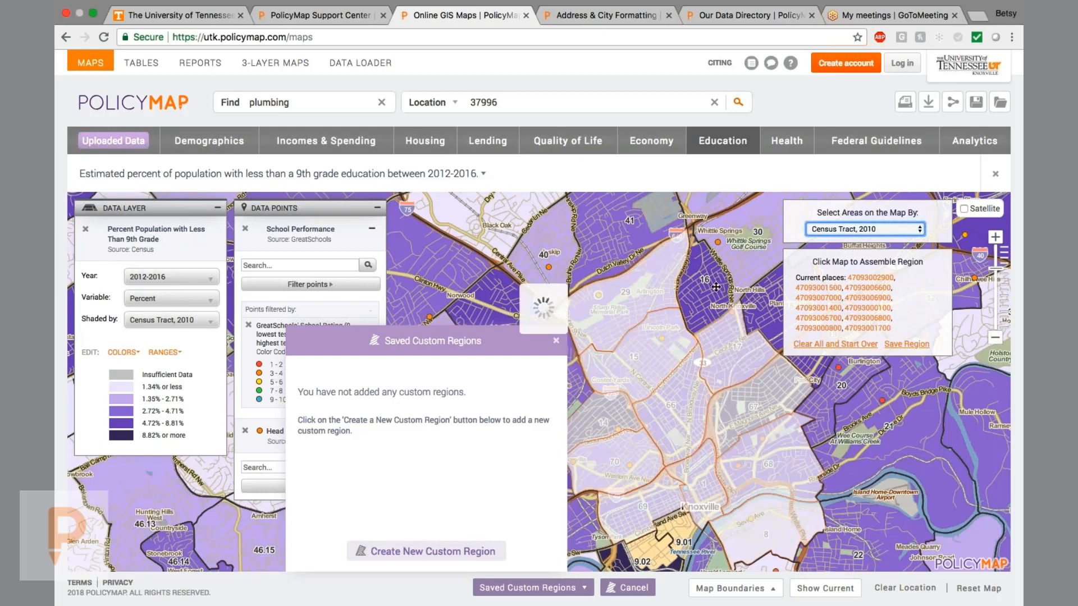
pyautogui.click(638, 226)
pyautogui.click(622, 220)
pyautogui.click(551, 251)
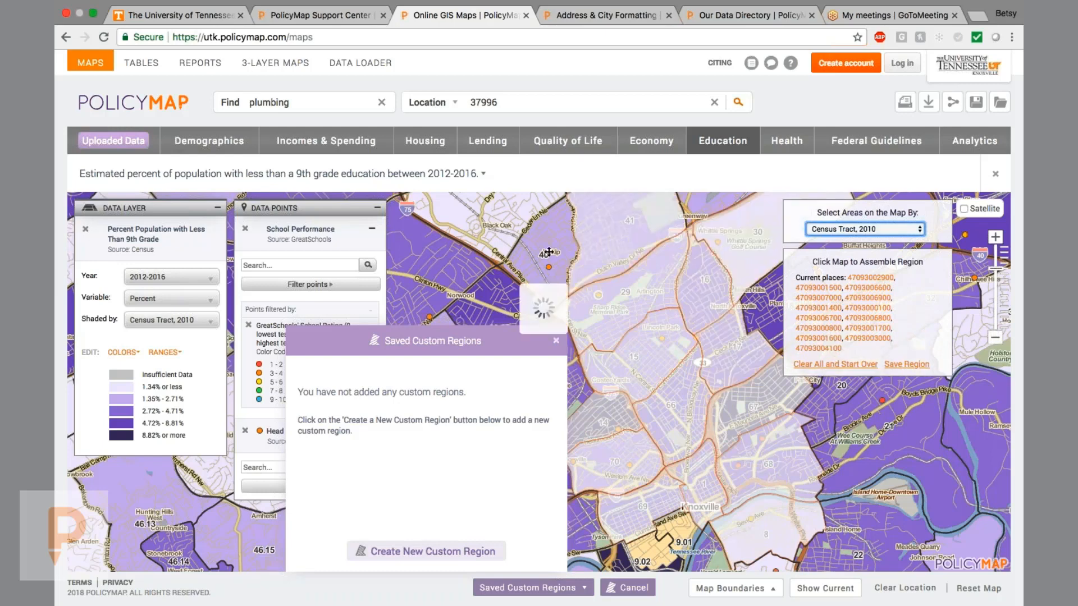
# Step: Save the assembled region as "UTK Census Tracts" and open its information bubble on the map
pyautogui.click(905, 364)
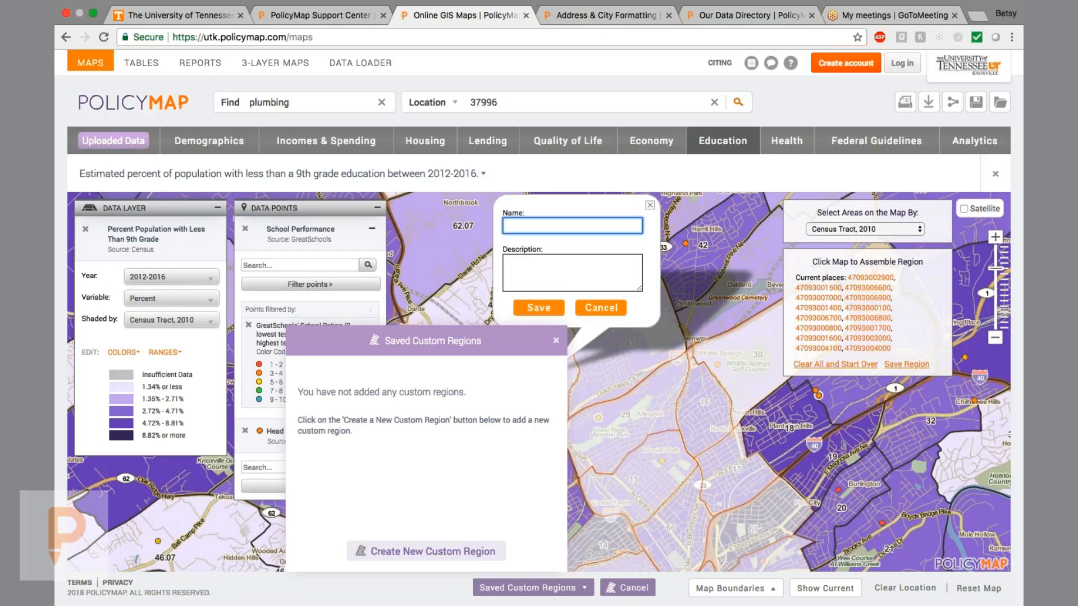
pyautogui.write('UTK Census Tracts')
pyautogui.press('Return')
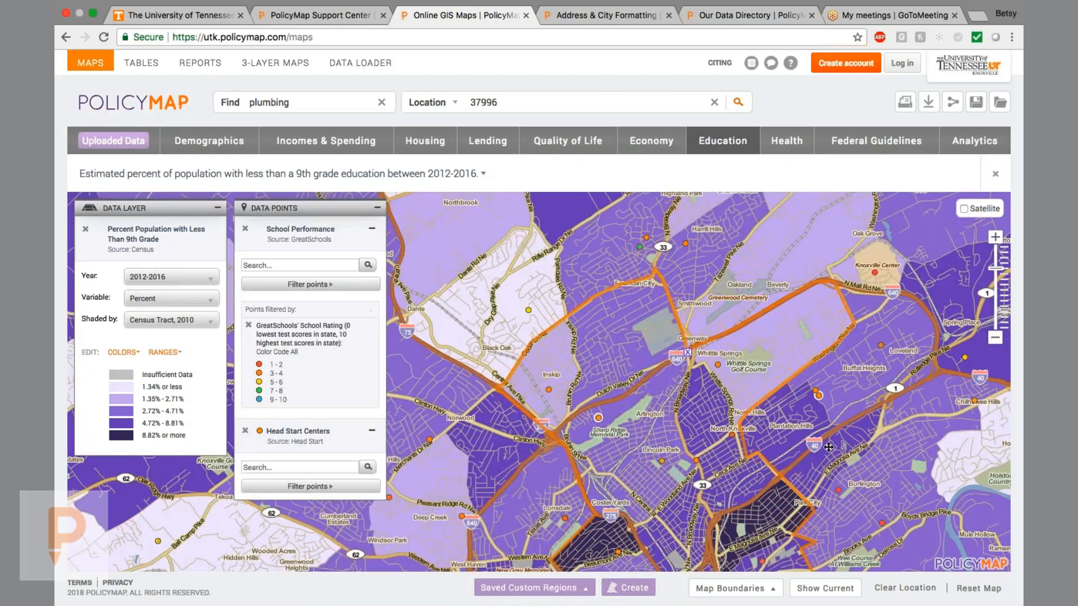
pyautogui.moveTo(828, 447); pyautogui.dragTo(763, 314)
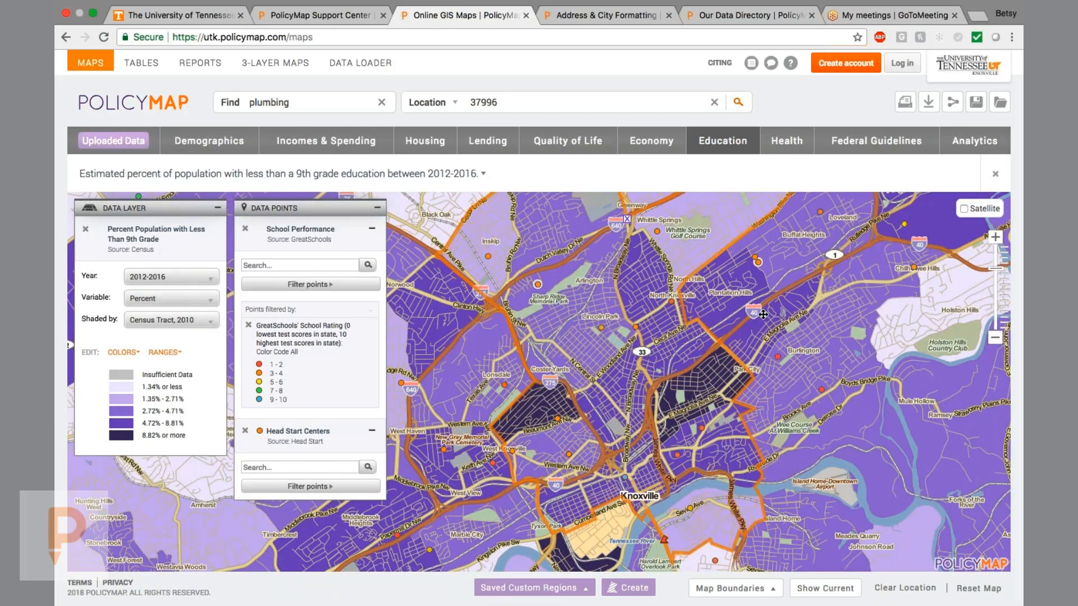
pyautogui.click(665, 542)
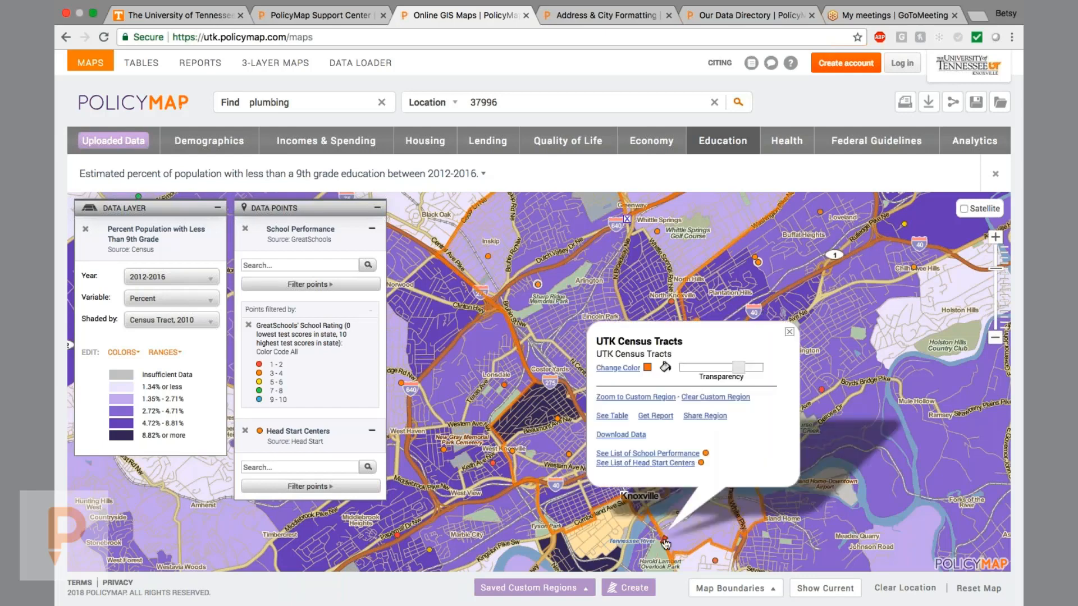
# Step: Try to list the School Performance points in the UTK Census Tracts region, and view its list of Head Start Centers
pyautogui.click(673, 459)
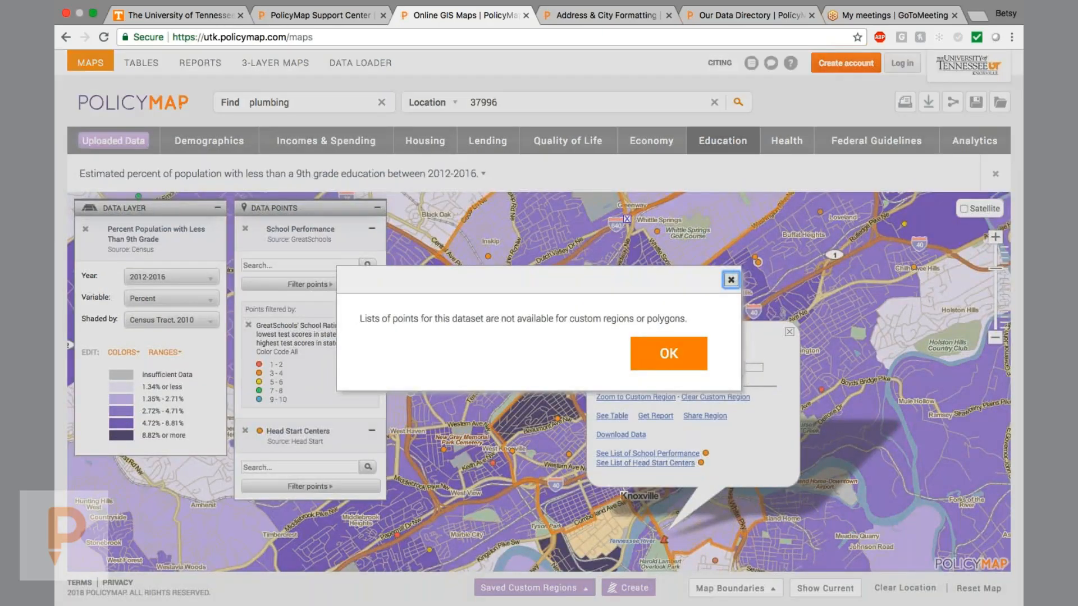
pyautogui.click(669, 353)
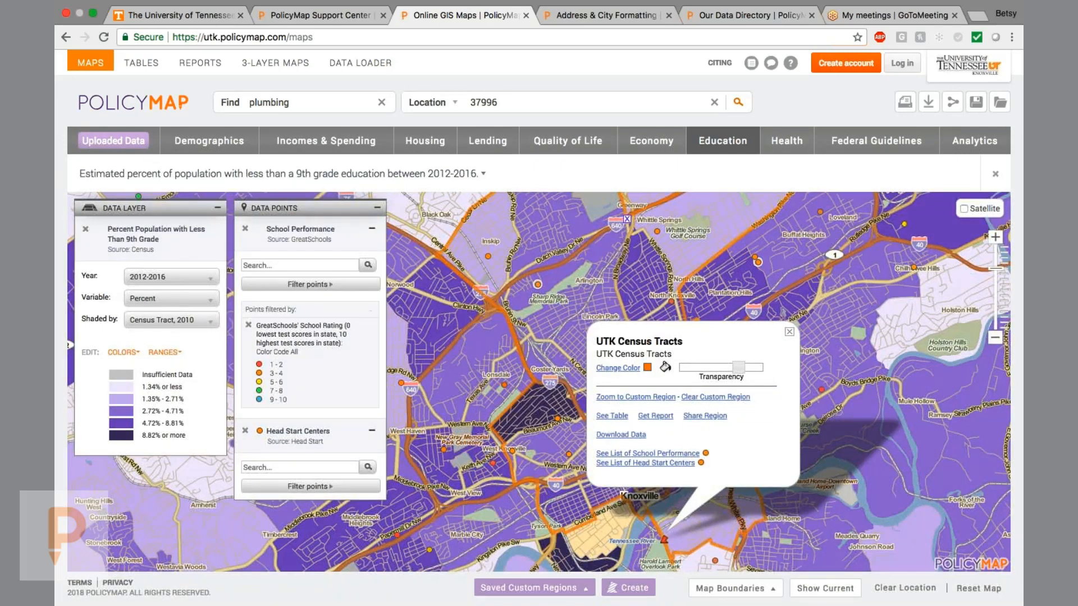
pyautogui.click(666, 463)
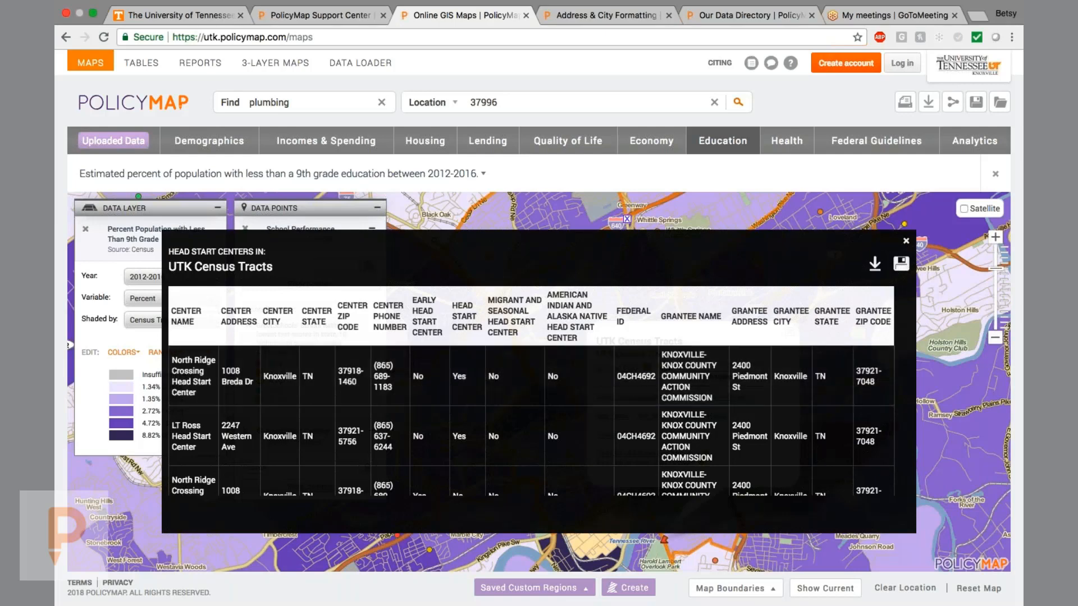
pyautogui.click(906, 241)
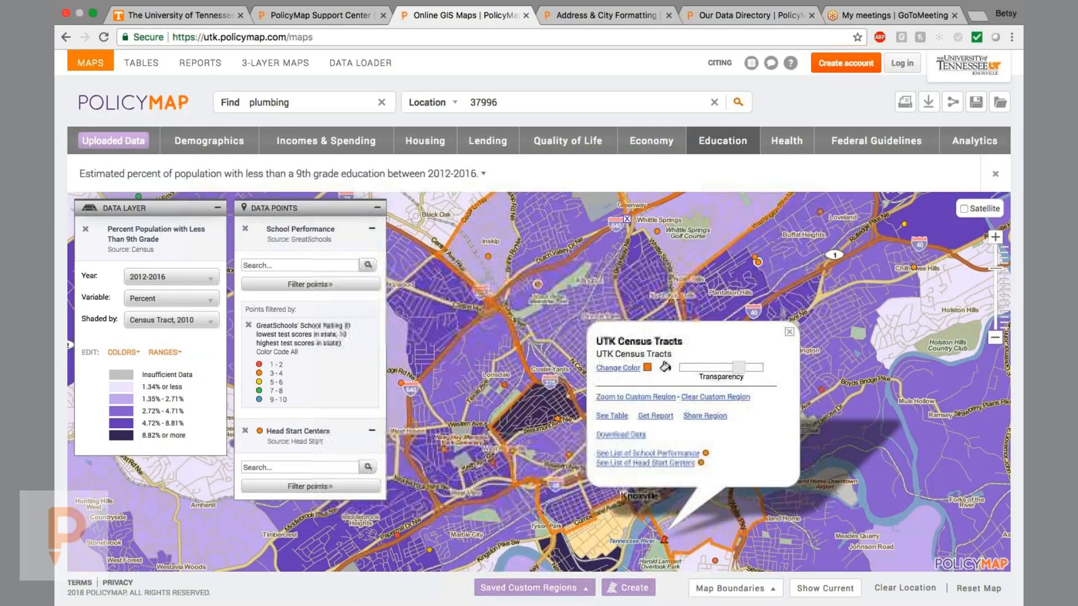
pyautogui.click(789, 332)
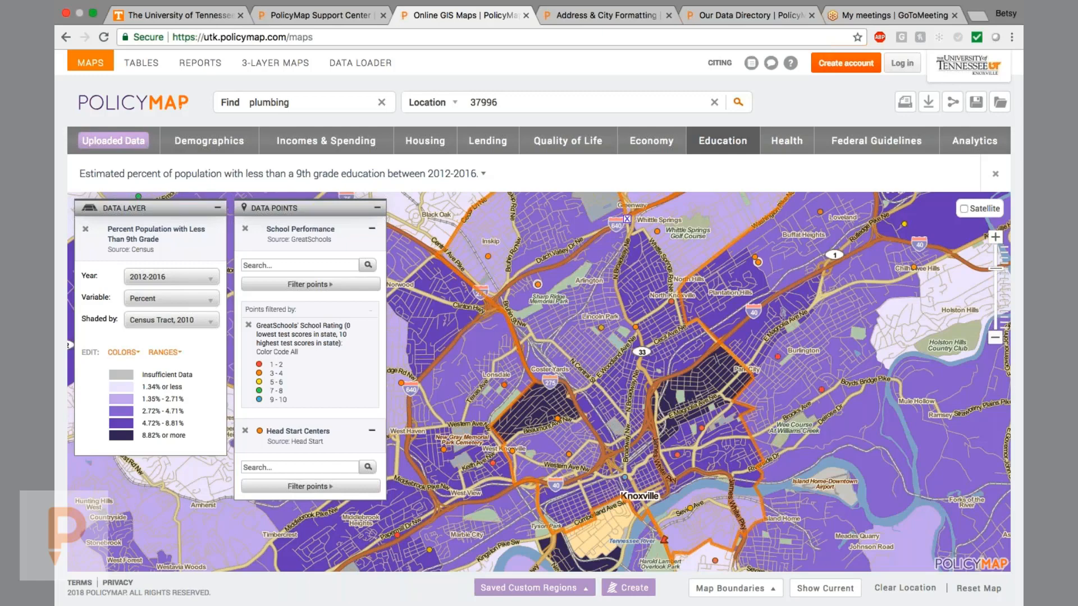
# Step: Remove the School Performance points from the map and check the available custom region types
pyautogui.click(245, 228)
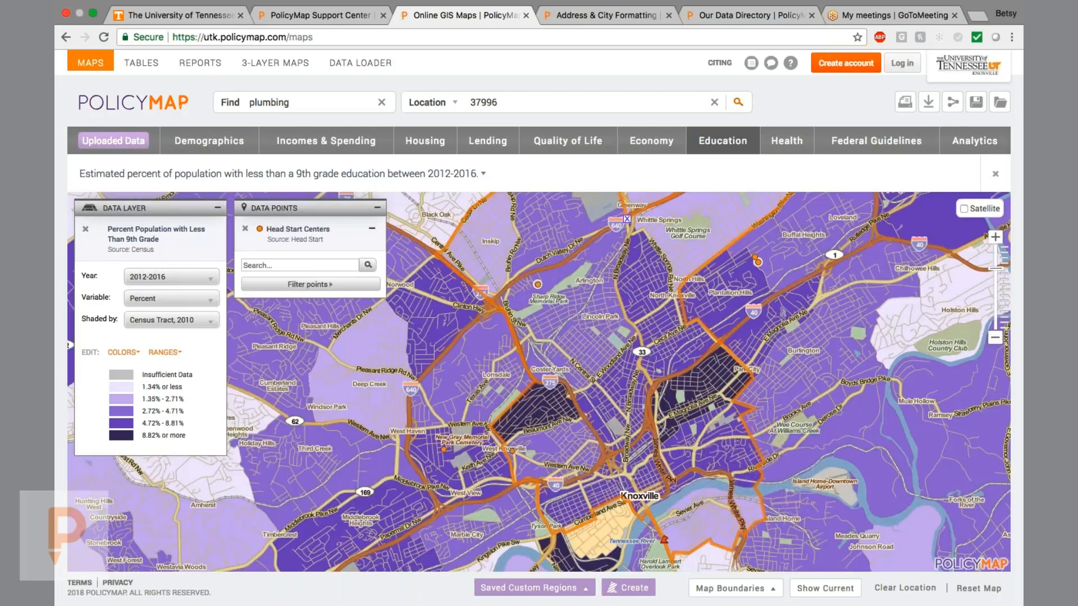
pyautogui.click(633, 588)
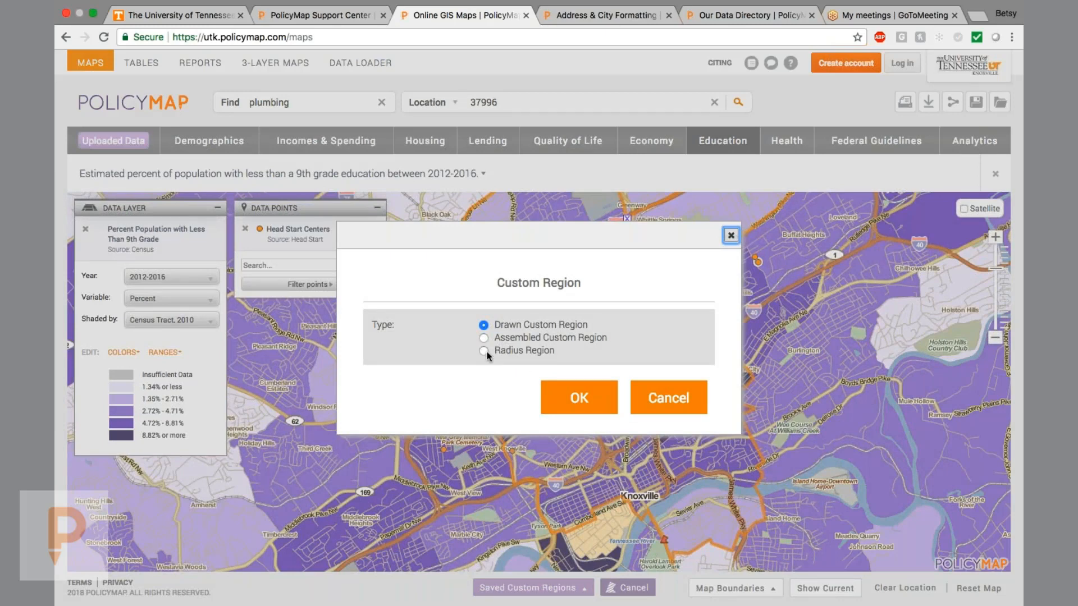
pyautogui.click(730, 235)
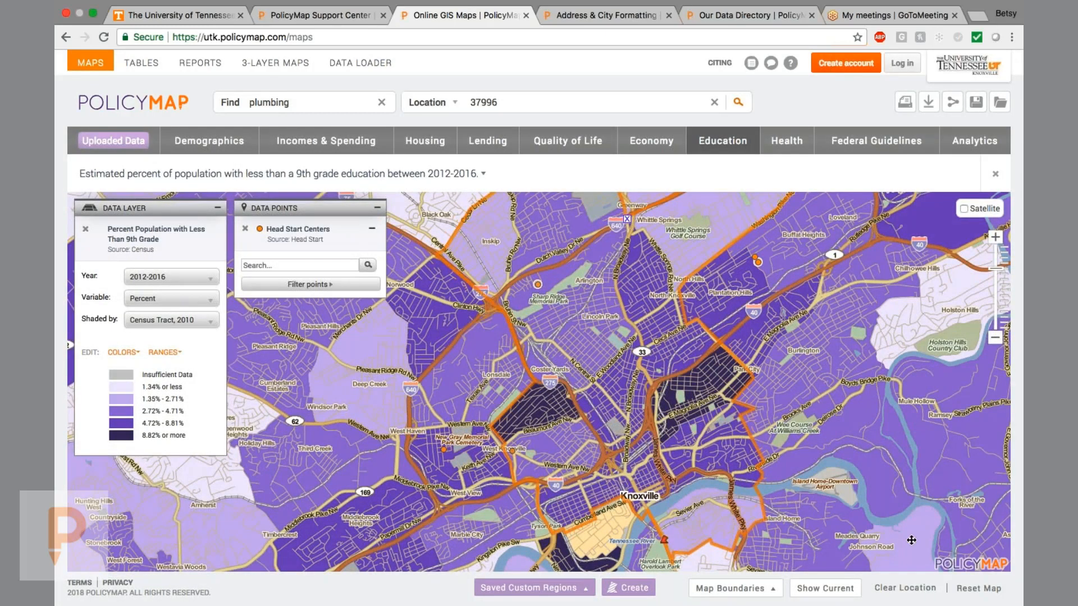
# Step: Reset the map to the default US view, clearing all layers and points, and go to the location "tn"
pyautogui.click(977, 589)
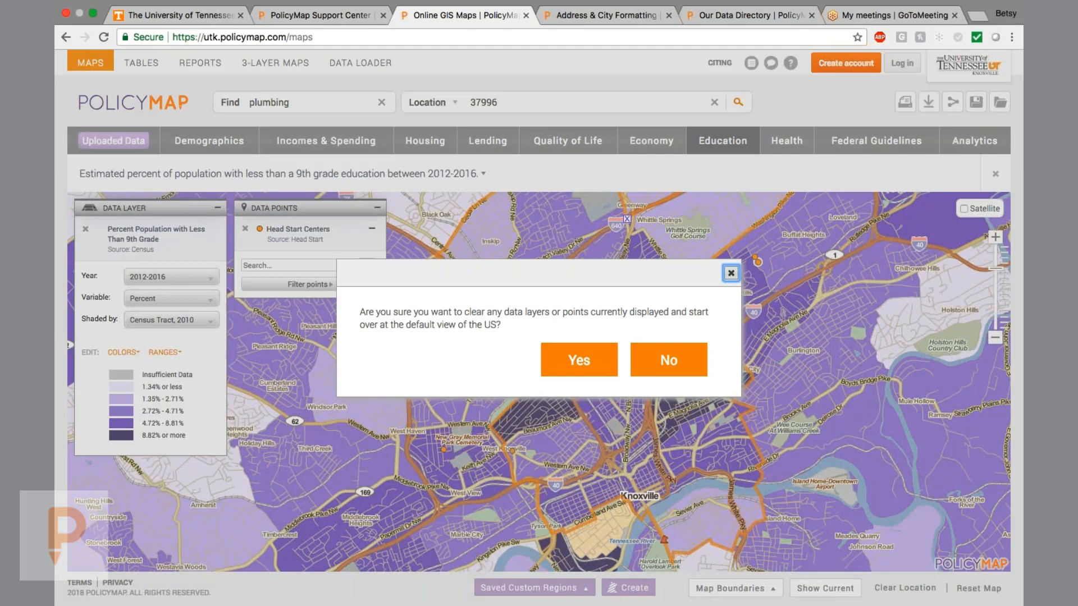
pyautogui.click(577, 361)
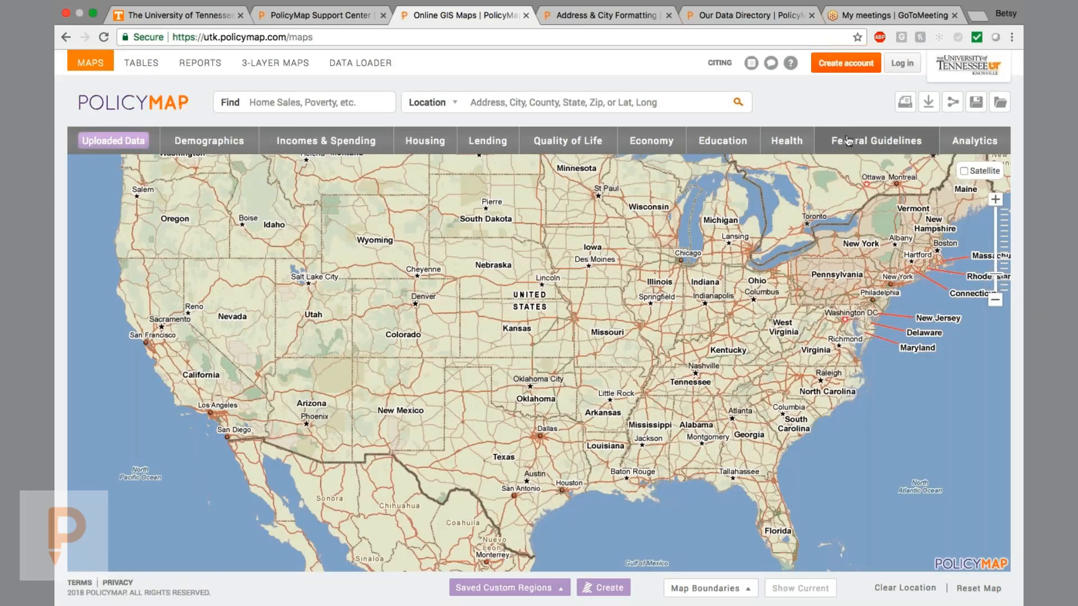
pyautogui.click(586, 103)
pyautogui.write('tn')
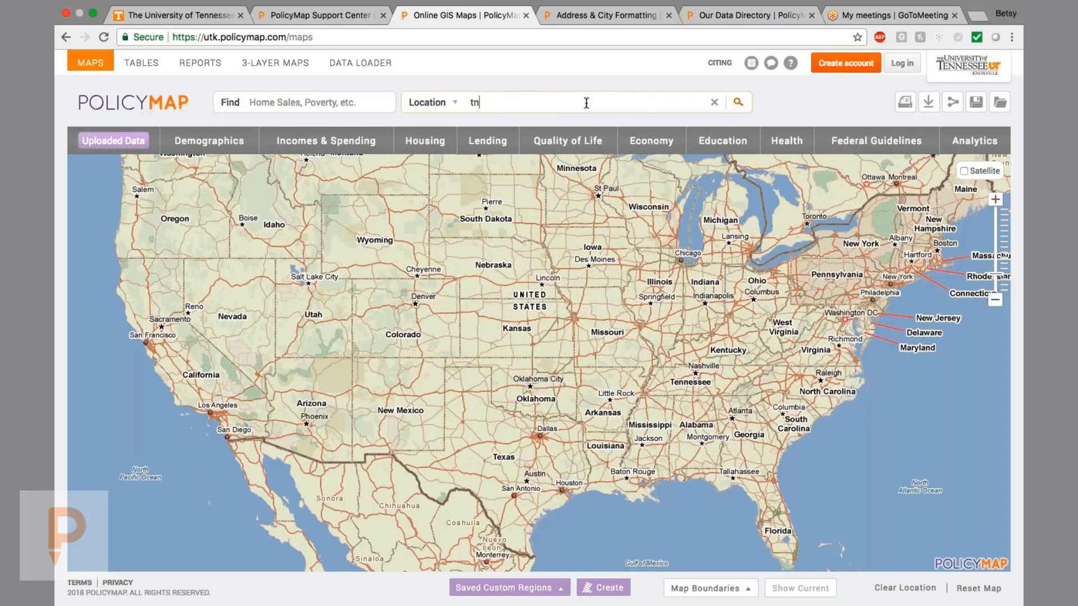
pyautogui.press('Return')
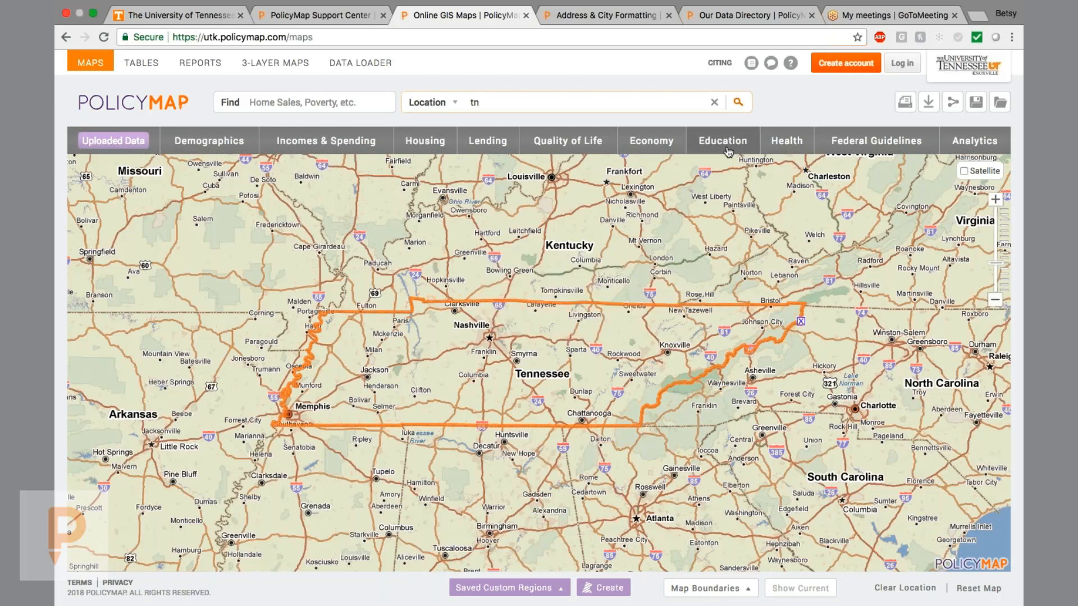
# Step: Open the Health data and browse to its Infectious Disease data layers
pyautogui.click(788, 143)
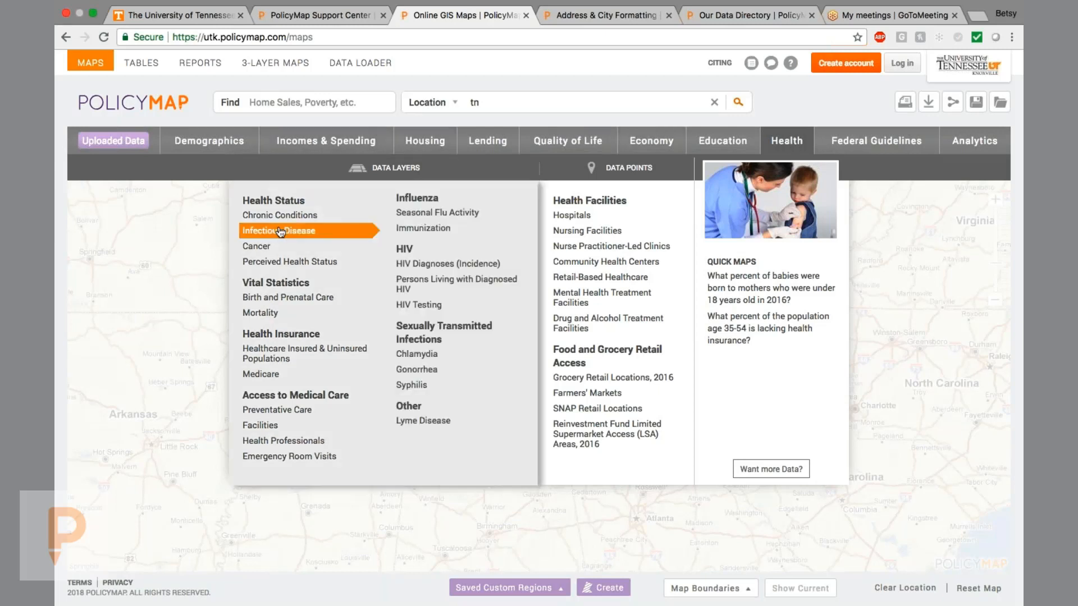
# Step: Map the CDC BRFSS asthma layer for the adult population
pyautogui.moveTo(301, 215)
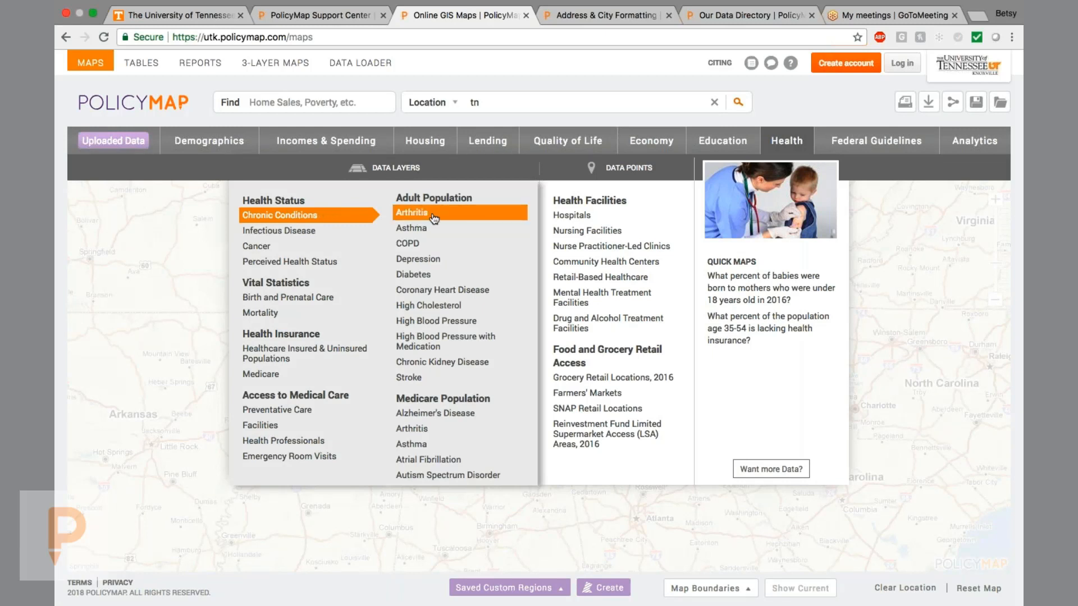
pyautogui.moveTo(432, 229)
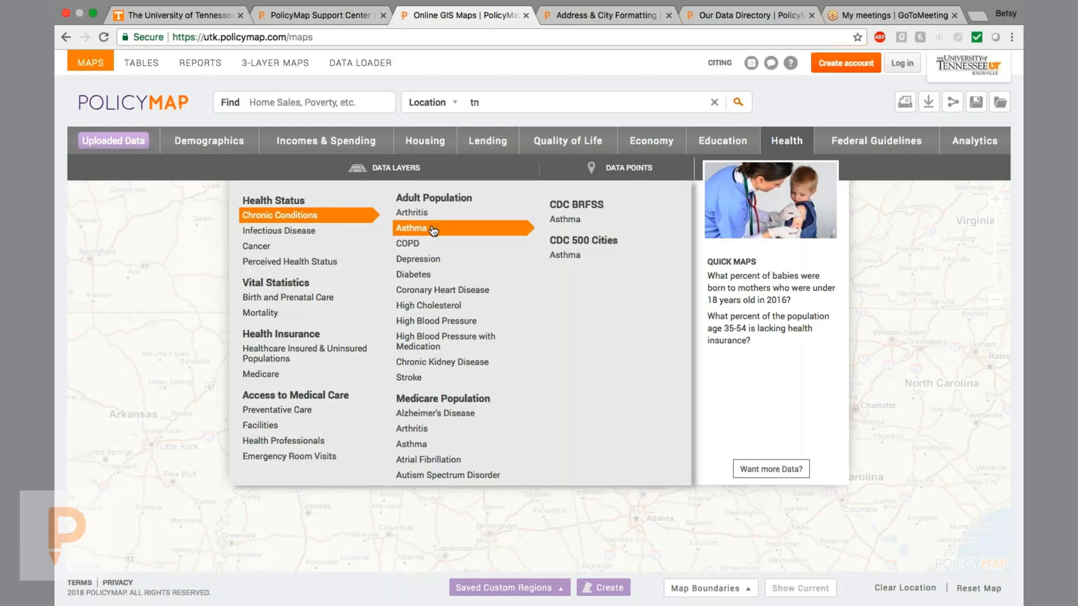
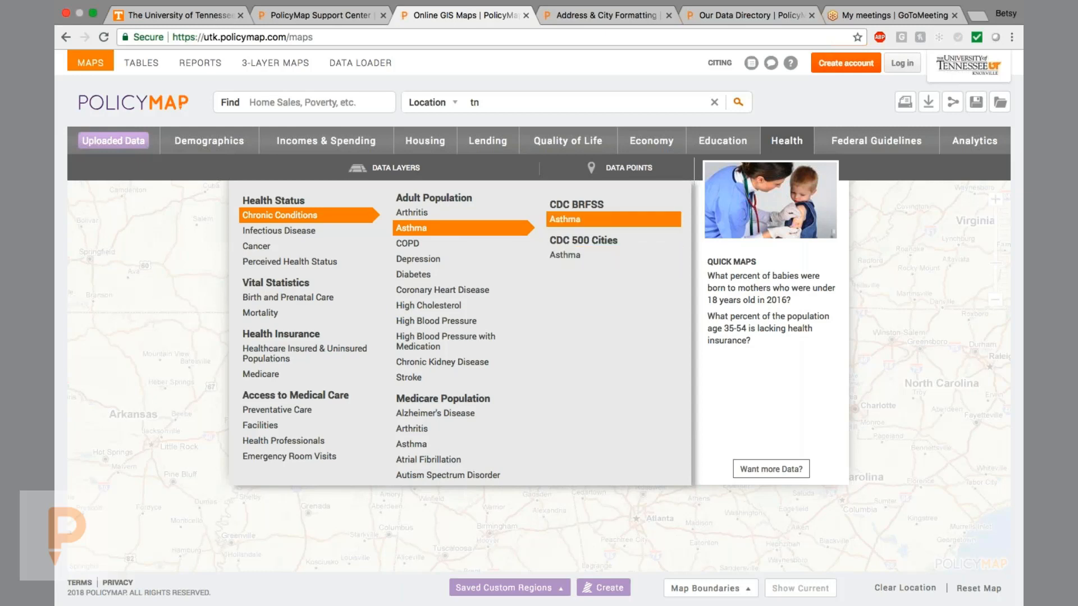
pyautogui.click(595, 226)
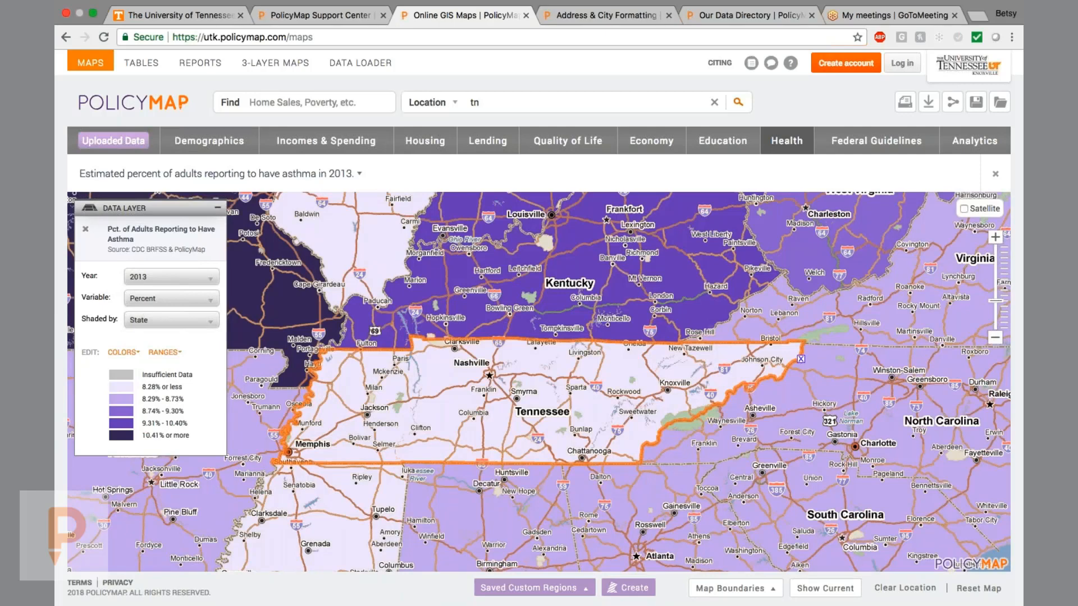
# Step: Change the map location from the state to the city of Knoxville, TN
pyautogui.press('BackSpace')
pyautogui.press('BackSpace')
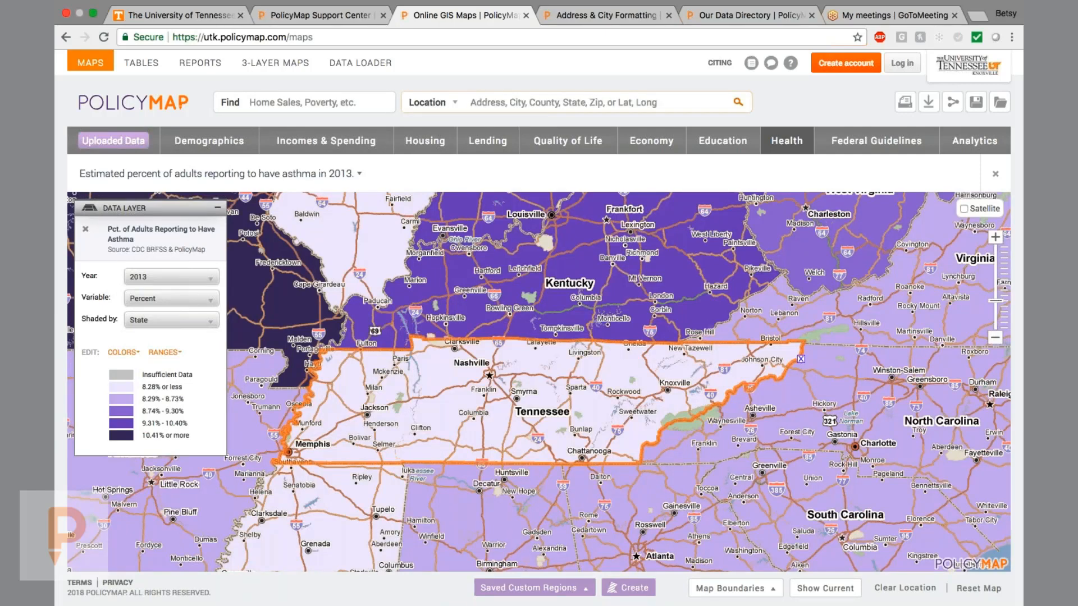
pyautogui.write('knox')
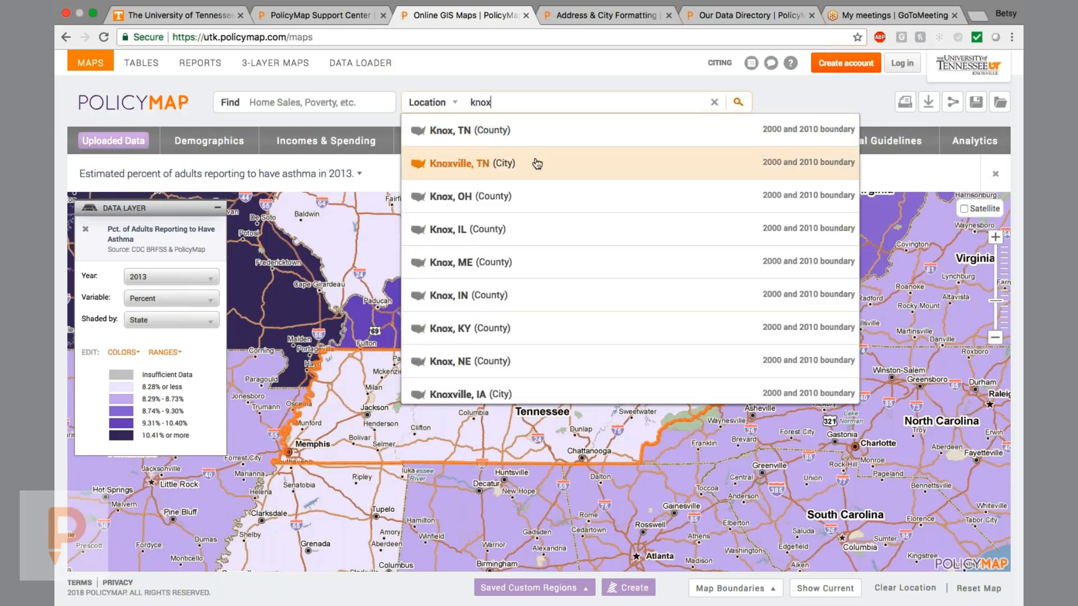
pyautogui.click(536, 164)
pyautogui.click(615, 271)
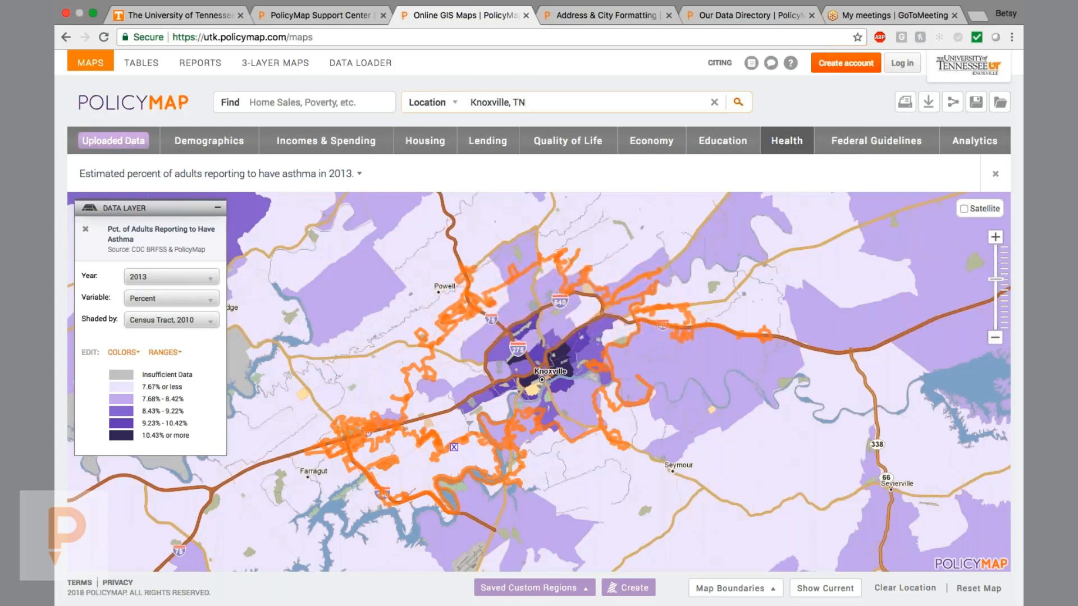
# Step: View the asthma values for the dark-shaded census tract just north of the University of Tennessee-Knoxville campus
pyautogui.click(995, 237)
pyautogui.click(994, 237)
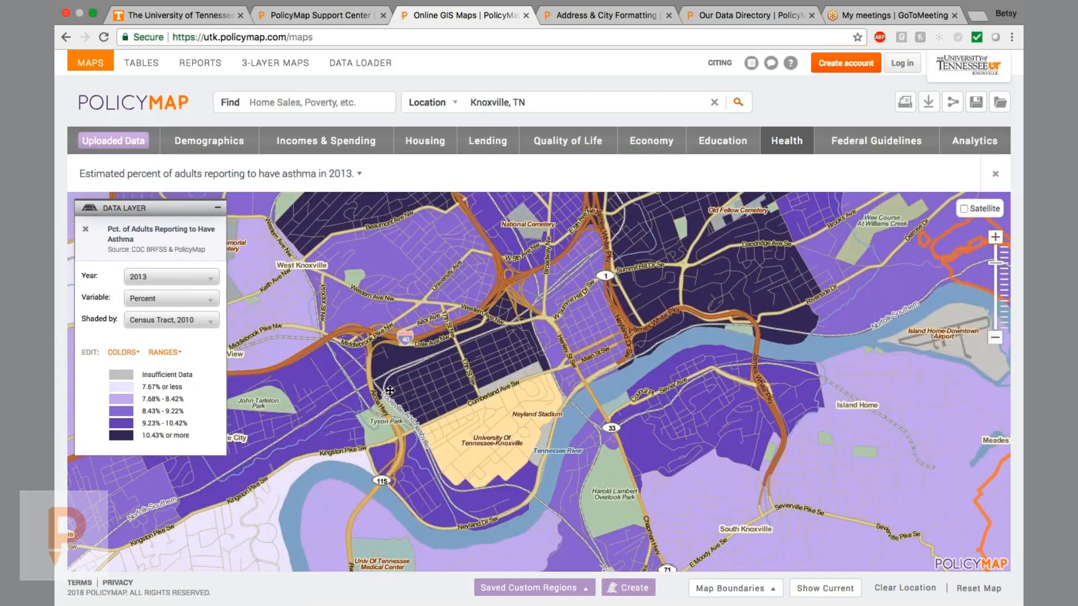
pyautogui.moveTo(427, 407); pyautogui.dragTo(415, 430)
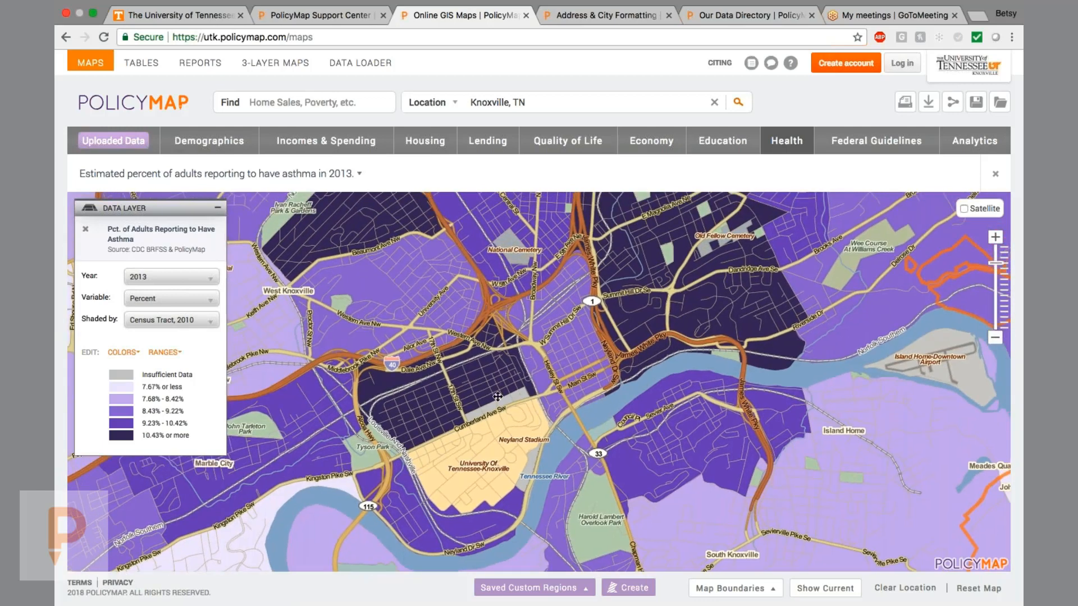
pyautogui.click(432, 400)
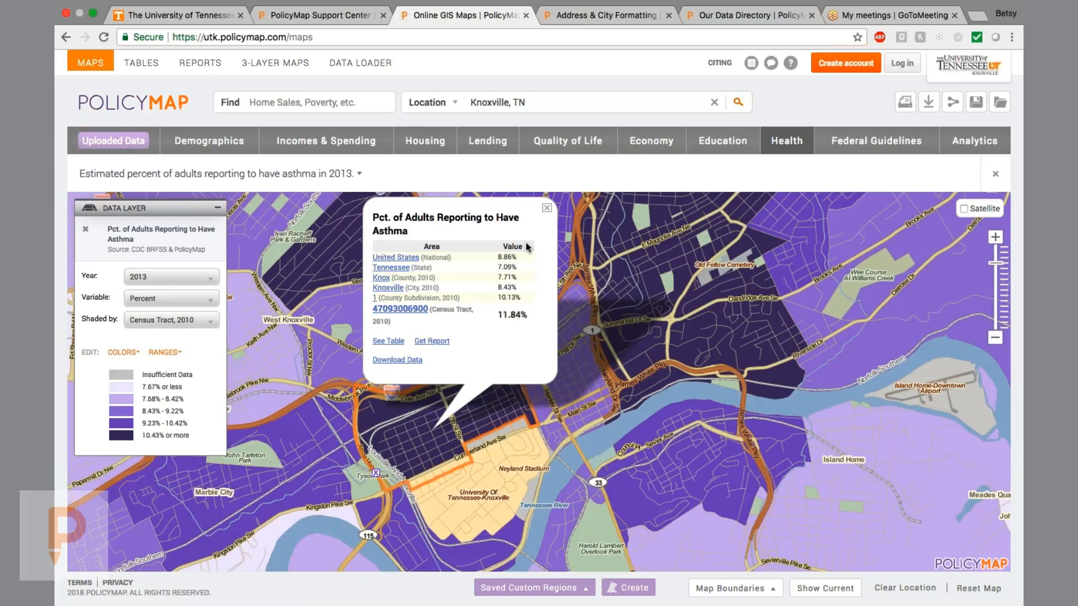
pyautogui.click(546, 208)
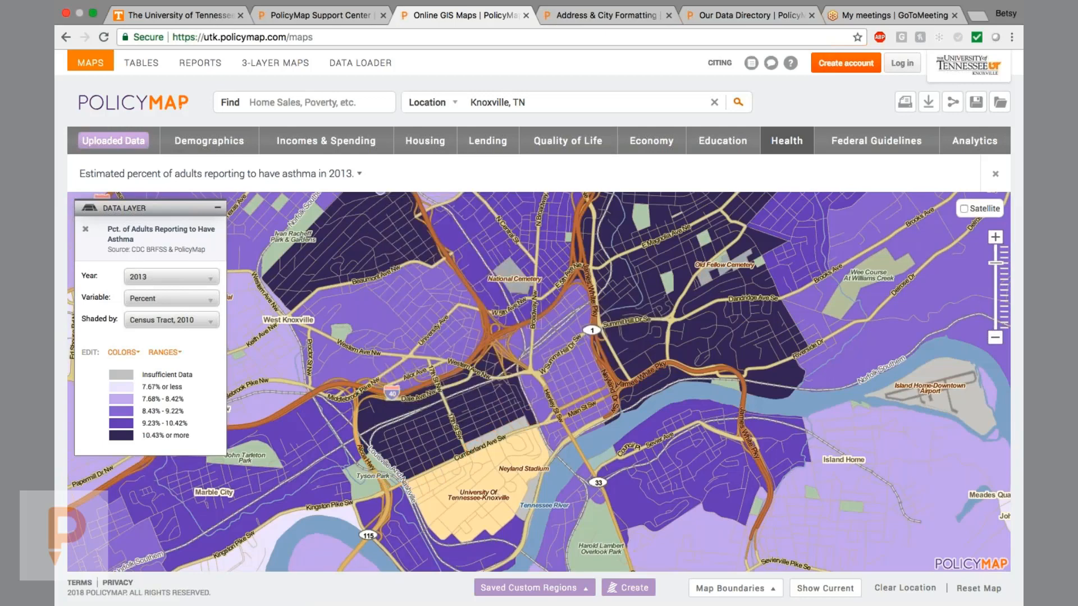
# Step: Add the Community Health Centers and Look-Alikes points and color code them all by operating hours per week
pyautogui.click(787, 140)
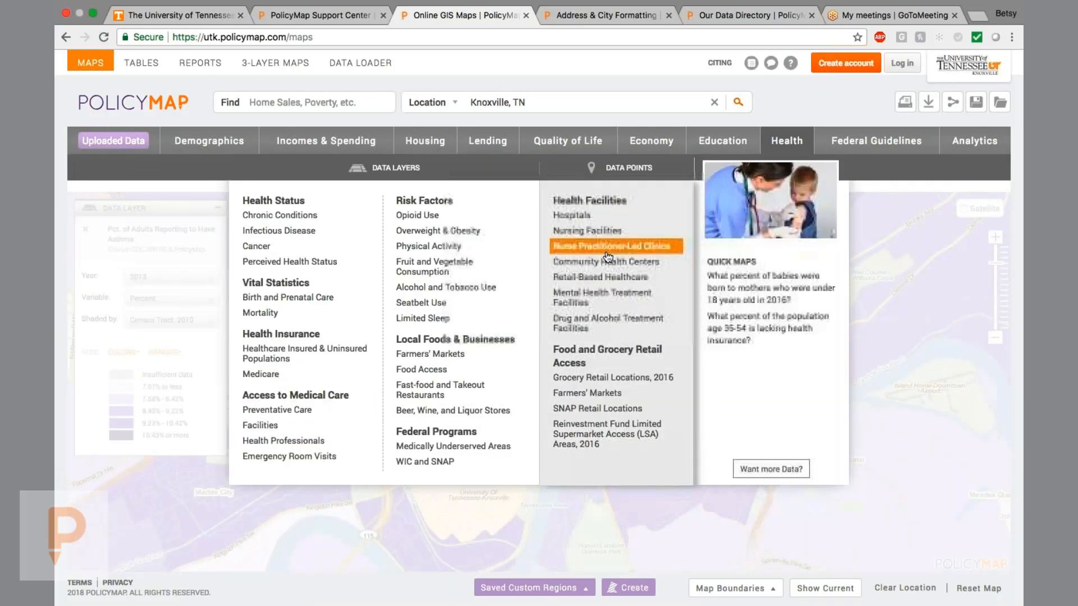
pyautogui.moveTo(612, 271)
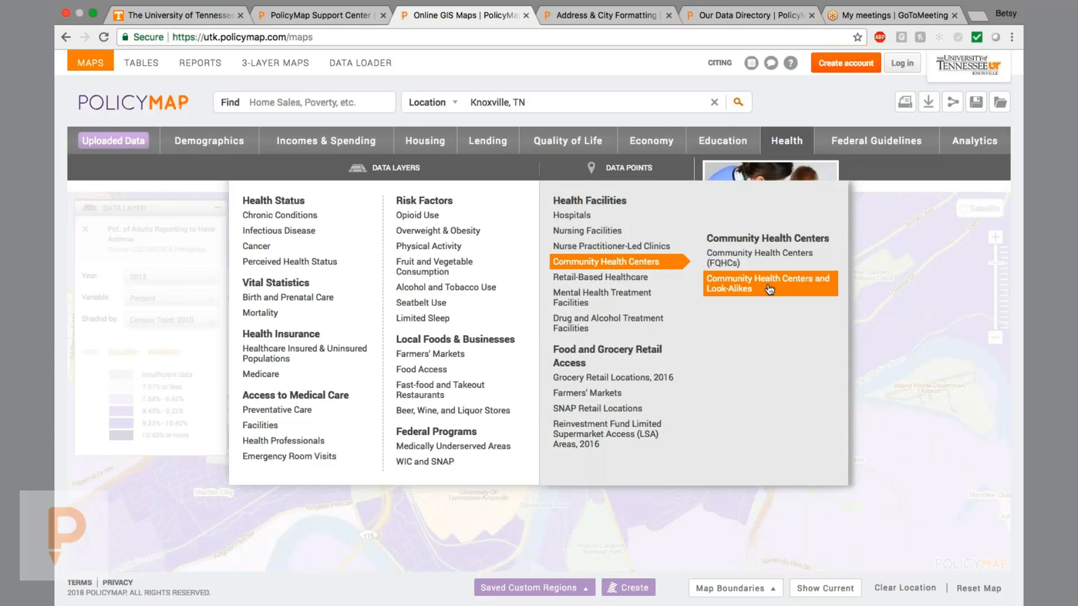
pyautogui.click(768, 283)
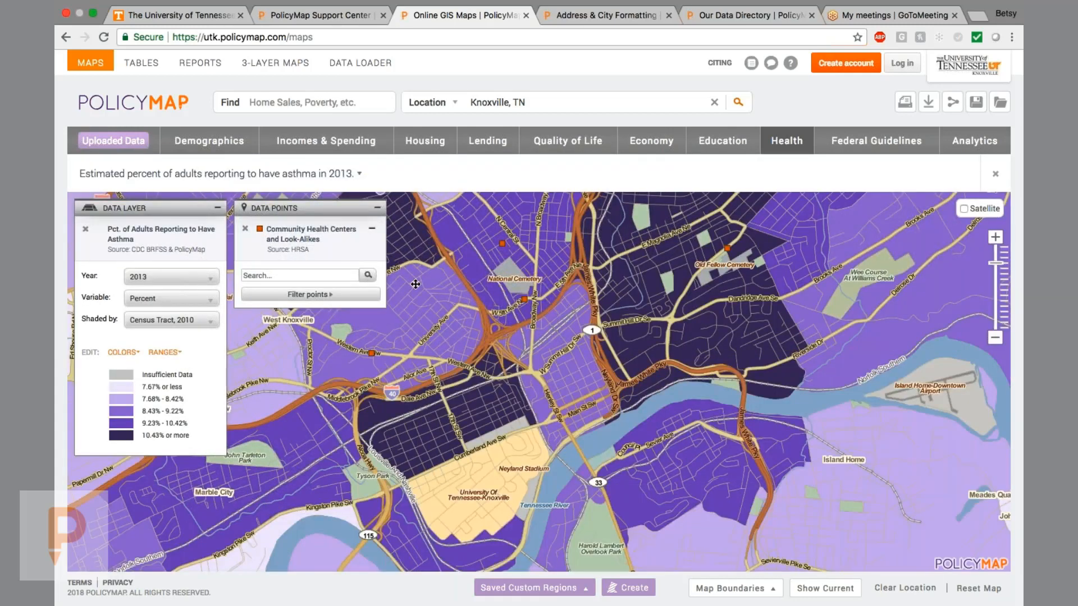
pyautogui.click(355, 296)
pyautogui.moveTo(435, 299)
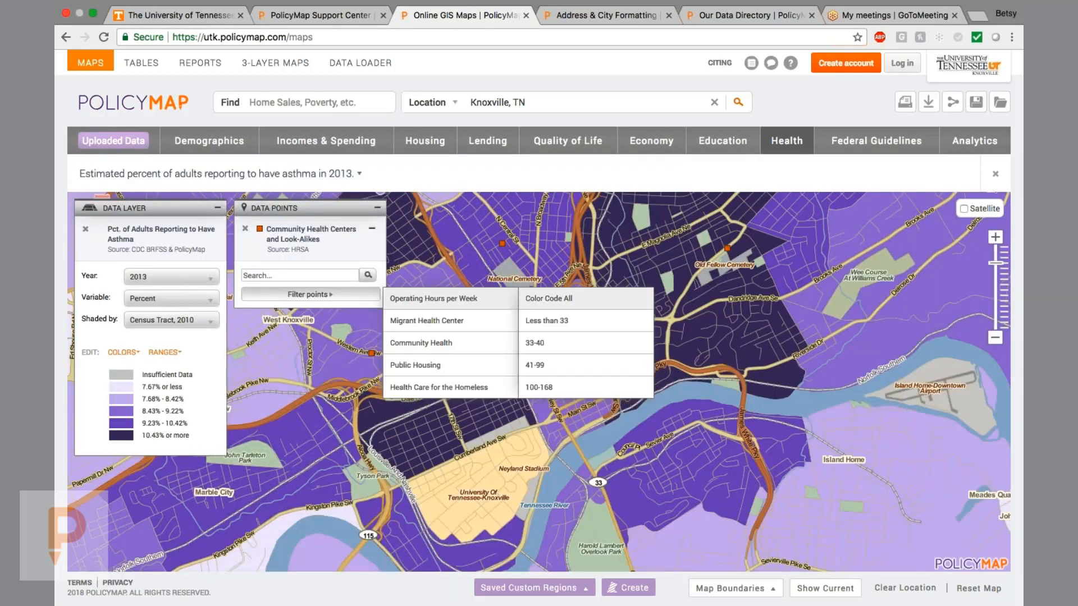
pyautogui.click(550, 299)
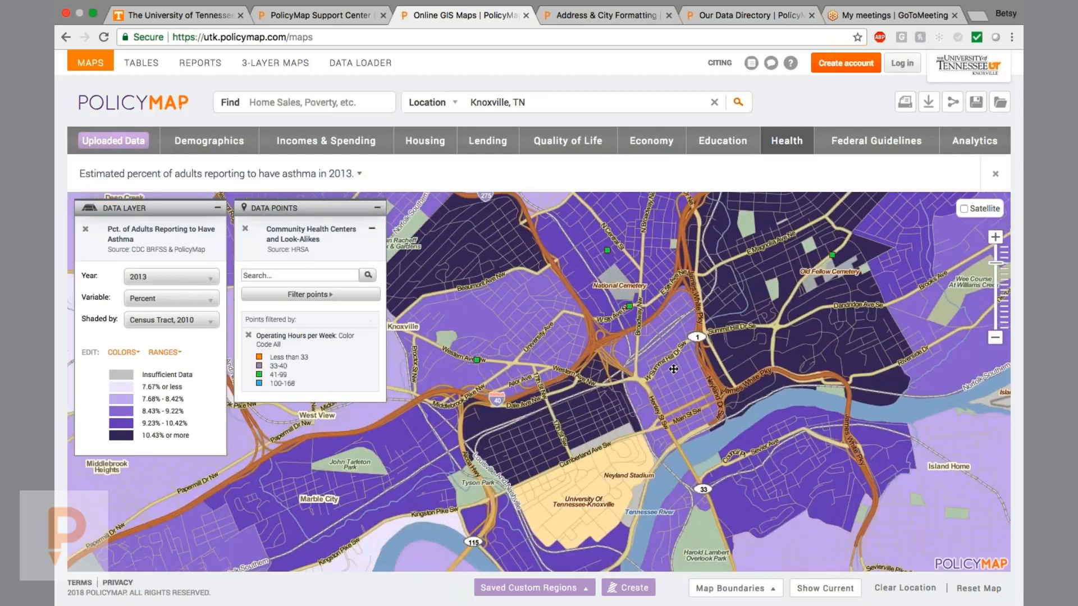
# Step: Compare the asthma values of the census tract near Marble City and the one bordering the university campus
pyautogui.click(524, 446)
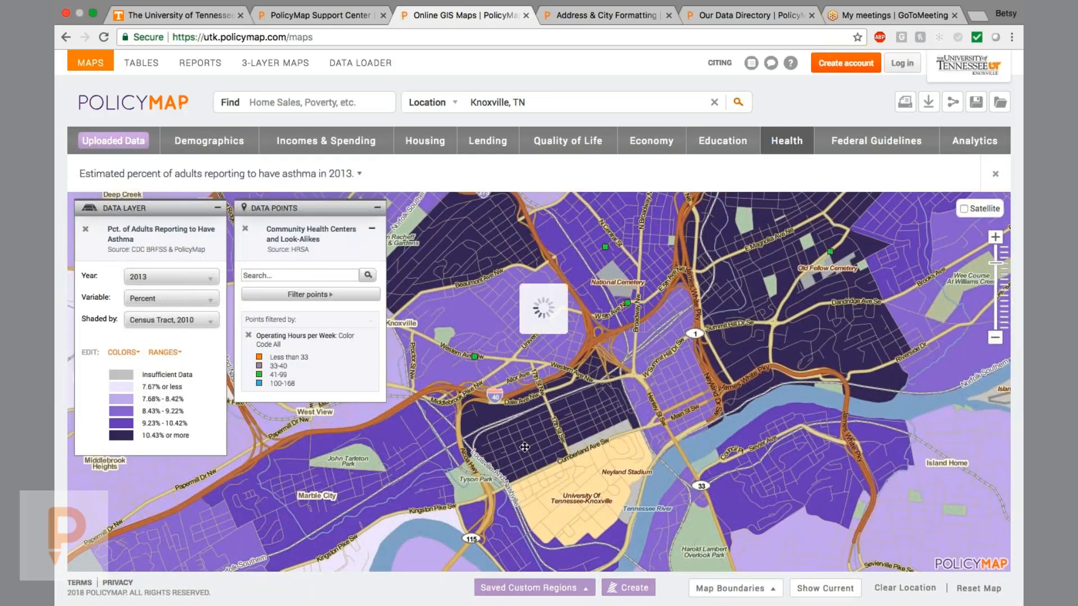
pyautogui.click(416, 477)
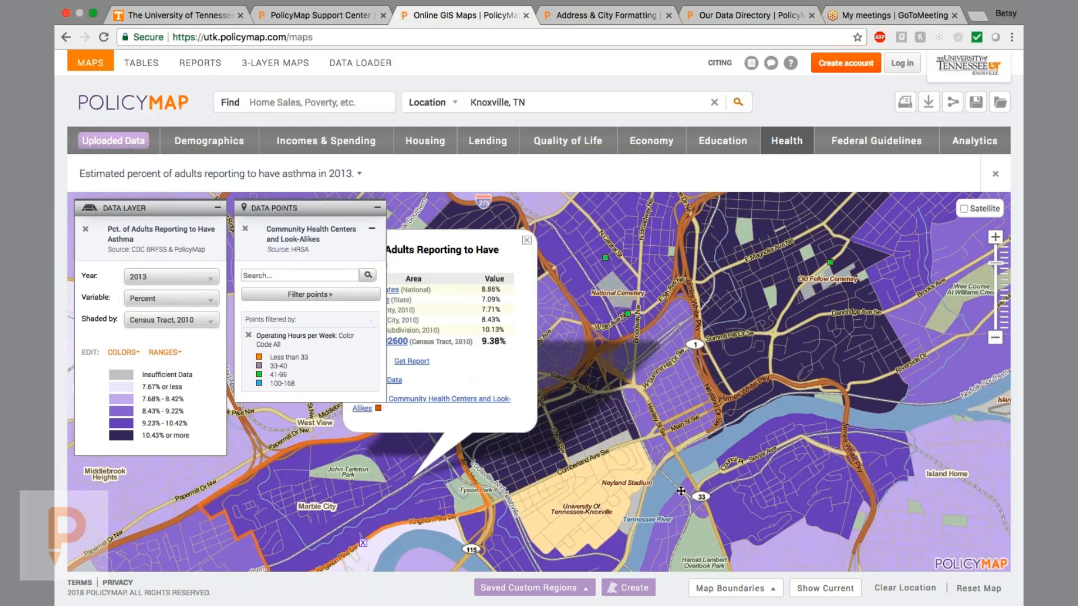
pyautogui.click(526, 240)
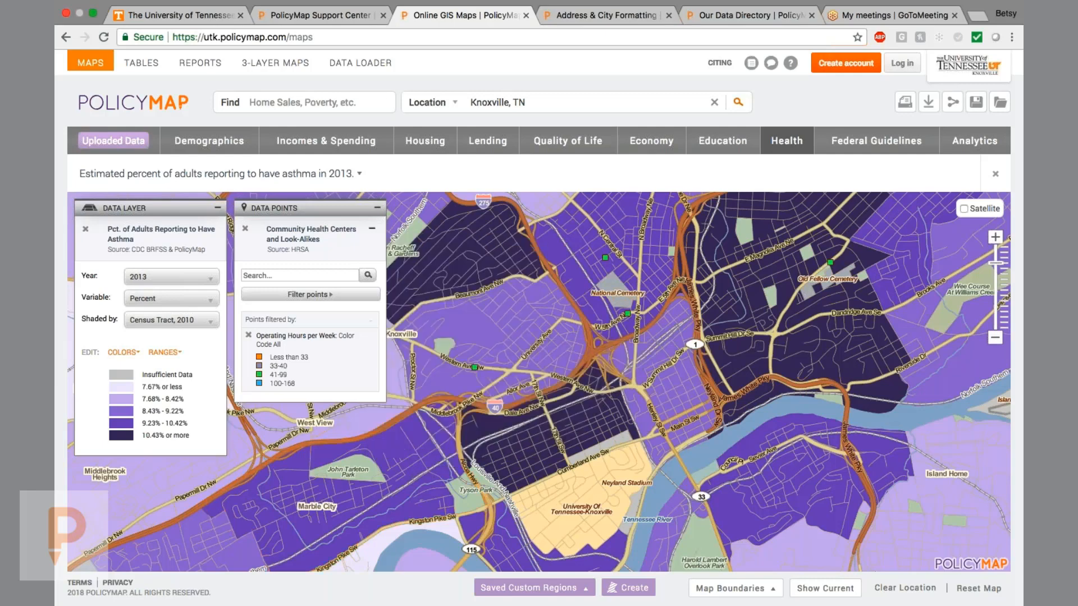
pyautogui.click(576, 443)
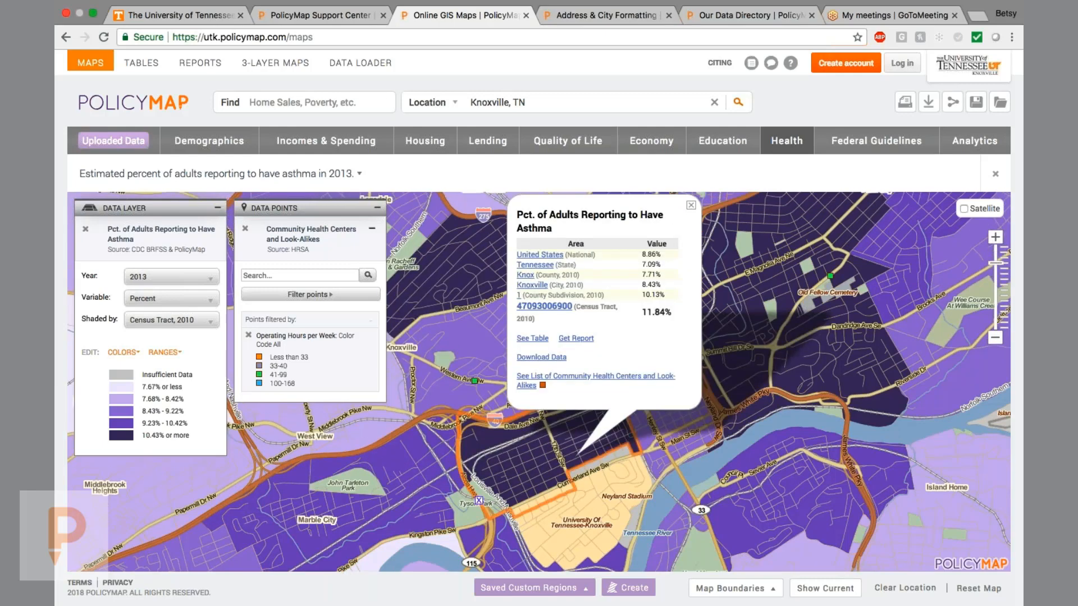
# Step: Map the CDC 500 Cities COPD layer for adults and view the values of a census tract near West Knoxville
pyautogui.moveTo(787, 145)
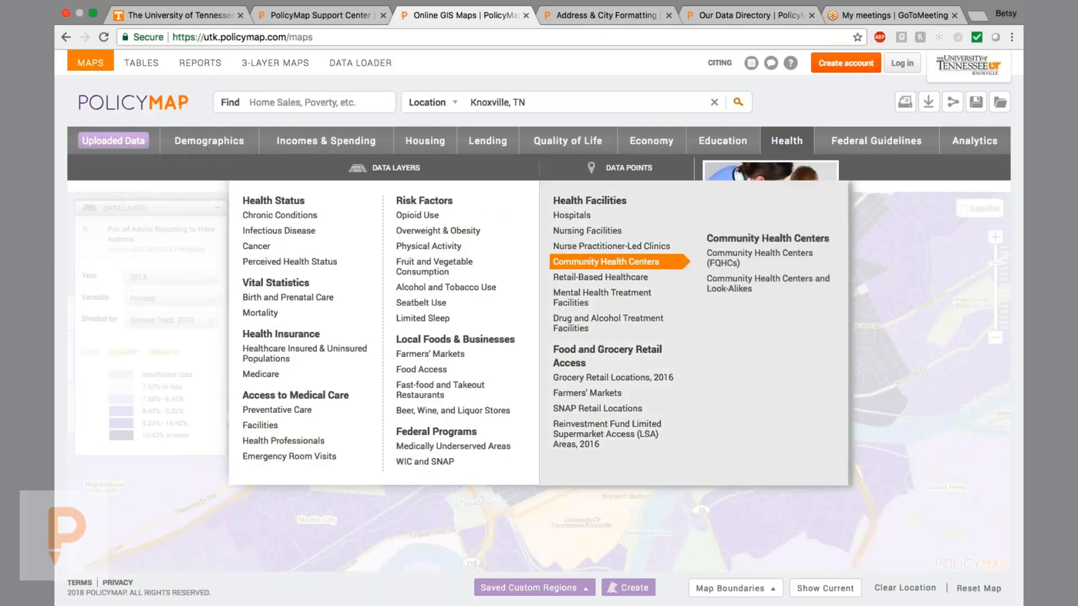
pyautogui.moveTo(305, 215)
pyautogui.moveTo(415, 248)
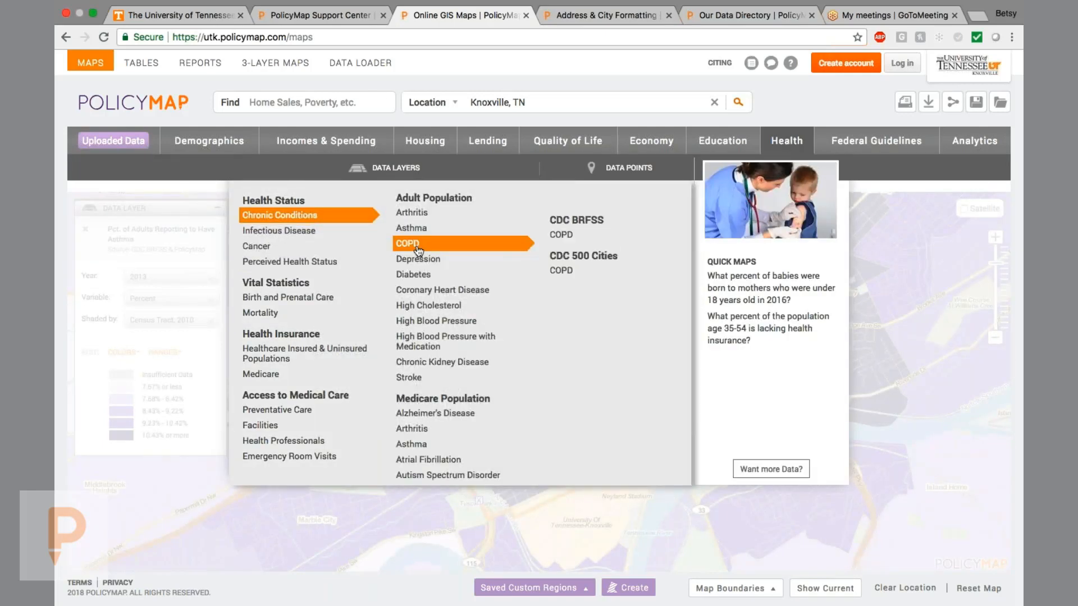
pyautogui.click(571, 272)
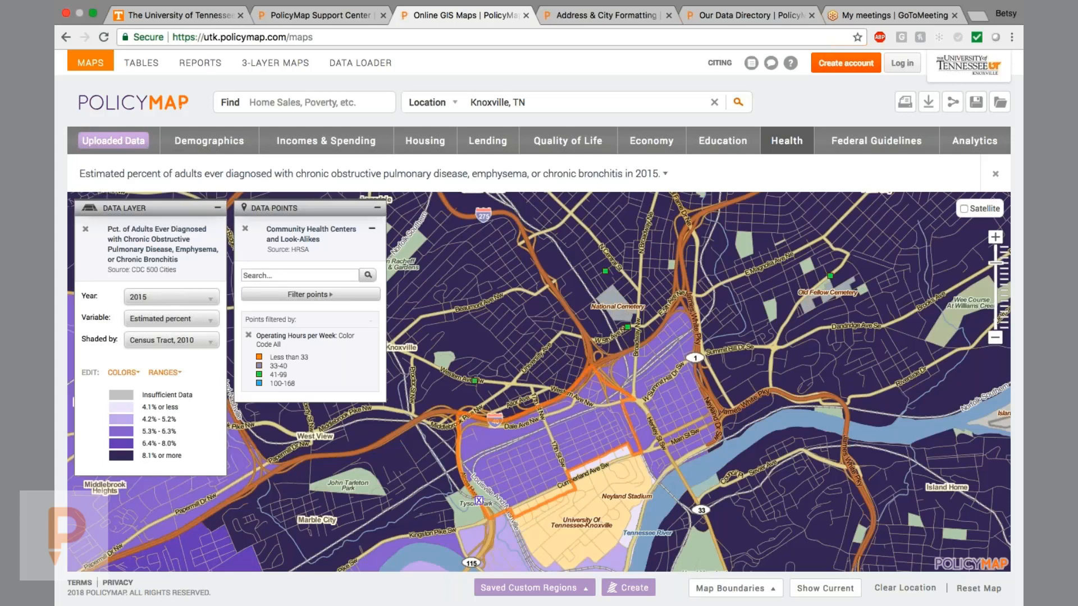
pyautogui.click(542, 308)
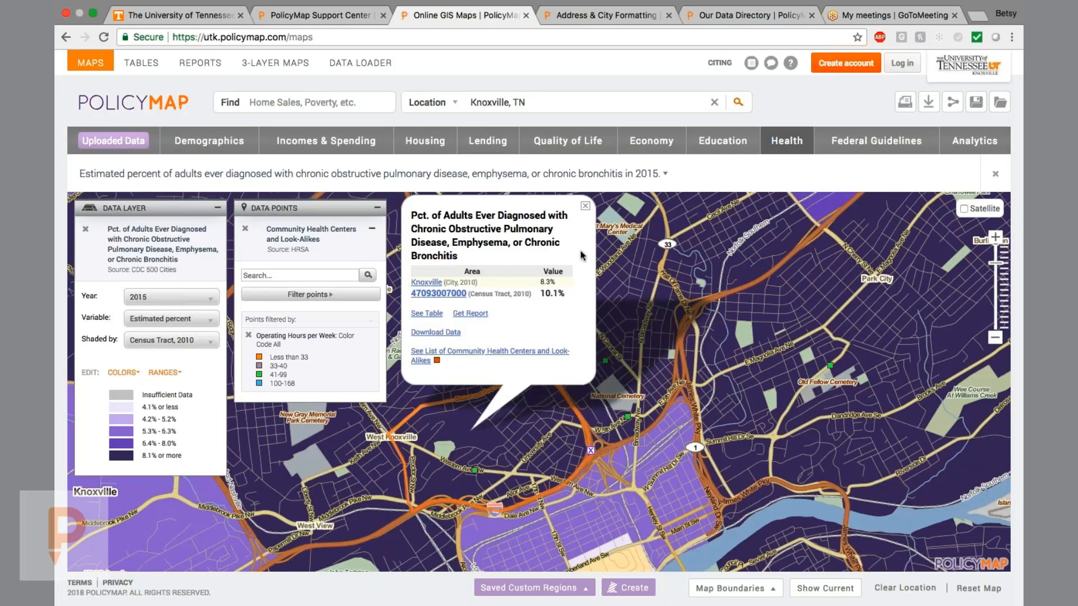
pyautogui.click(585, 205)
# Step: Map the percent of births by mothers 18-19 years old and remove the Community Health Centers and Look-Alikes points
pyautogui.click(786, 141)
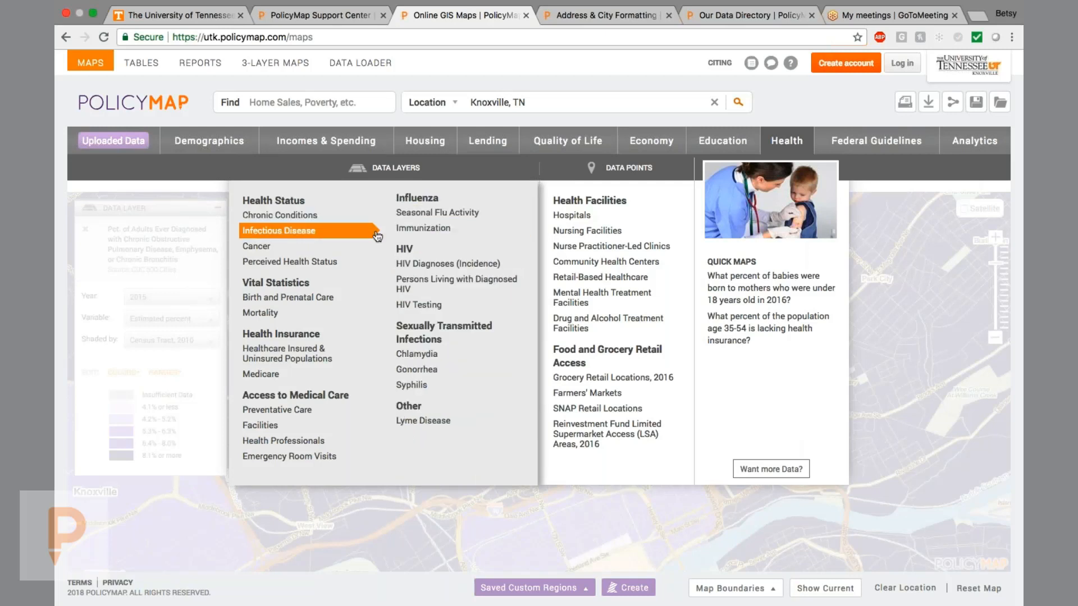
pyautogui.moveTo(340, 218)
pyautogui.scroll(-2, 453, 335)
pyautogui.scroll(-3, 453, 335)
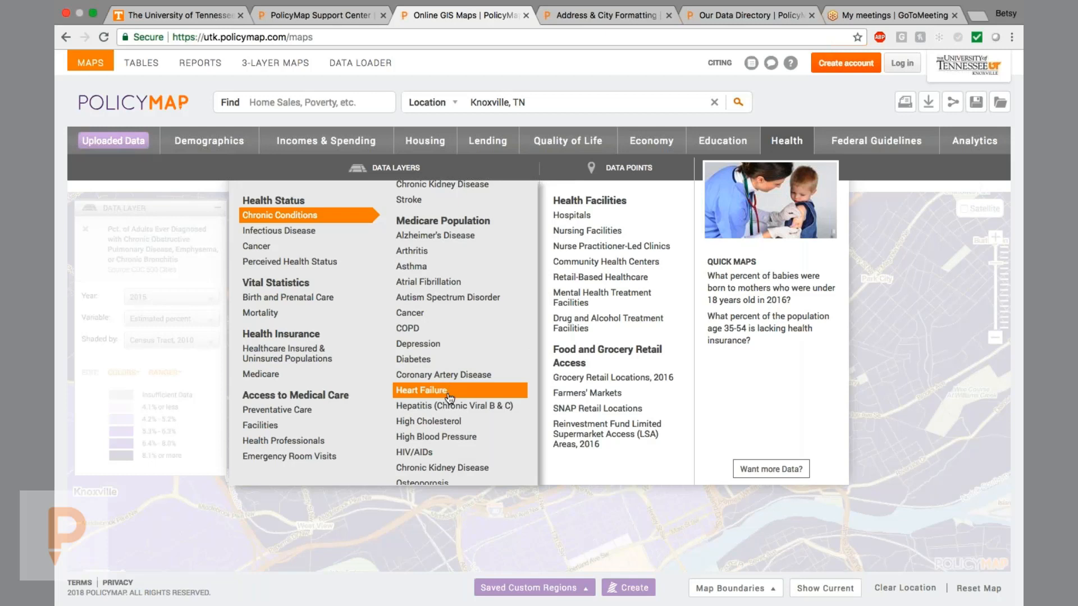
pyautogui.scroll(-1, 444, 436)
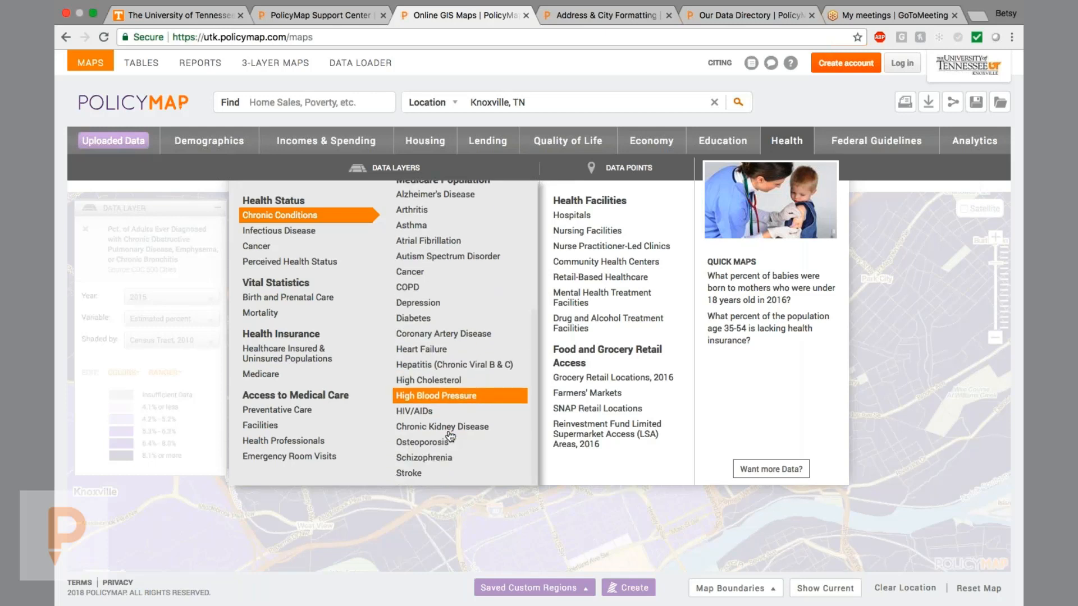
pyautogui.moveTo(264, 263)
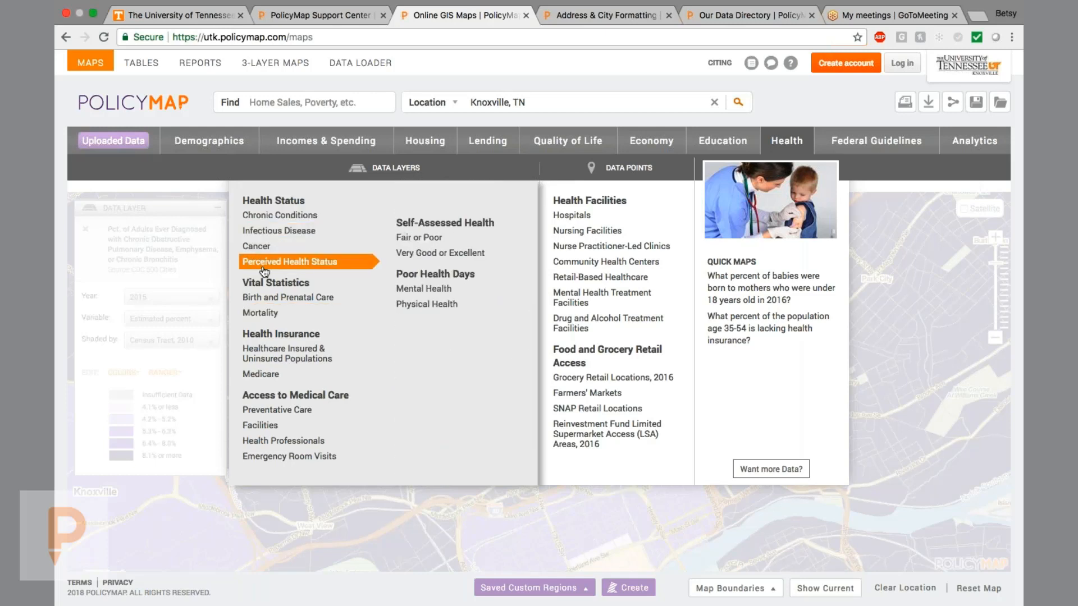
pyautogui.moveTo(278, 303)
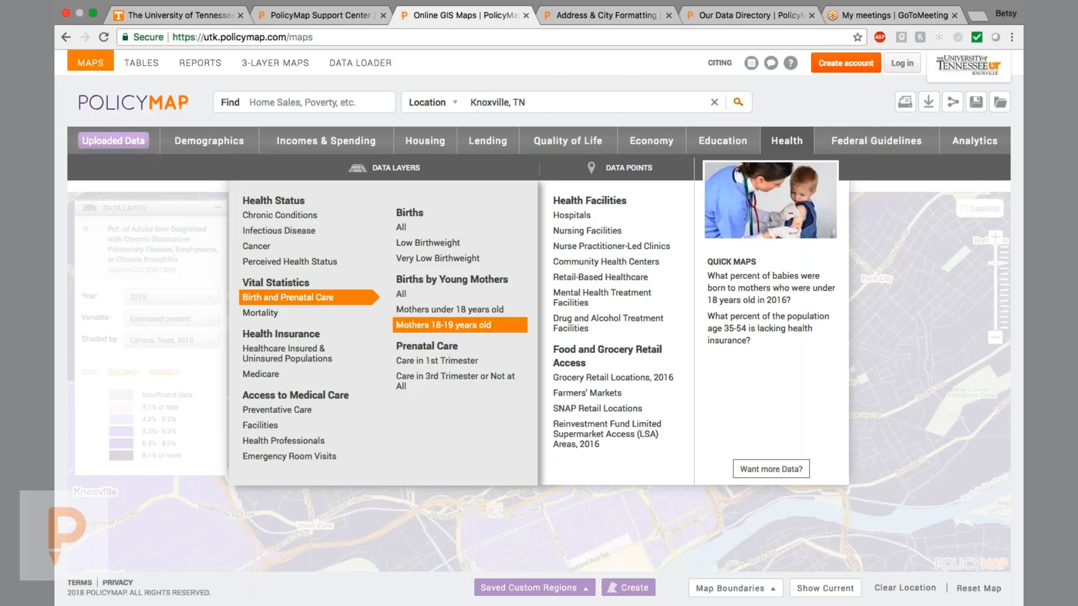
pyautogui.click(443, 325)
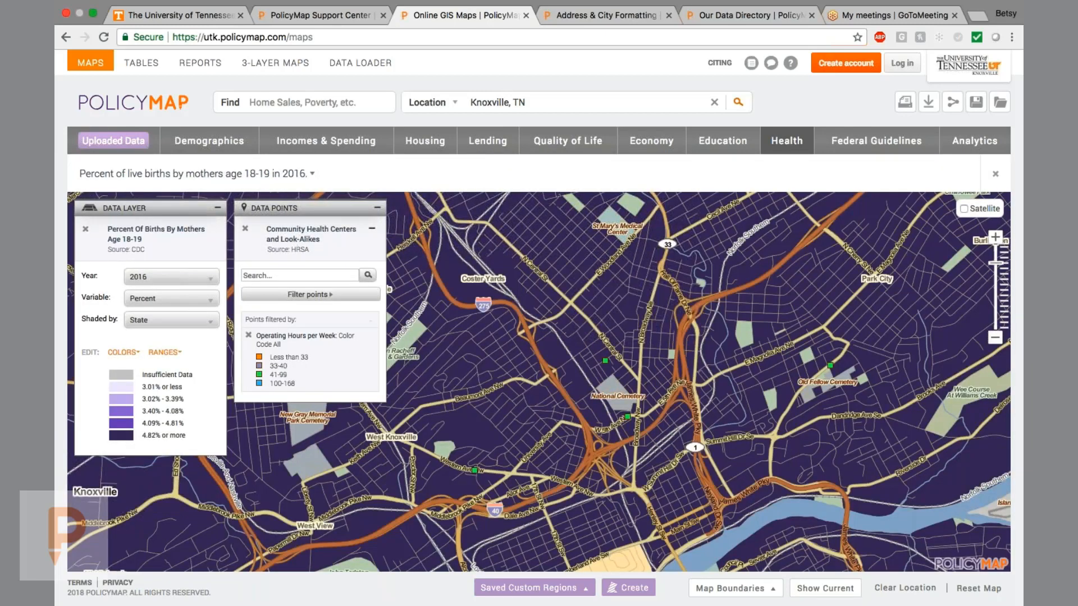
pyautogui.click(207, 323)
pyautogui.click(207, 324)
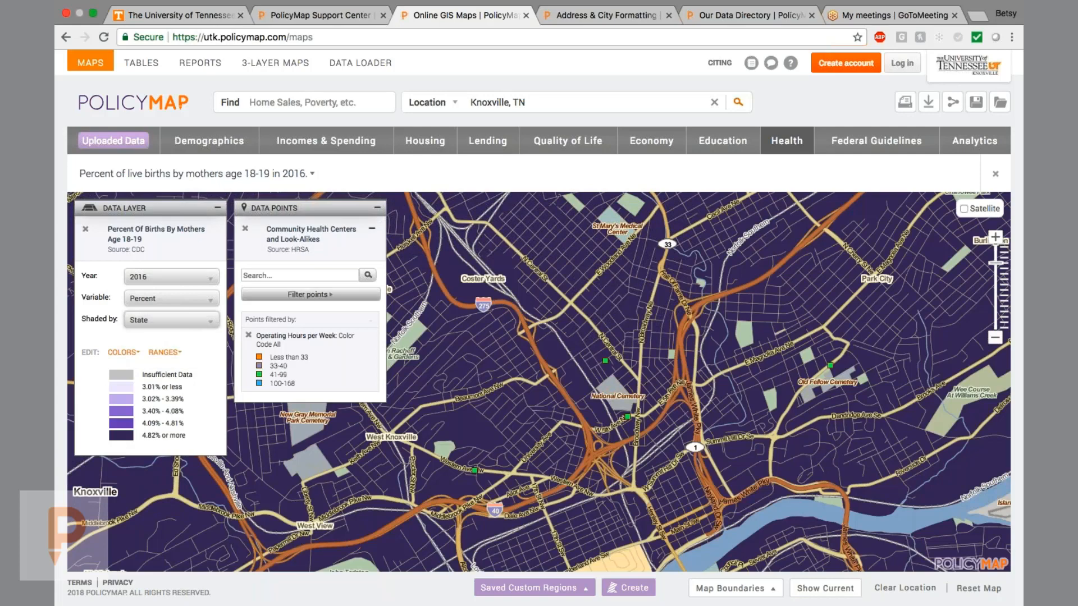
pyautogui.click(246, 229)
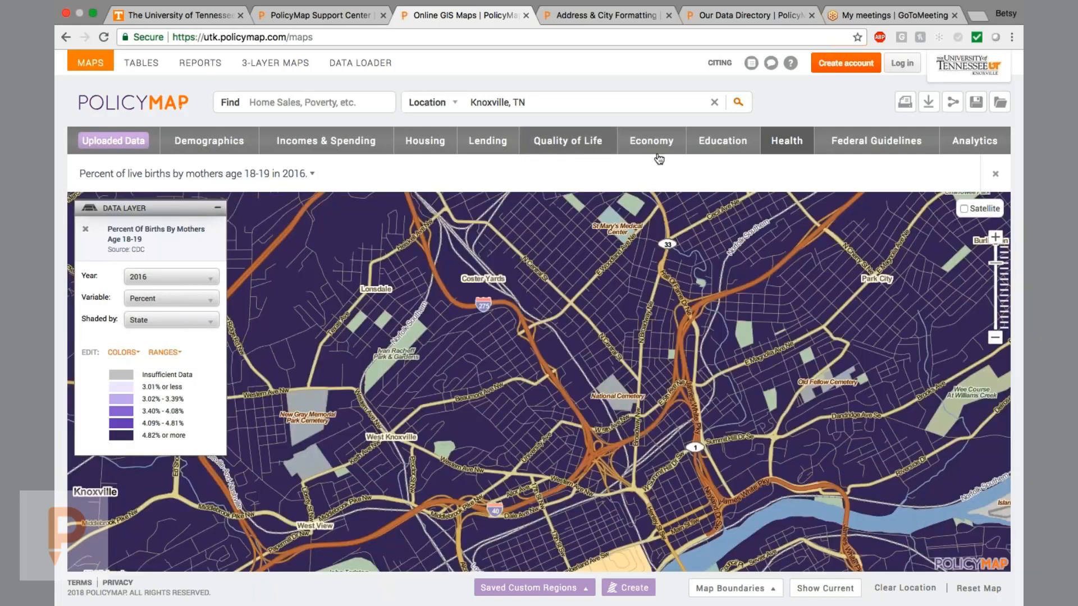
# Step: Map the number of Federally Qualified Health Centers and check which geographies the layer can be shaded by
pyautogui.click(777, 143)
pyautogui.moveTo(302, 429)
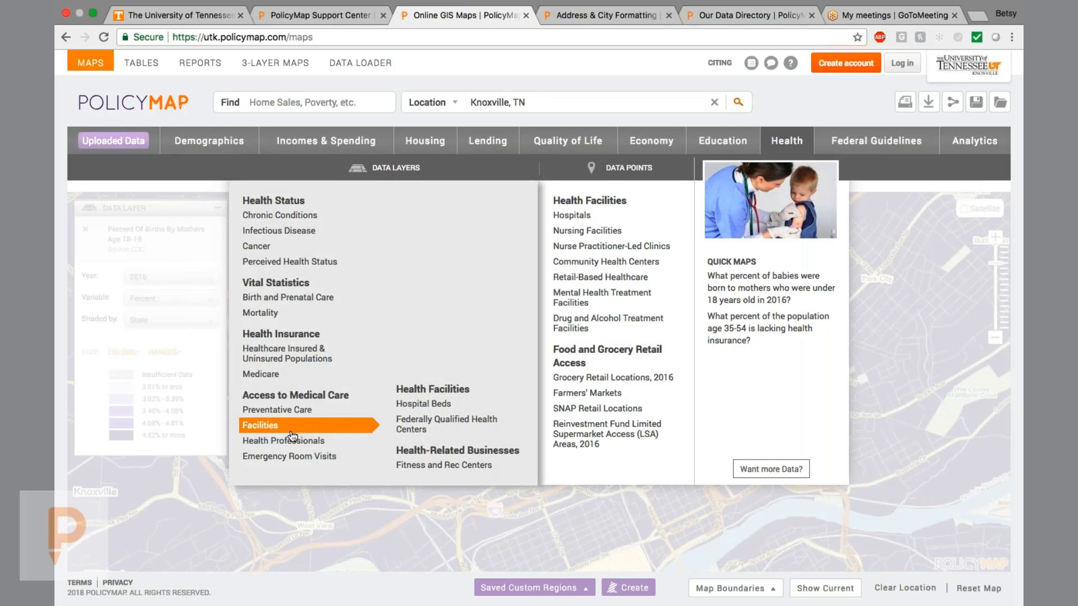
pyautogui.click(443, 424)
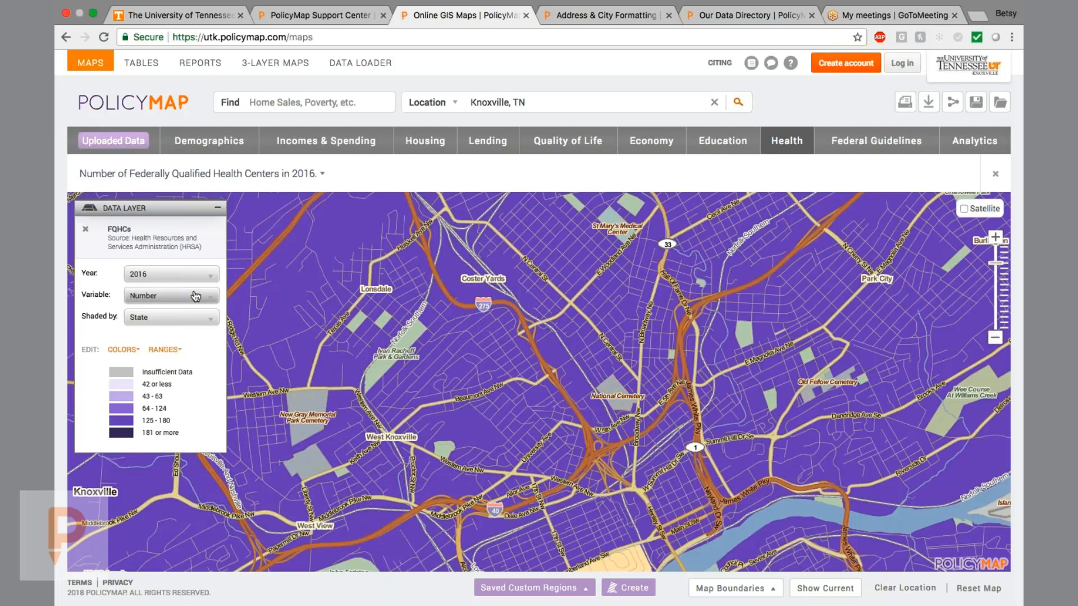
pyautogui.click(196, 320)
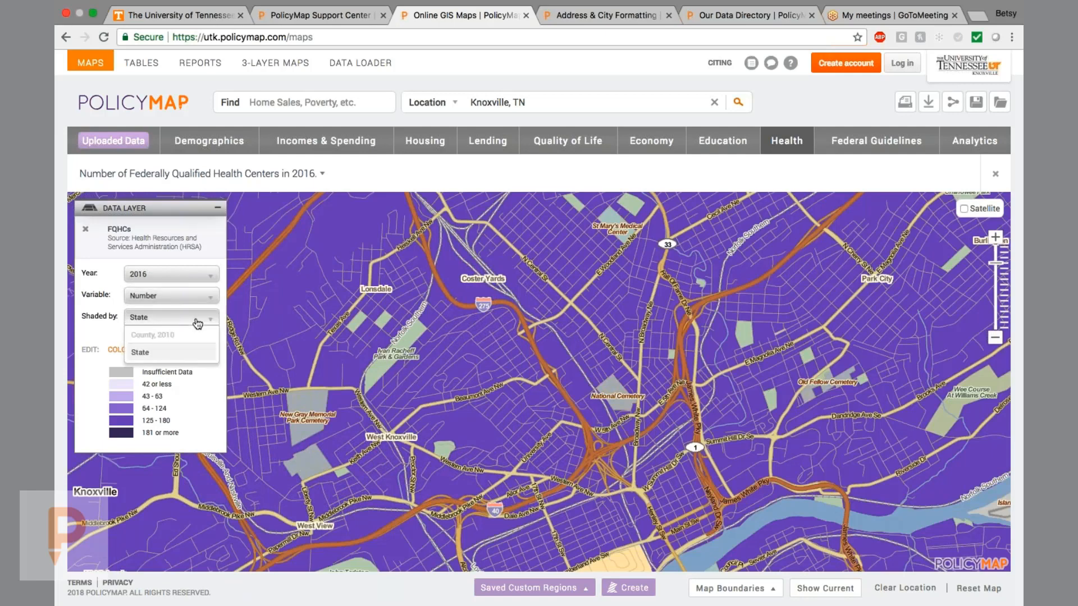
pyautogui.click(197, 324)
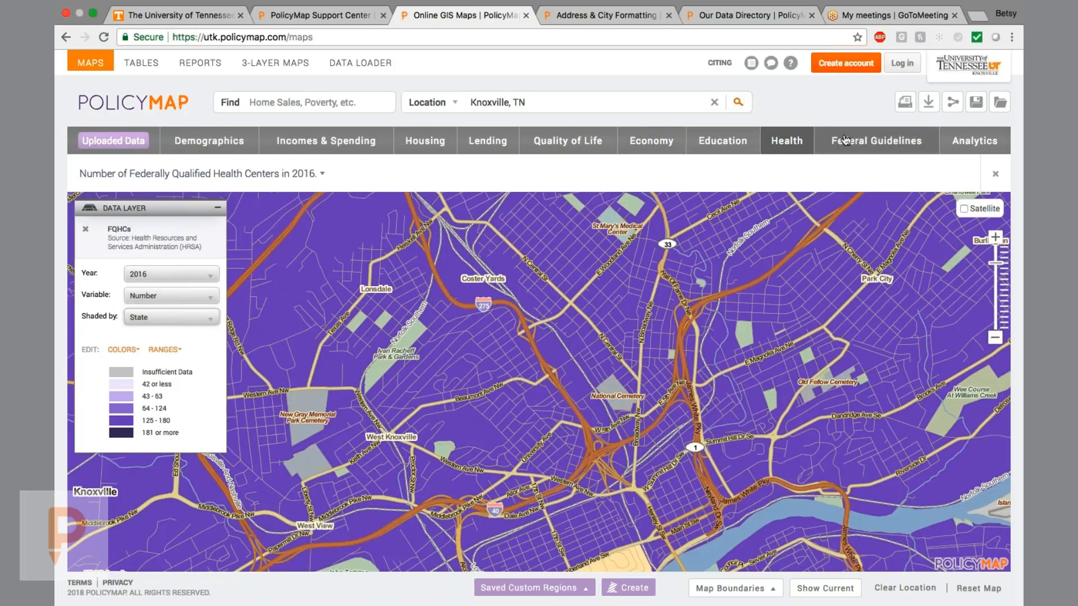
# Step: Map the opioid prescription rate per 100 people and check the layer's available shading geographies
pyautogui.click(781, 148)
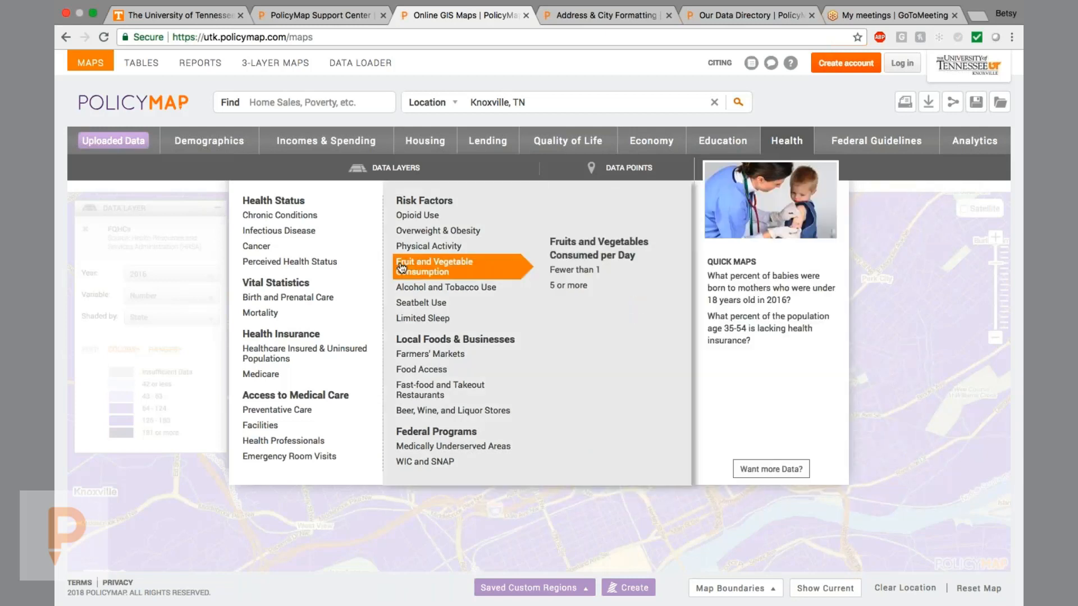
pyautogui.moveTo(413, 215)
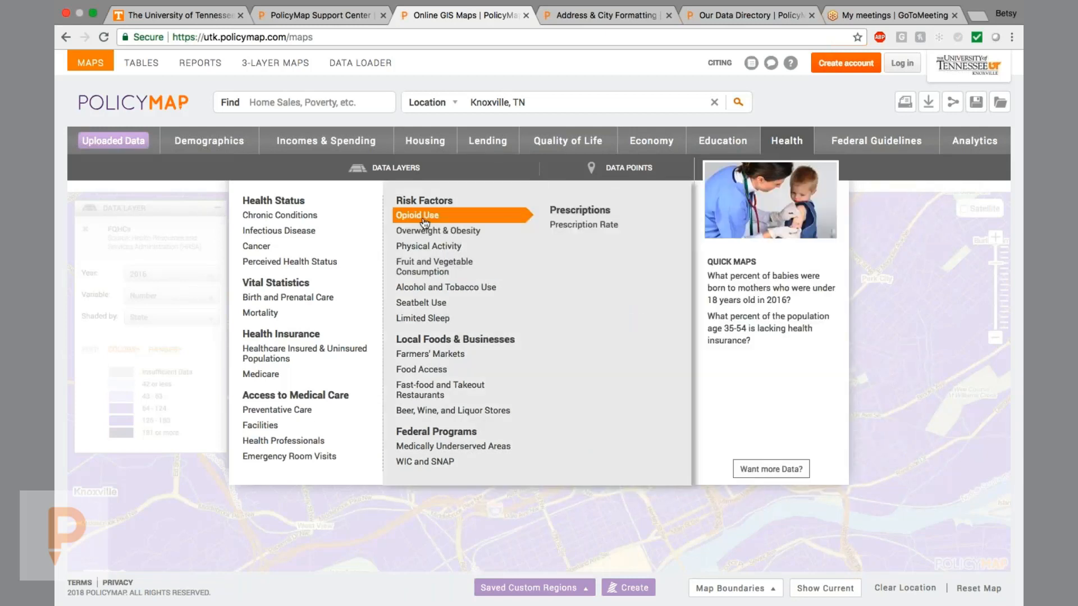
pyautogui.click(611, 225)
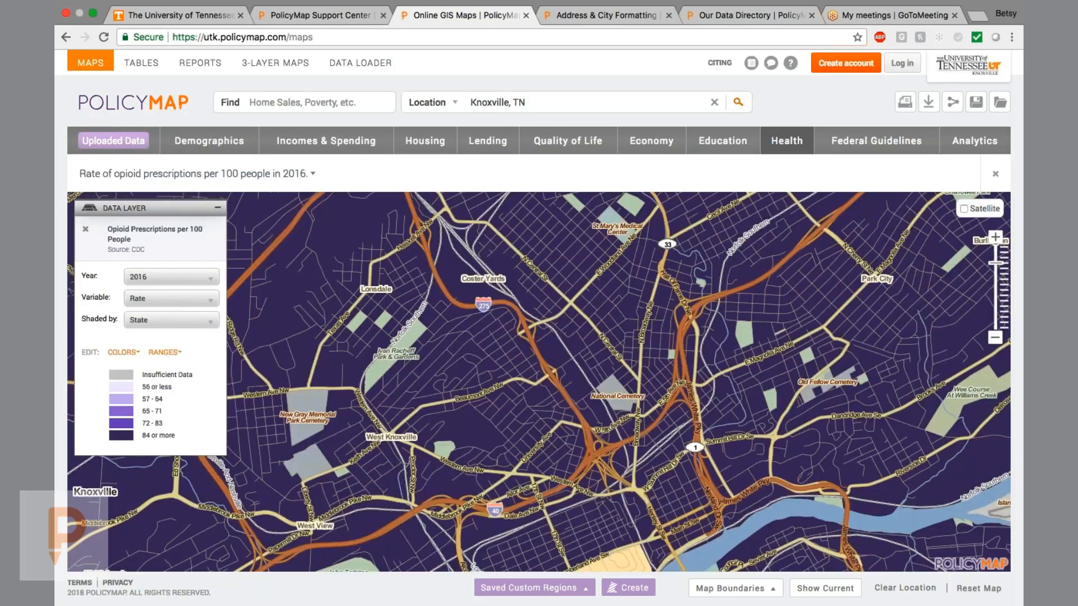
pyautogui.click(207, 321)
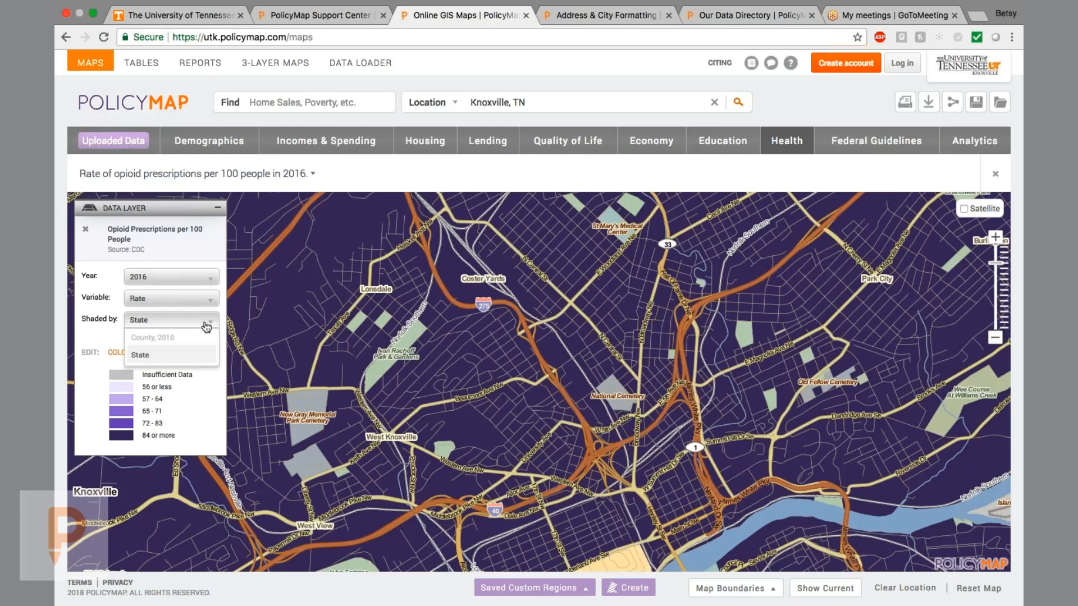
pyautogui.click(207, 326)
# Step: Move the map to the state of Tennessee and view its opioid prescriptions value
pyautogui.click(554, 105)
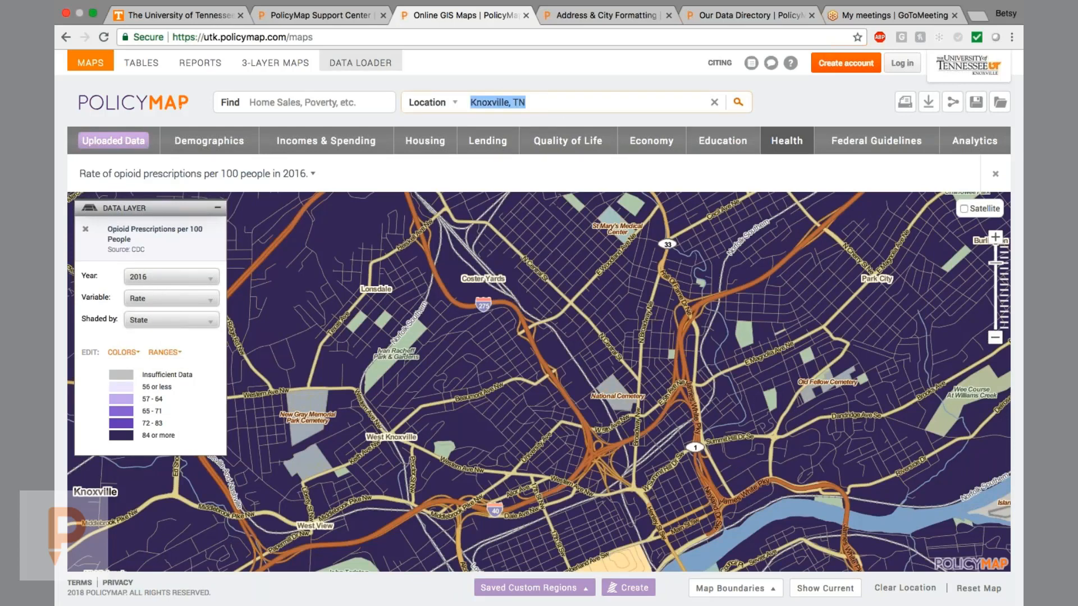
pyautogui.write('tn')
pyautogui.press('Return')
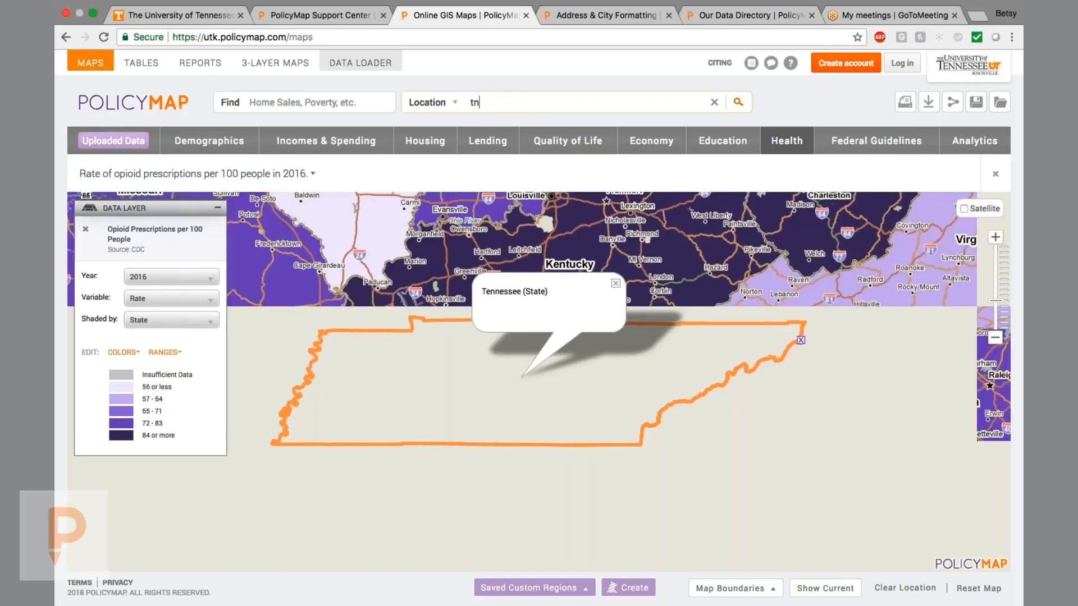
pyautogui.click(616, 283)
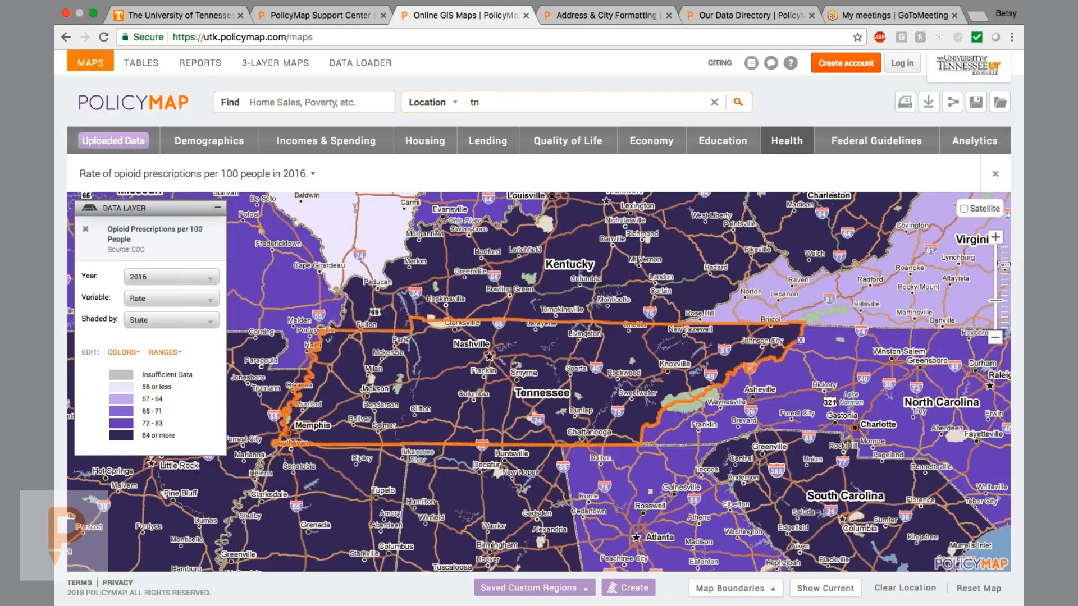
pyautogui.click(539, 389)
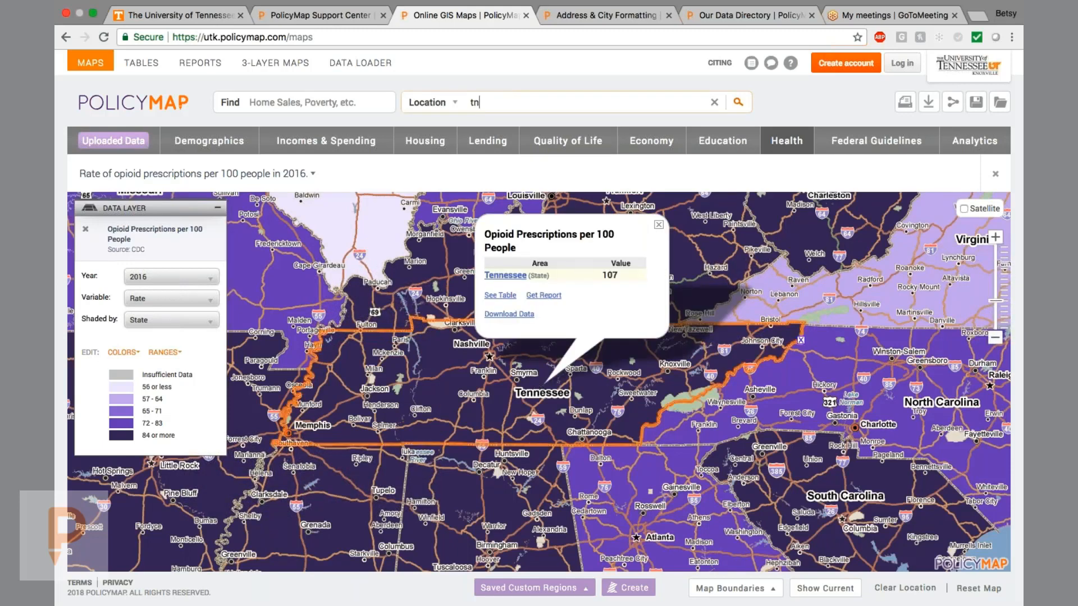
pyautogui.click(658, 226)
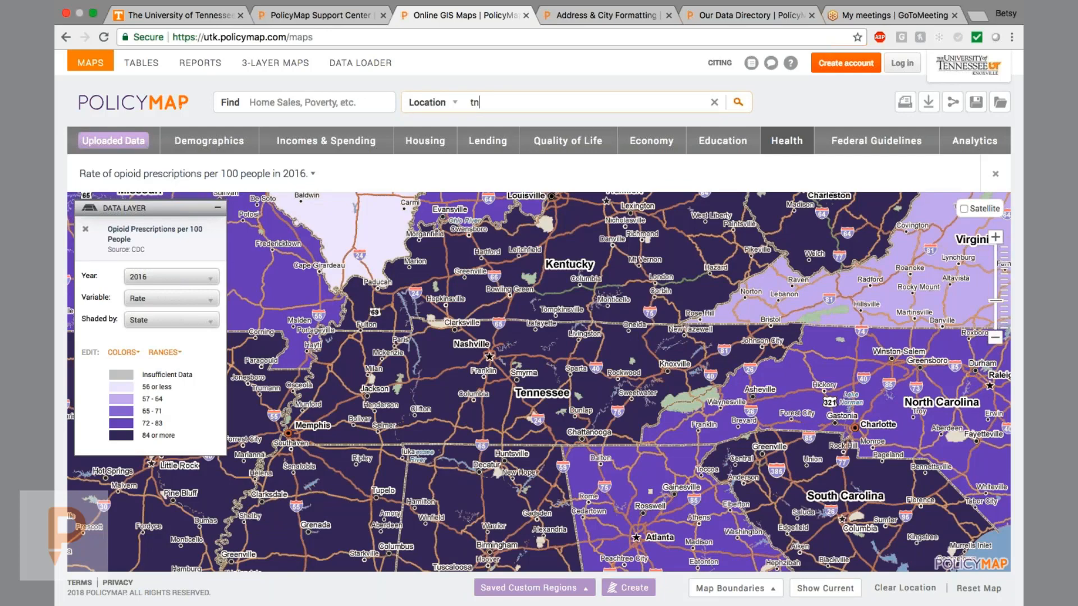
# Step: Map the estimated percent of adults reporting heavy drinking from the Alcohol and Tobacco Use data
pyautogui.click(786, 141)
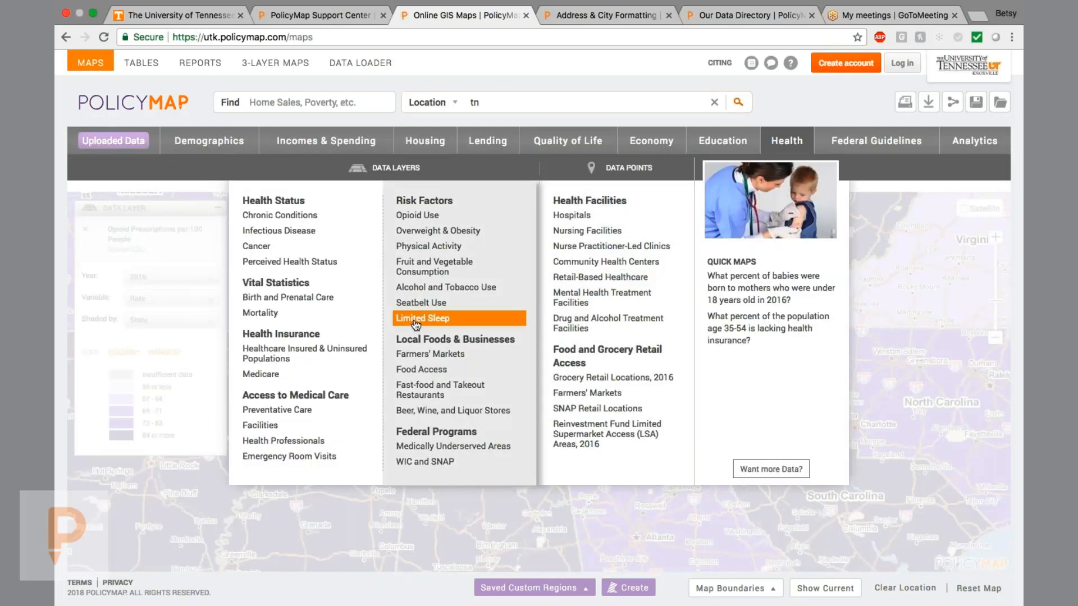
pyautogui.moveTo(436, 274)
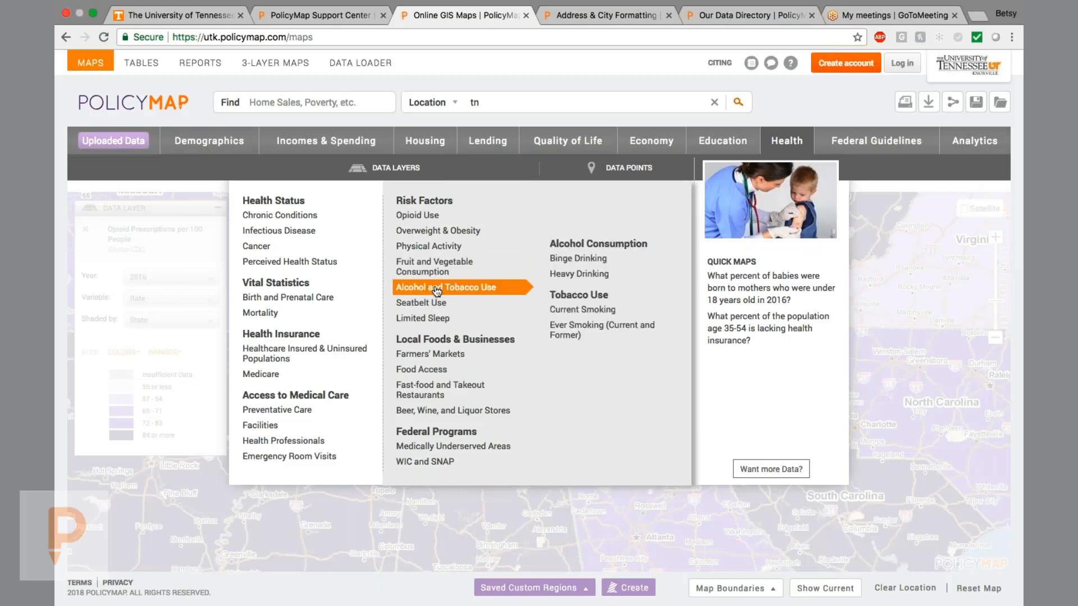
pyautogui.click(588, 275)
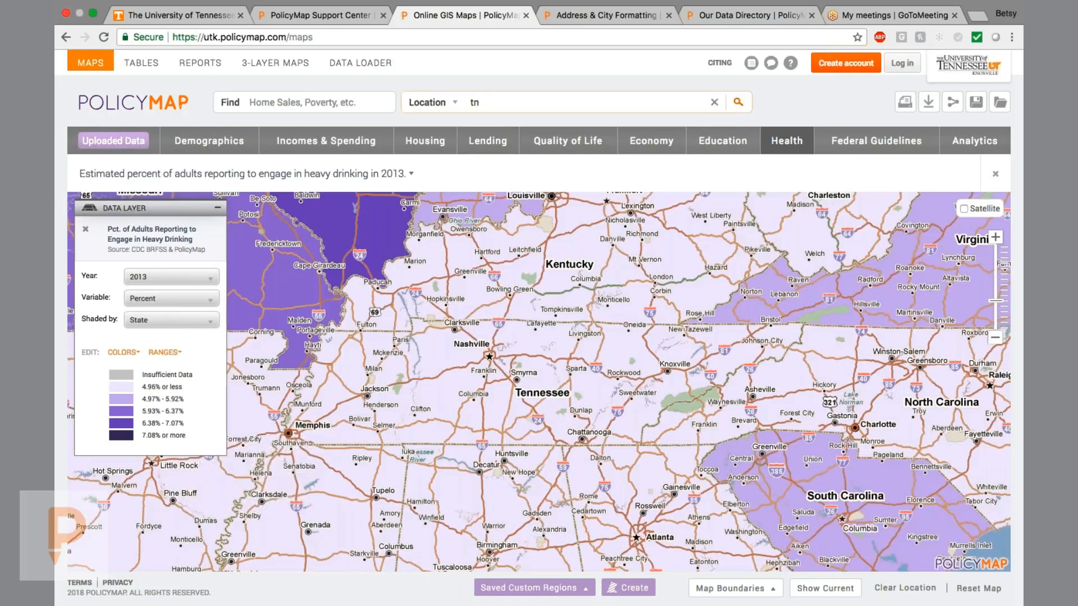
# Step: Move the map to Nashville-Davidson metropolitan government (balance), TN and shade the heavy drinking layer by City, 2010
pyautogui.press('BackSpace')
pyautogui.press('BackSpace')
pyautogui.write('nashville')
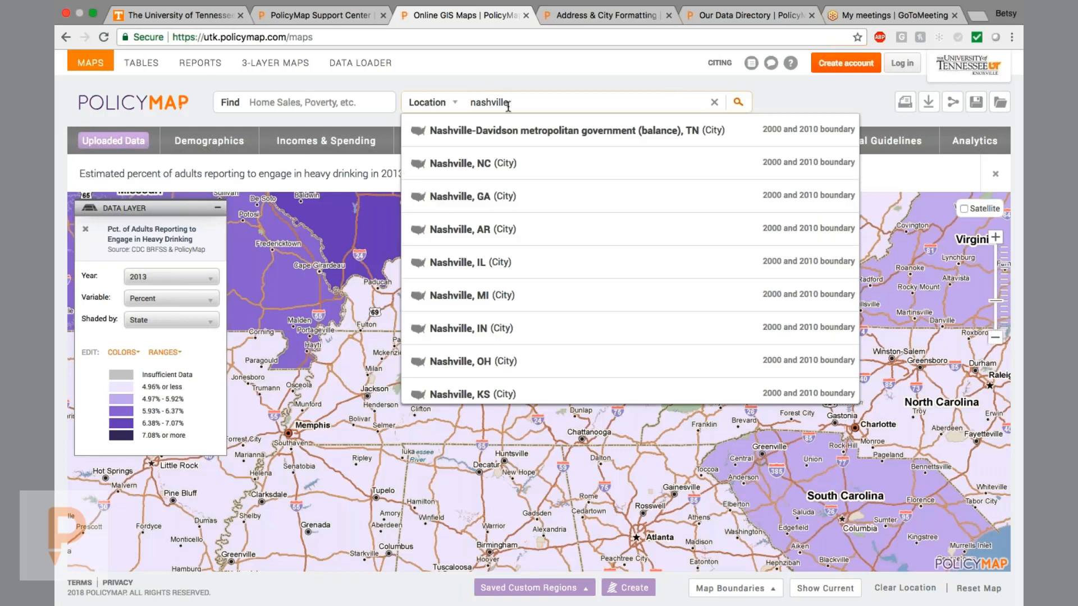
pyautogui.click(518, 141)
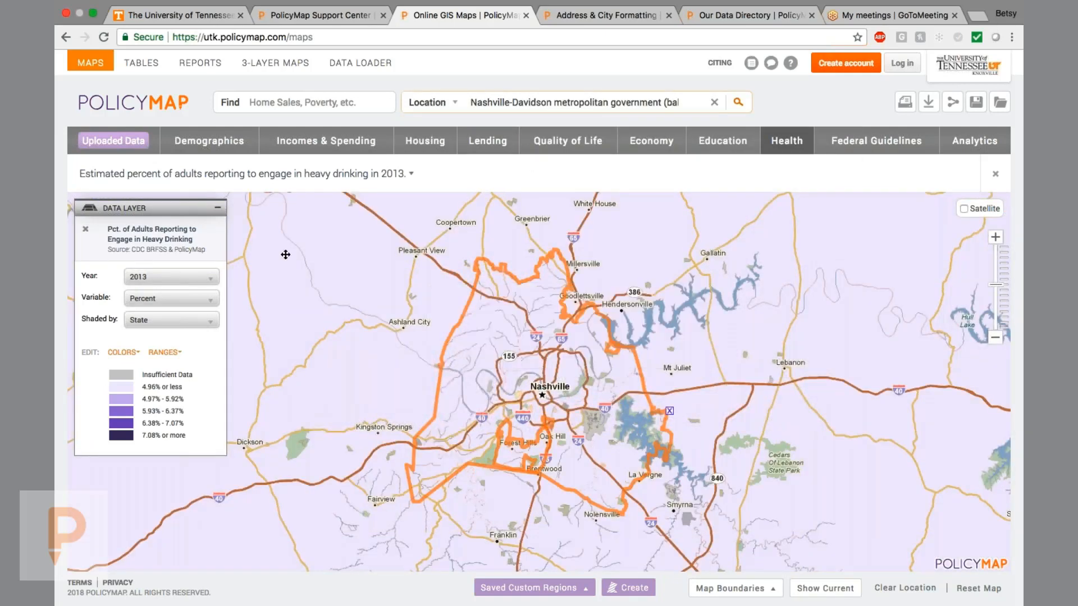
pyautogui.click(168, 298)
pyautogui.click(168, 336)
pyautogui.click(171, 320)
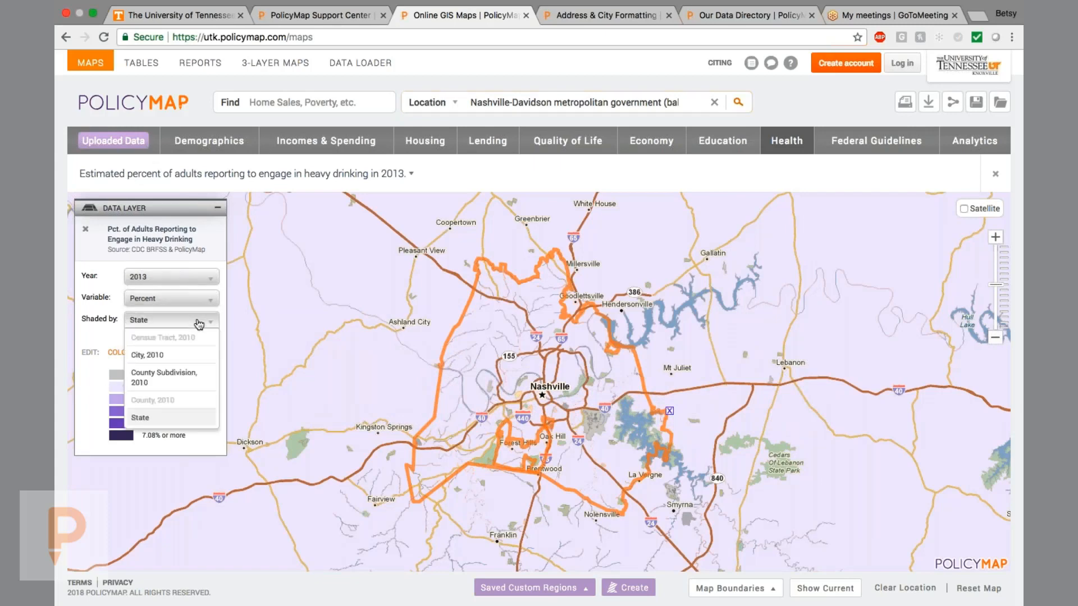
pyautogui.click(194, 353)
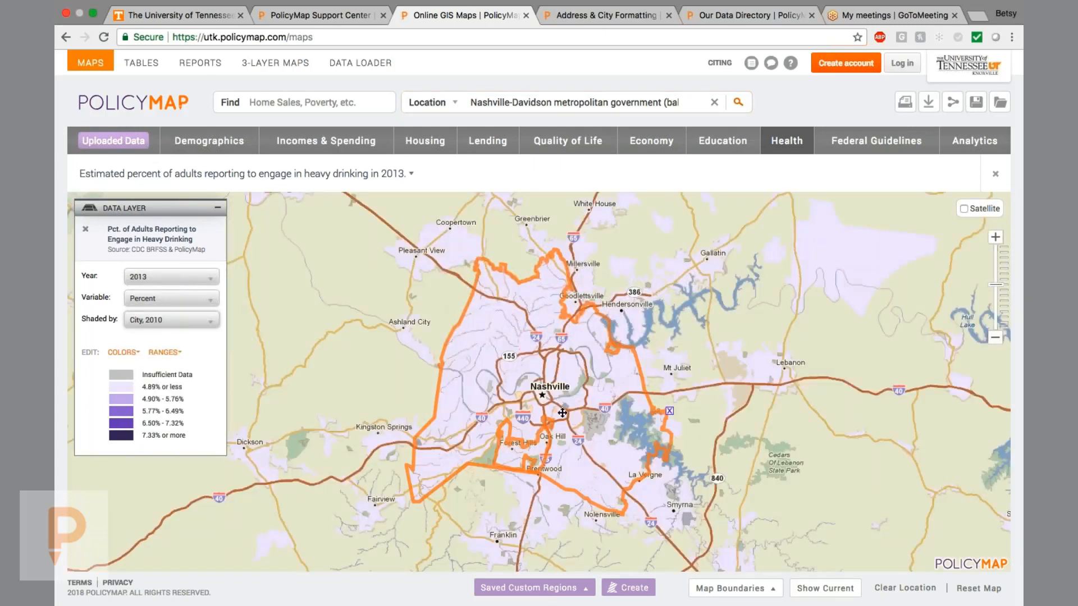
pyautogui.click(995, 337)
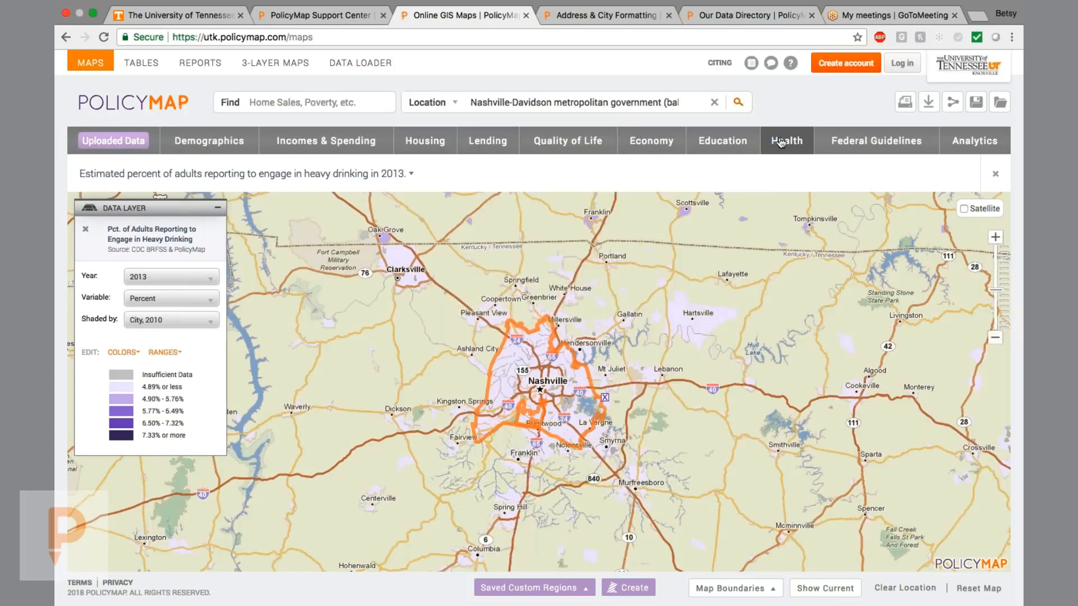
# Step: Map the federal Medically Underserved Areas layer across the wider region around Nashville
pyautogui.moveTo(781, 143)
pyautogui.moveTo(478, 289)
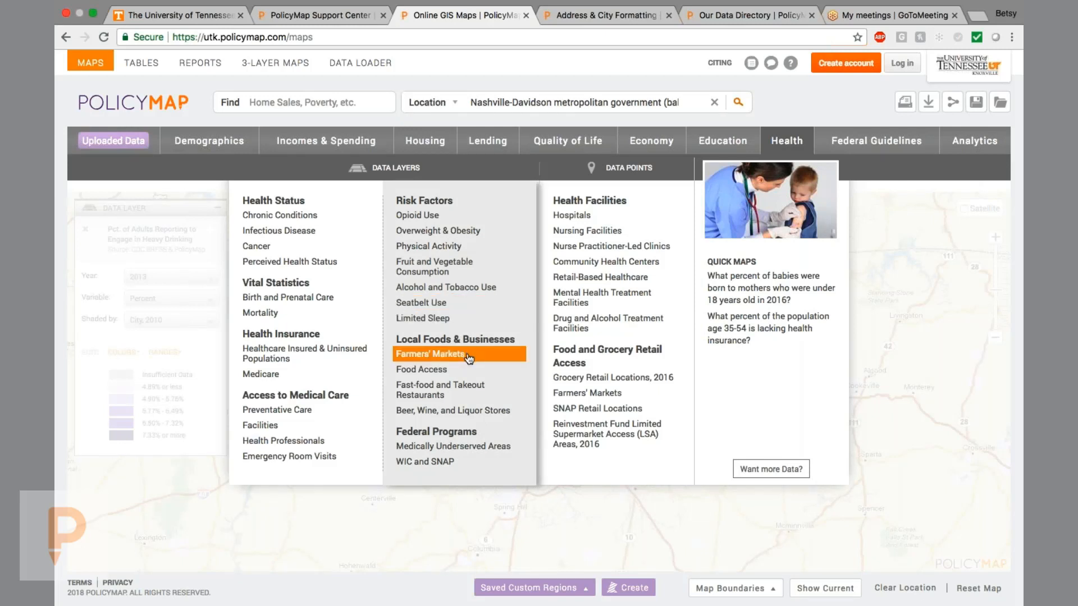
pyautogui.moveTo(465, 446)
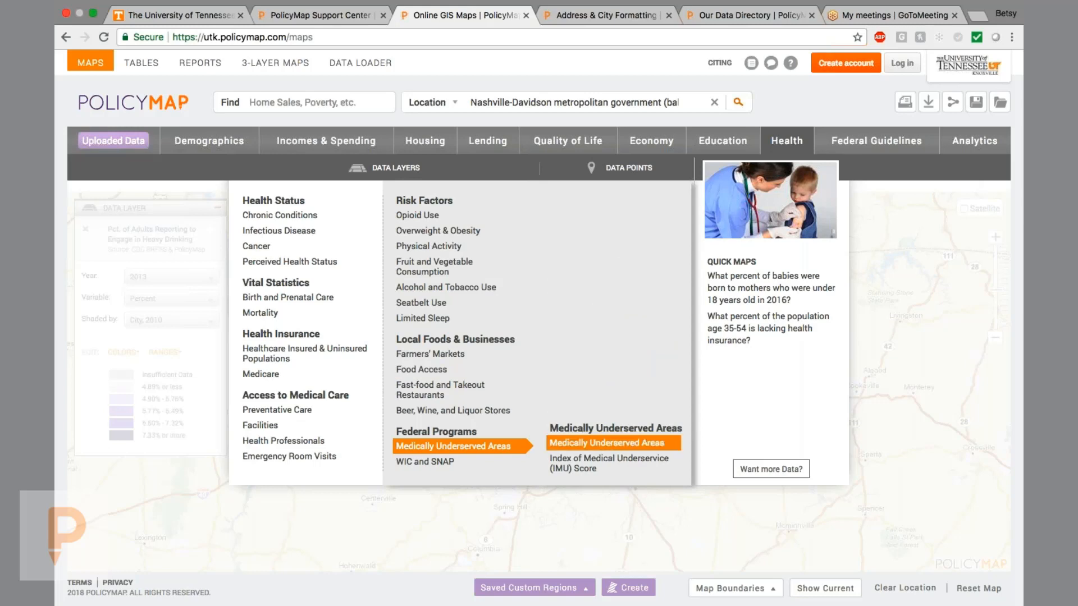
pyautogui.click(589, 443)
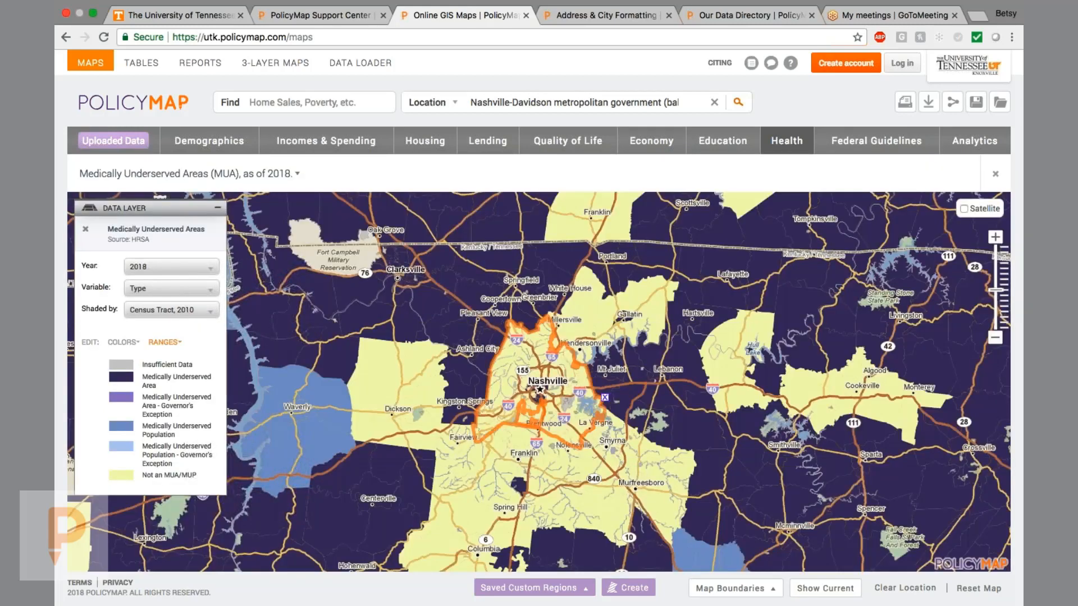
pyautogui.click(995, 338)
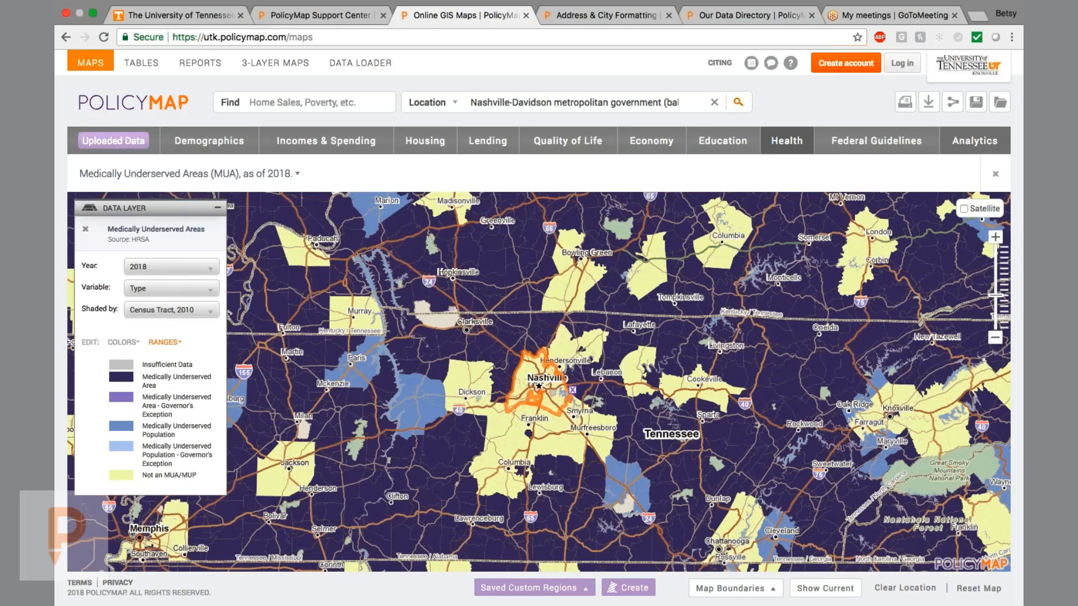
# Step: Map the Designated Tracts layer of the Qualified Opportunity Zones from the CDFI Fund data
pyautogui.click(892, 144)
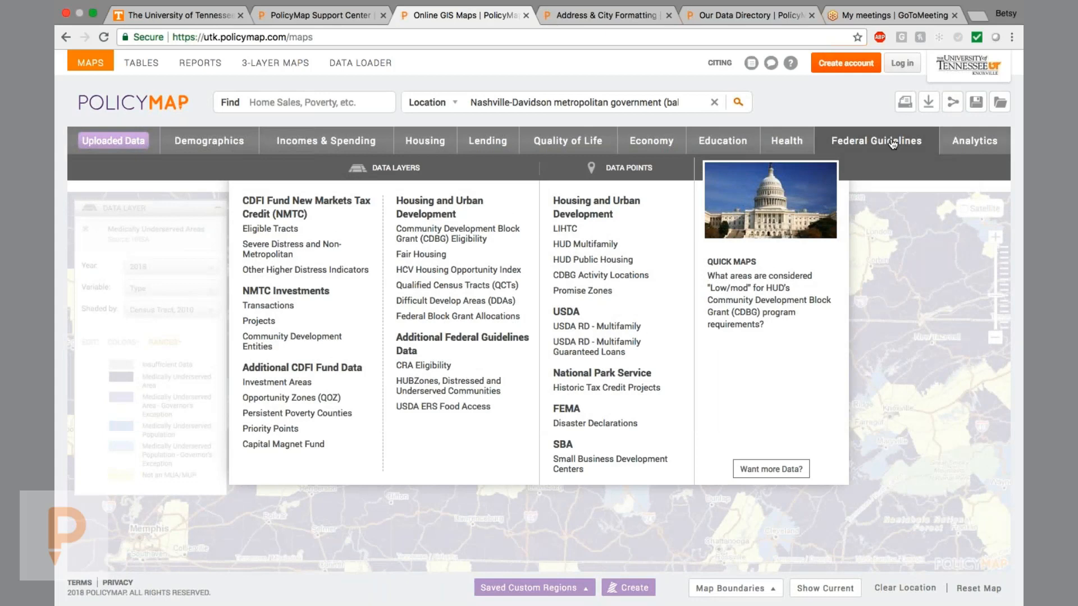
pyautogui.moveTo(284, 405)
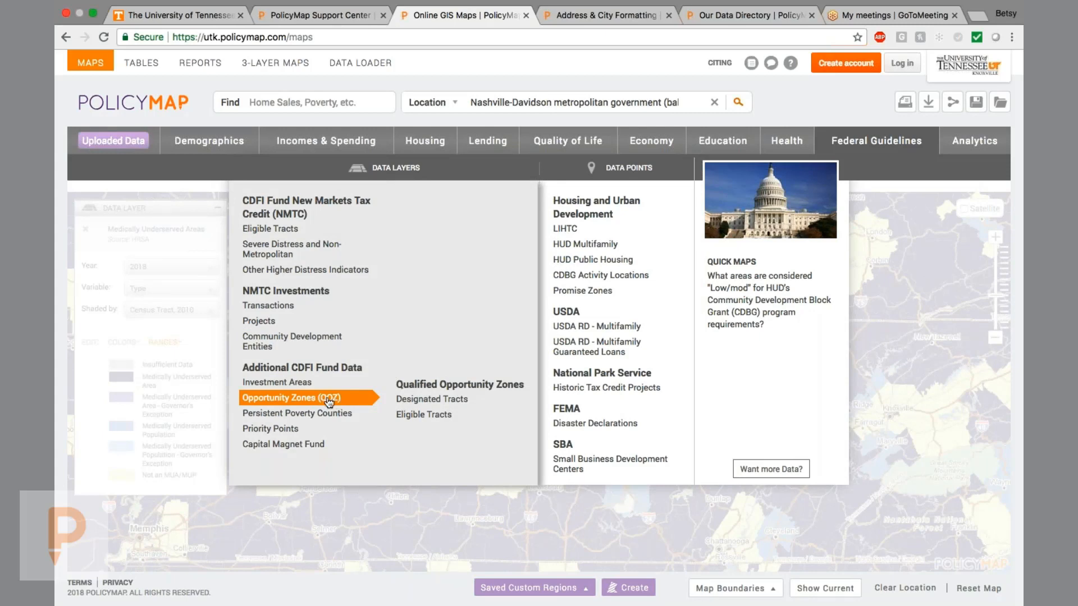
pyautogui.click(435, 399)
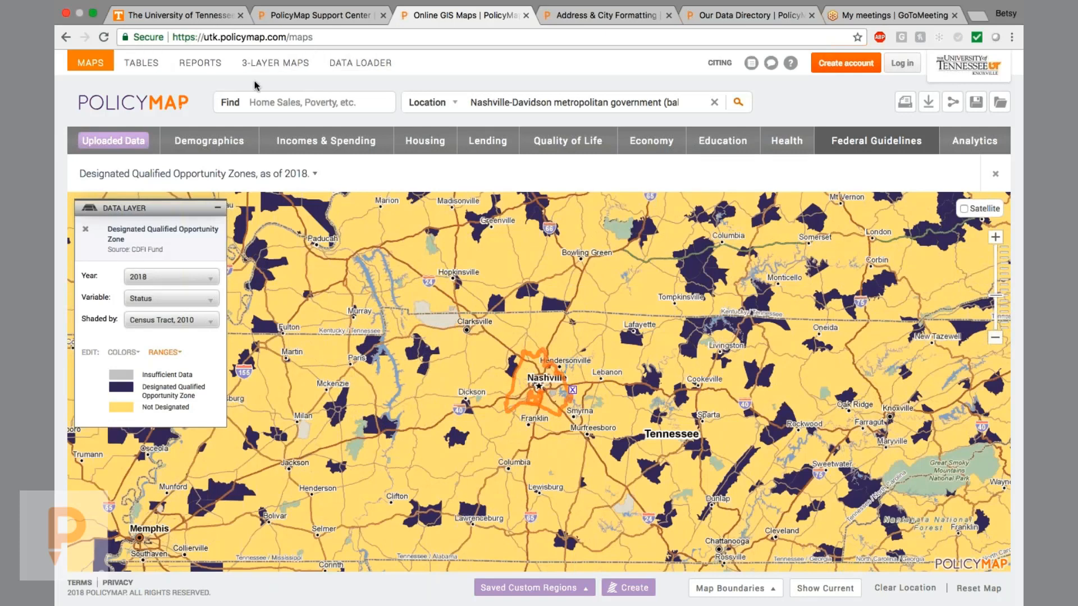
# Step: Move the map to Memphis, TN and dismiss the location label
pyautogui.click(714, 103)
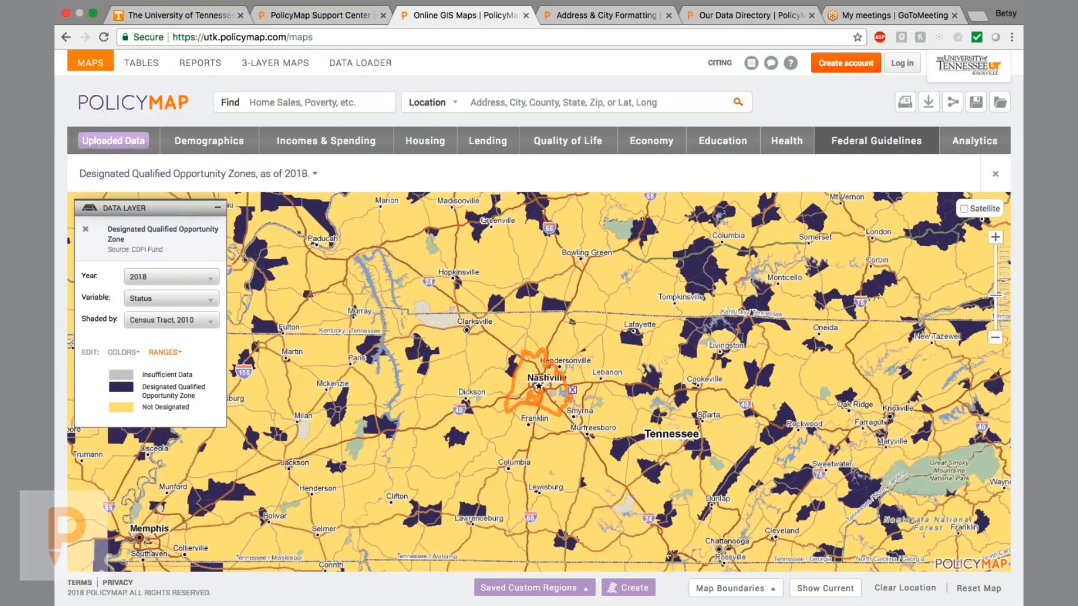
pyautogui.write('memphis')
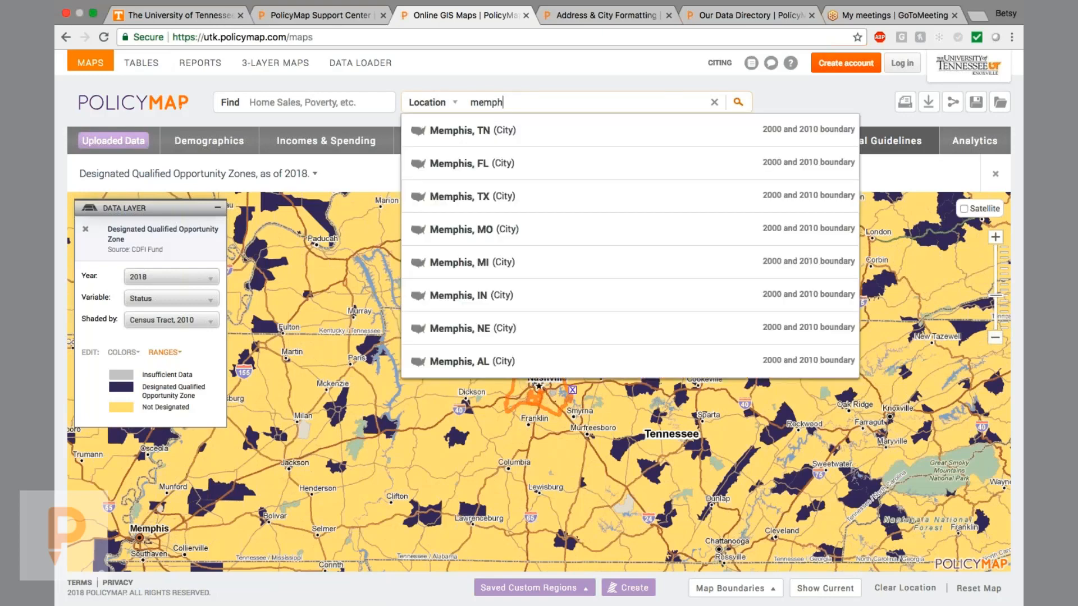
pyautogui.click(652, 141)
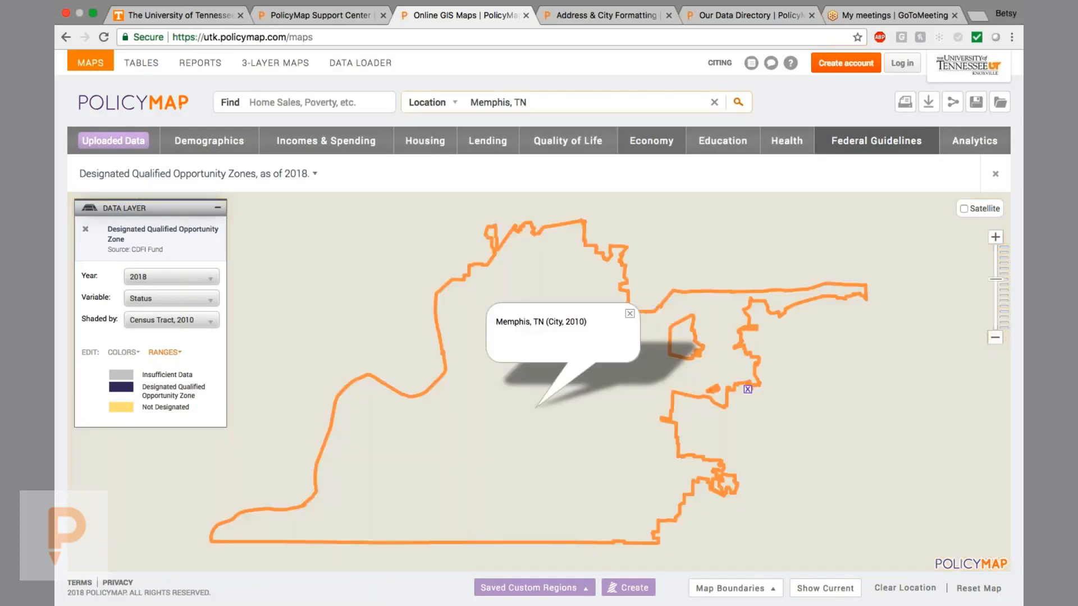
pyautogui.click(629, 314)
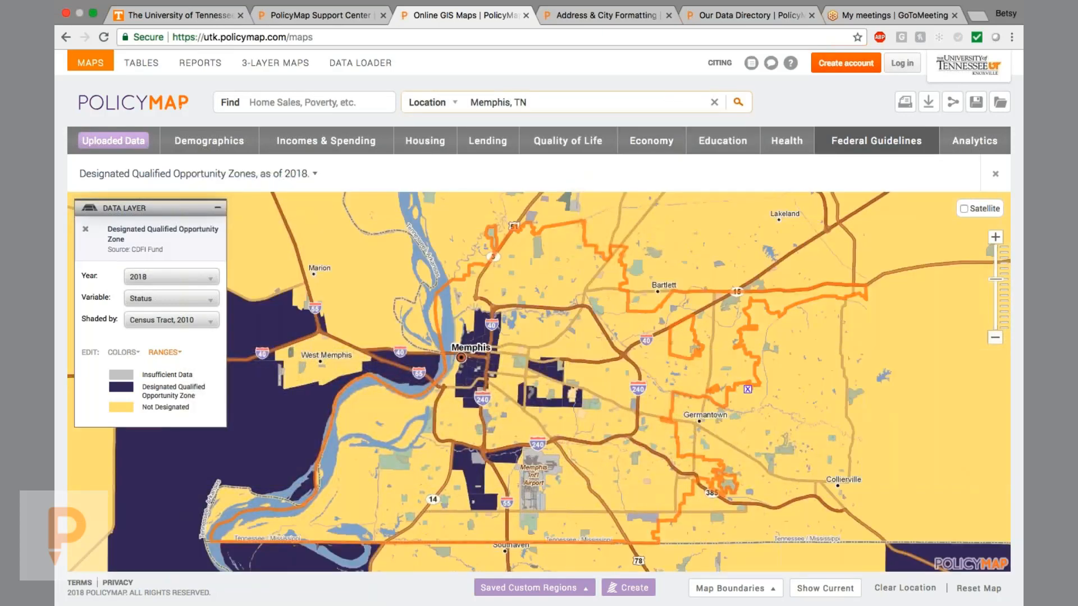
# Step: View the opportunity zone status of a Memphis census tract west of Memphis Country Club and open the layer's description
pyautogui.click(995, 238)
pyautogui.click(995, 237)
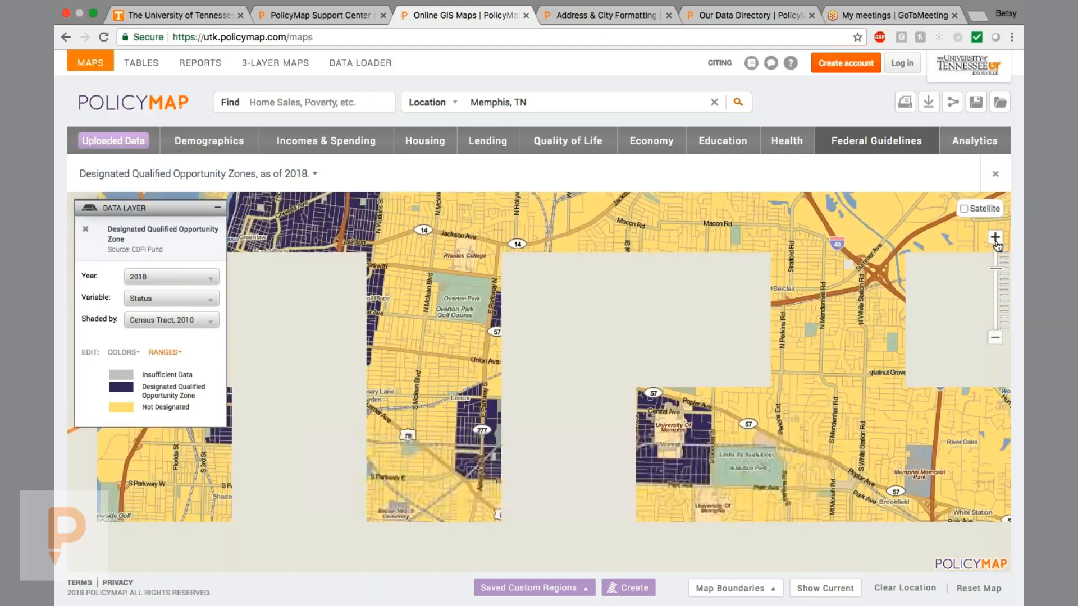
pyautogui.click(474, 427)
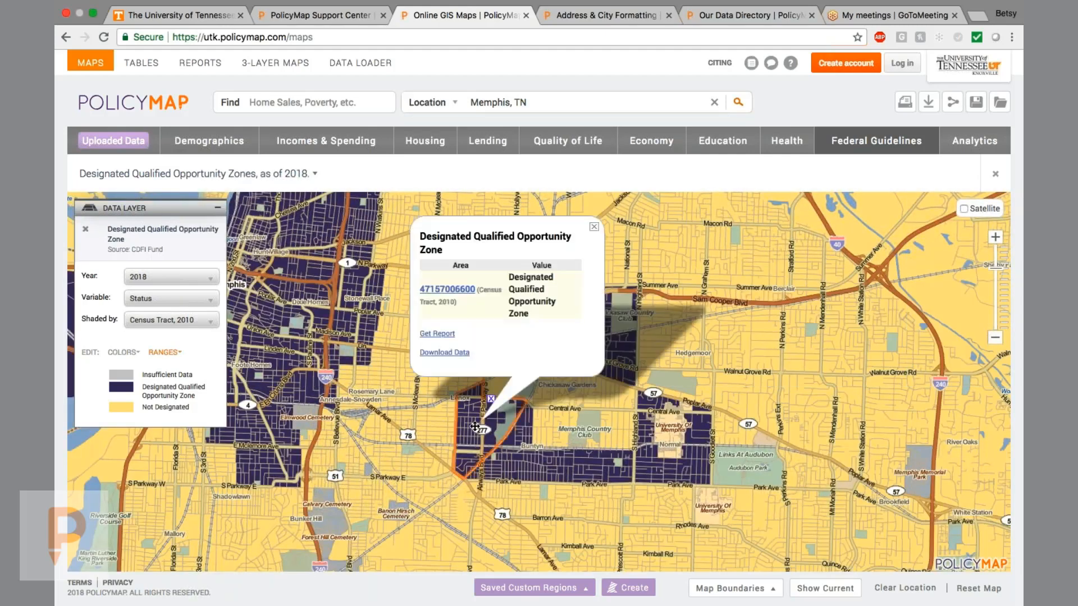
pyautogui.click(254, 175)
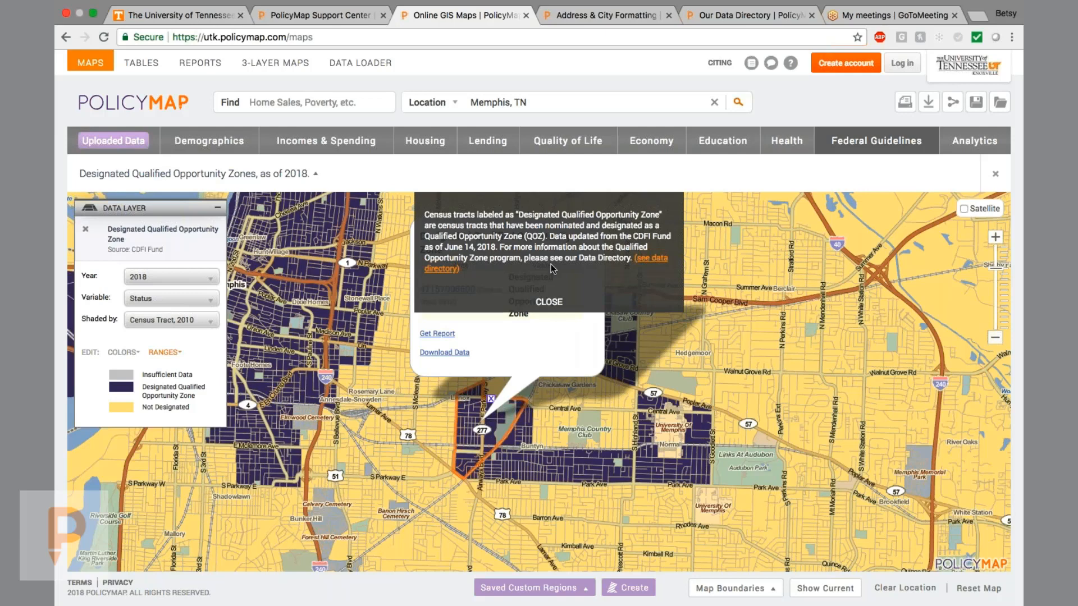
# Step: Close the layer description, search the data for "social need", and map the composite Social Needs Index ranking for Qualified Opportunity Zone eligible tracts
pyautogui.click(554, 303)
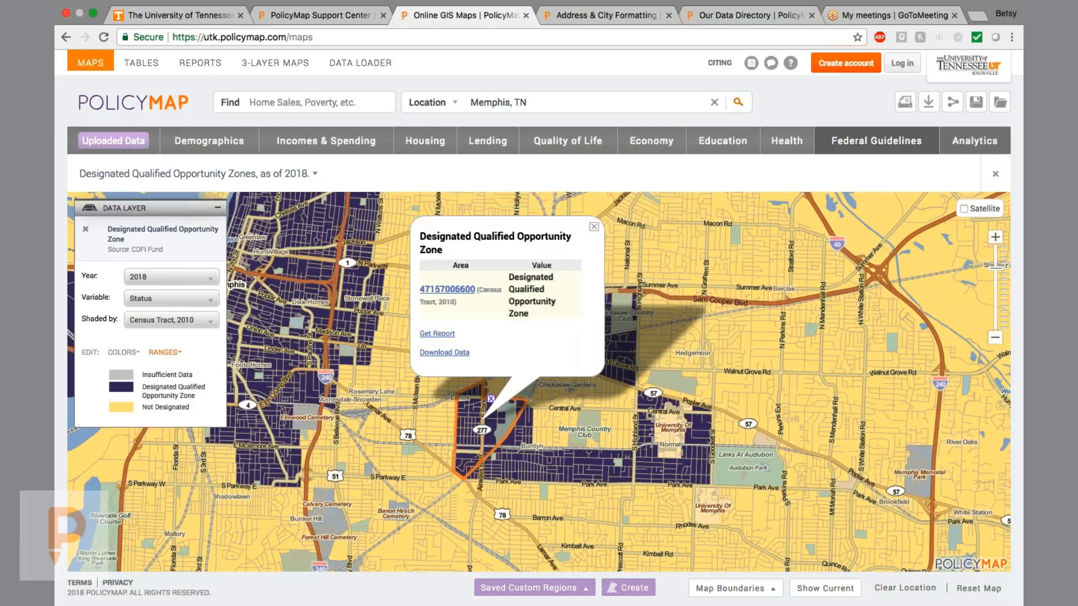
pyautogui.click(869, 148)
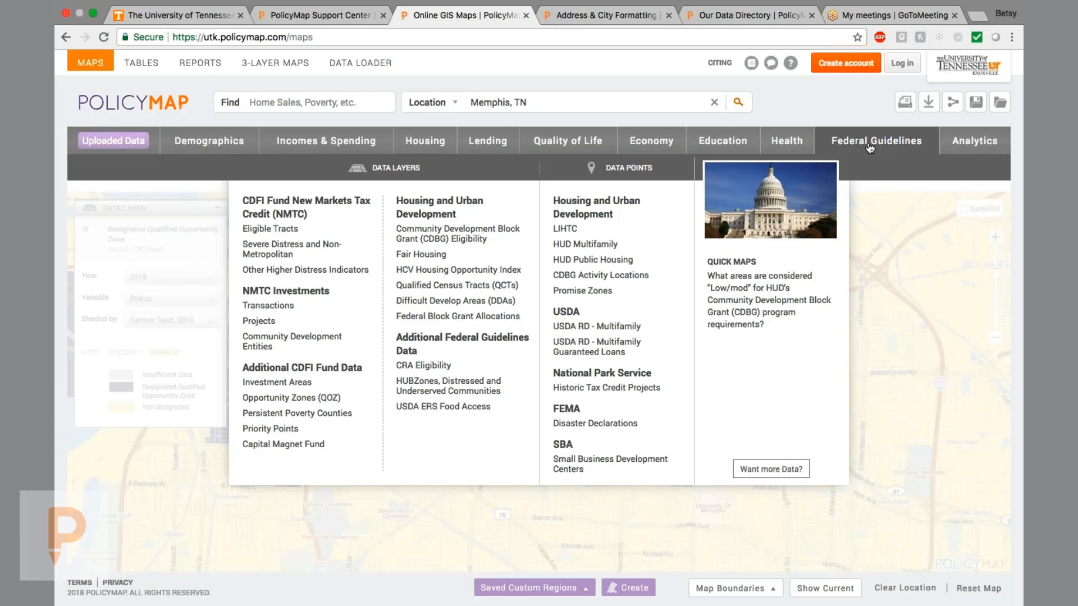
pyautogui.click(341, 103)
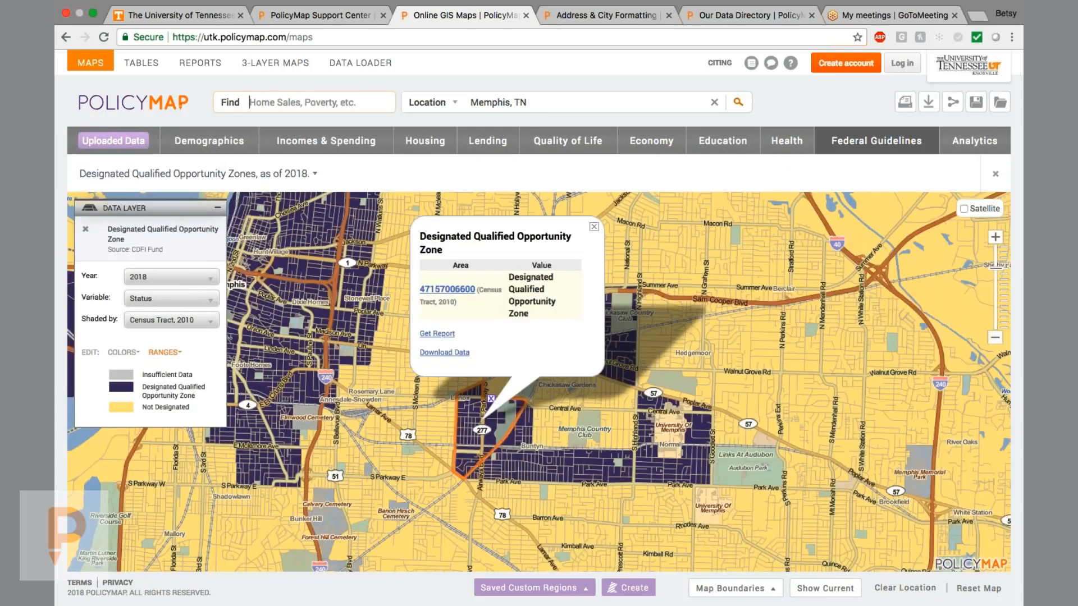
pyautogui.write('social')
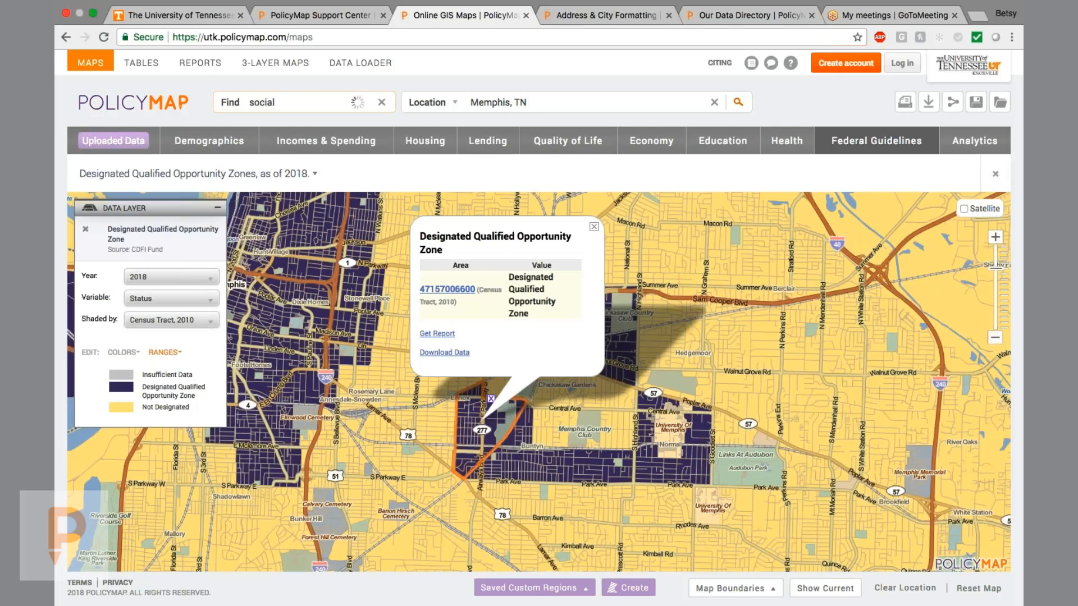
pyautogui.write(' ne')
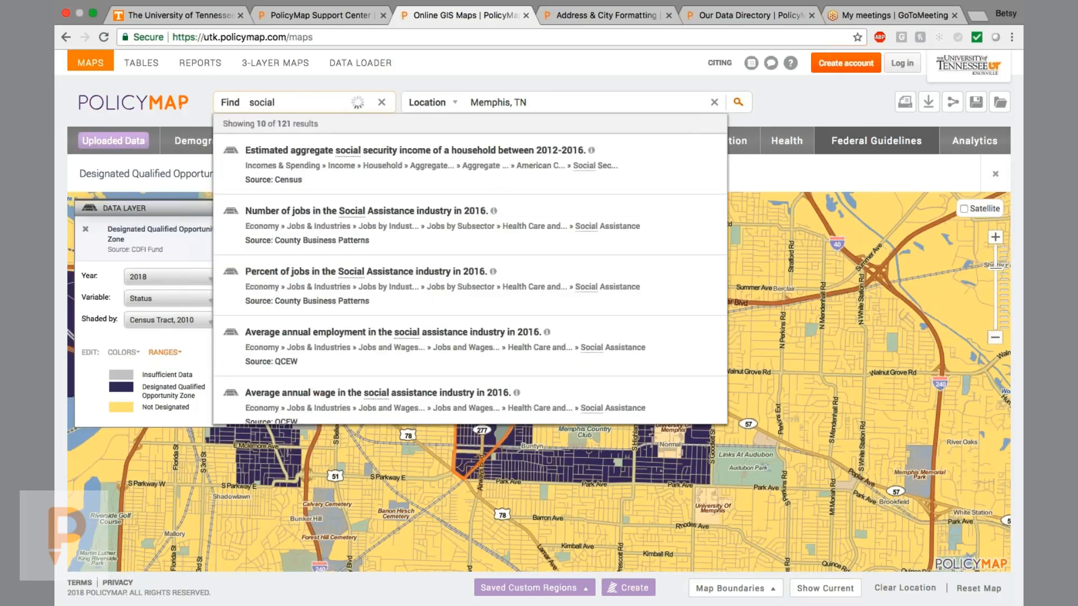
pyautogui.write('ed')
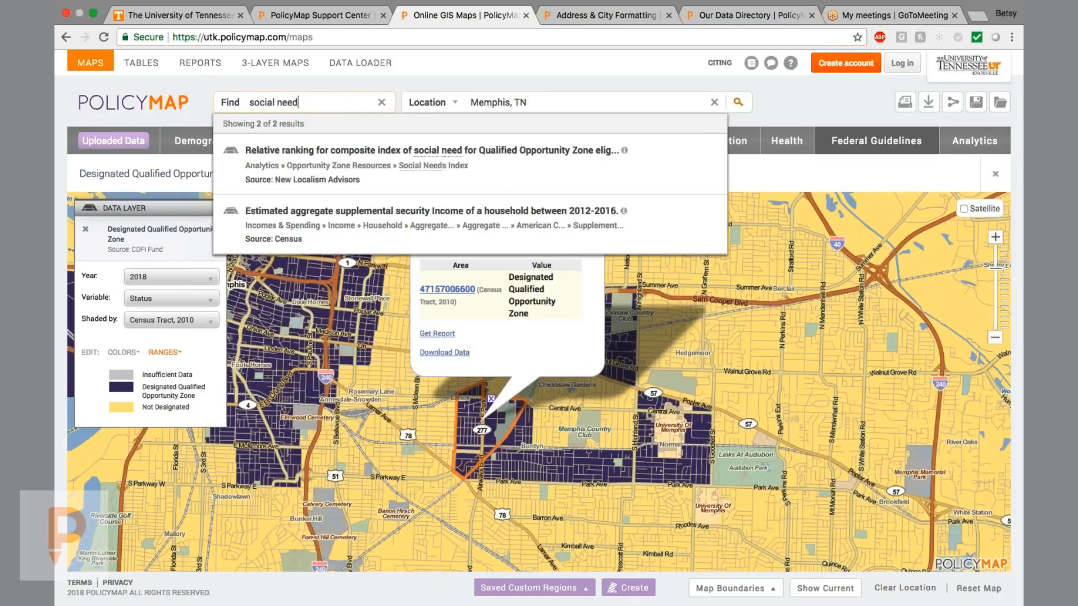
pyautogui.click(301, 178)
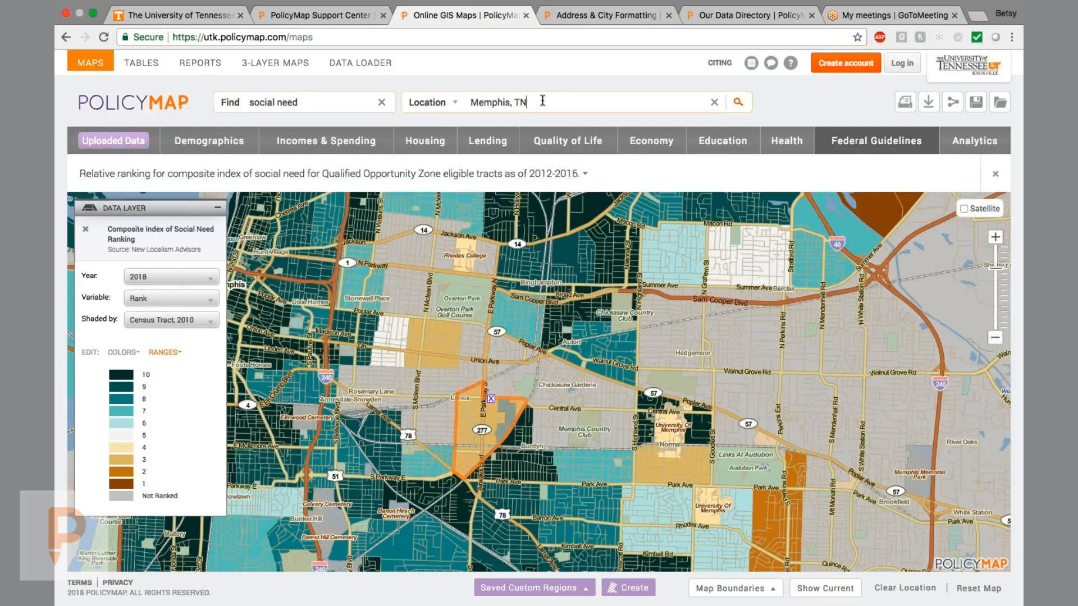
# Step: Move the map to the city of Knoxville, TN and bring the downtown census tracts into close view
pyautogui.moveTo(538, 102); pyautogui.dragTo(470, 102)
pyautogui.write('knox')
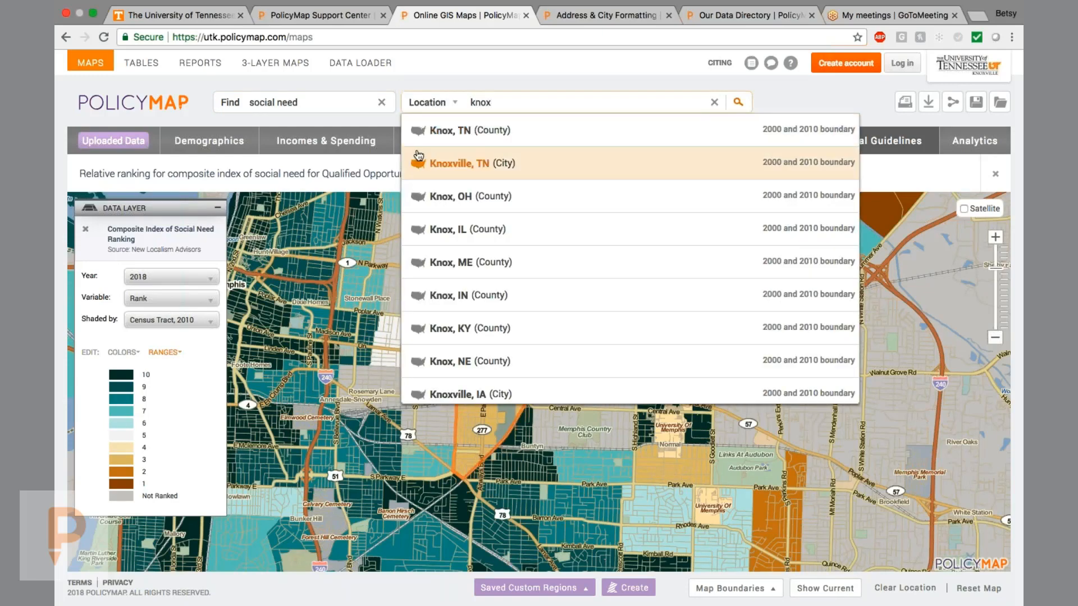
pyautogui.click(416, 163)
pyautogui.click(996, 238)
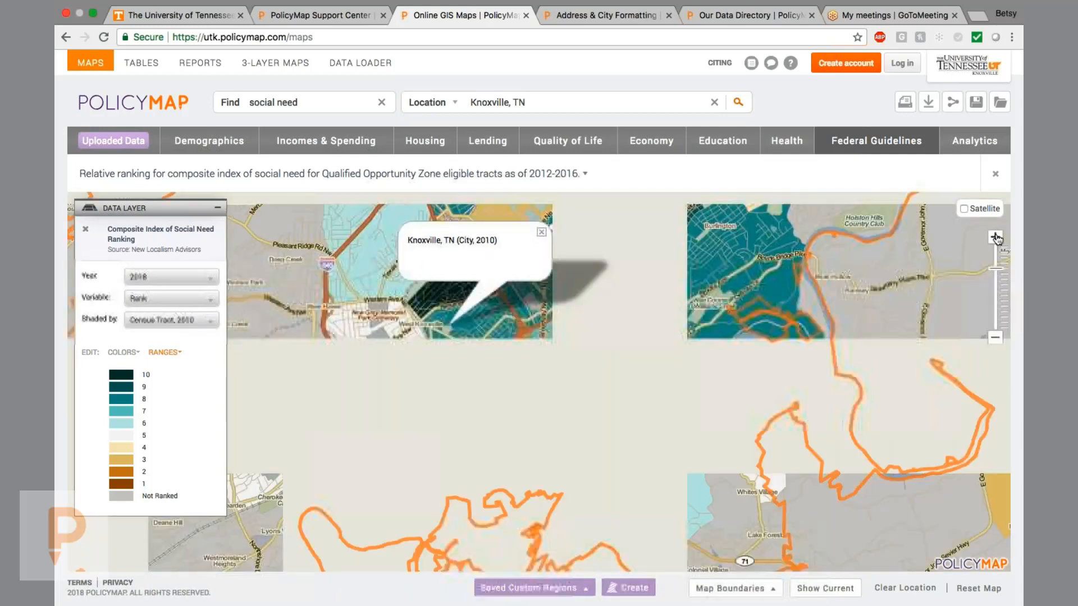
pyautogui.click(995, 238)
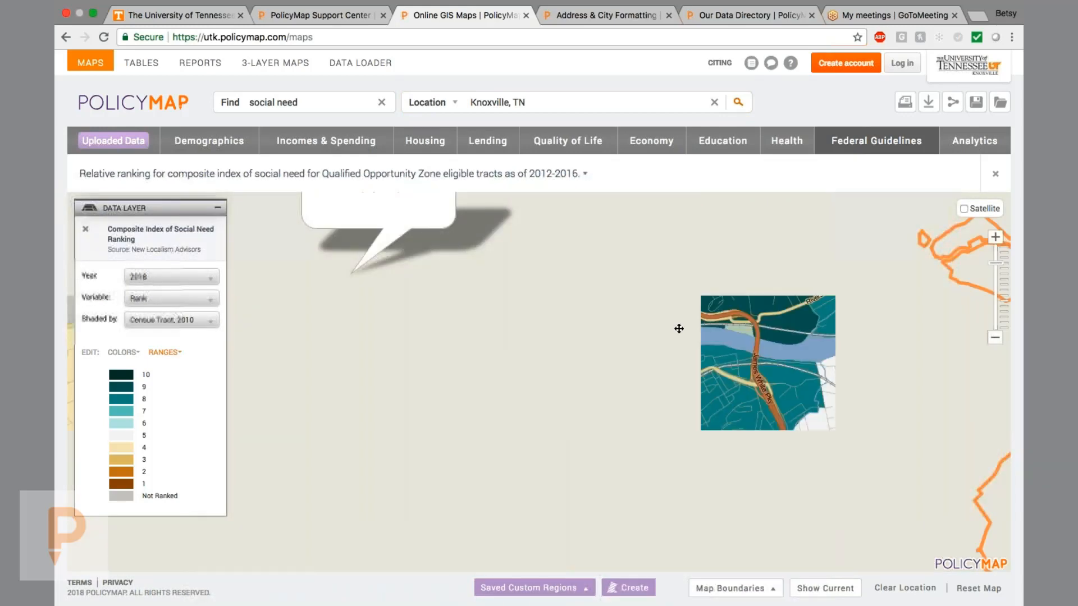
# Step: View the social need indicators of the Knoxville tract just north of the university and of the tract just east of downtown
pyautogui.click(574, 347)
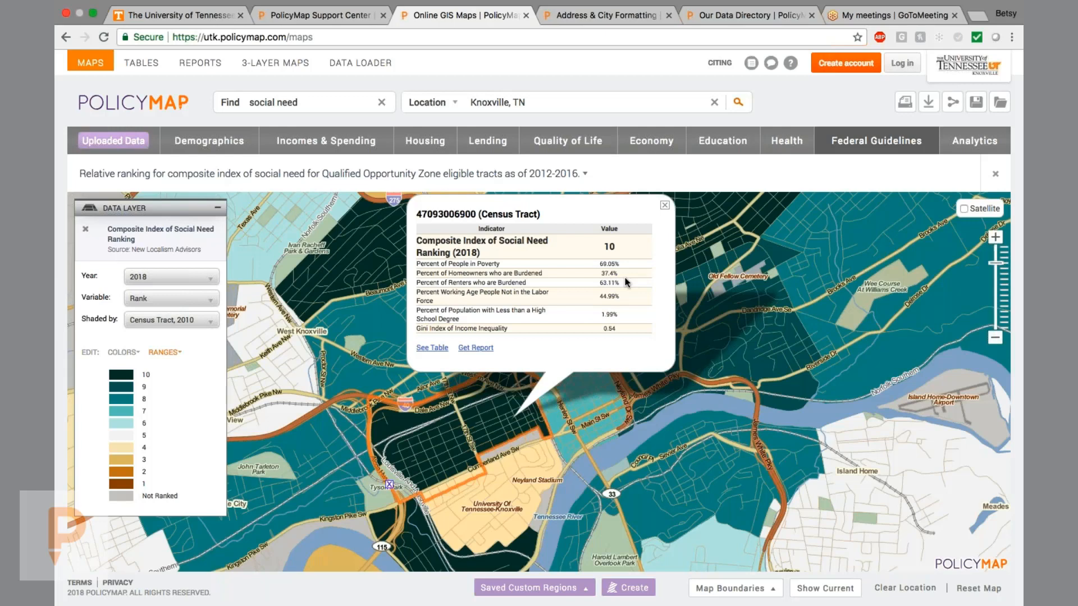
pyautogui.click(665, 205)
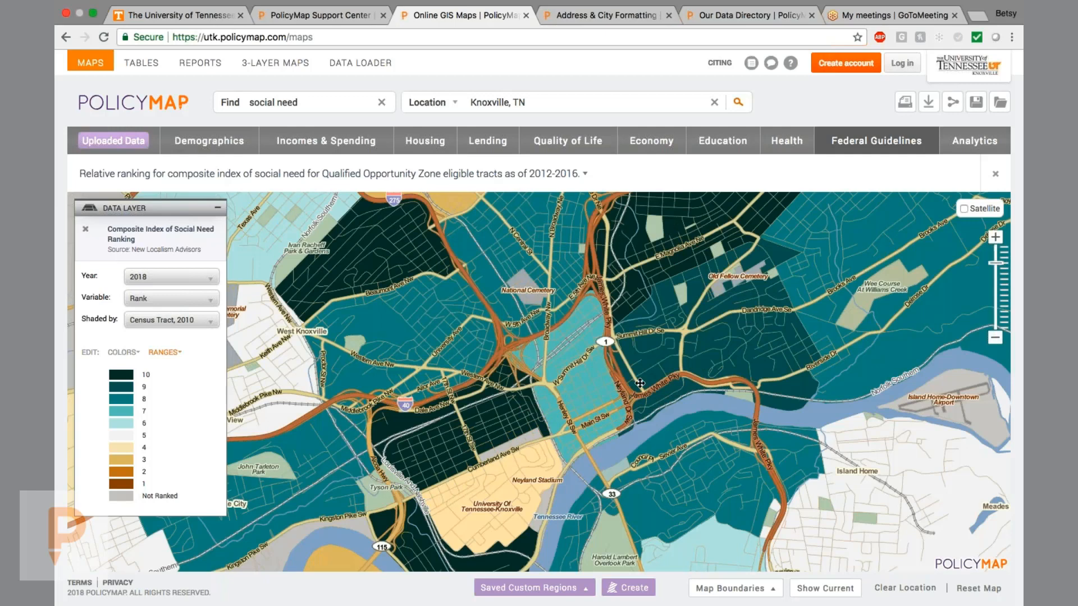
pyautogui.click(606, 354)
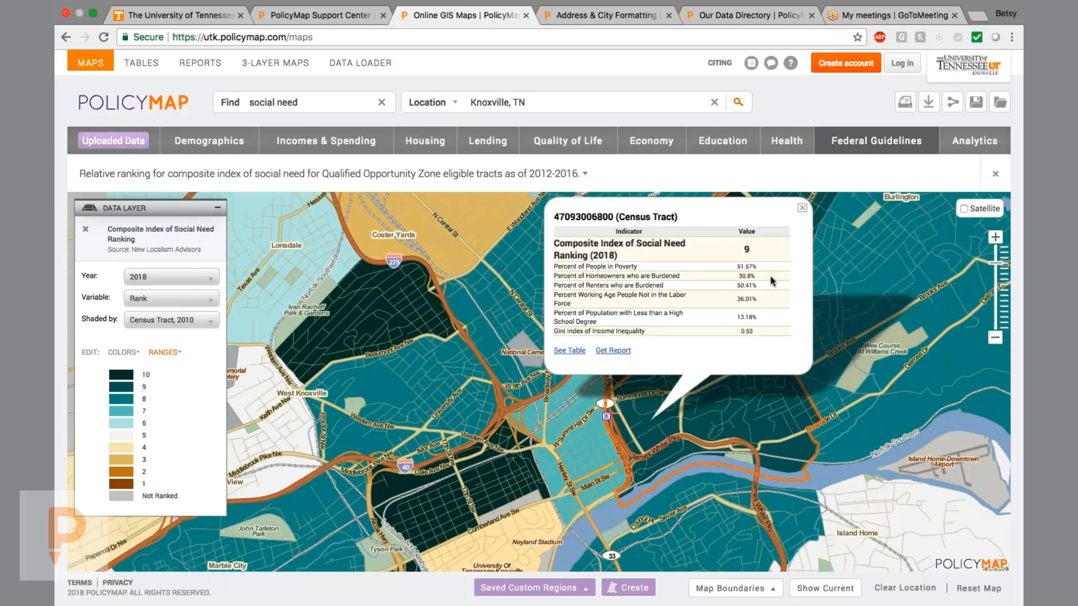
pyautogui.click(802, 208)
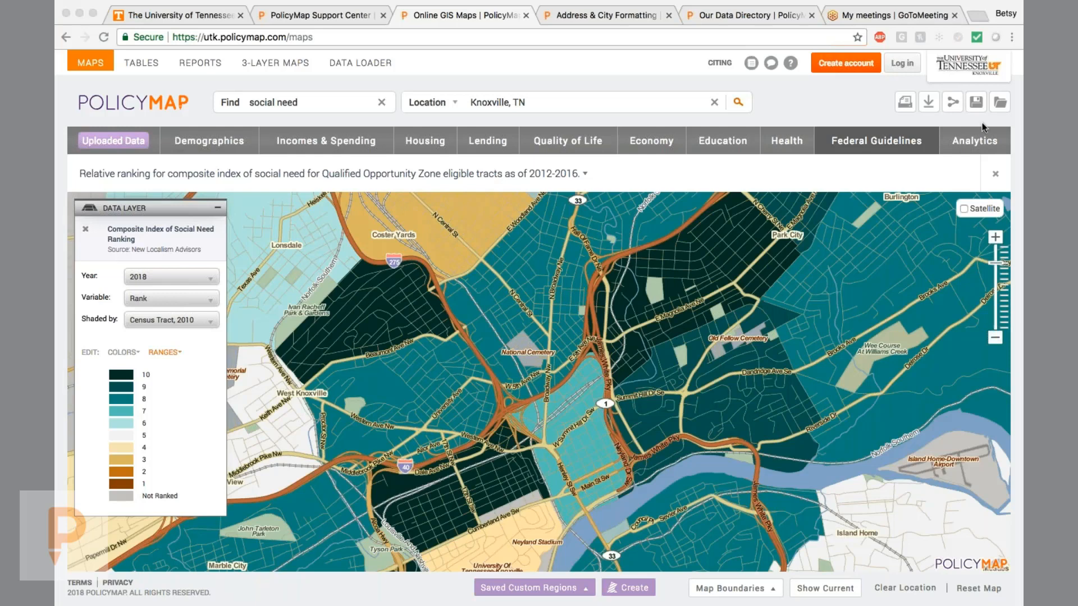
# Step: Search the data for "holc" and overlay the Home Owners' Loan Corporation Risk Maps (1935-1940) on the social need ranking
pyautogui.click(962, 139)
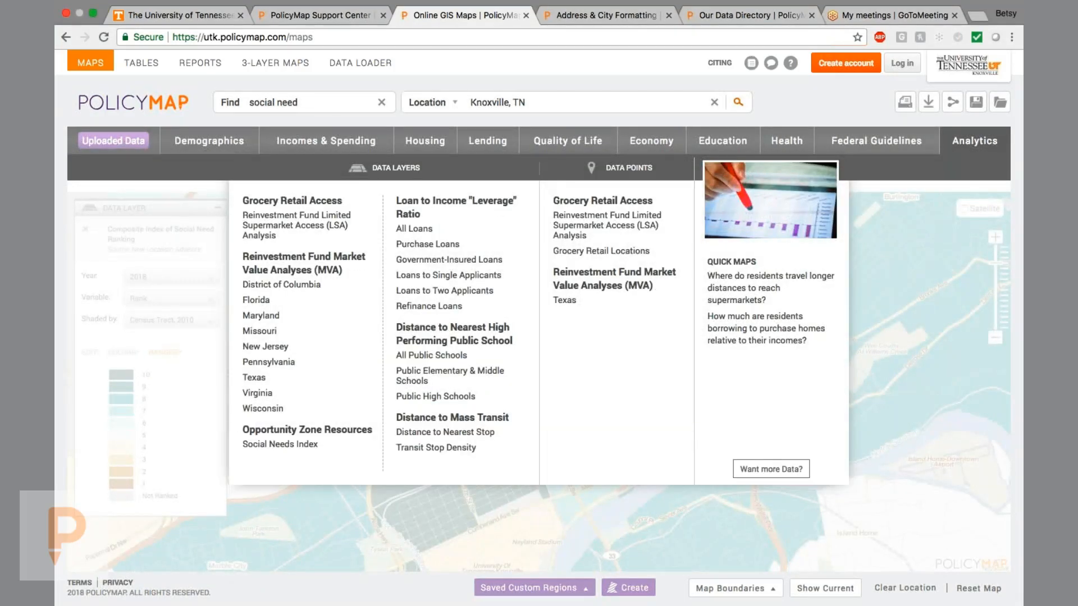
pyautogui.click(868, 150)
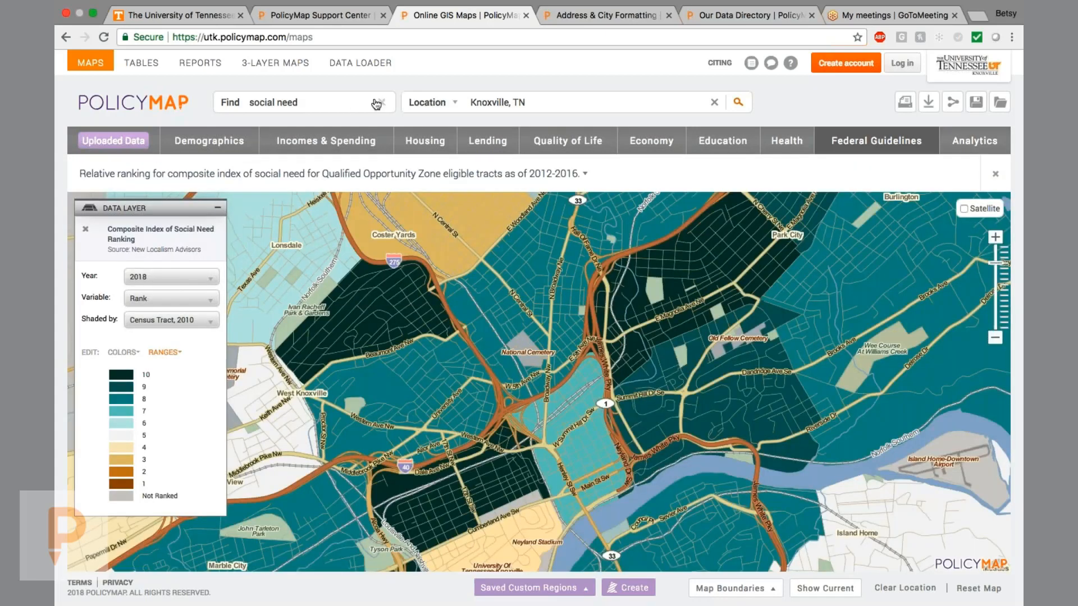
pyautogui.click(381, 103)
pyautogui.write('holc')
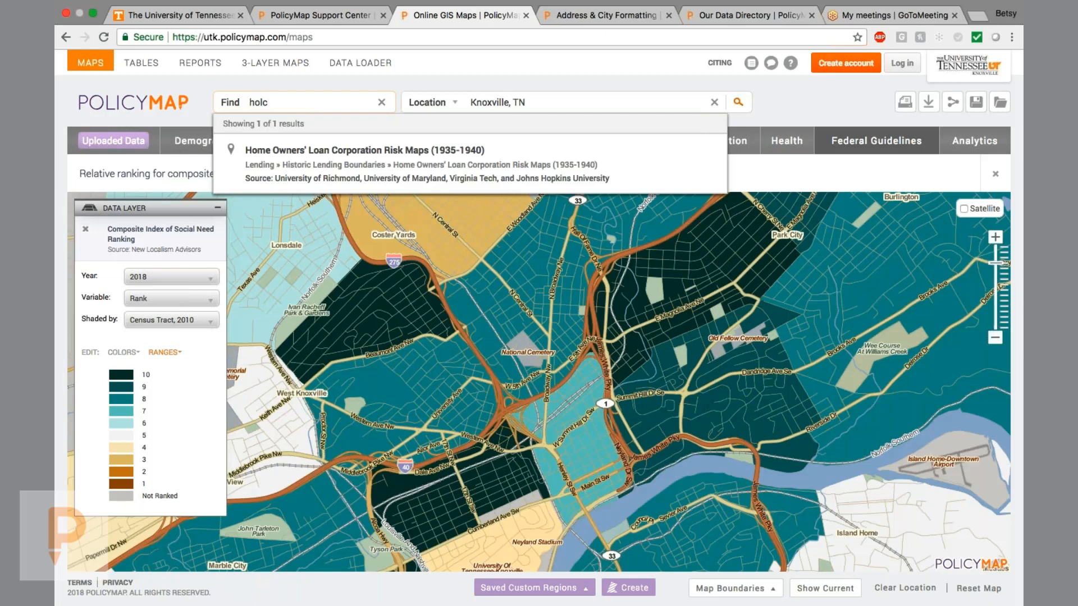
pyautogui.click(293, 171)
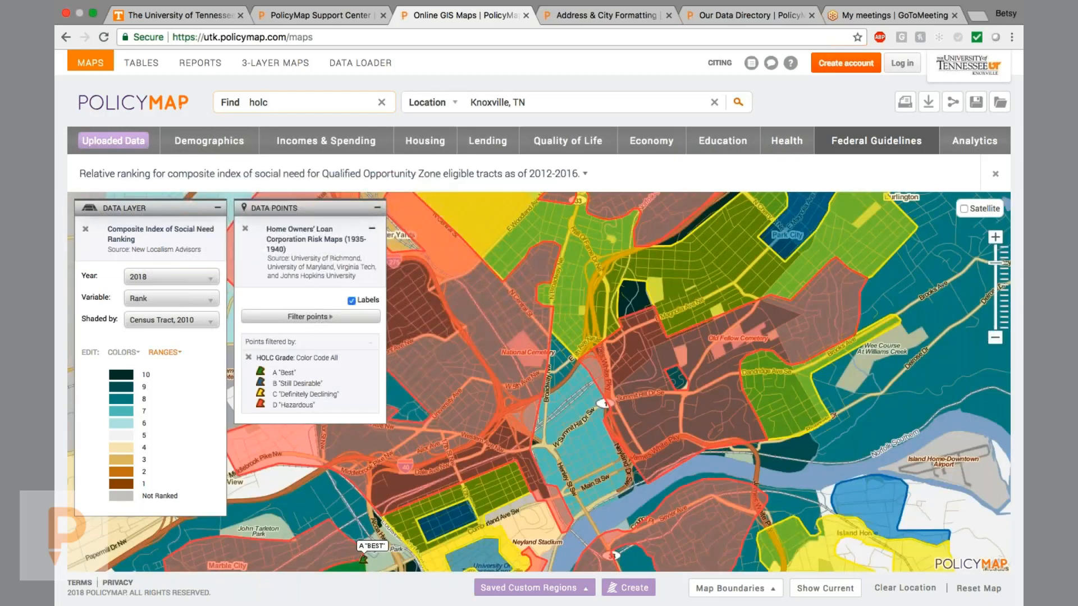
# Step: Check the social need ranking's description and the indicators of a tract northwest of downtown Knoxville, and remove the Home Owners' Loan Corporation overlay
pyautogui.click(995, 337)
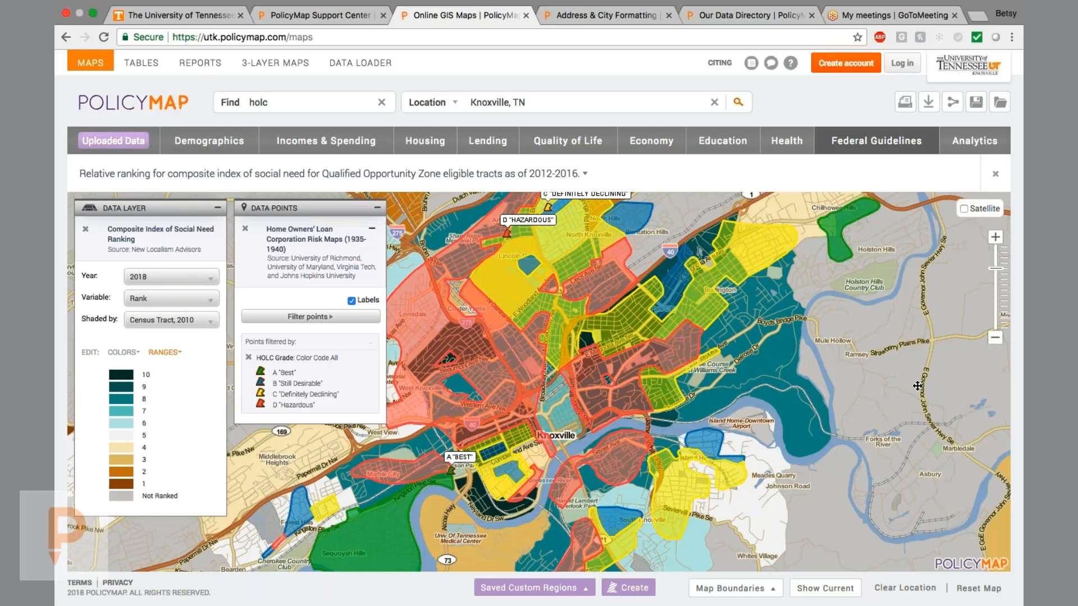
pyautogui.click(539, 174)
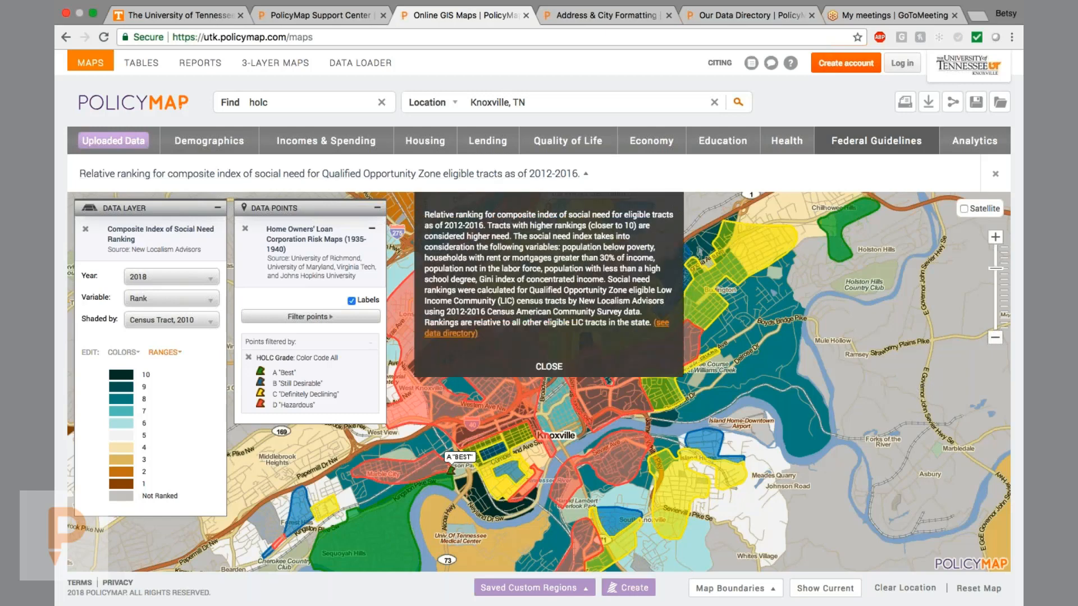
pyautogui.click(553, 367)
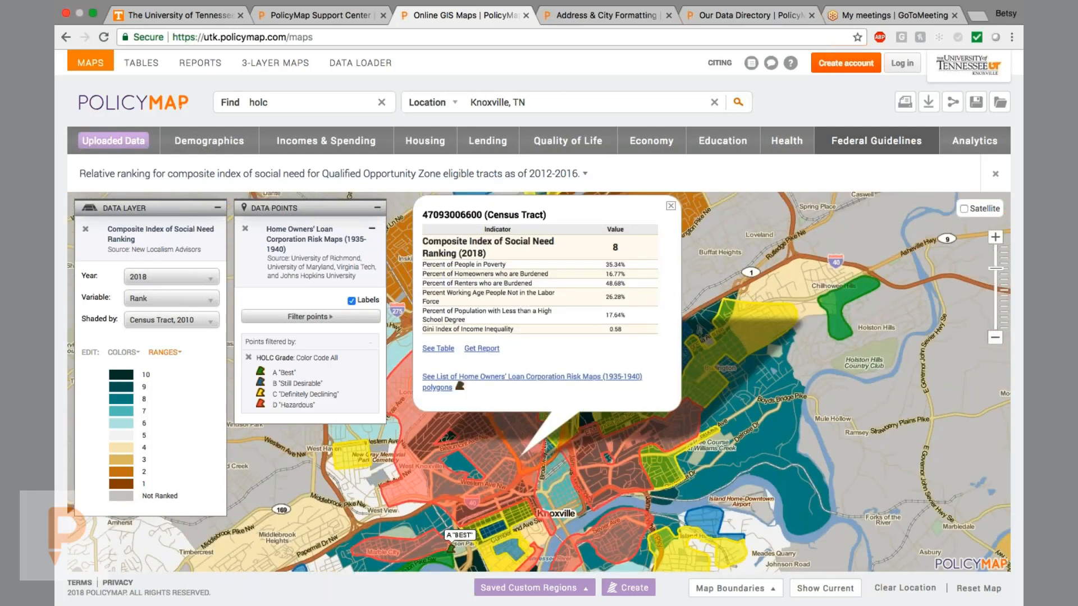
pyautogui.click(670, 206)
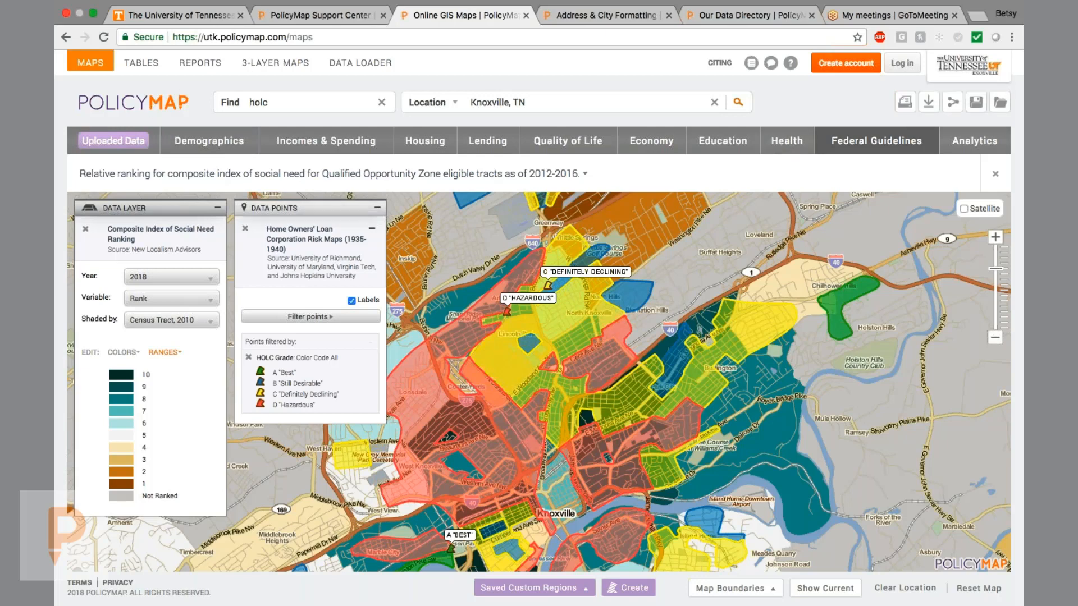
pyautogui.click(245, 229)
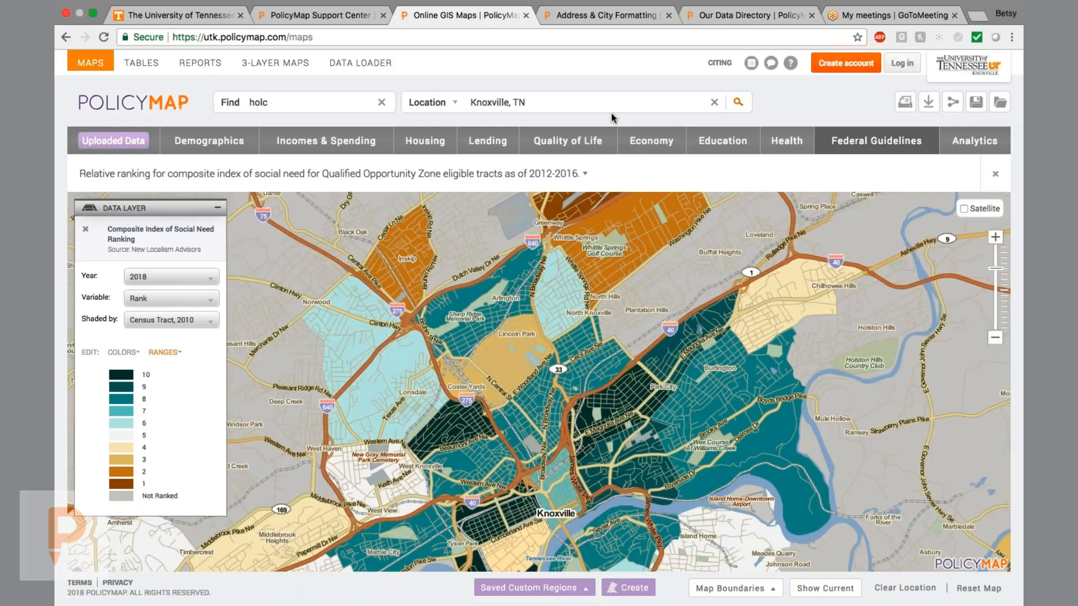
# Step: Export a closer view of the Knoxville social need map as a landscape PDF with its title and legend
pyautogui.click(904, 103)
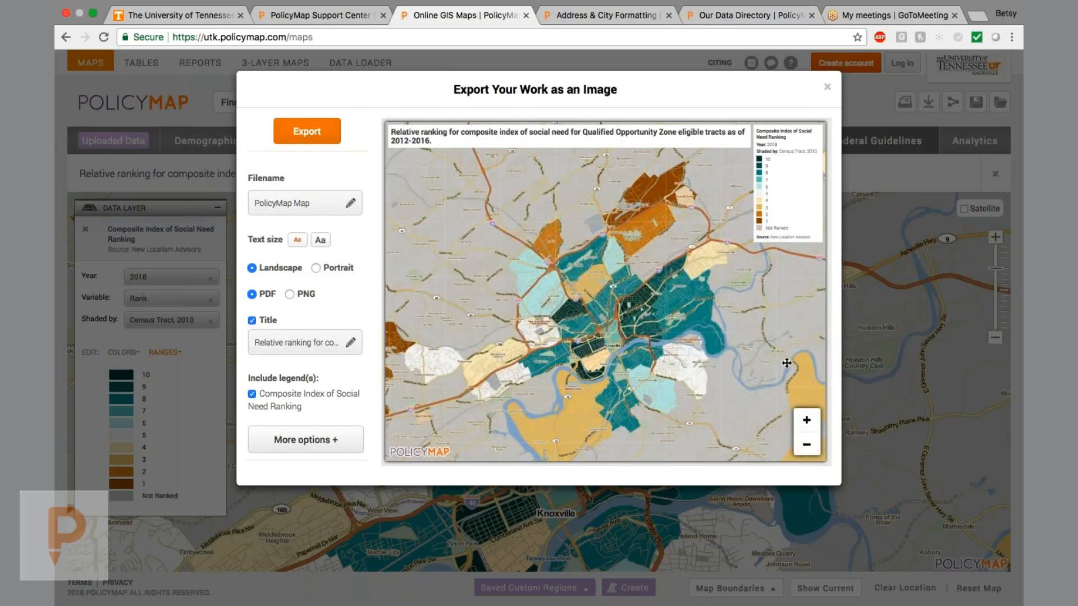
pyautogui.click(803, 426)
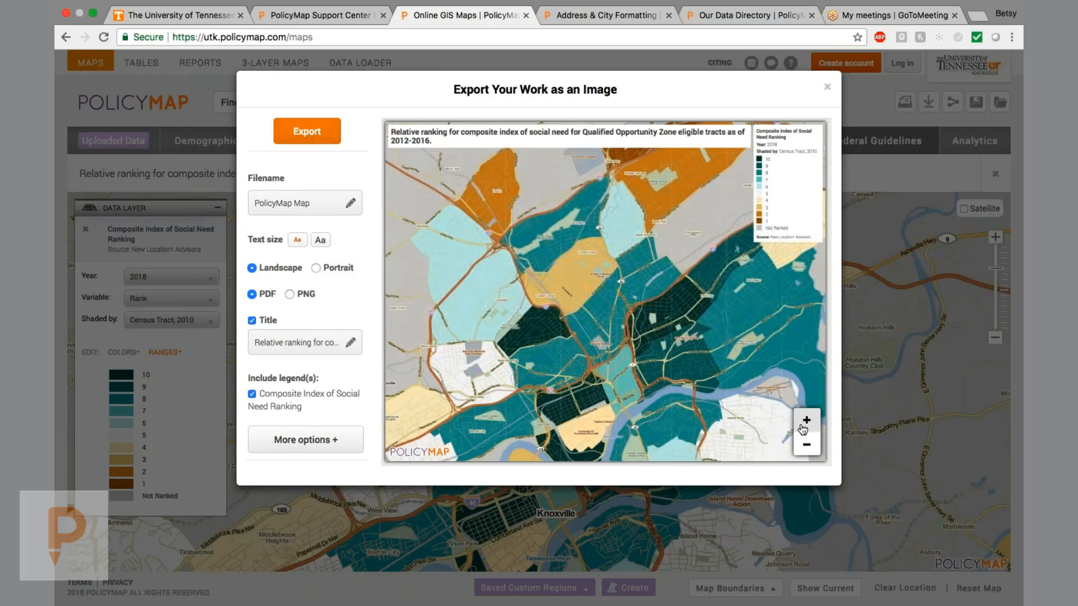
pyautogui.click(803, 426)
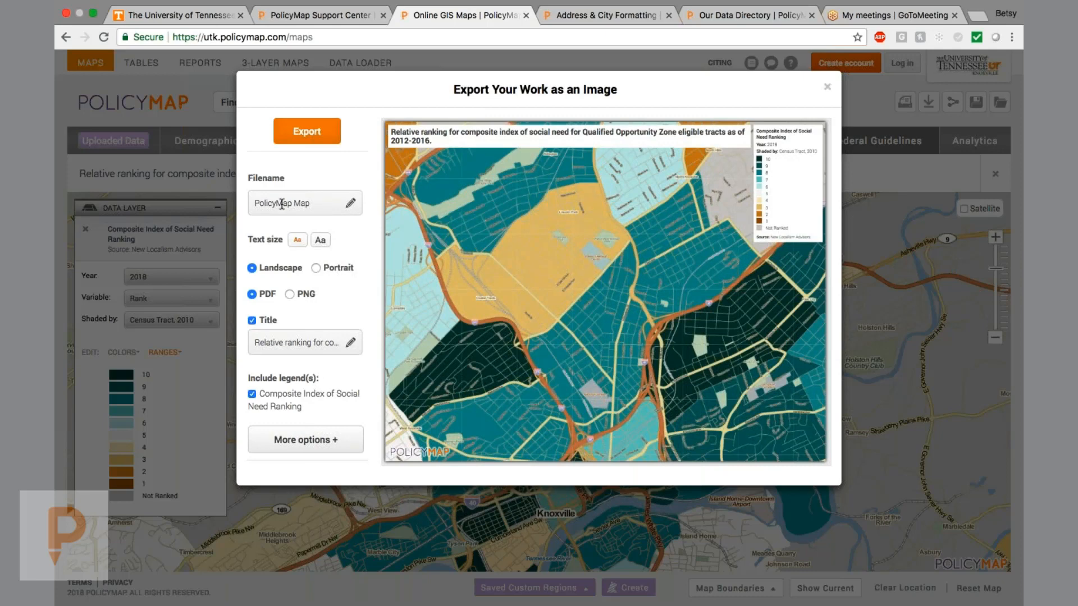
pyautogui.click(306, 440)
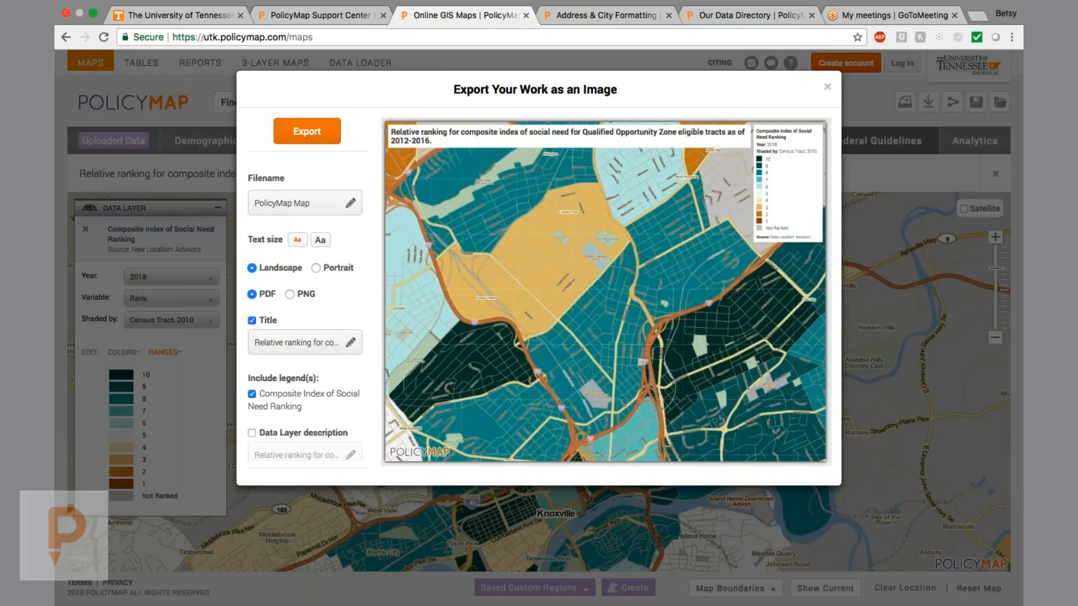
pyautogui.scroll(-3, 306, 314)
pyautogui.scroll(3, 306, 314)
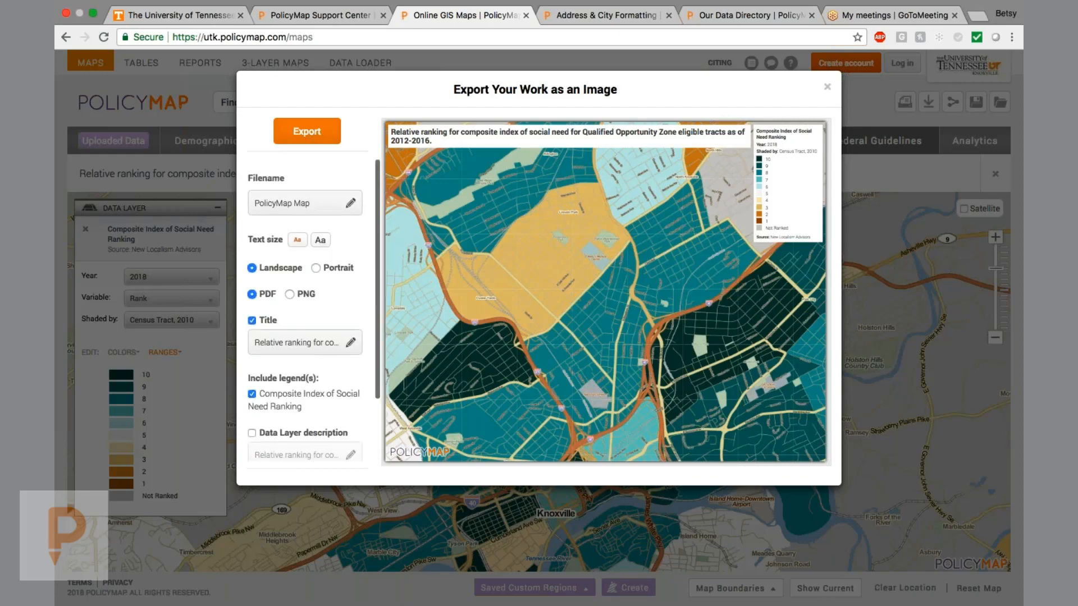
pyautogui.click(306, 132)
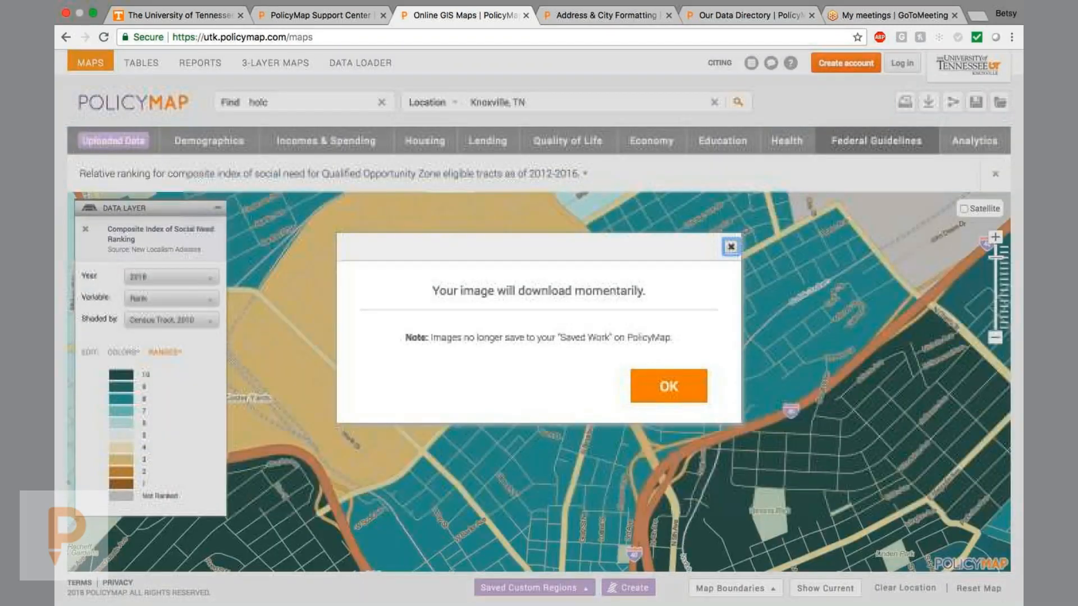
pyautogui.click(669, 386)
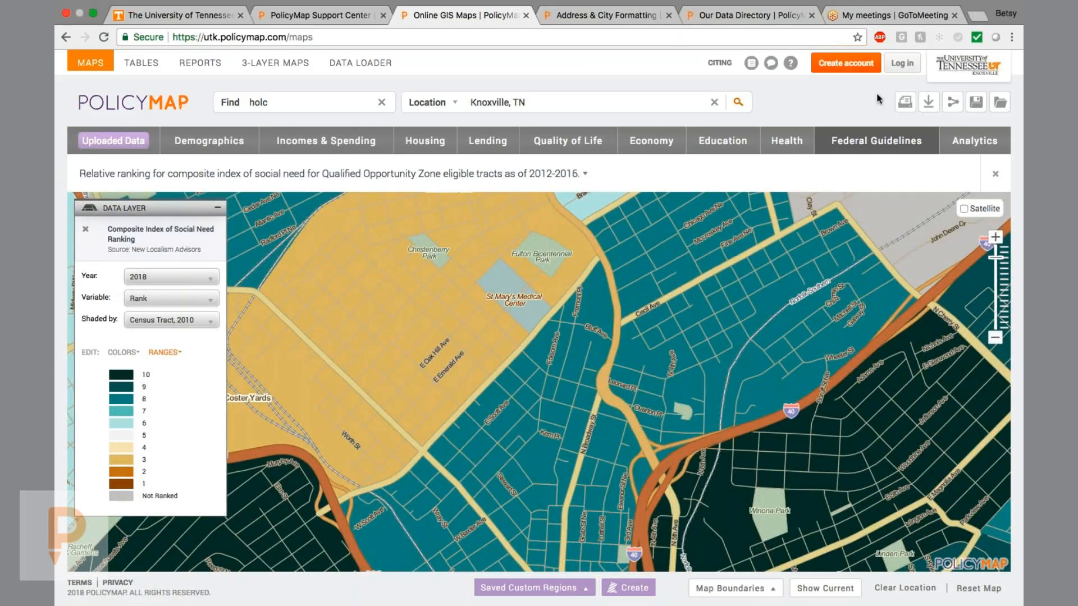
# Step: Replace the social need layer with the education layer for the percent of people enrolled in nursery school or preschool
pyautogui.click(87, 229)
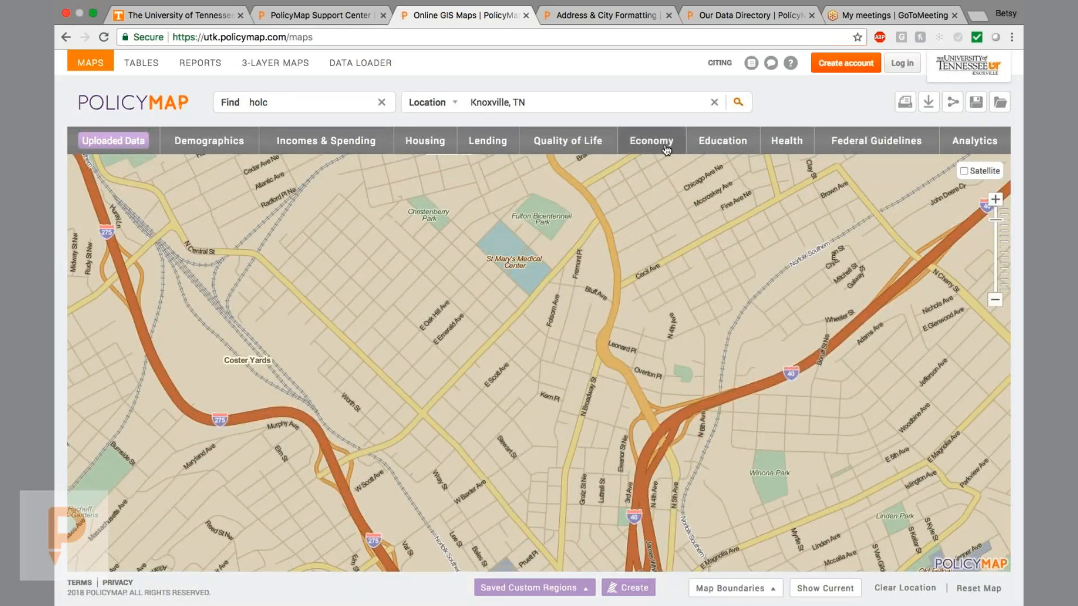
pyautogui.click(723, 141)
pyautogui.moveTo(305, 222)
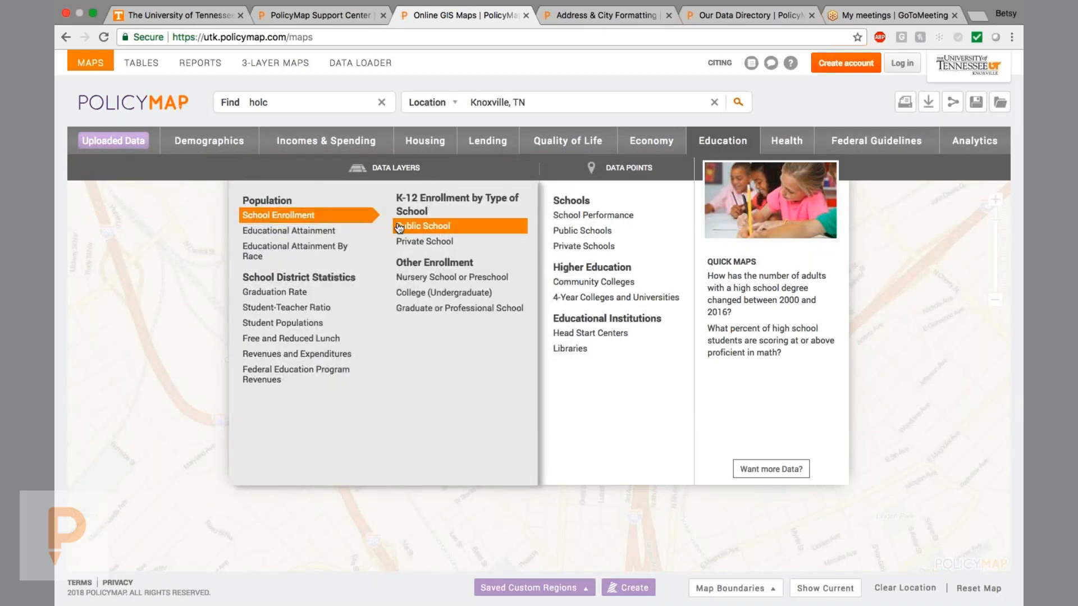
pyautogui.click(438, 277)
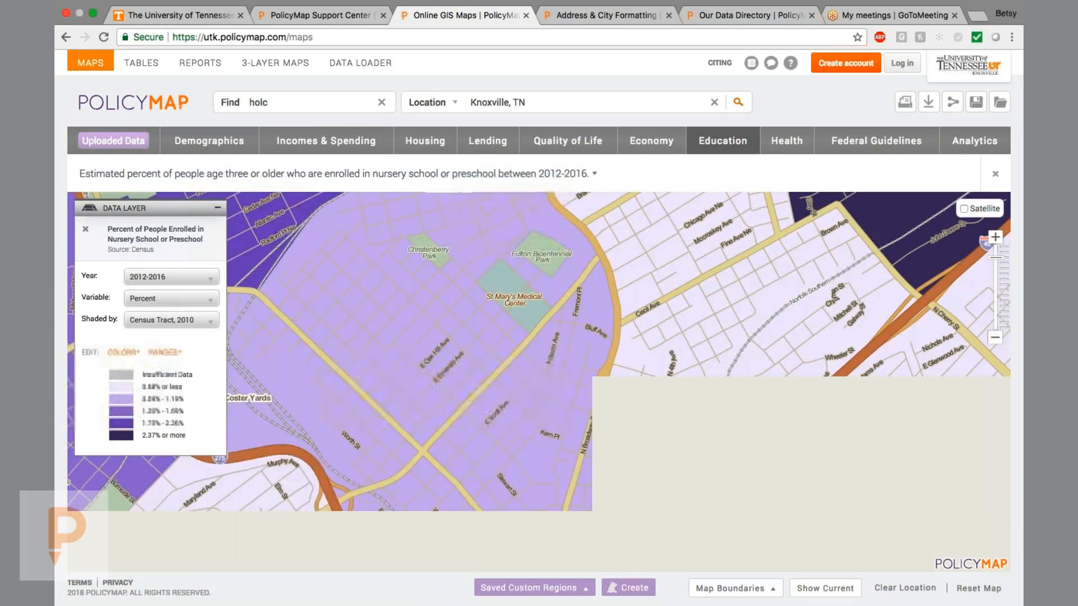
# Step: Add the Head Start Centers data points over the preschool enrollment layer
pyautogui.click(718, 141)
pyautogui.moveTo(597, 234)
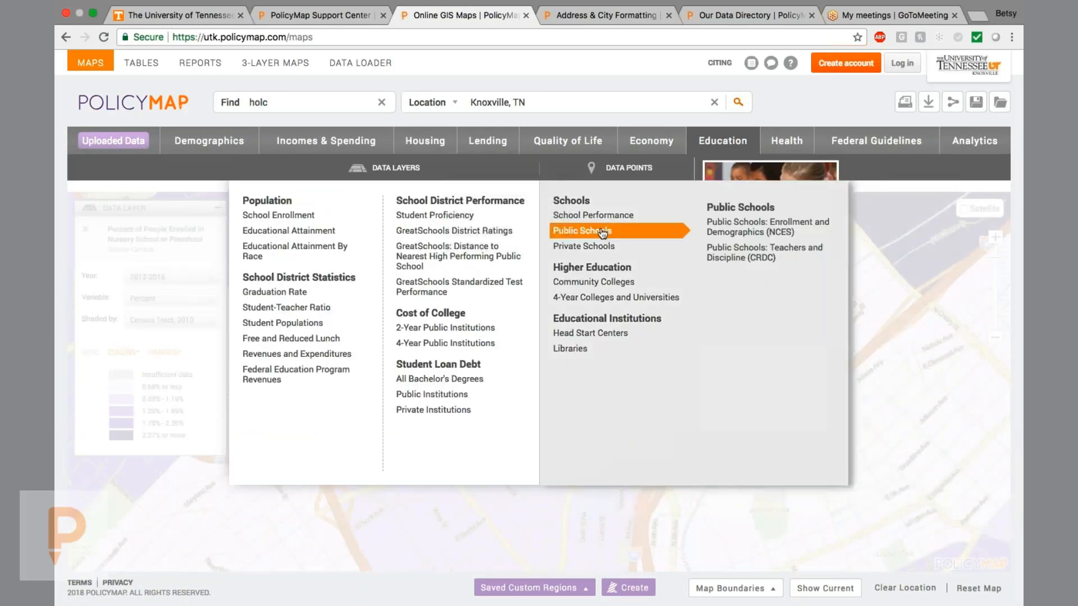
pyautogui.click(590, 332)
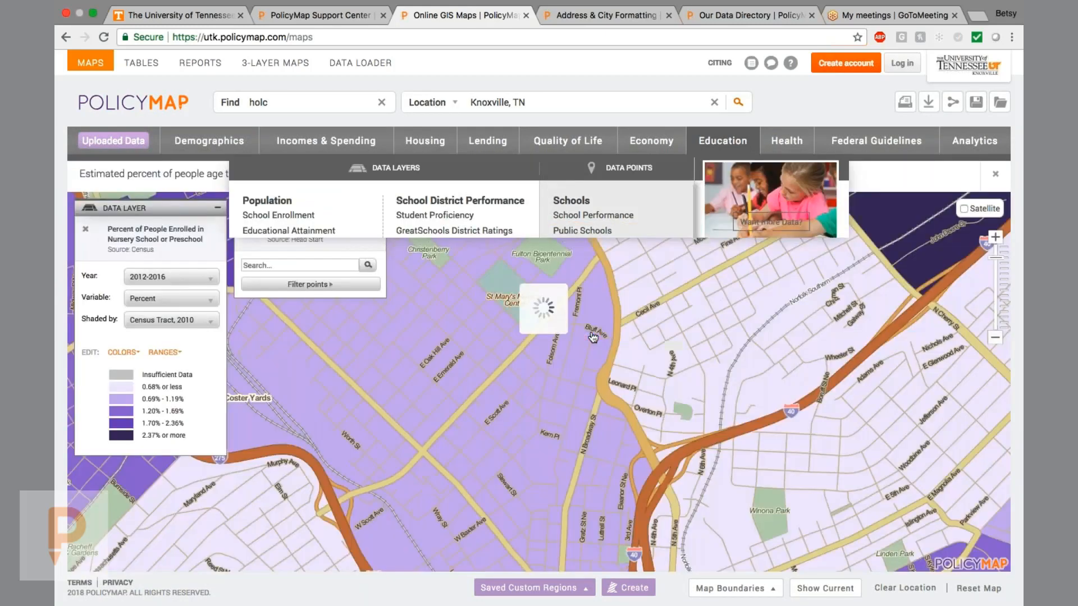
# Step: Add the Libraries data points to the preschool enrollment map and show a wider area around Knoxville
pyautogui.click(722, 140)
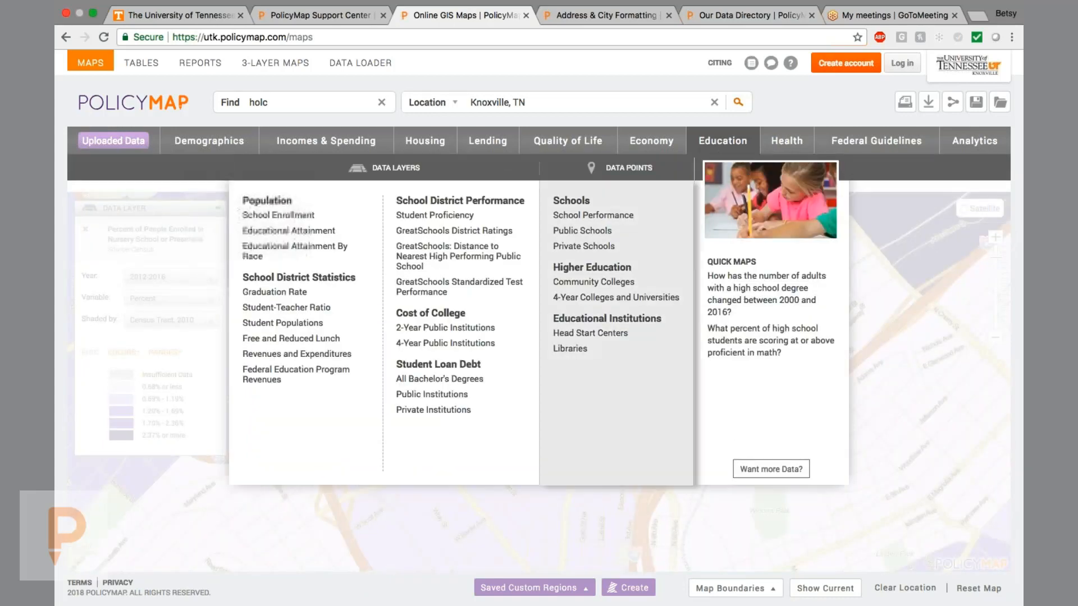
pyautogui.click(570, 348)
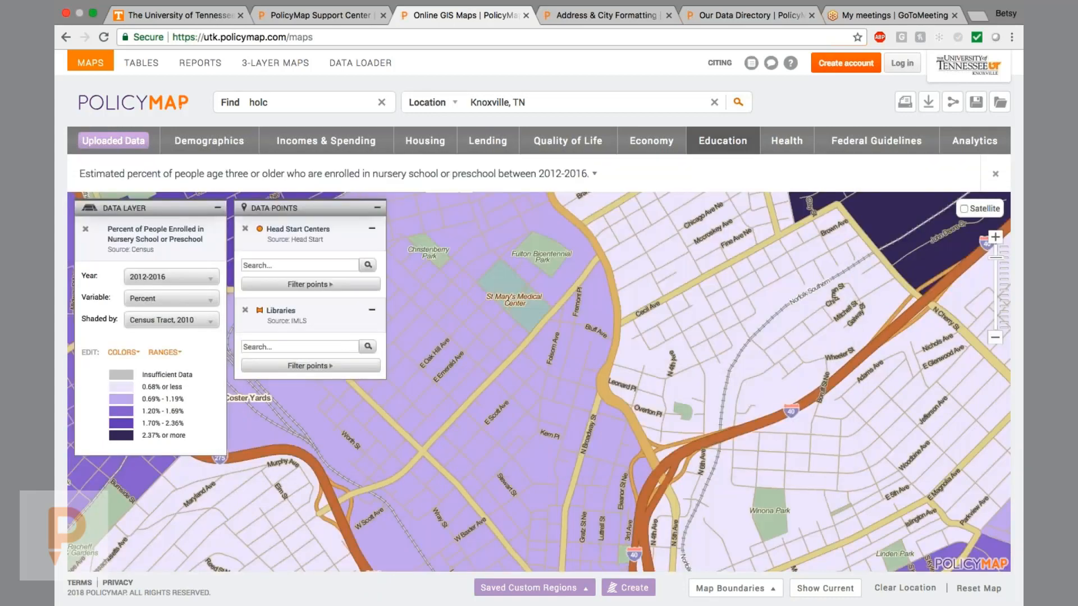
pyautogui.click(995, 337)
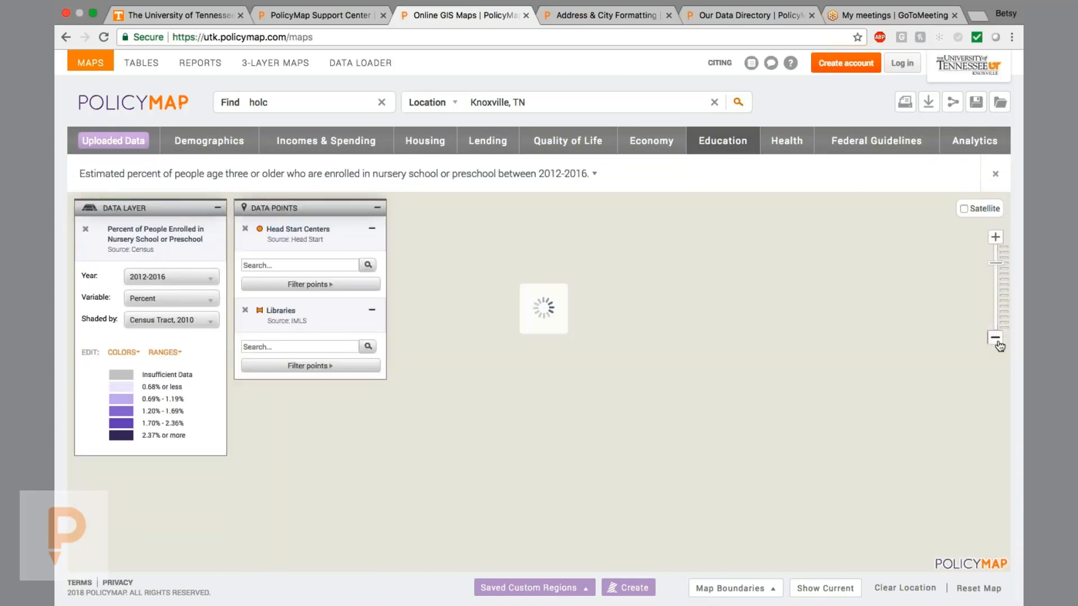
pyautogui.click(995, 337)
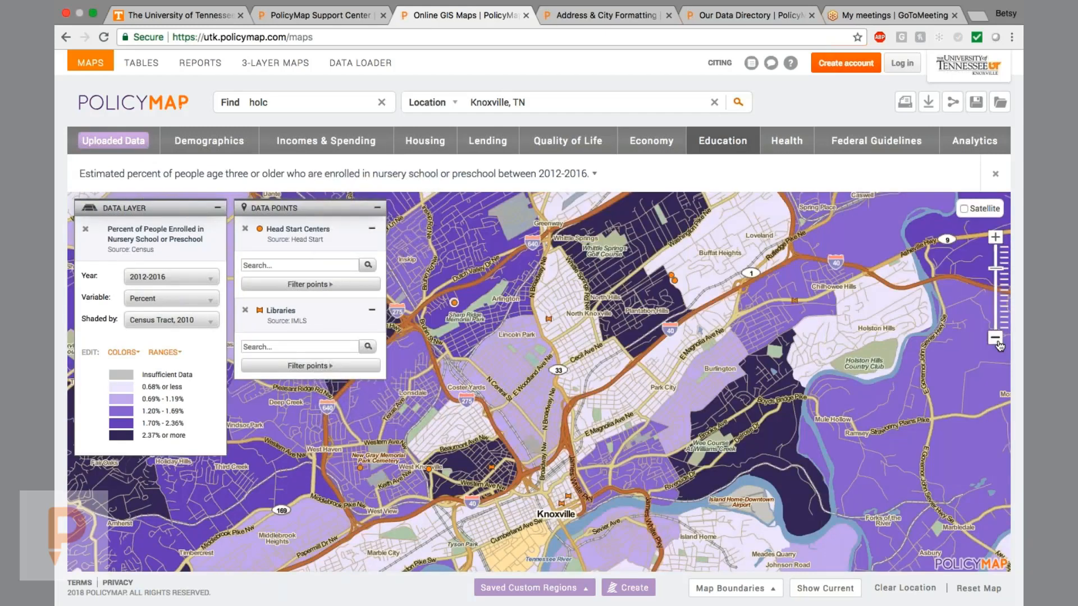
# Step: Request a CSV download of the preschool enrollment data for Head Start Centers by census tract across the state of Tennessee
pyautogui.click(924, 105)
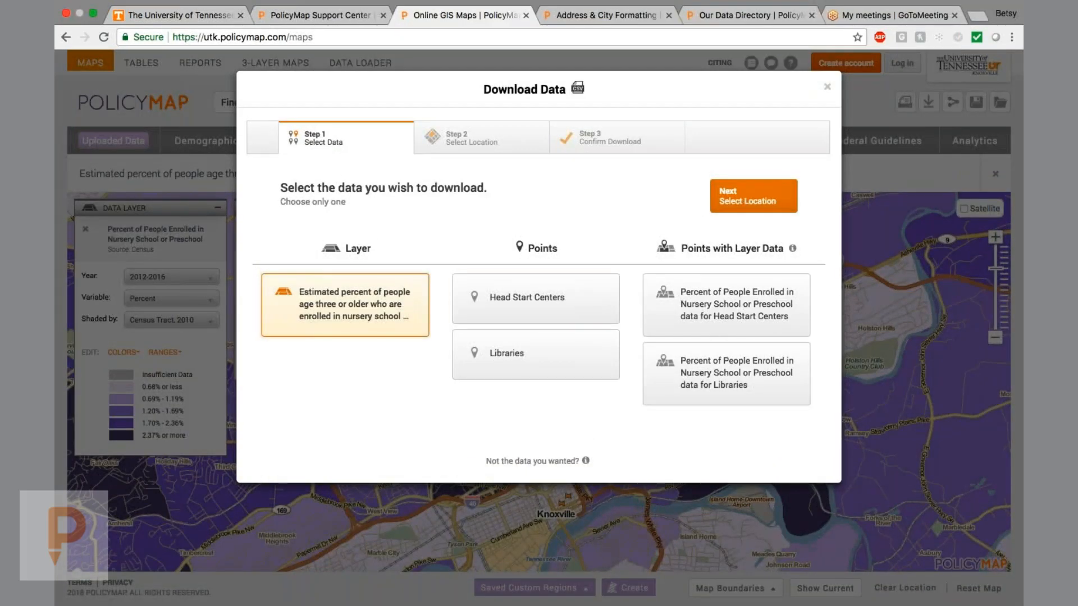
pyautogui.click(712, 329)
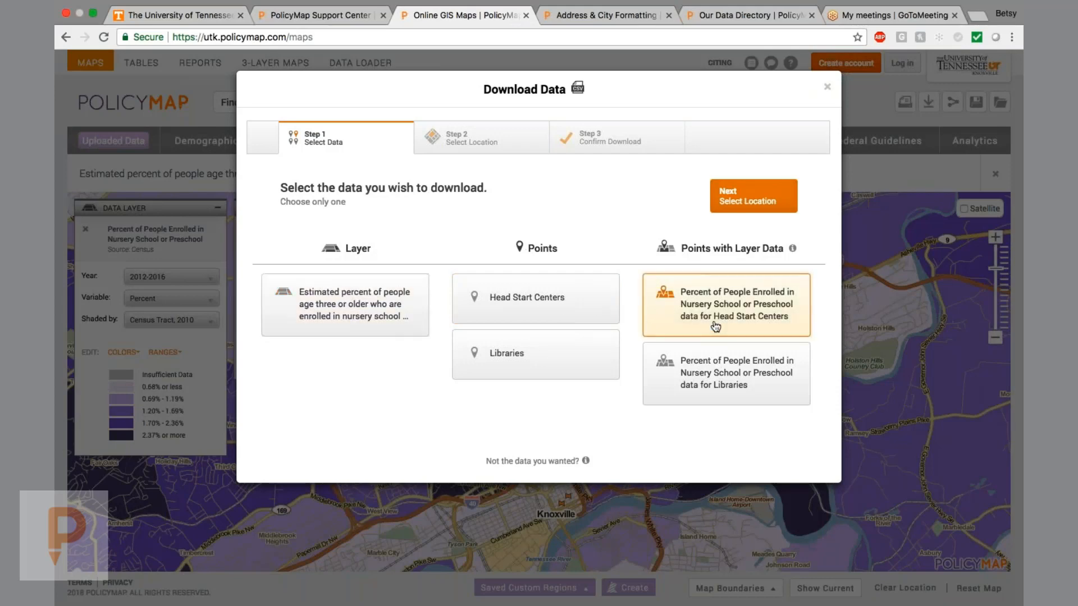
pyautogui.click(748, 196)
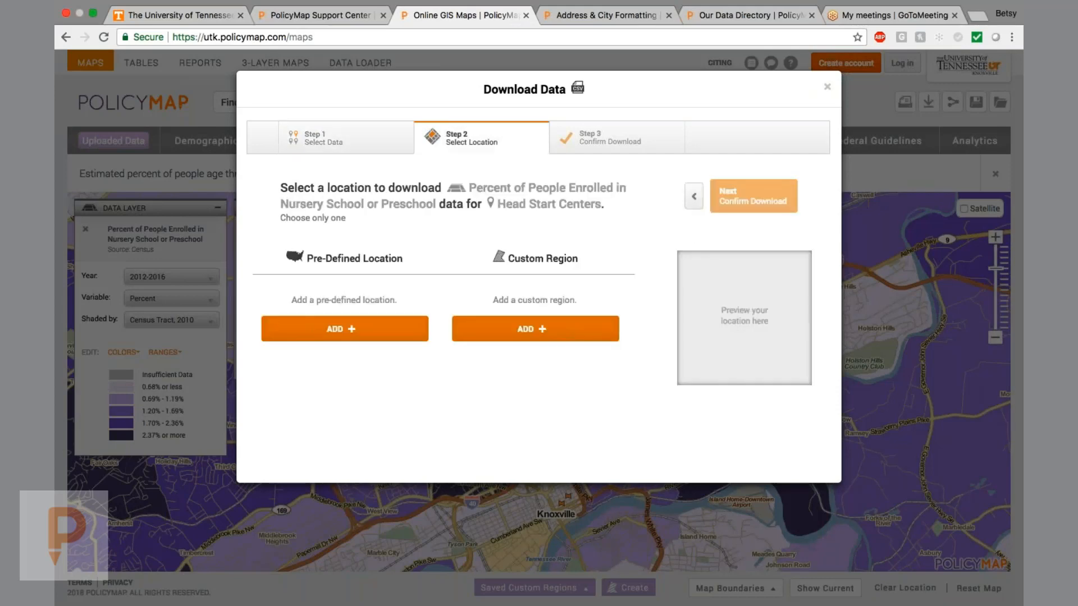
pyautogui.click(387, 330)
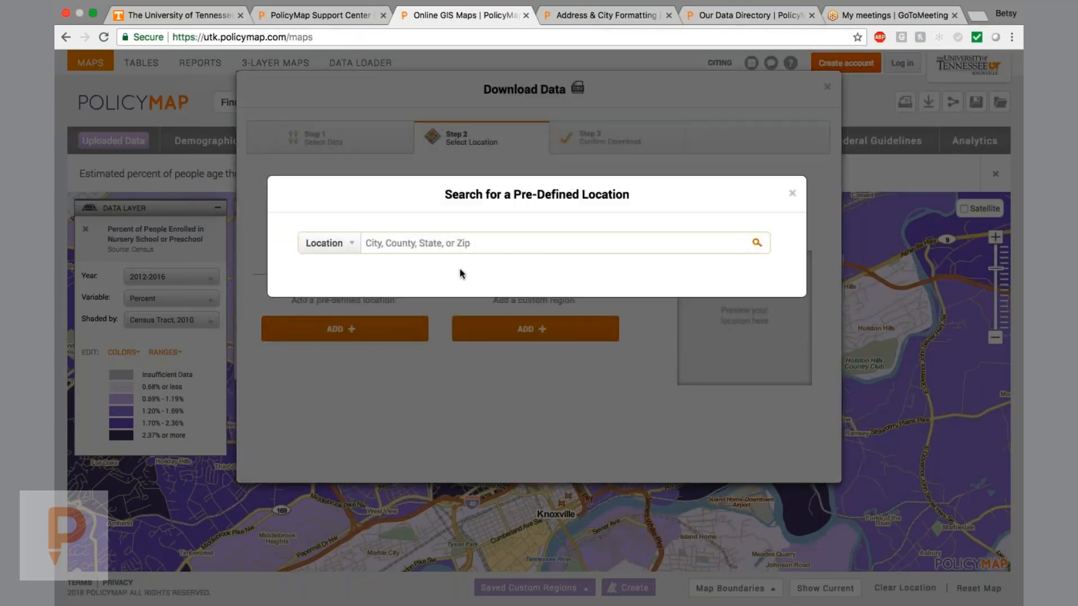
pyautogui.write('tn')
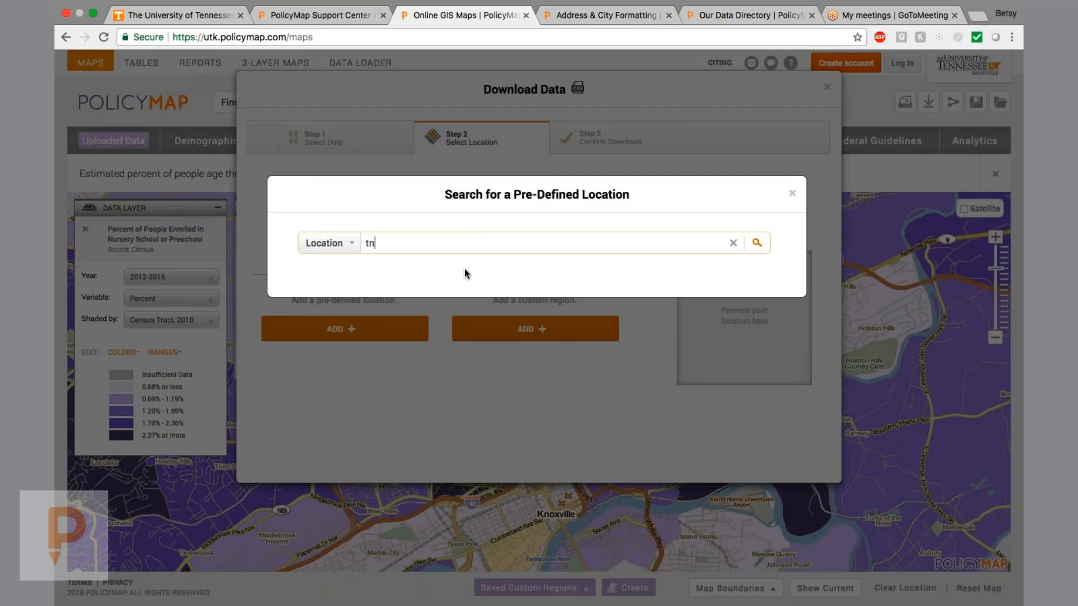
pyautogui.click(760, 248)
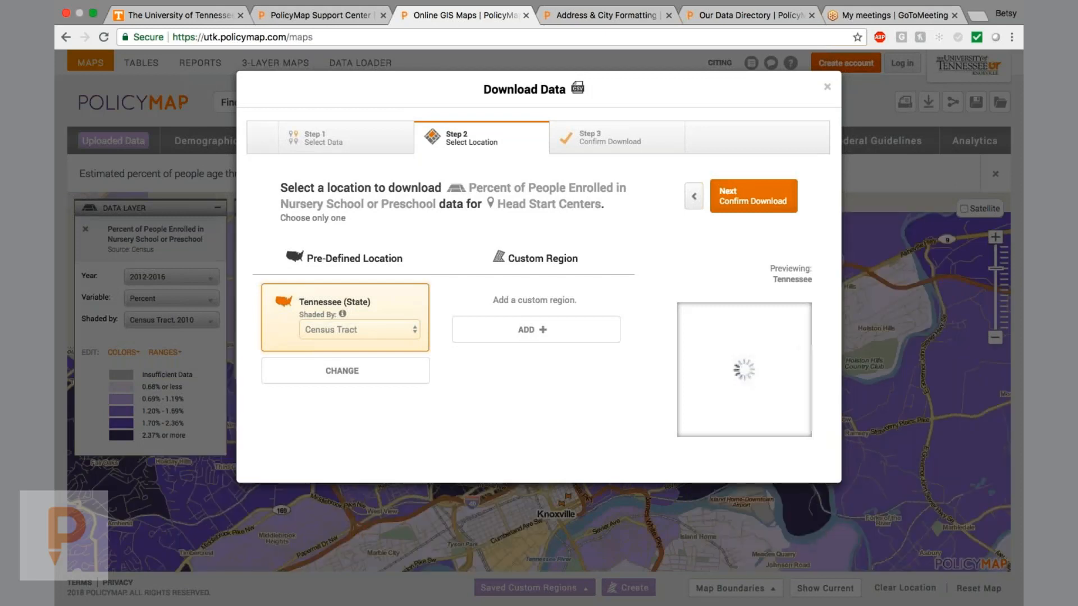
pyautogui.click(406, 331)
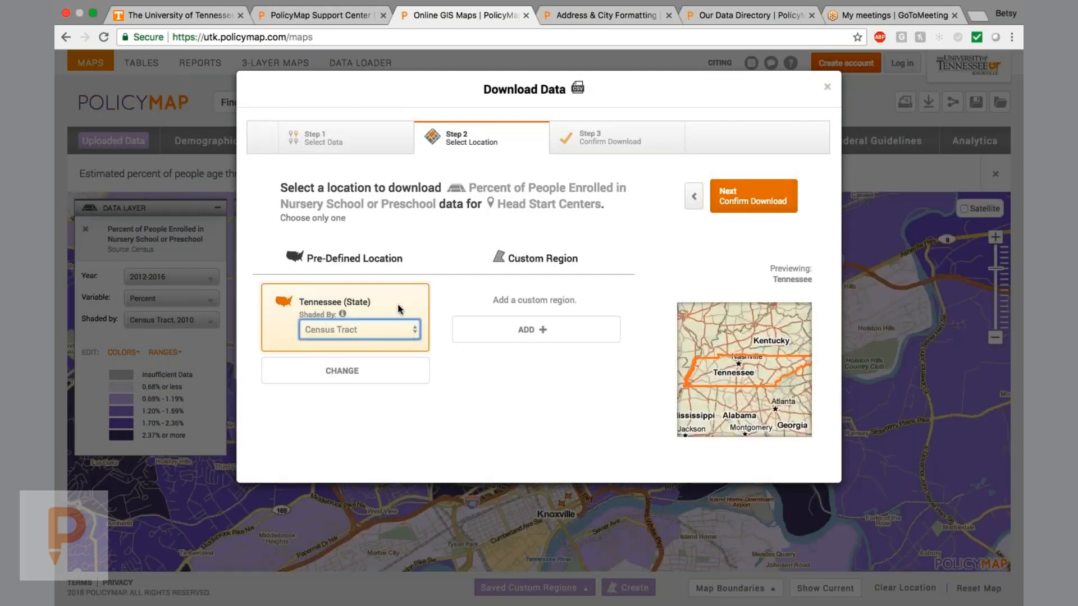
pyautogui.click(770, 195)
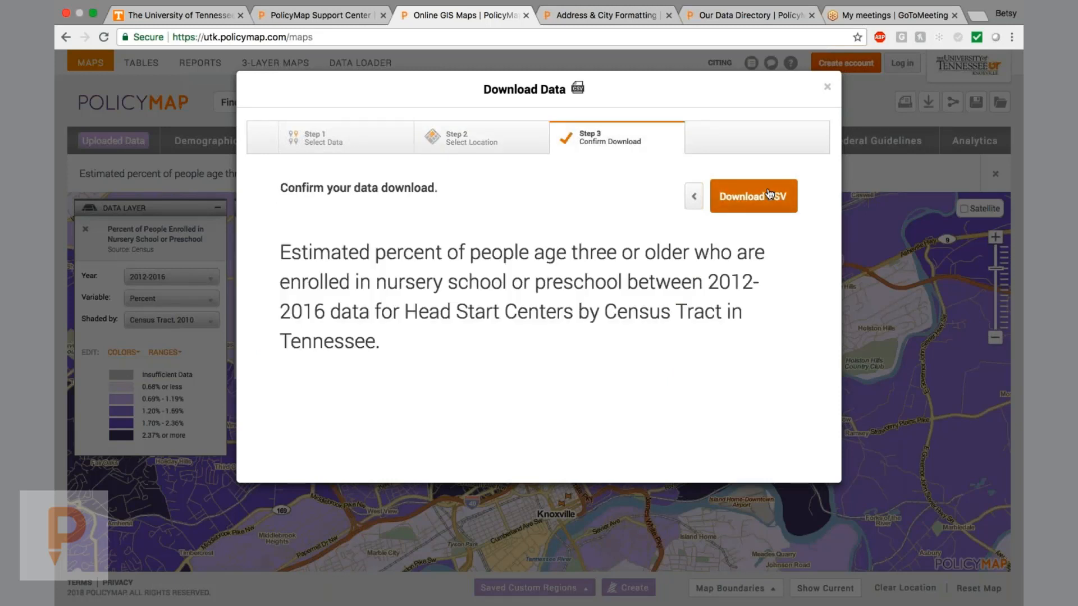
pyautogui.click(769, 194)
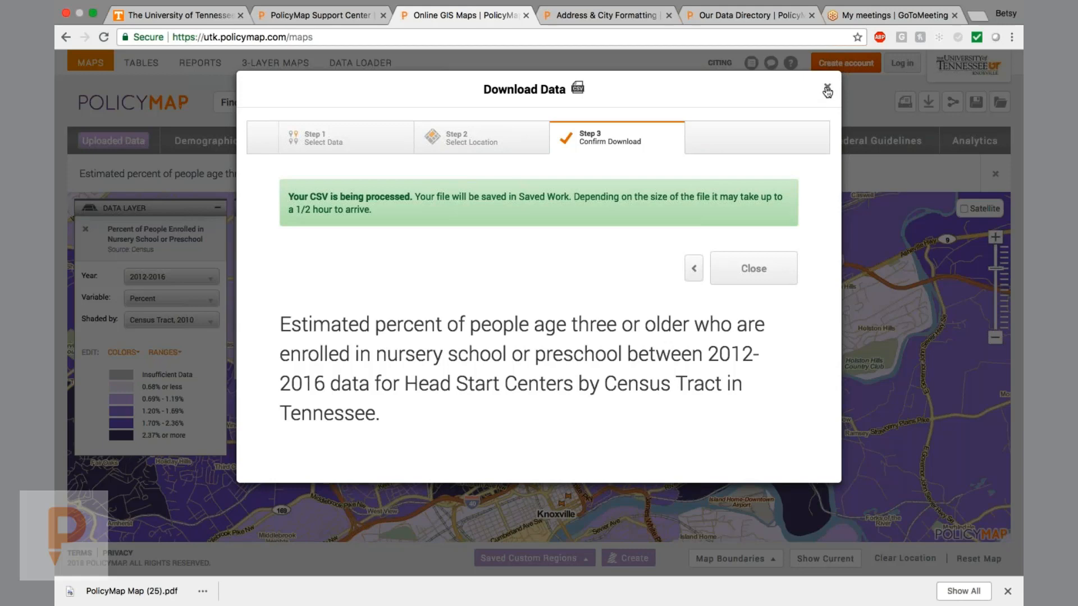
pyautogui.click(827, 90)
pyautogui.click(827, 89)
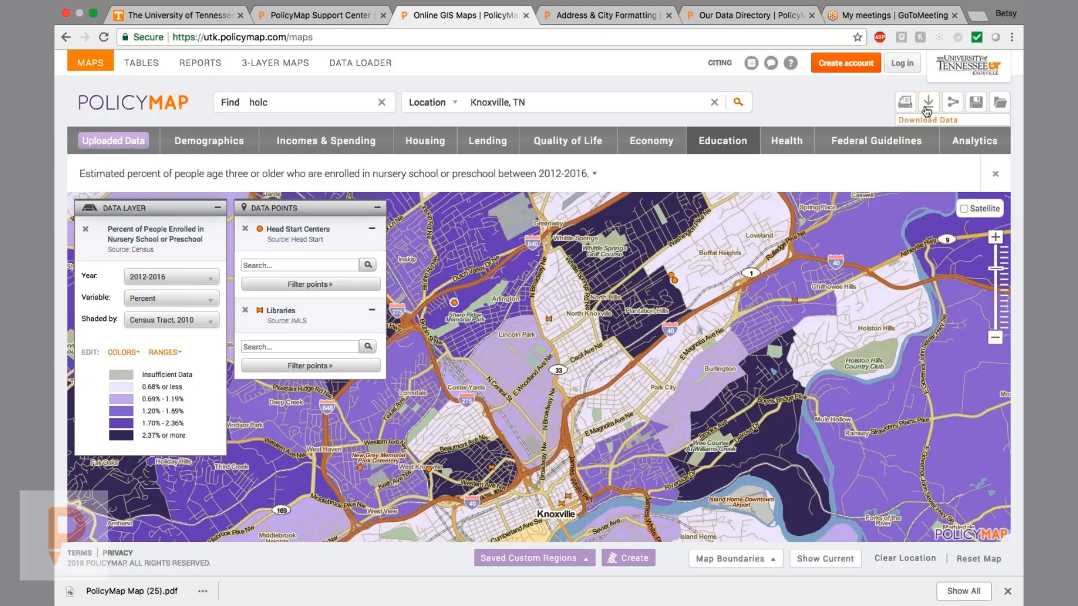
# Step: Review the link, email, embed and social options for sharing the current map
pyautogui.click(955, 106)
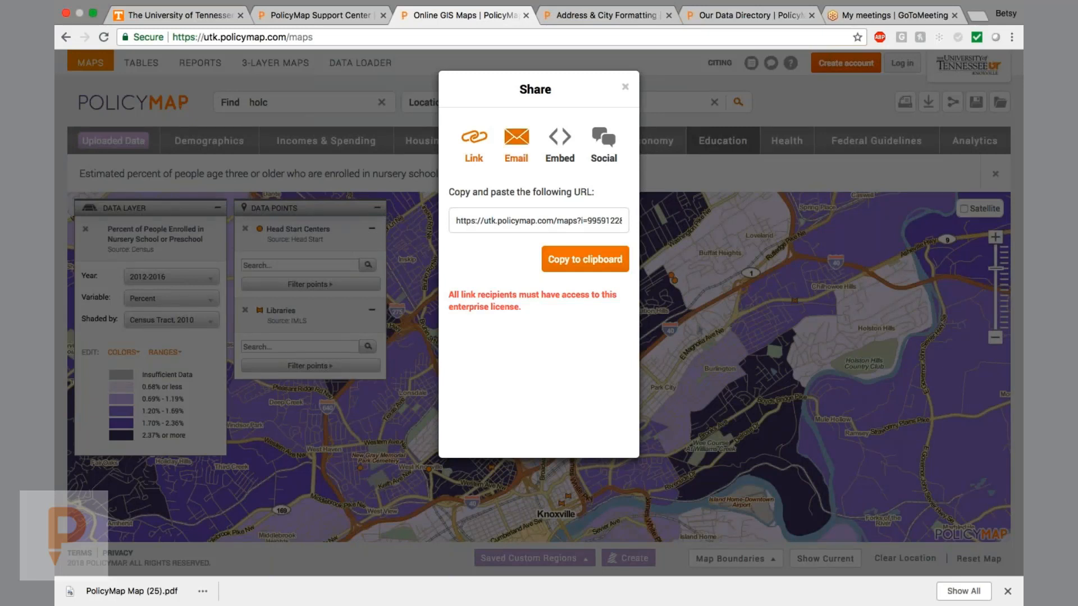
pyautogui.click(526, 145)
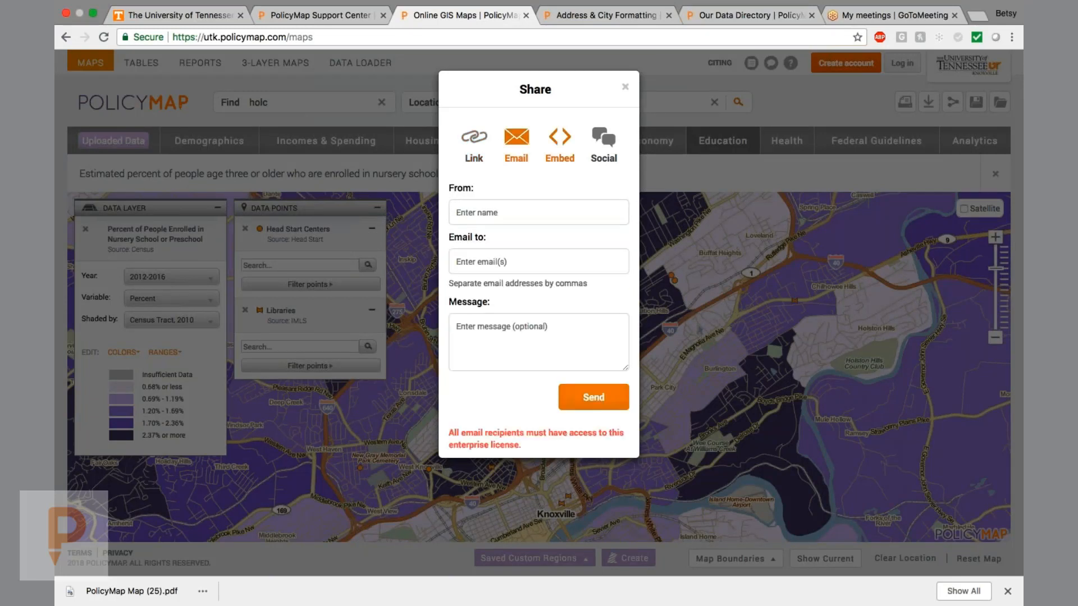
pyautogui.click(560, 140)
pyautogui.click(605, 152)
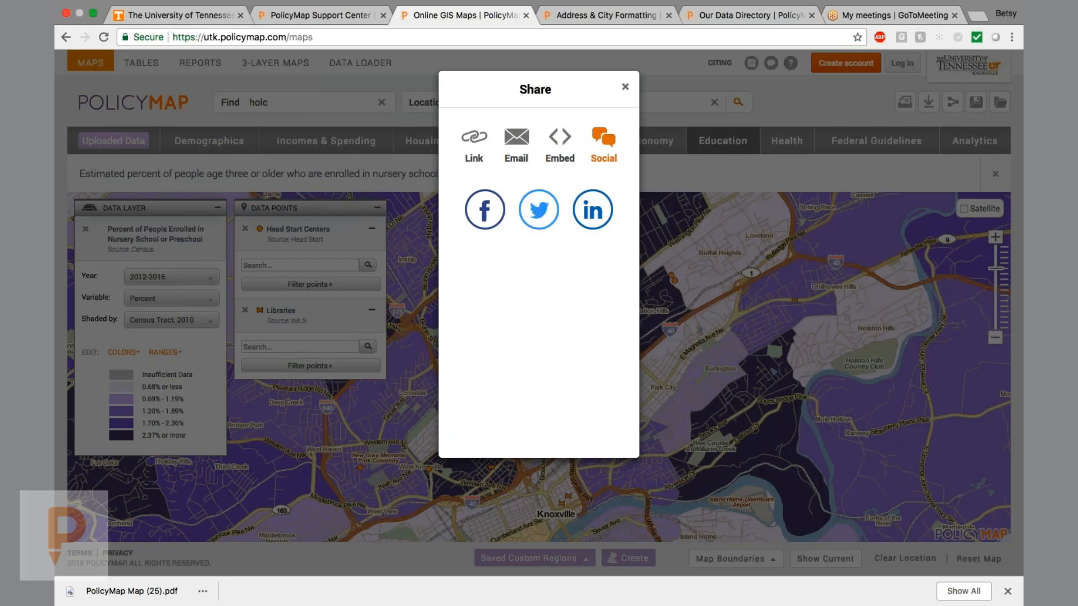
pyautogui.click(625, 86)
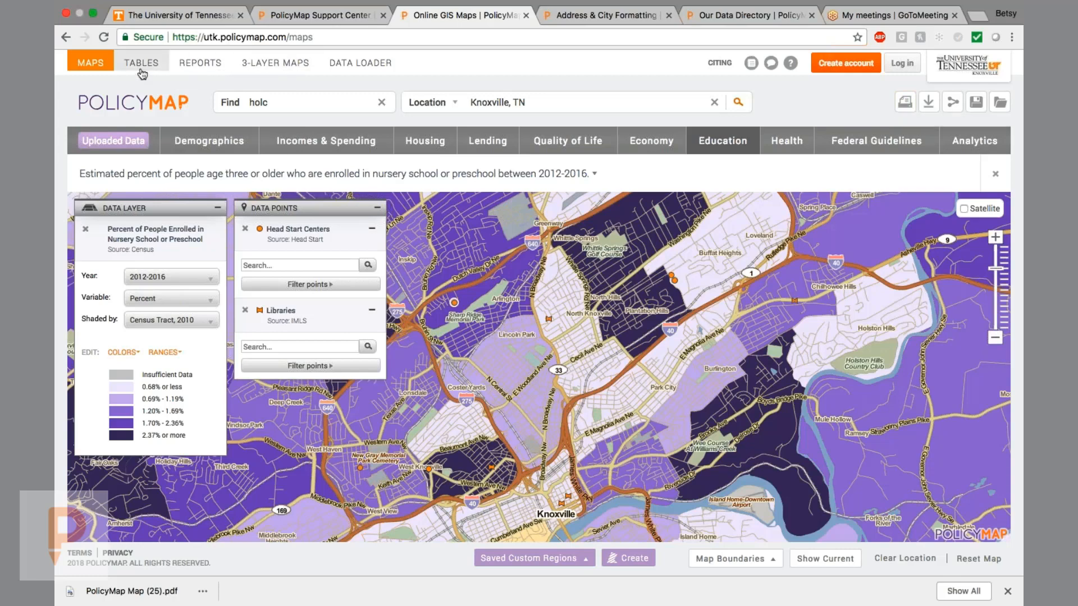
# Step: Remove the Head Start Centers points, the preschool enrollment layer and the Libraries points from the map
pyautogui.click(245, 228)
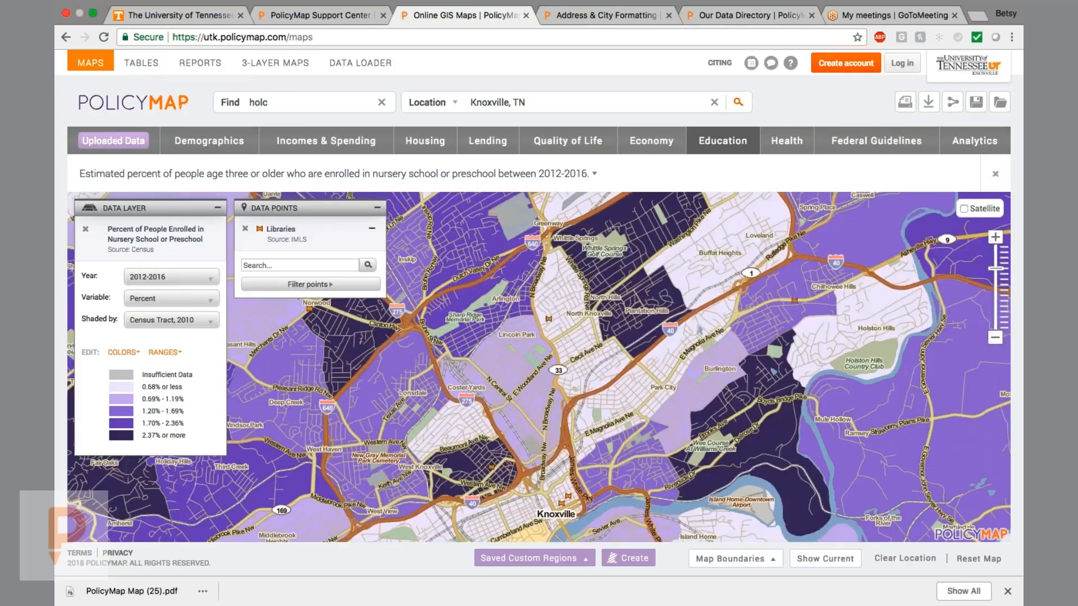
pyautogui.click(85, 228)
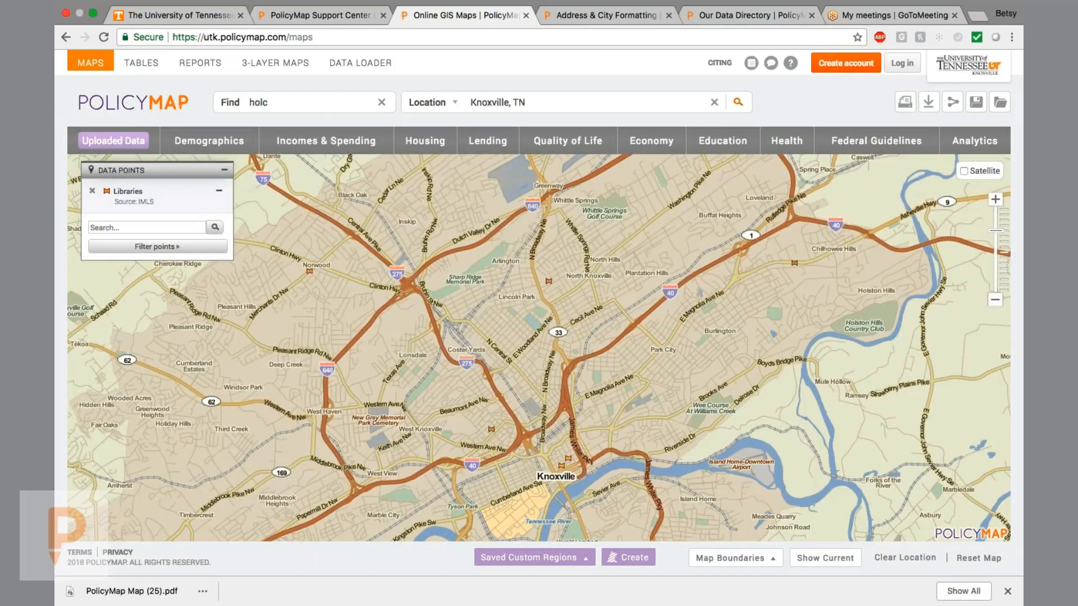
pyautogui.click(92, 191)
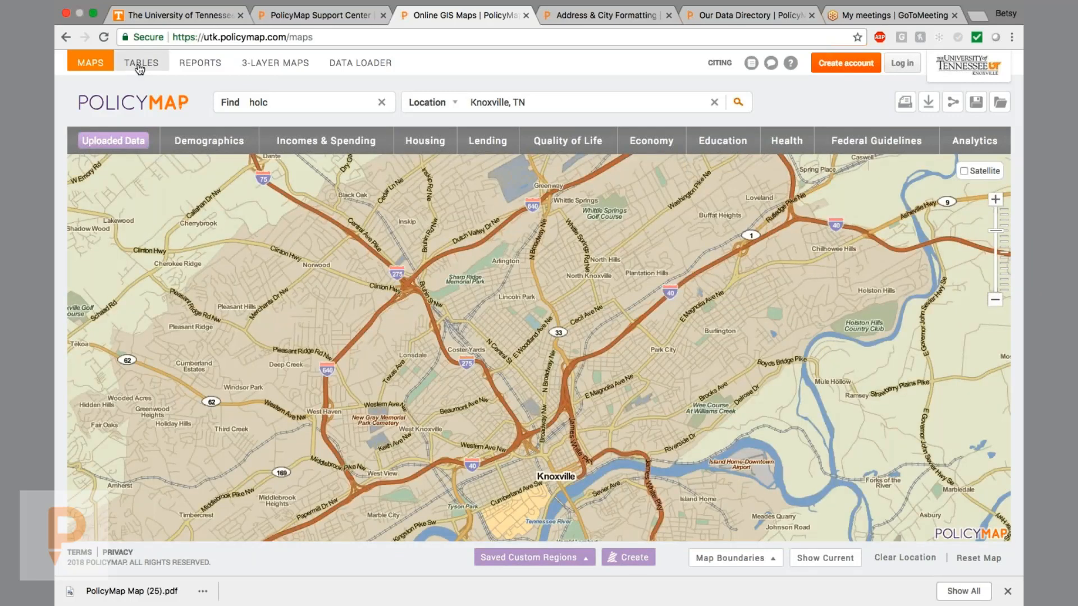
# Step: Start a data table showing the median home value from the housing data
pyautogui.click(140, 65)
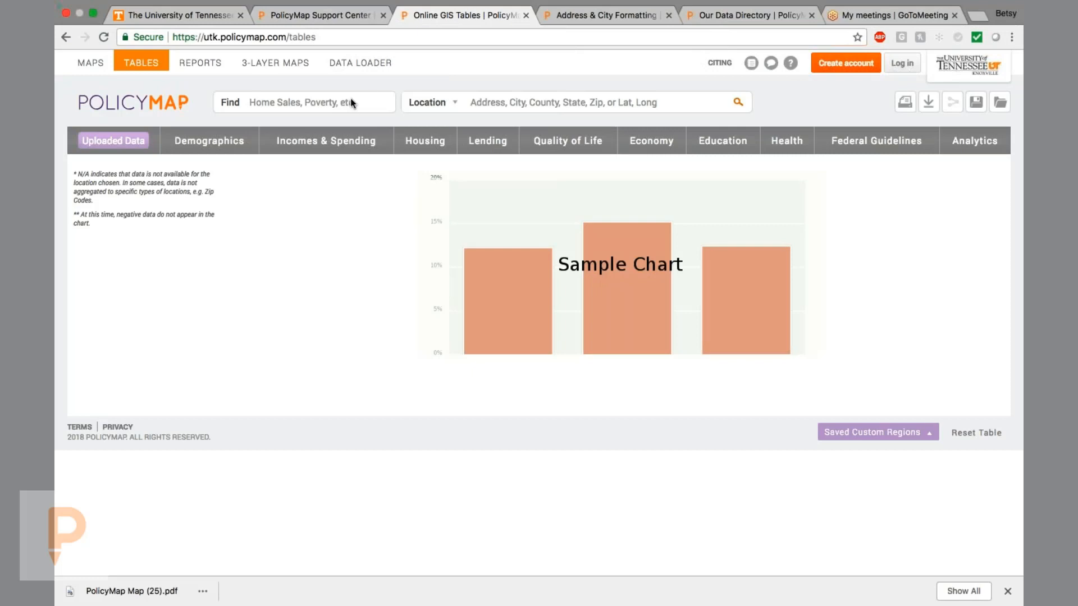
pyautogui.click(328, 145)
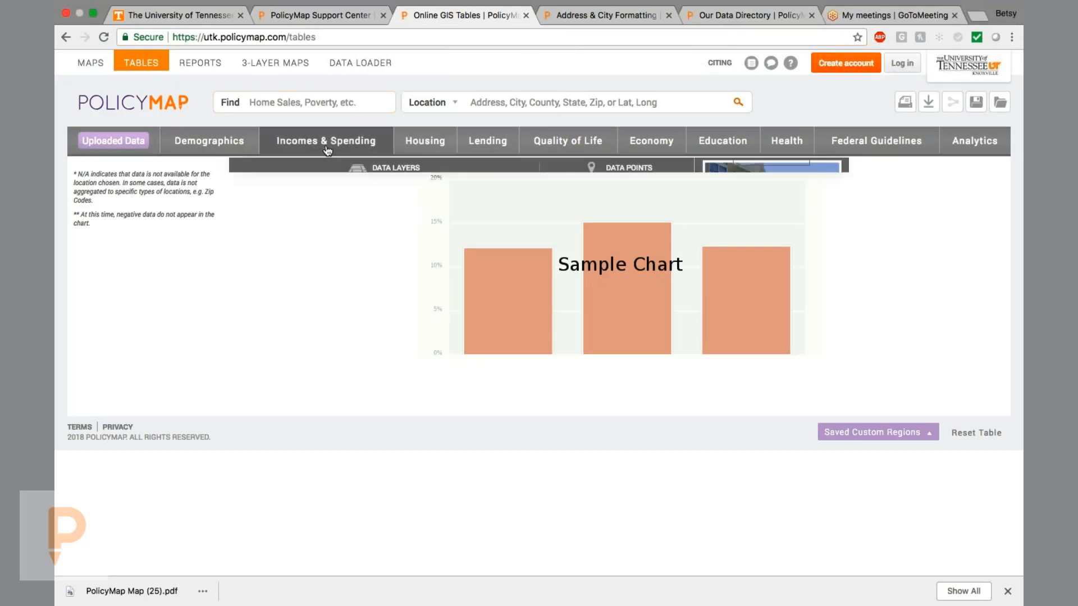
pyautogui.click(426, 151)
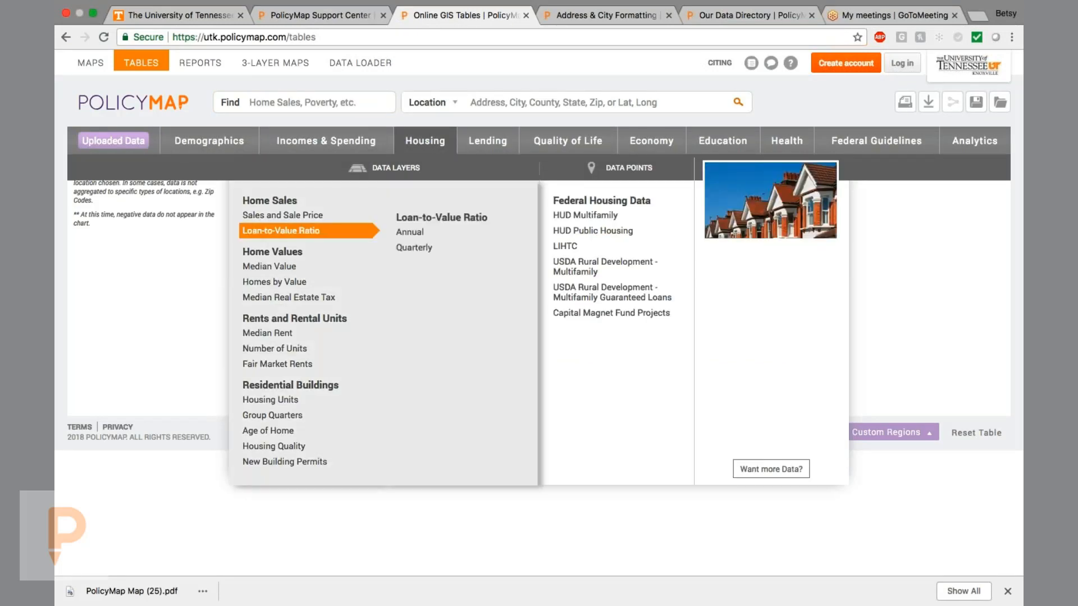
pyautogui.click(293, 268)
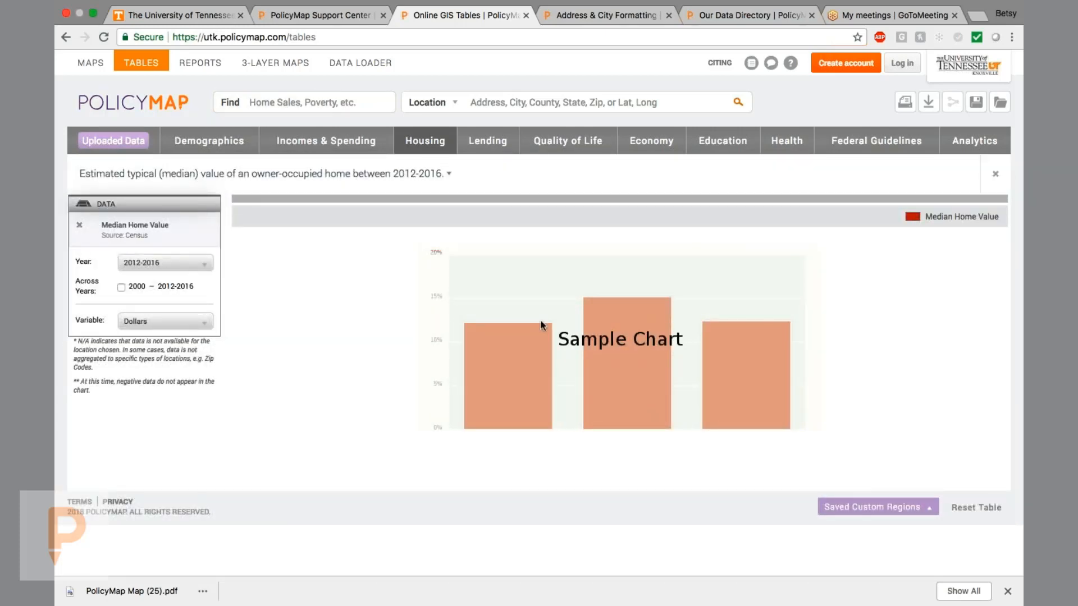
# Step: Add Knox County, TN, as a location in the median home value table
pyautogui.click(509, 103)
pyautogui.write('kno')
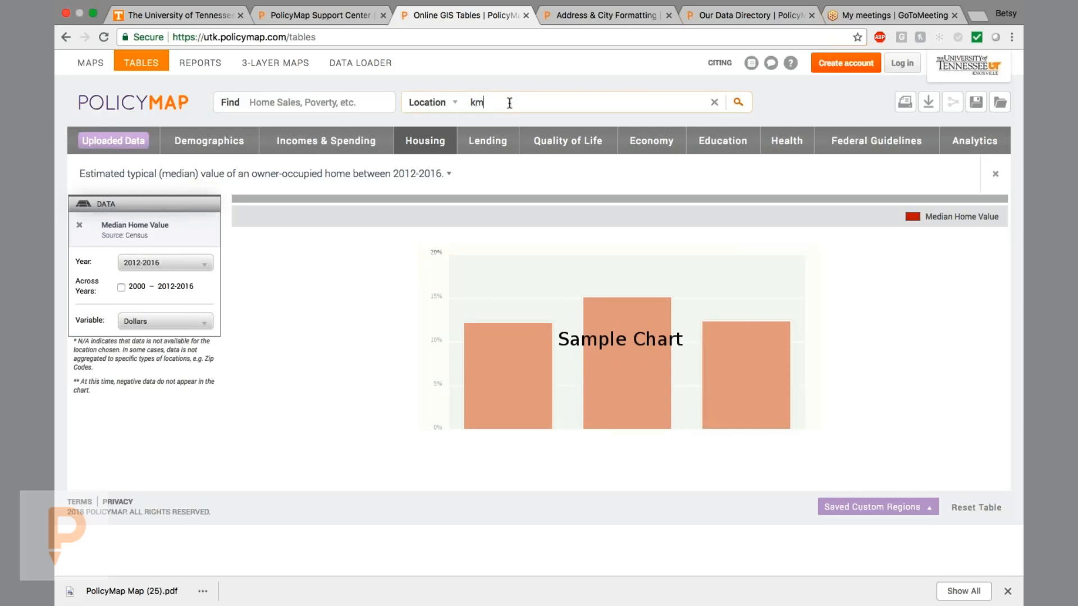
pyautogui.press('BackSpace')
pyautogui.press('BackSpace')
pyautogui.write('nox')
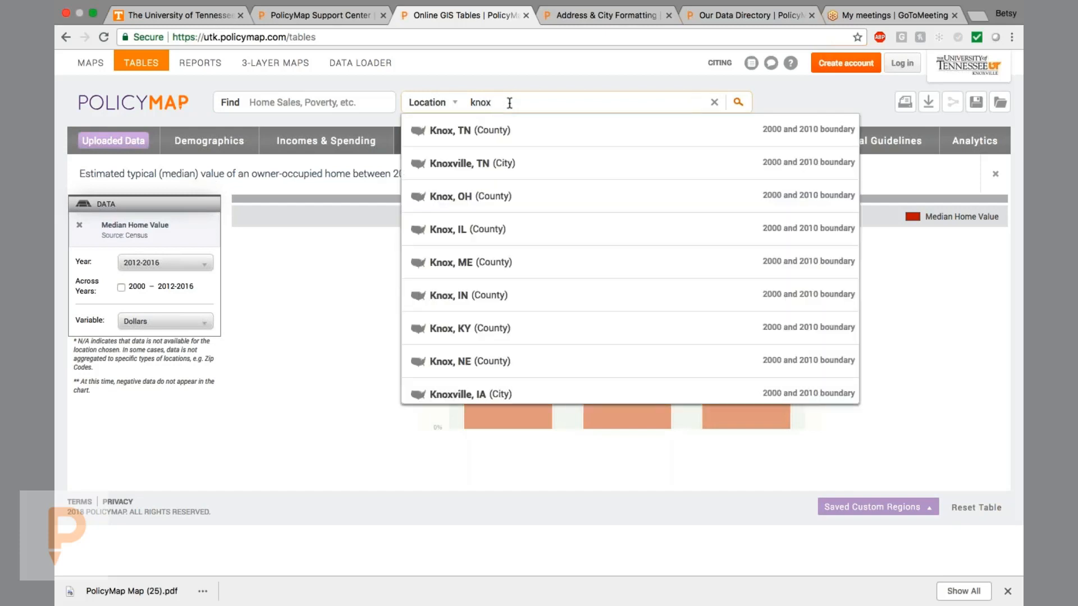
pyautogui.click(522, 140)
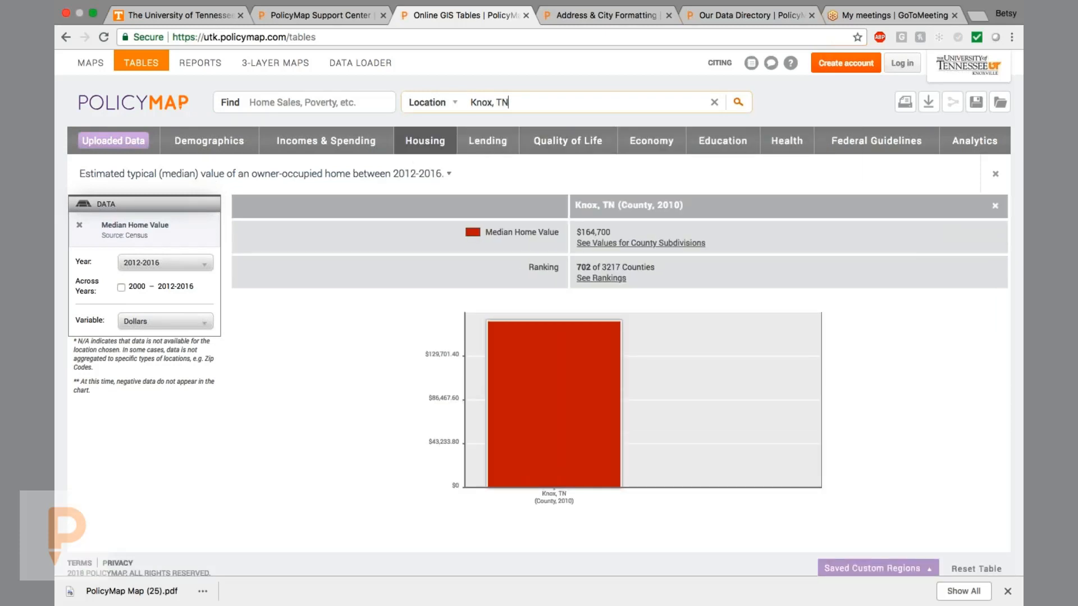
pyautogui.moveTo(543, 108); pyautogui.dragTo(399, 68)
pyautogui.write('jeffers')
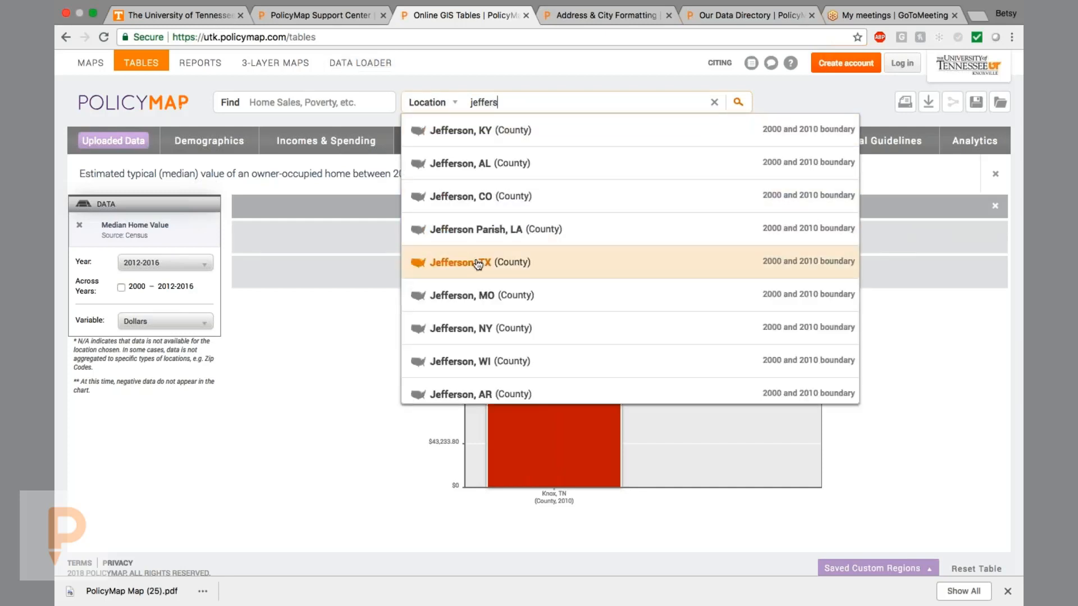
pyautogui.write('o')
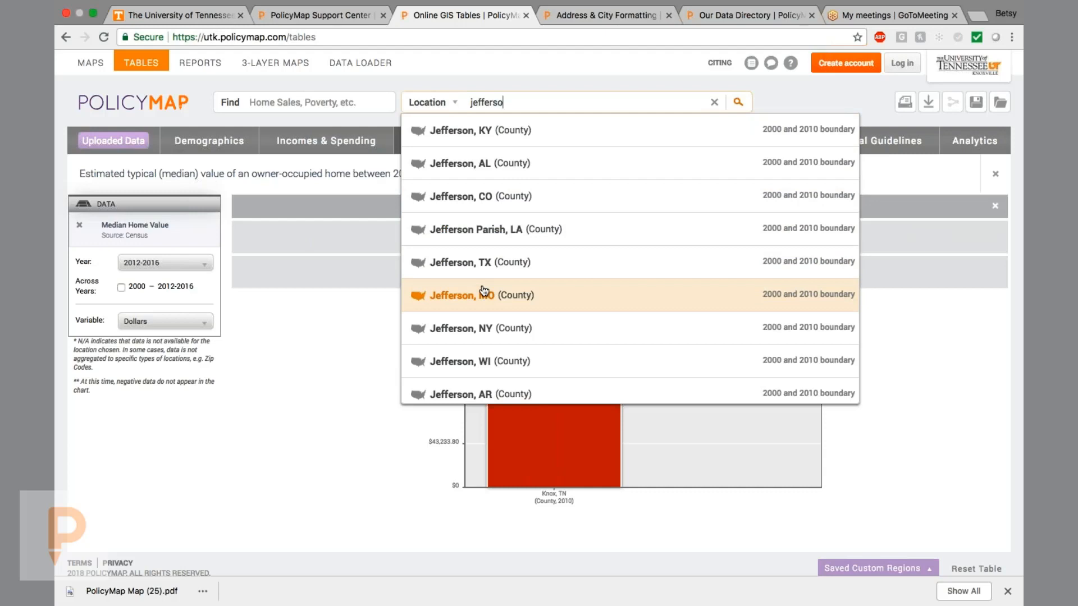
pyautogui.write('n')
pyautogui.scroll(-1, 500, 317)
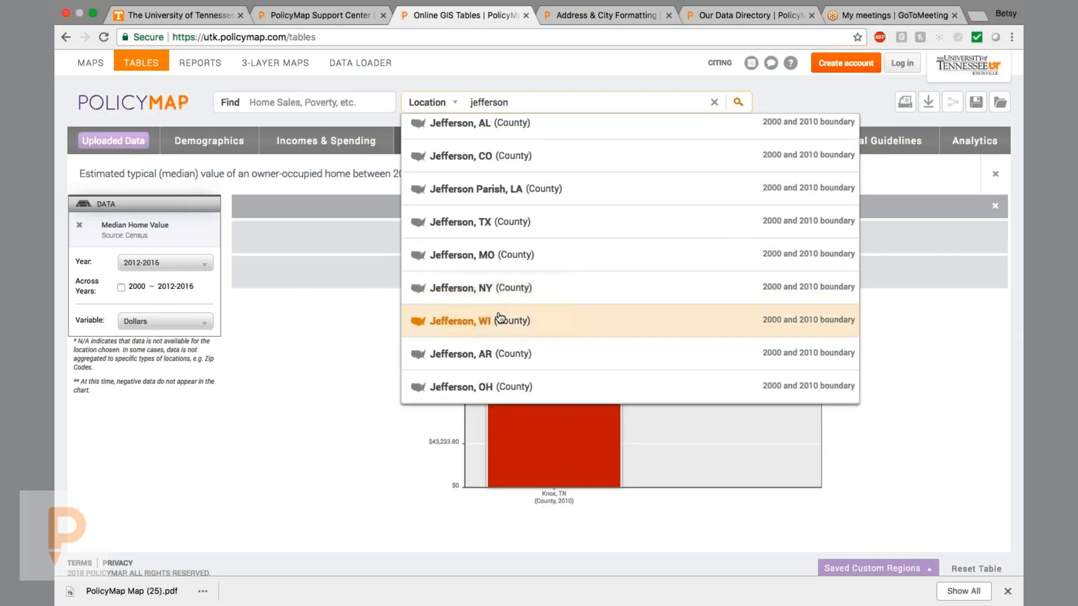
pyautogui.scroll(1, 499, 318)
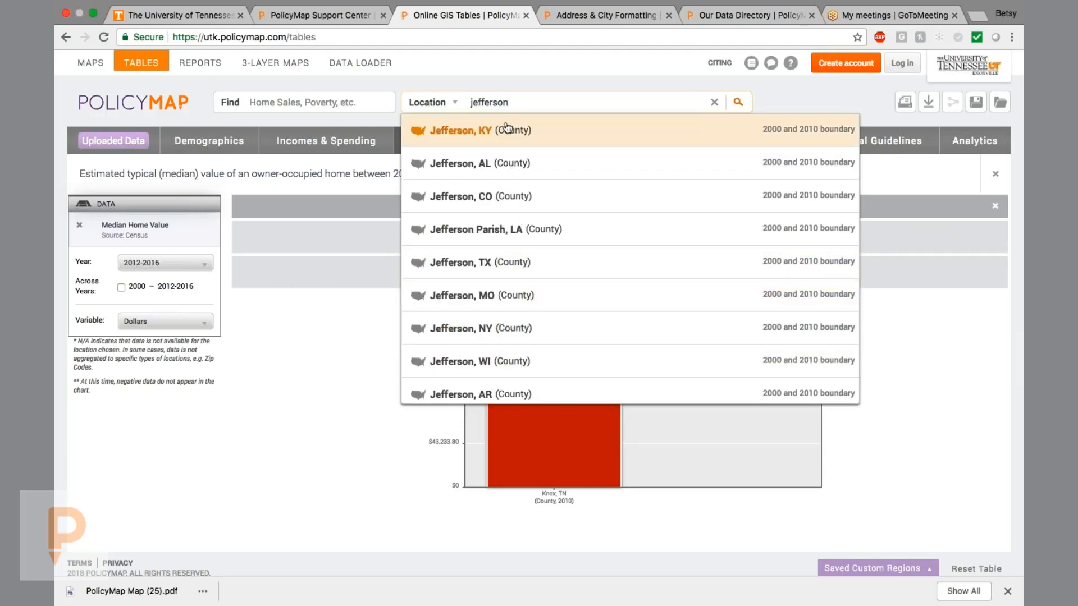
pyautogui.press('BackSpace')
pyautogui.press('BackSpace')
pyautogui.press('BackSpace')
pyautogui.press('BackSpace')
pyautogui.press('BackSpace')
pyautogui.press('BackSpace')
pyautogui.press('BackSpace')
pyautogui.press('BackSpace')
pyautogui.press('BackSpace')
# Step: Add Anderson County, TN, to the median home value table for comparison with Knox County
pyautogui.write('anderson')
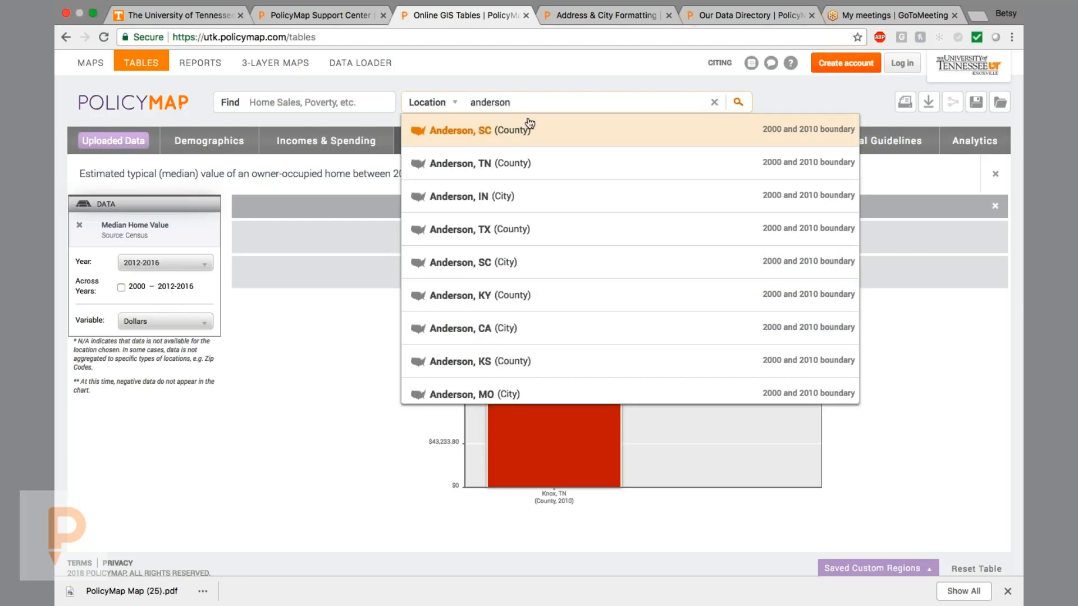
pyautogui.click(511, 163)
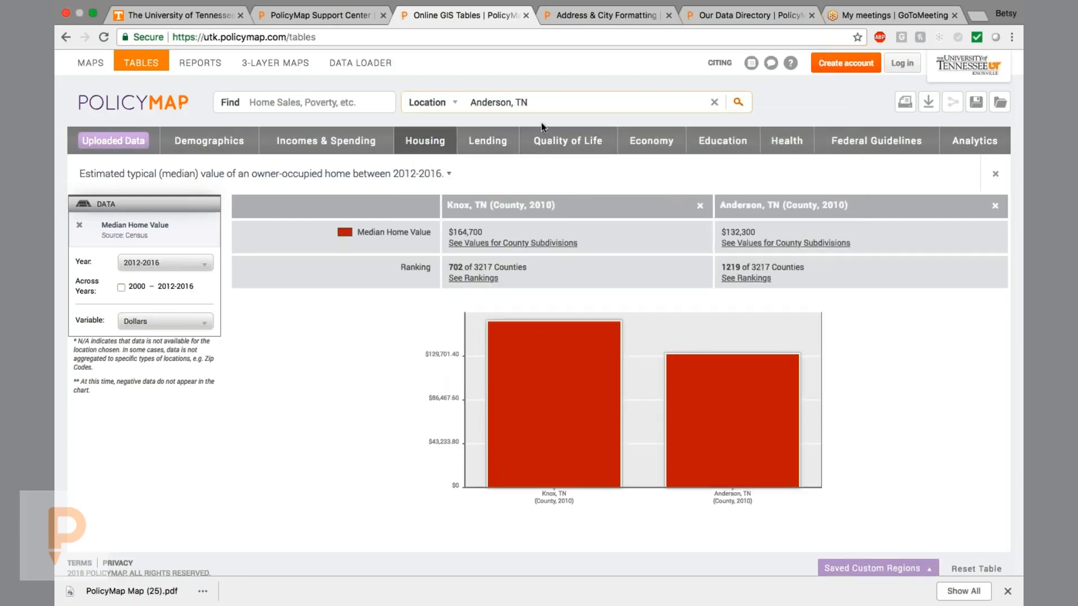
# Step: Add Davidson County, TN, as another location in the median home value table
pyautogui.moveTo(528, 102); pyautogui.dragTo(388, 43)
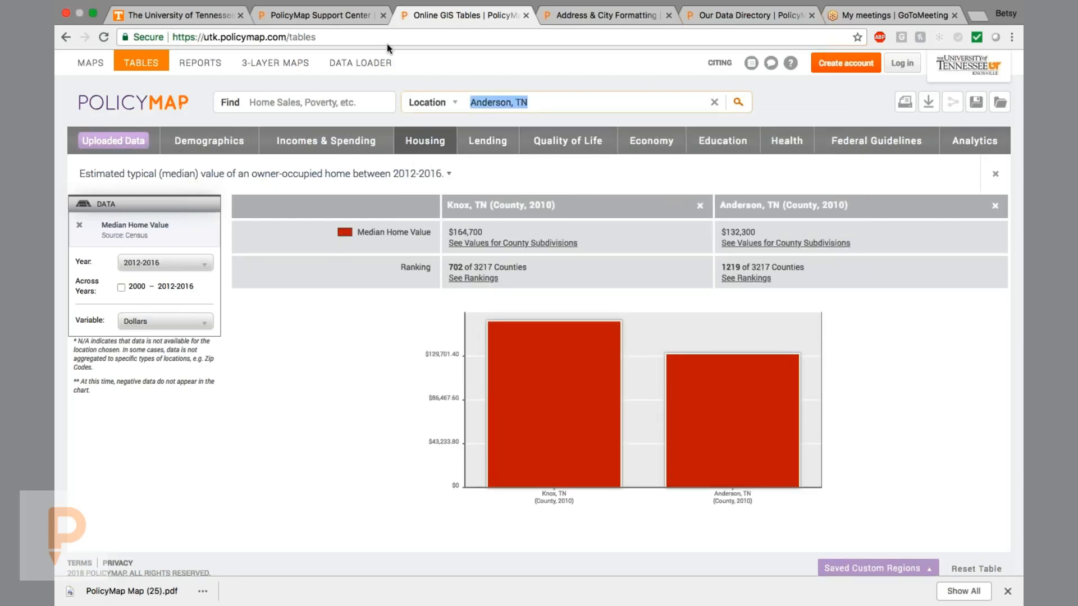
pyautogui.write('davidson')
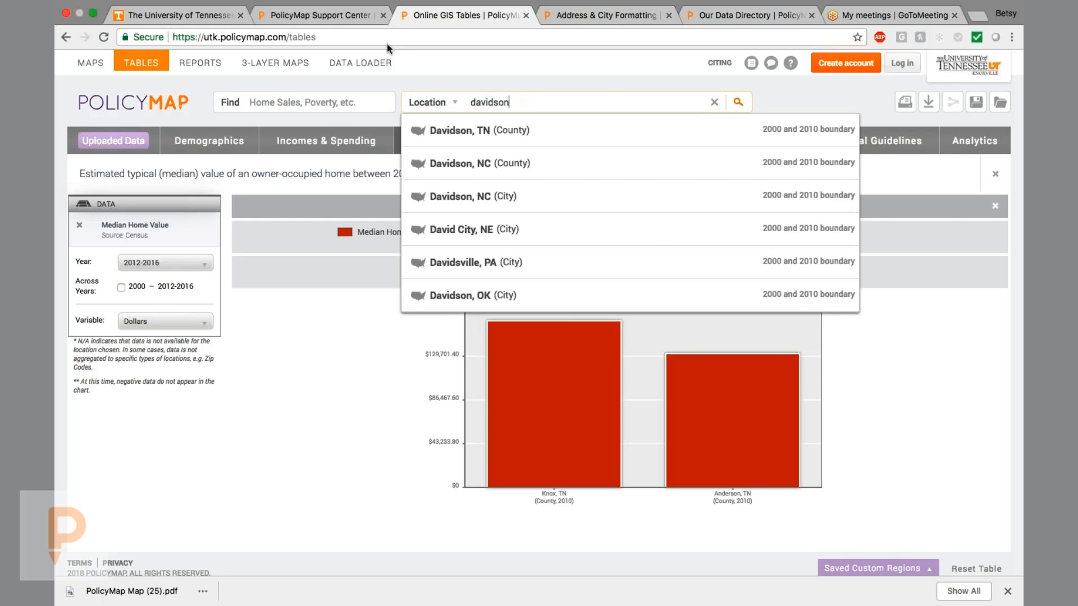
pyautogui.click(478, 131)
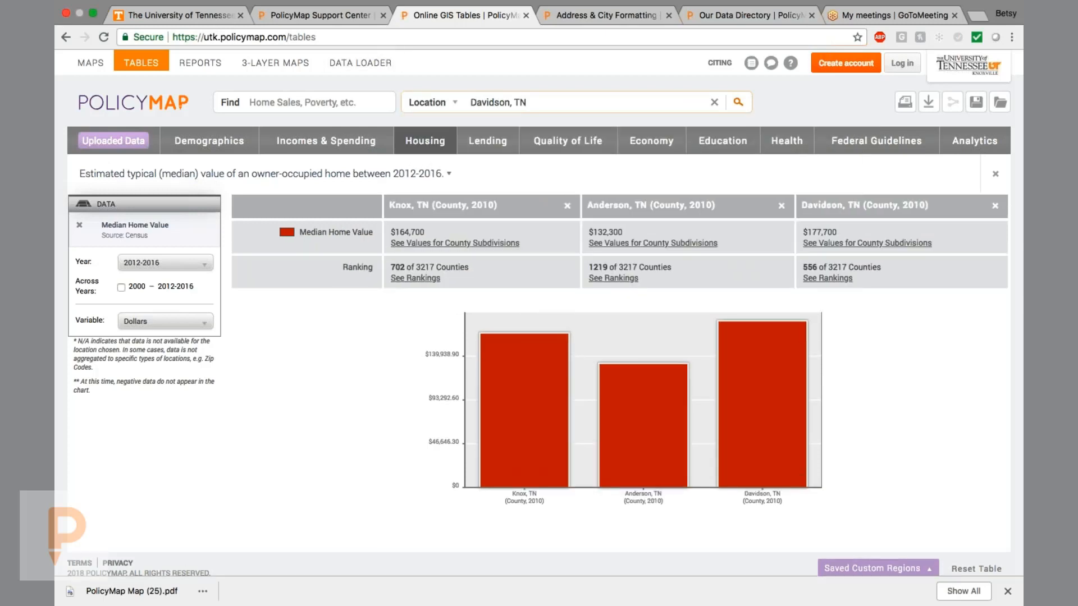
# Step: Add Shelby County, TN, to the median home value comparison table
pyautogui.moveTo(527, 102); pyautogui.dragTo(413, 85)
pyautogui.write('shle')
pyautogui.press('BackSpace')
pyautogui.press('BackSpace')
pyautogui.write('elbu')
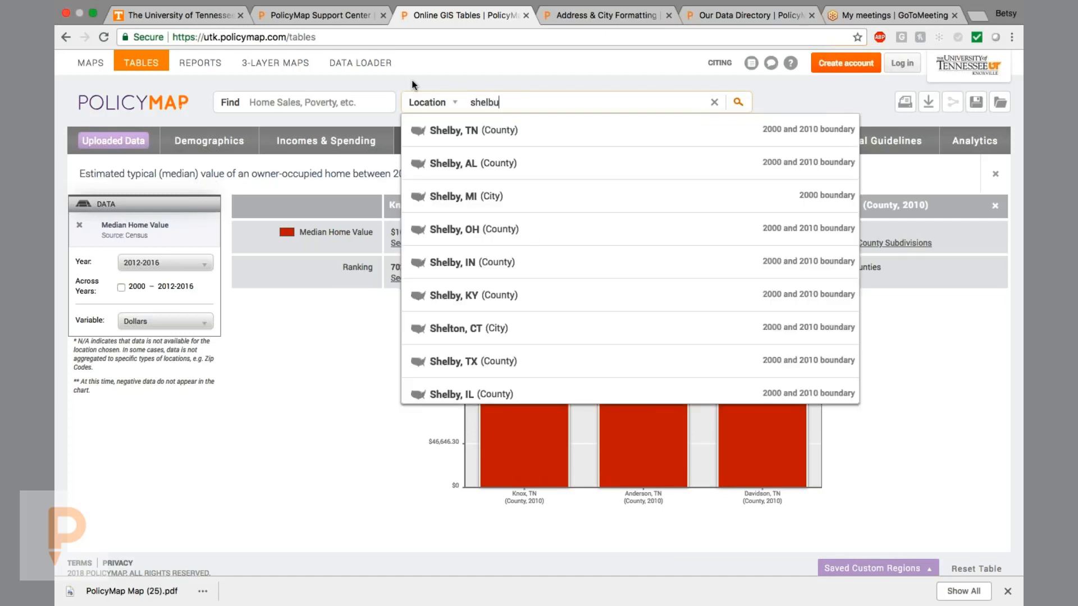
pyautogui.press('BackSpace')
pyautogui.write('y')
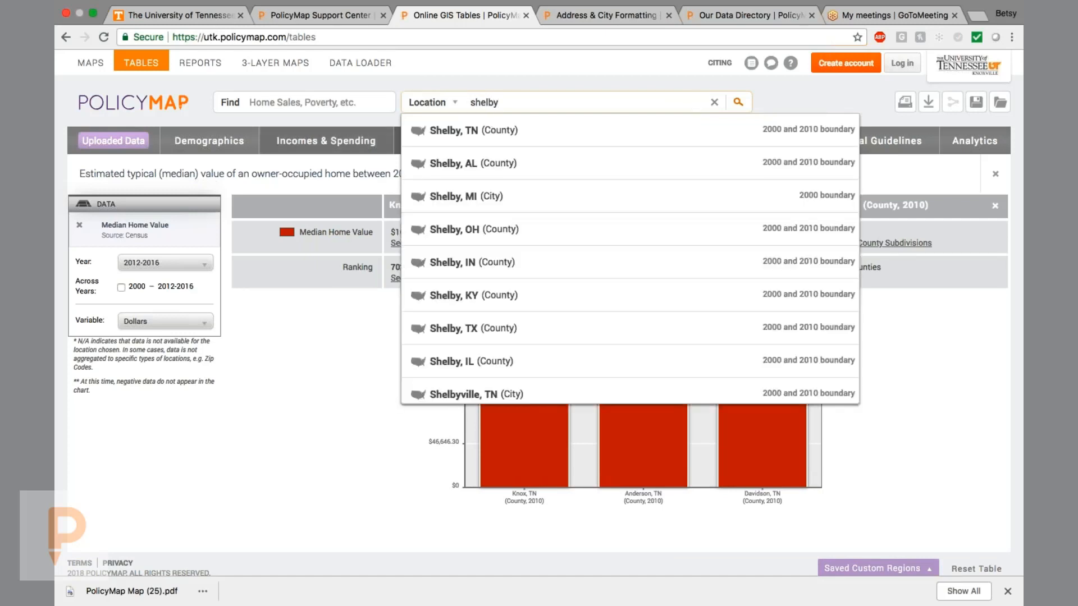
pyautogui.click(453, 135)
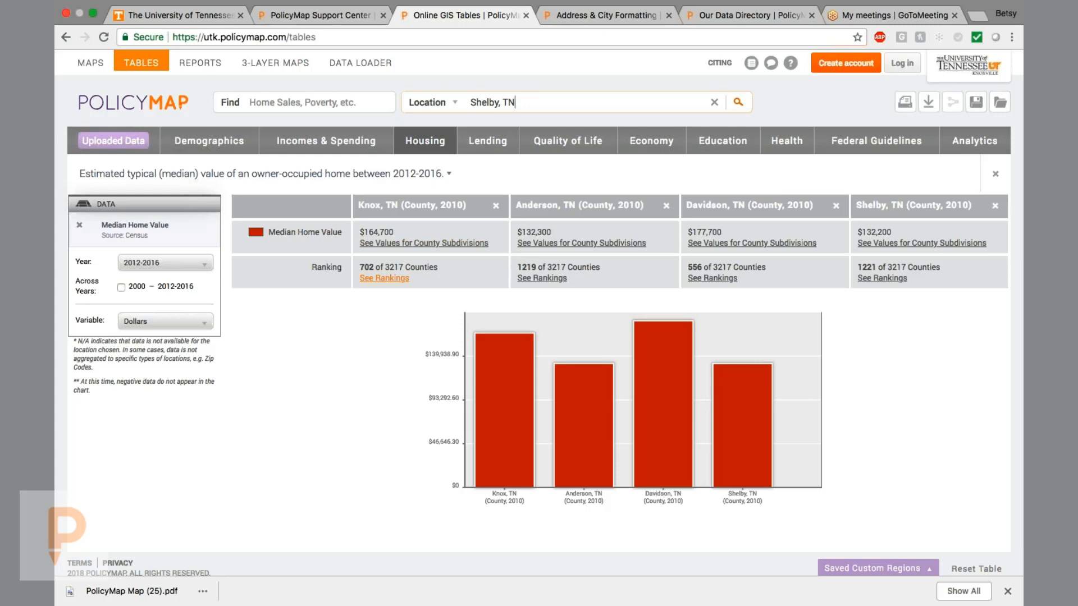
# Step: Look through the county rankings around Knox County for median home value, and close the rankings
pyautogui.click(384, 278)
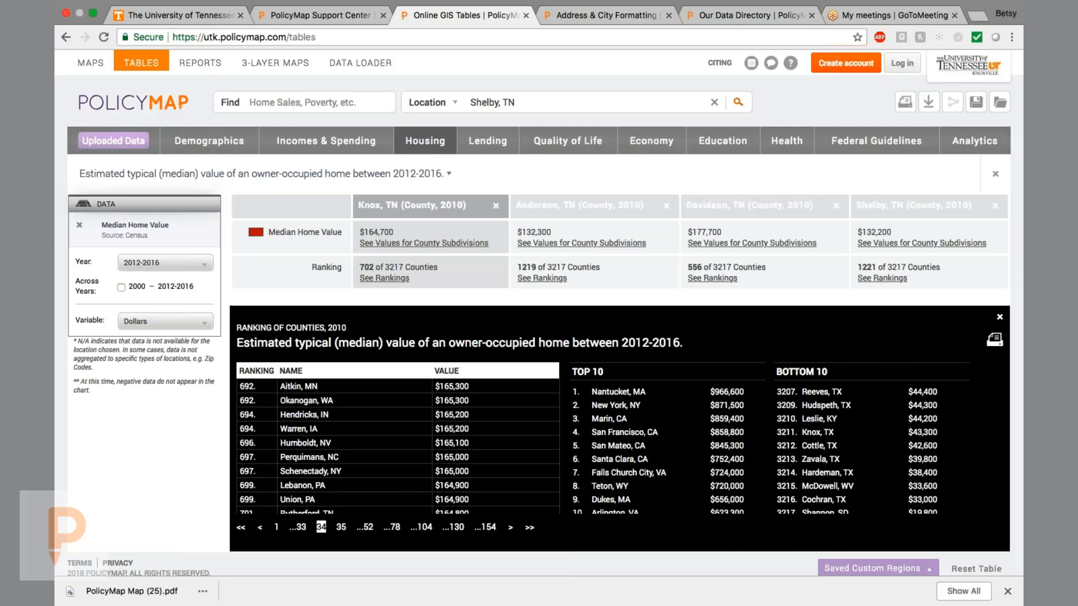
pyautogui.scroll(-4, 630, 423)
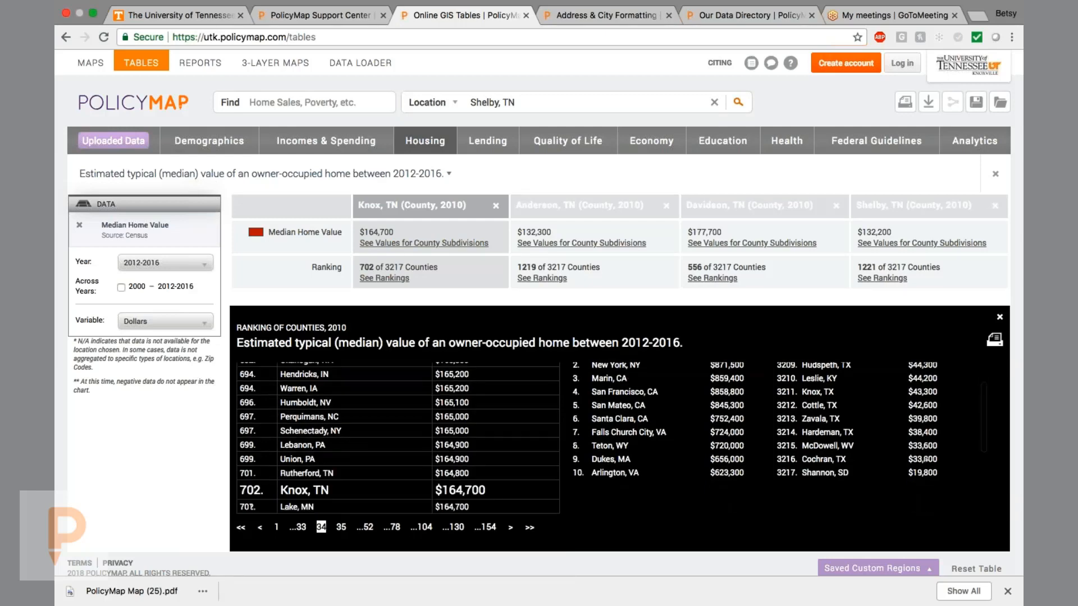
pyautogui.scroll(4, 630, 423)
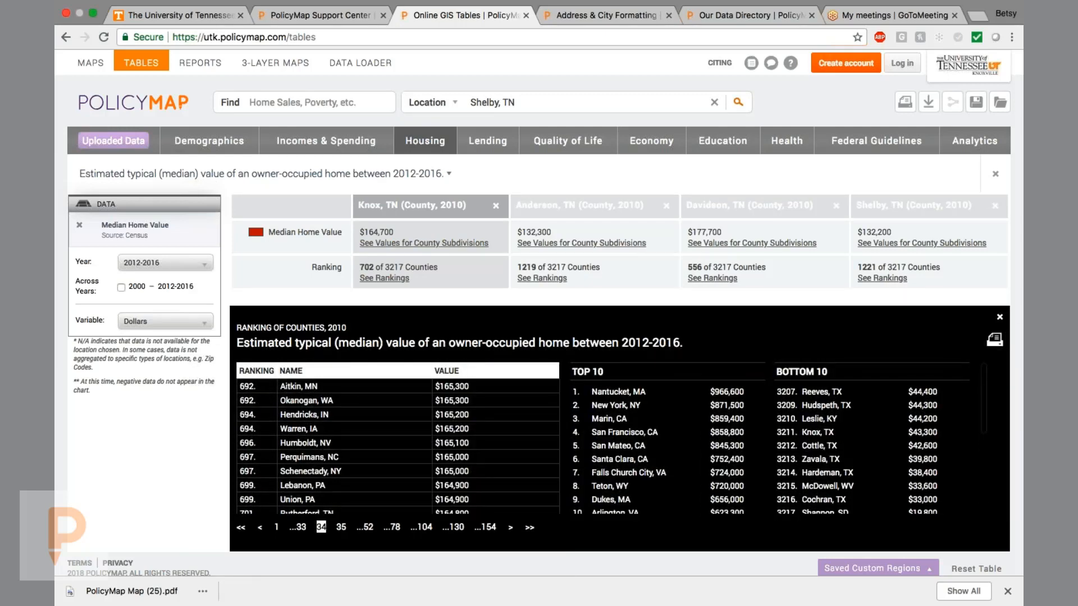
pyautogui.click(1000, 319)
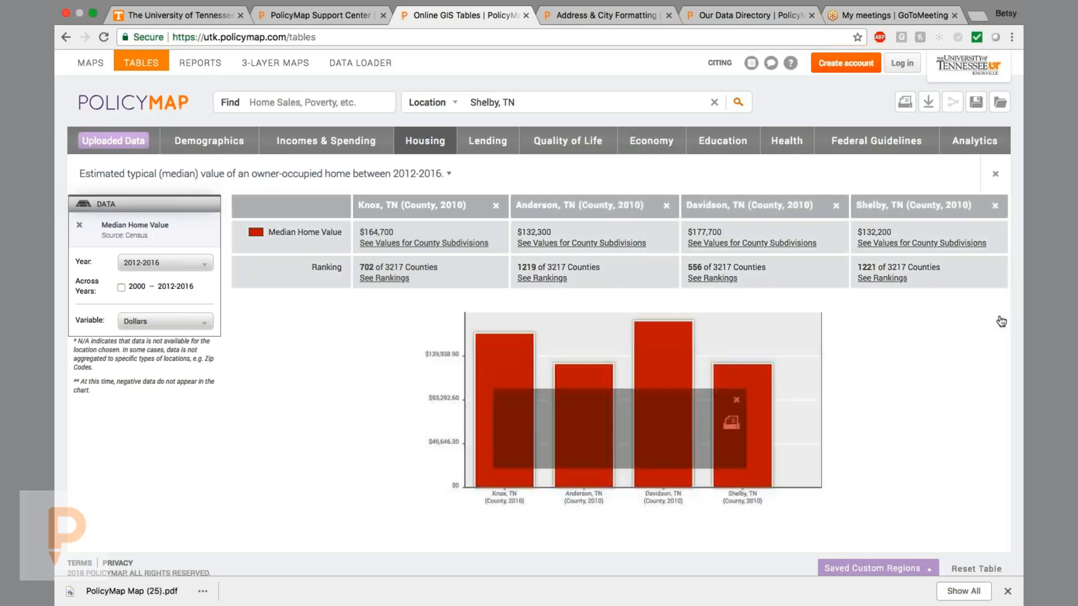
# Step: Show the median home values across the years 2000 to 2012-2016, with the variable kept as Dollars
pyautogui.click(120, 288)
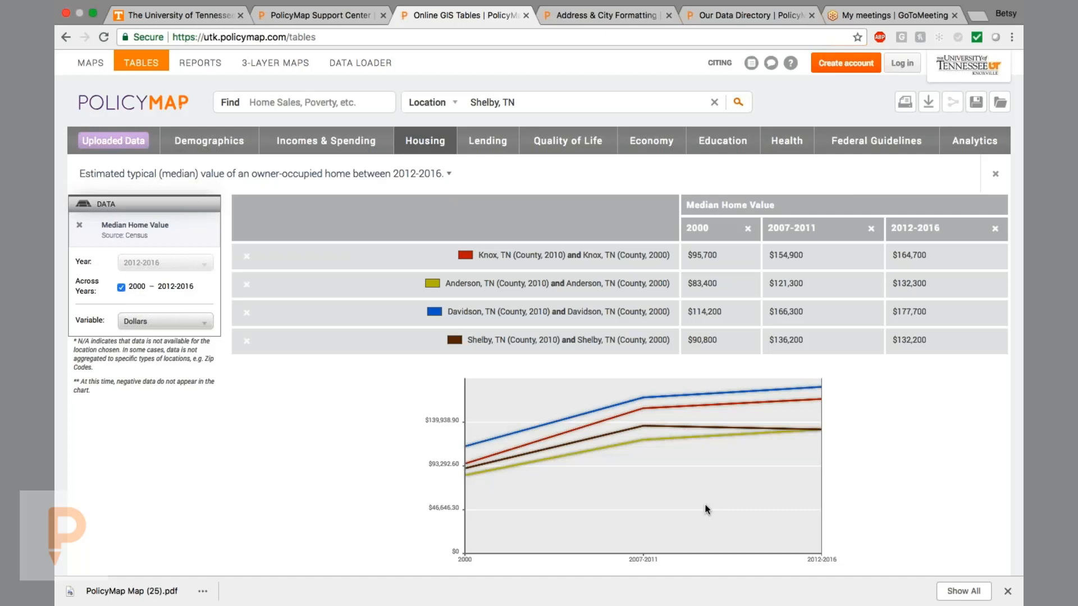
pyautogui.click(199, 323)
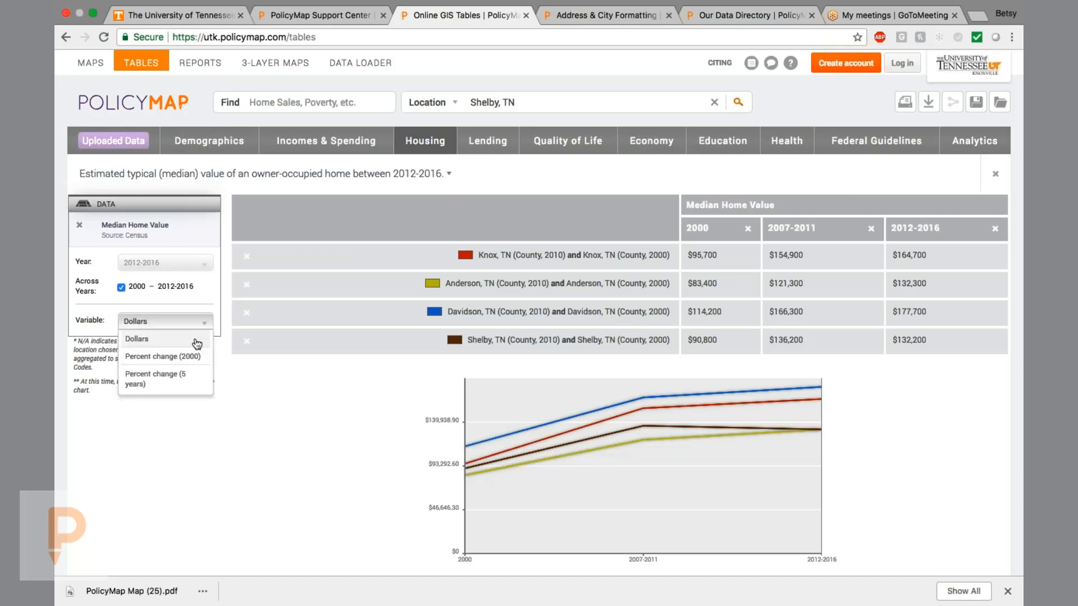
pyautogui.click(197, 340)
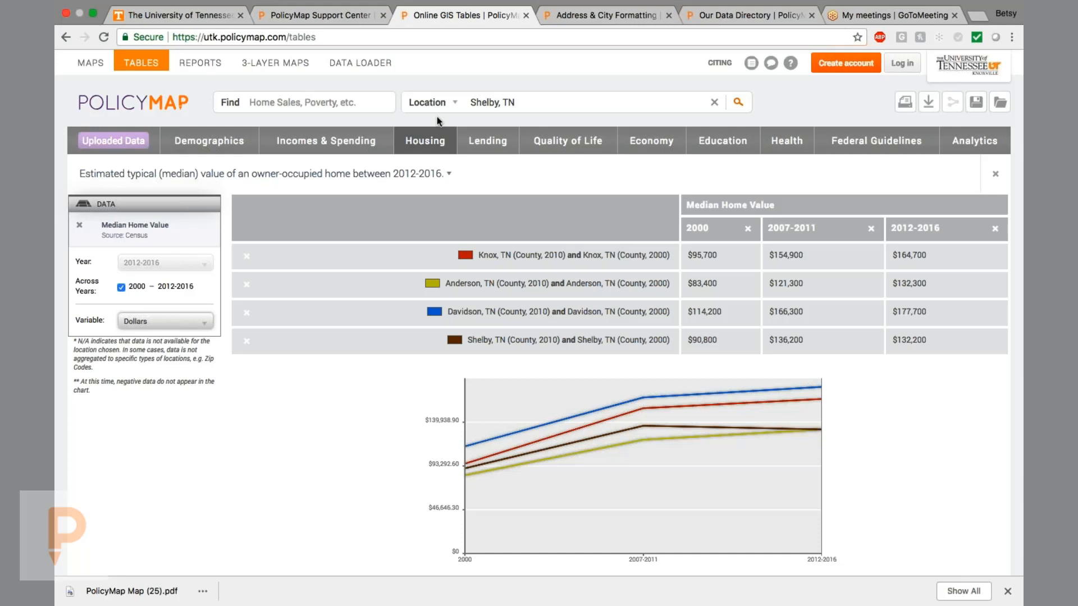
# Step: Start a new report of the Community Health Report type for a pre-defined location
pyautogui.click(197, 66)
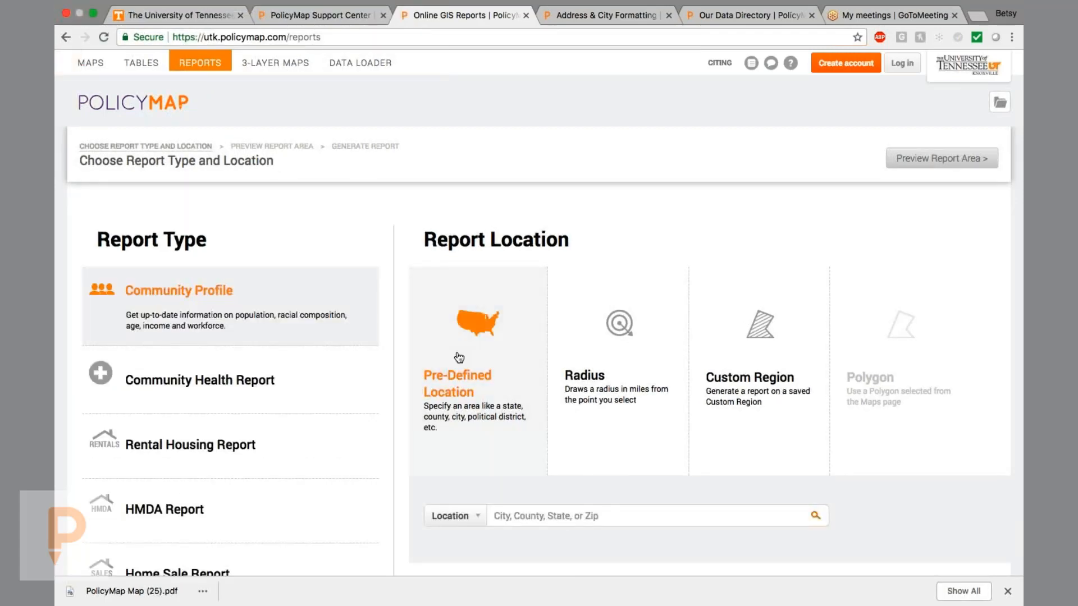
pyautogui.click(290, 373)
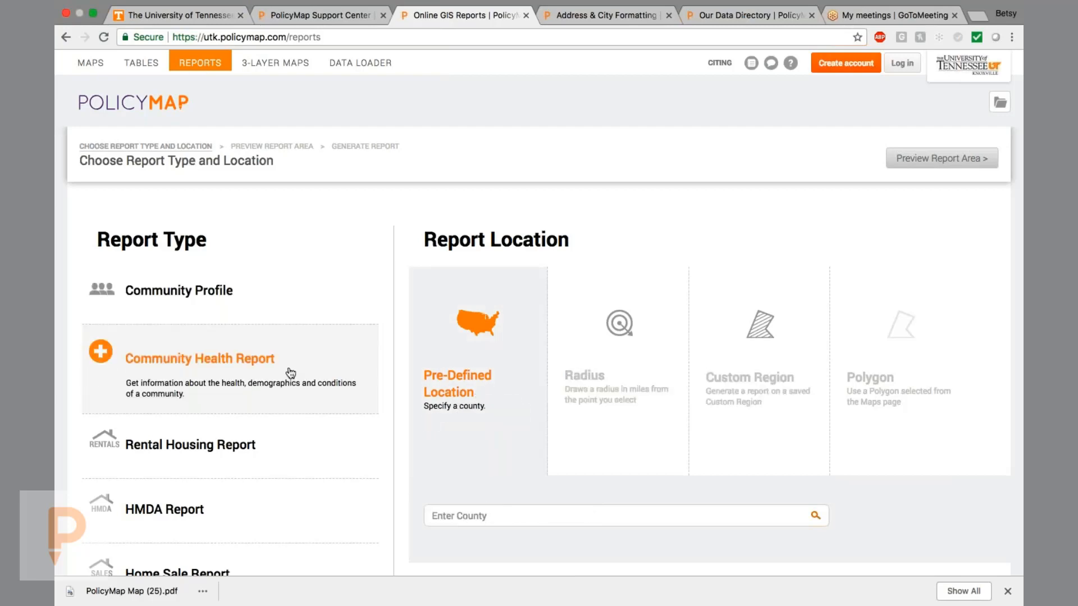
pyautogui.scroll(-3, 551, 428)
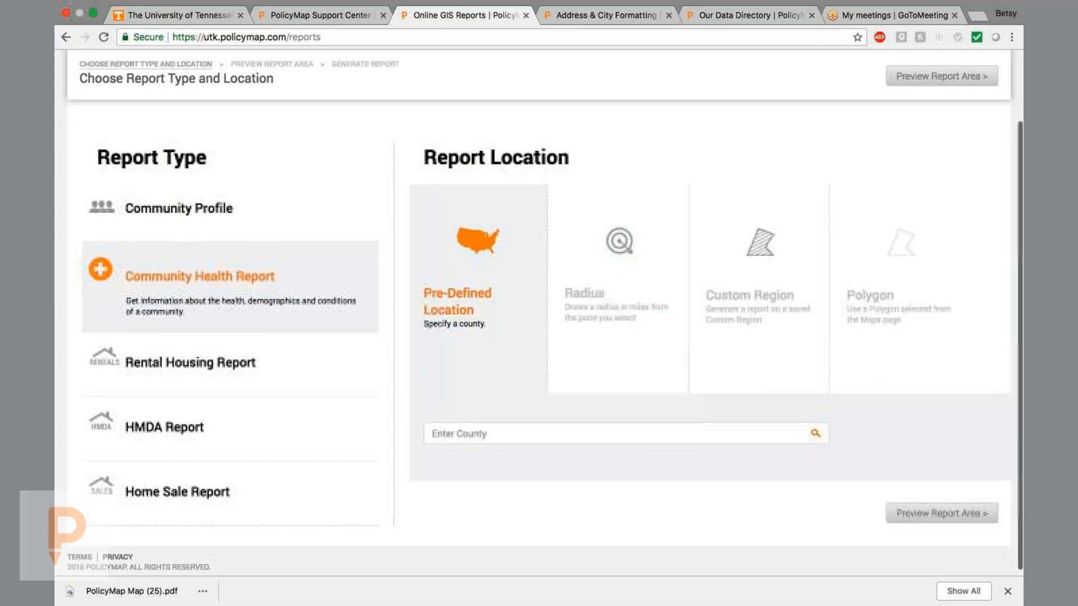
# Step: Set Knox, TN (County) as the report location and generate the Community Health Report
pyautogui.click(524, 440)
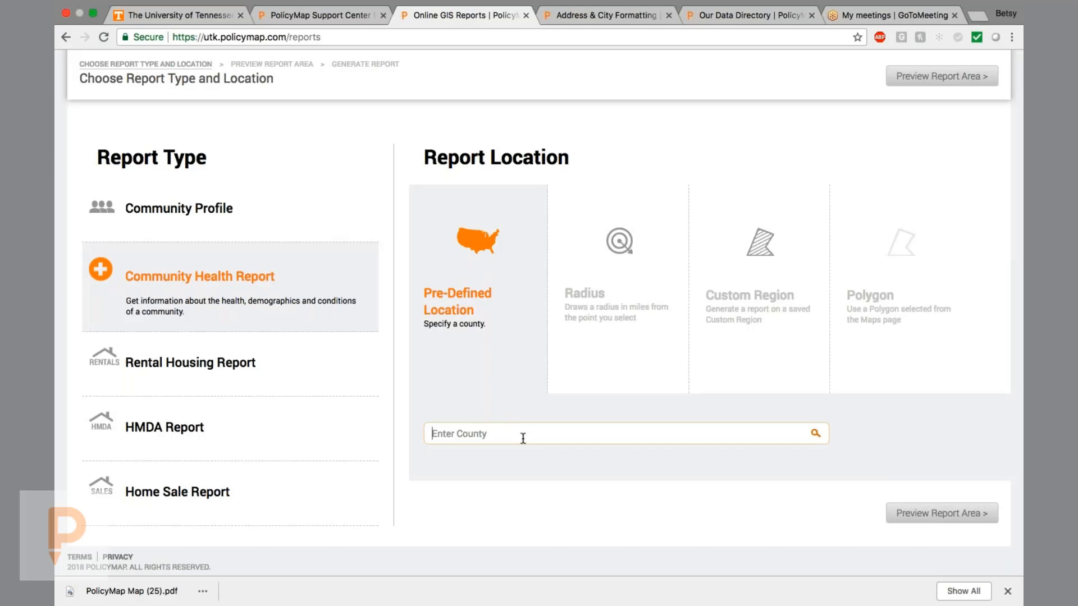
pyautogui.write('knox')
pyautogui.press('Down')
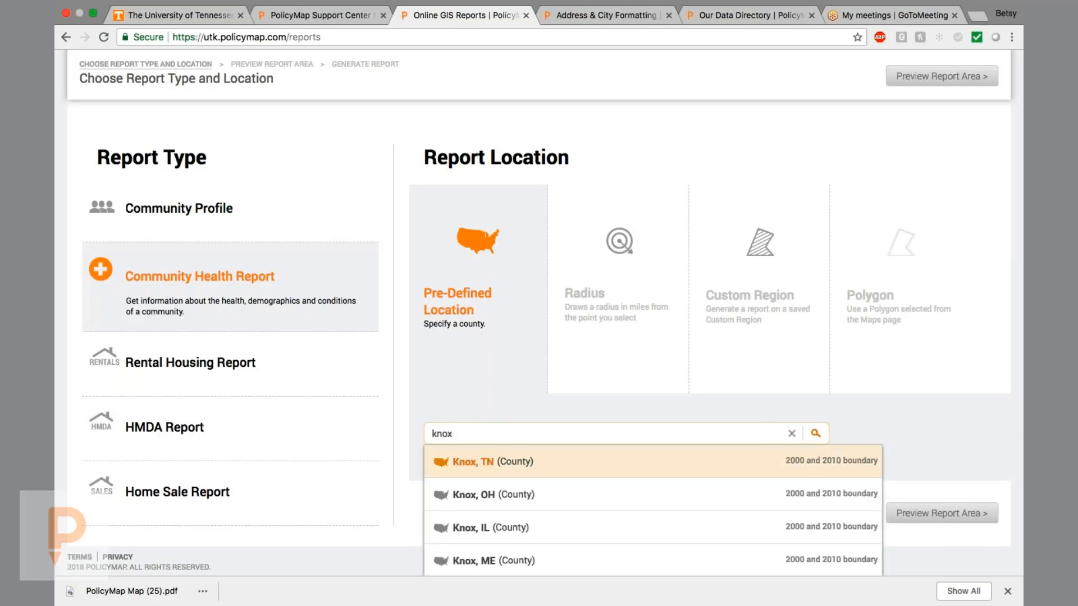
pyautogui.click(520, 475)
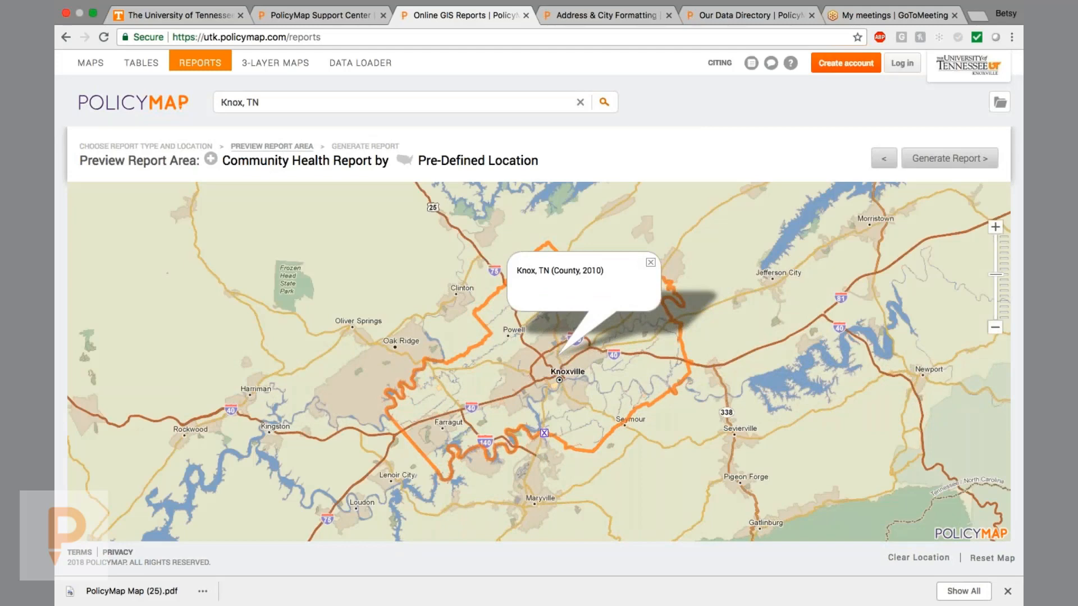
pyautogui.click(940, 164)
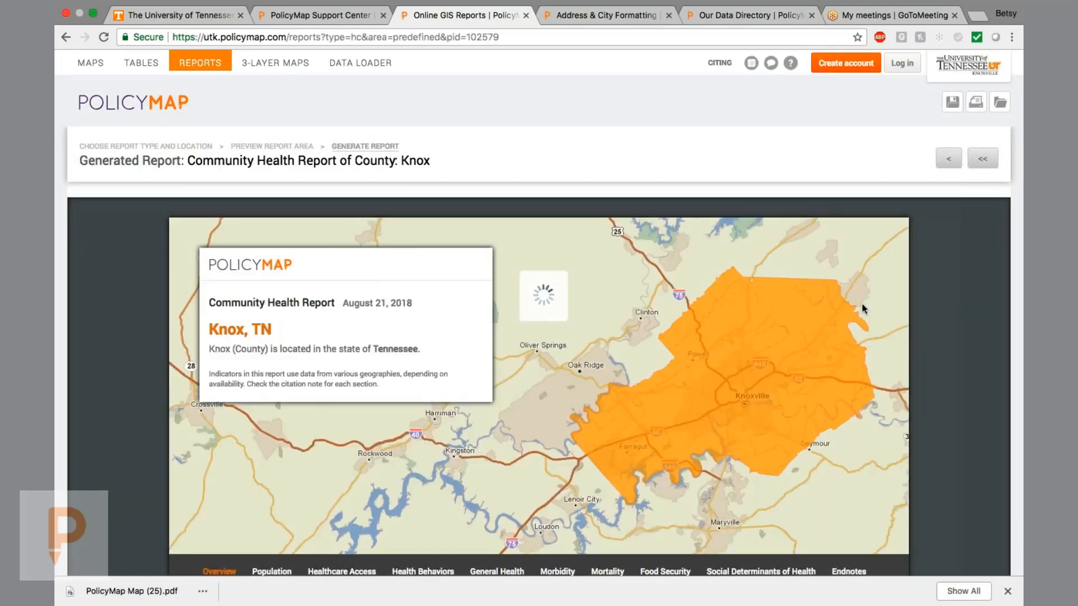
# Step: Examine the Population section of the Knox report and dismiss the notice about N/A values
pyautogui.scroll(-3, 862, 308)
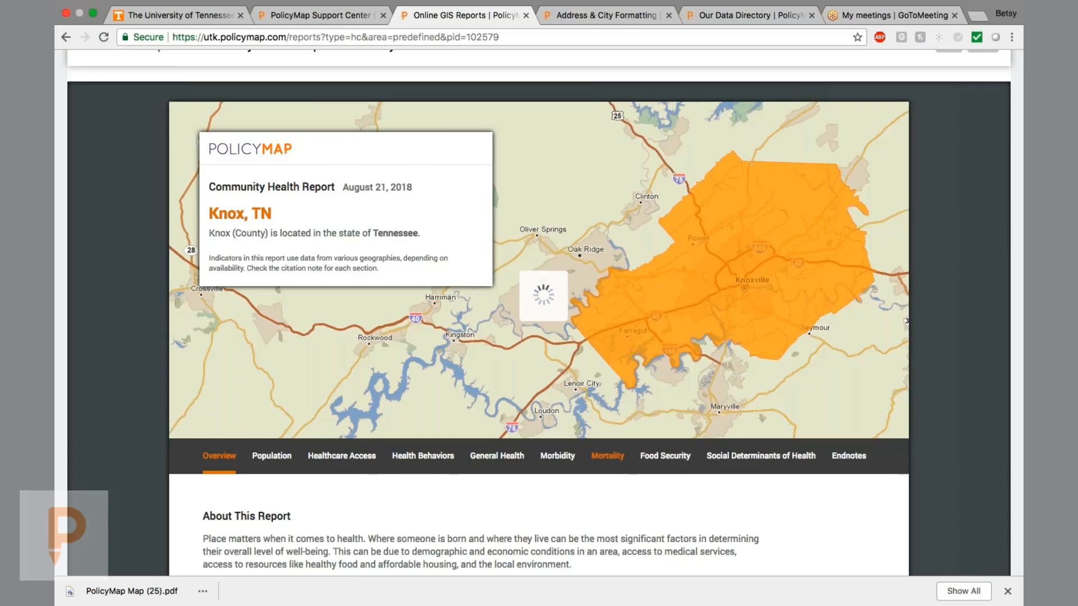
pyautogui.click(273, 455)
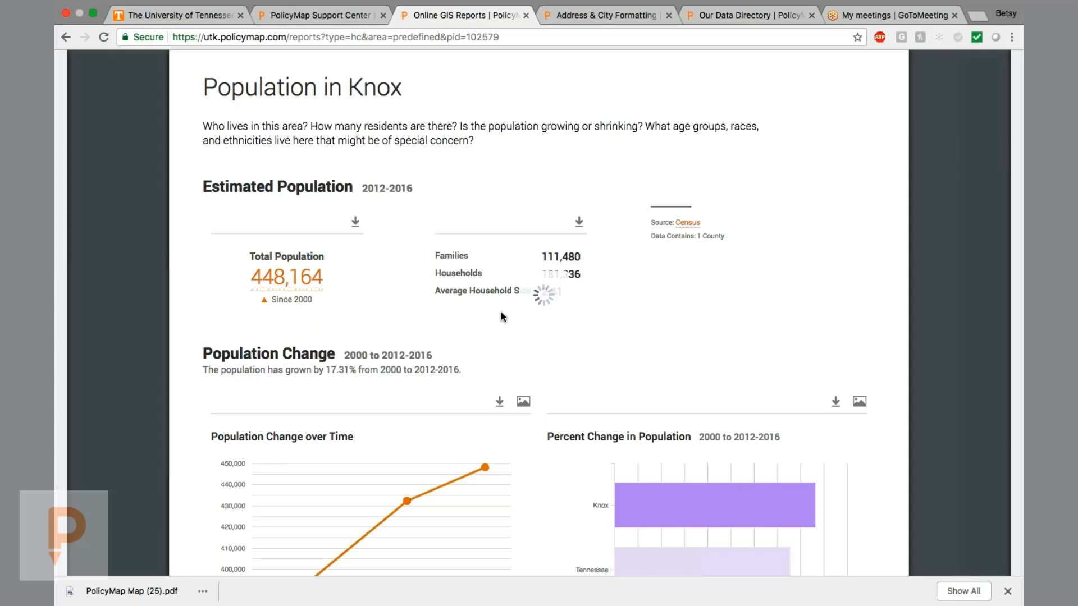
pyautogui.scroll(-2, 501, 312)
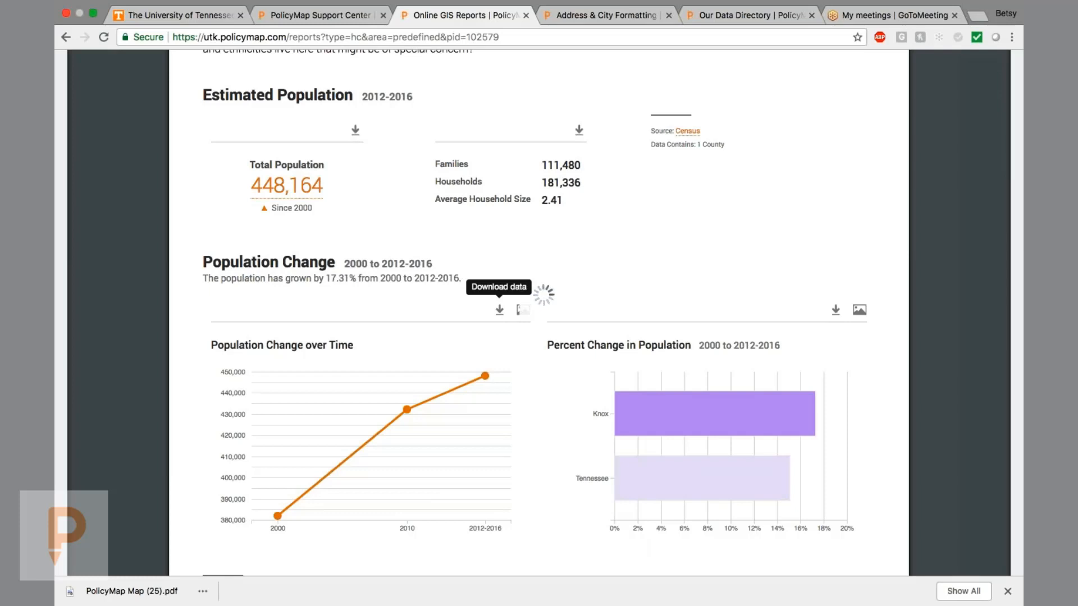
pyautogui.scroll(-1, 505, 313)
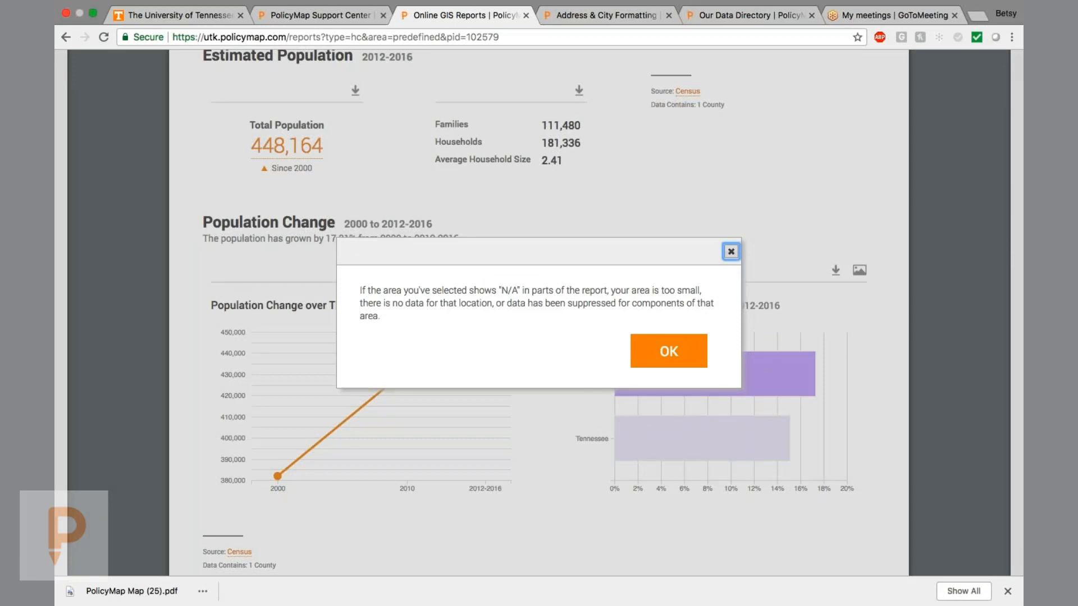
pyautogui.click(681, 361)
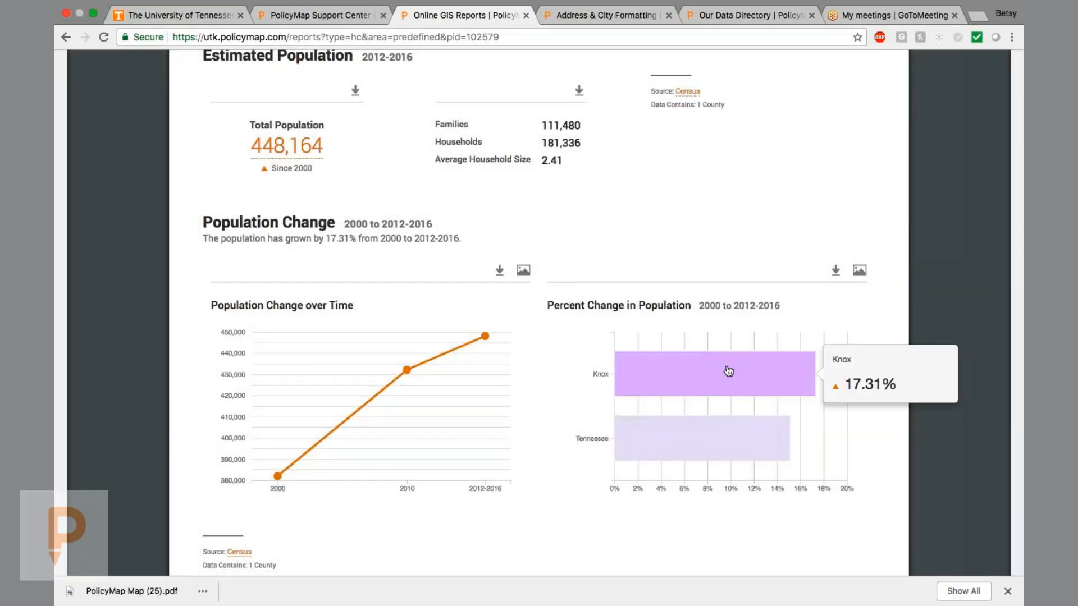
# Step: Download the data behind the Population by Age chart in the Knox report
pyautogui.scroll(-6, 698, 445)
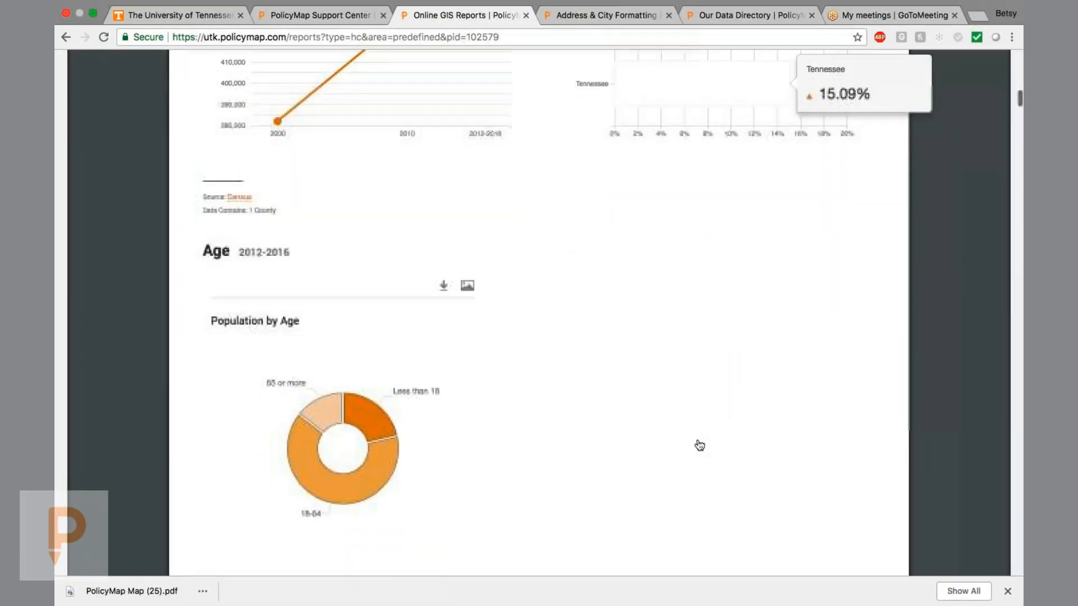
pyautogui.scroll(-3, 310, 242)
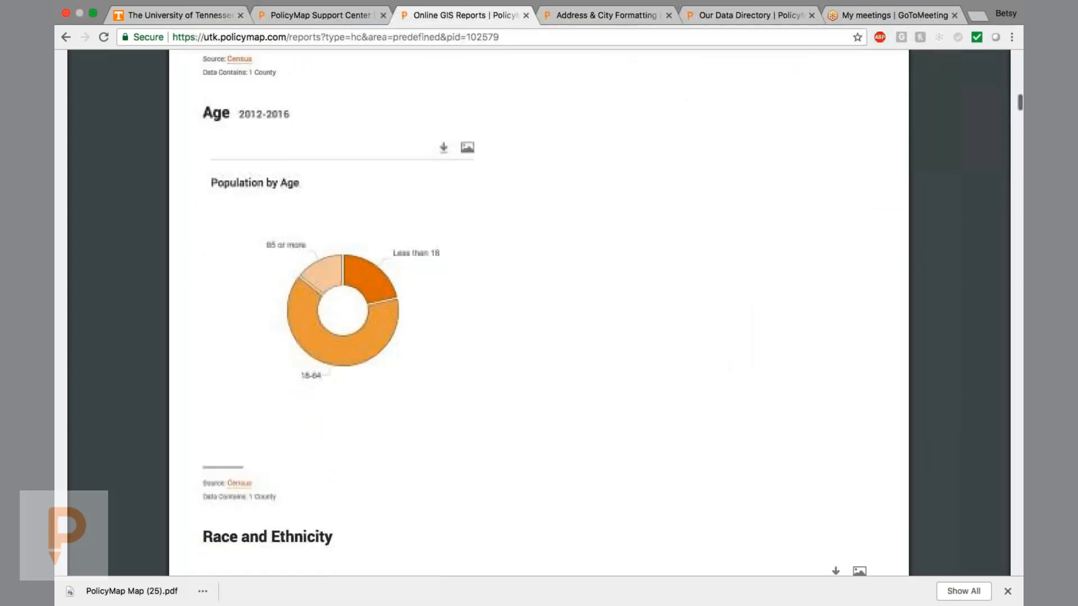
pyautogui.click(442, 148)
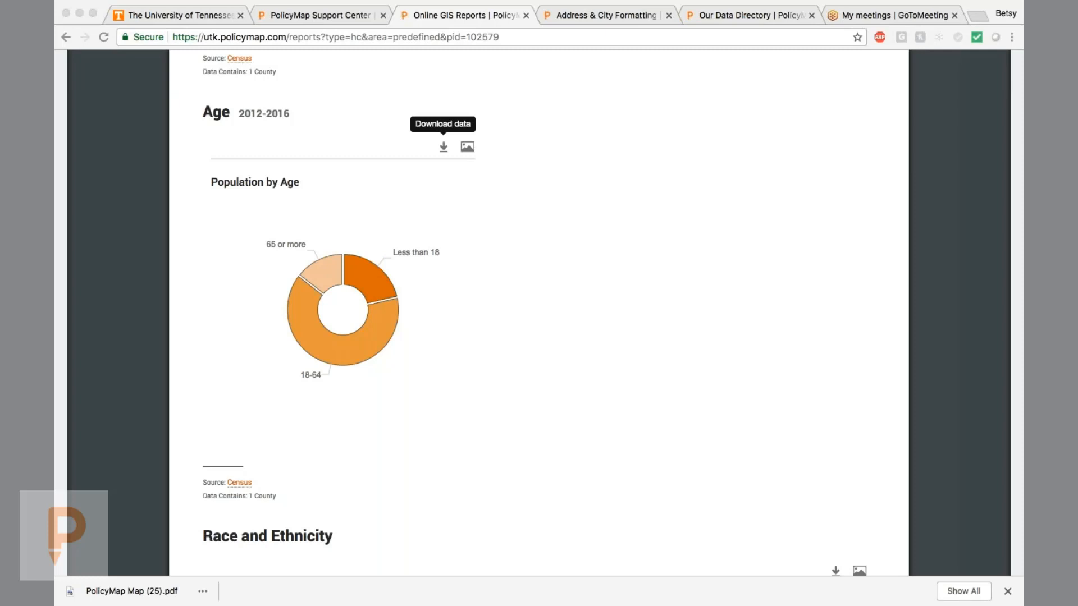
pyautogui.click(537, 346)
# Step: Examine the report's race and ethnicity, healthcare access, medically underserved areas, and disease screening and prevention data for Knox County
pyautogui.scroll(-15, 537, 346)
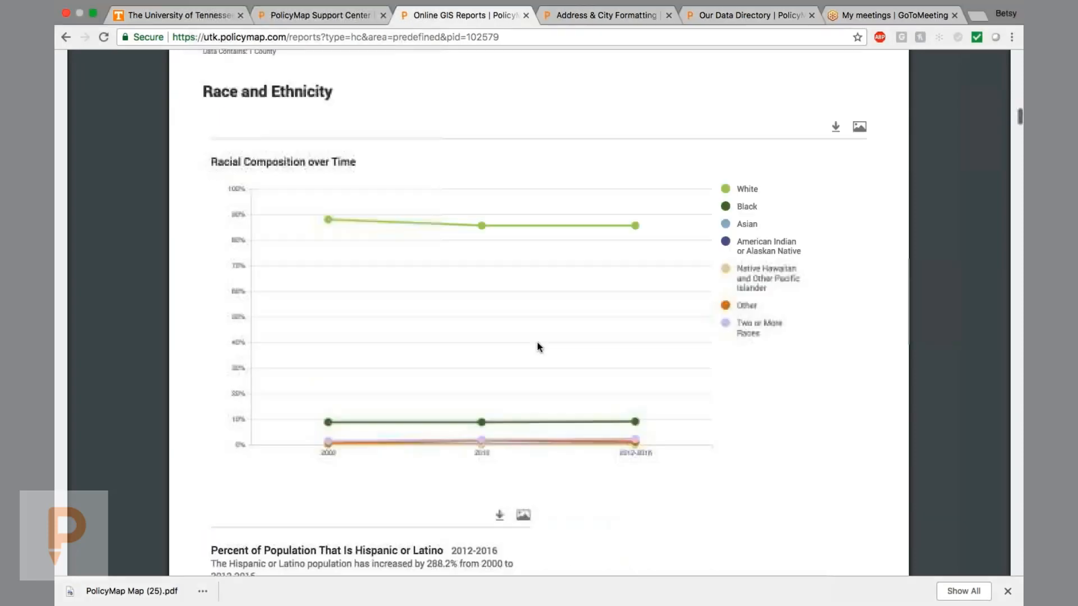
pyautogui.scroll(-8, 537, 346)
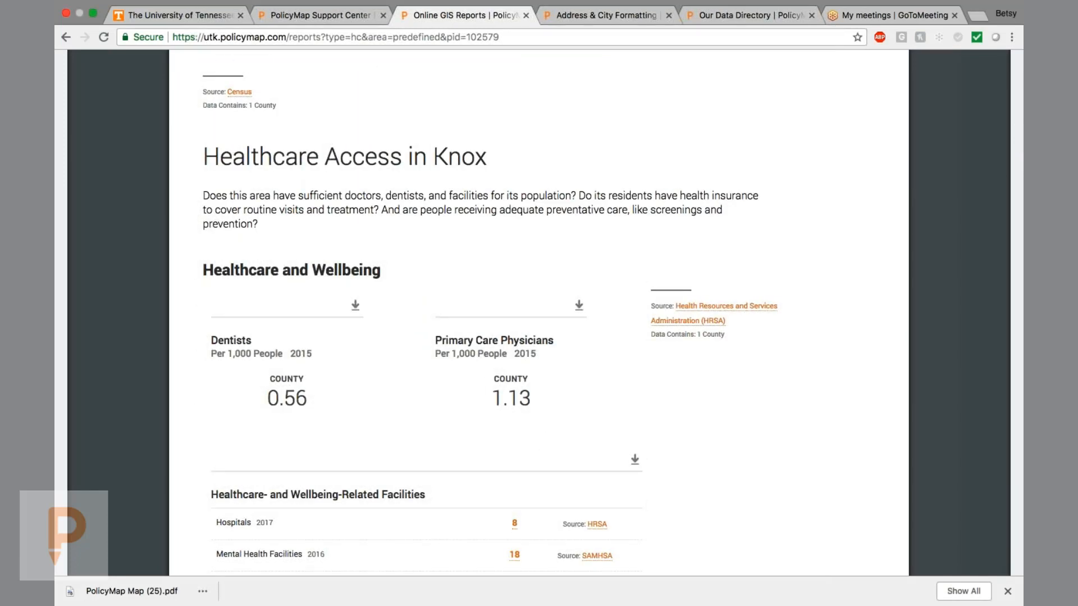
pyautogui.scroll(-1, 537, 346)
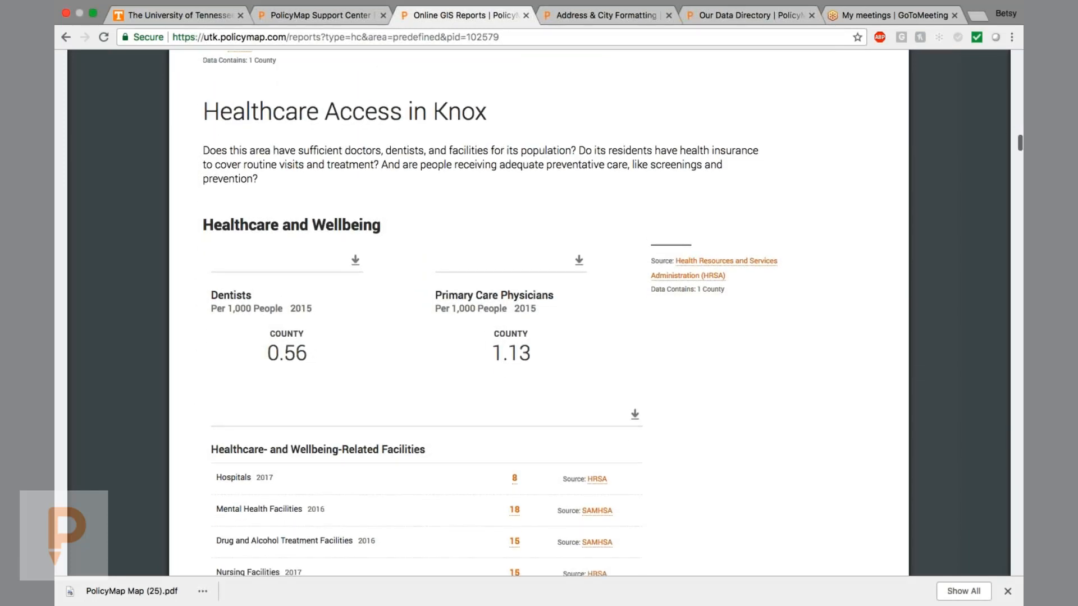
pyautogui.click(580, 266)
pyautogui.scroll(-4, 590, 422)
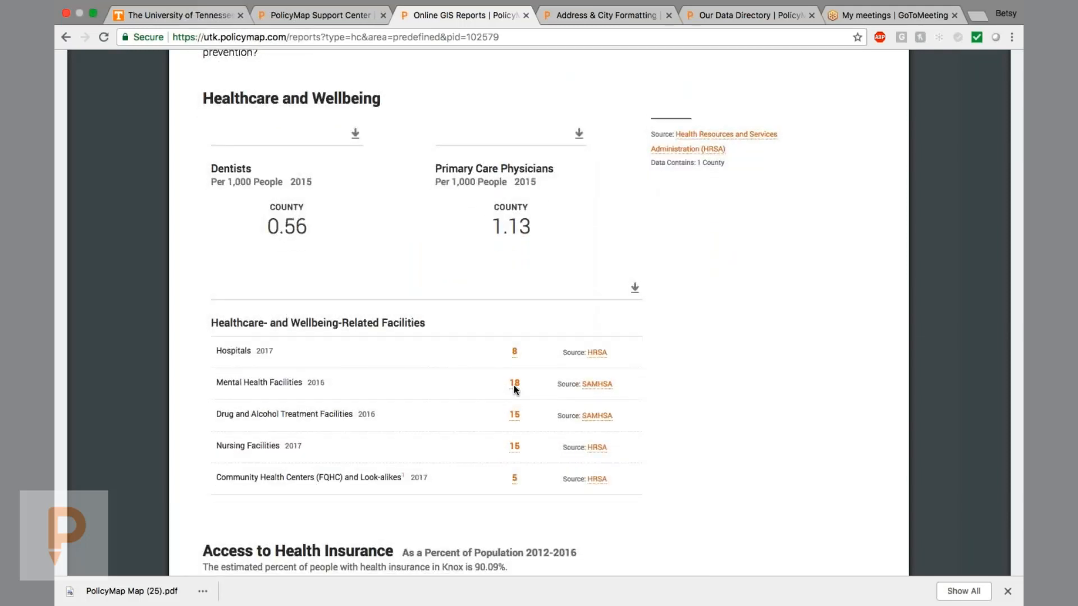
pyautogui.scroll(-4, 514, 387)
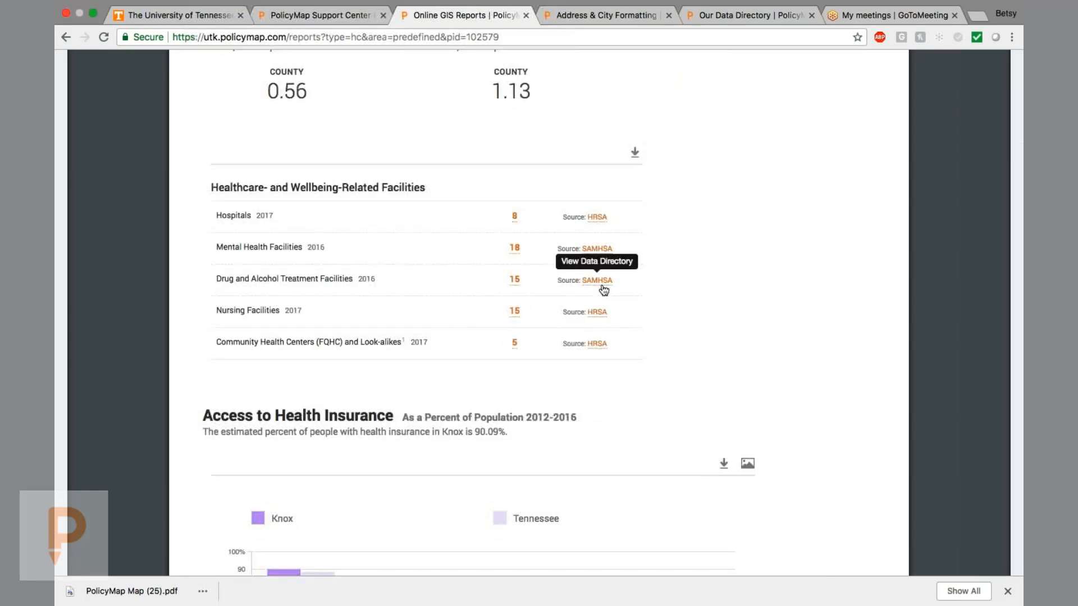
pyautogui.scroll(-6, 600, 289)
pyautogui.scroll(-14, 604, 290)
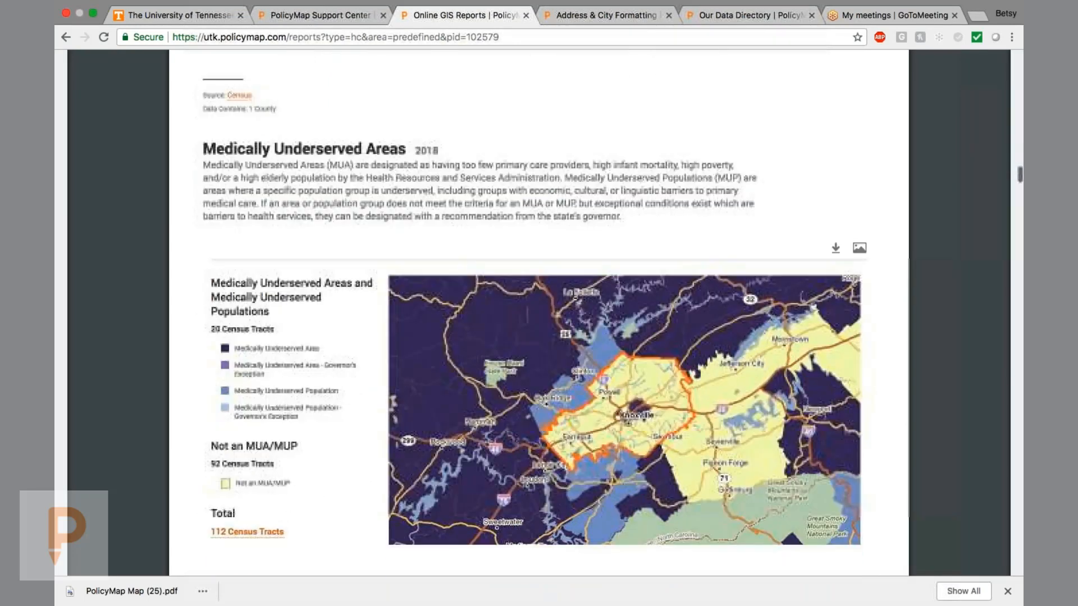
pyautogui.scroll(-14, 532, 310)
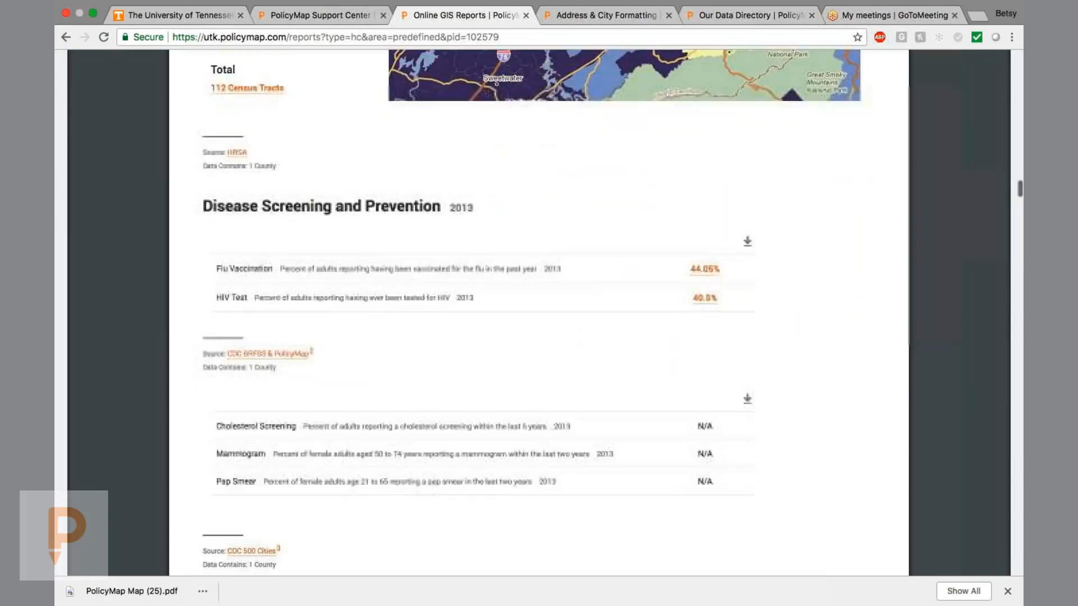
# Step: Examine the Health Behaviors and General Health sections of the Knox report, and return to the report's cover map
pyautogui.scroll(-4, 532, 309)
pyautogui.scroll(-5, 539, 315)
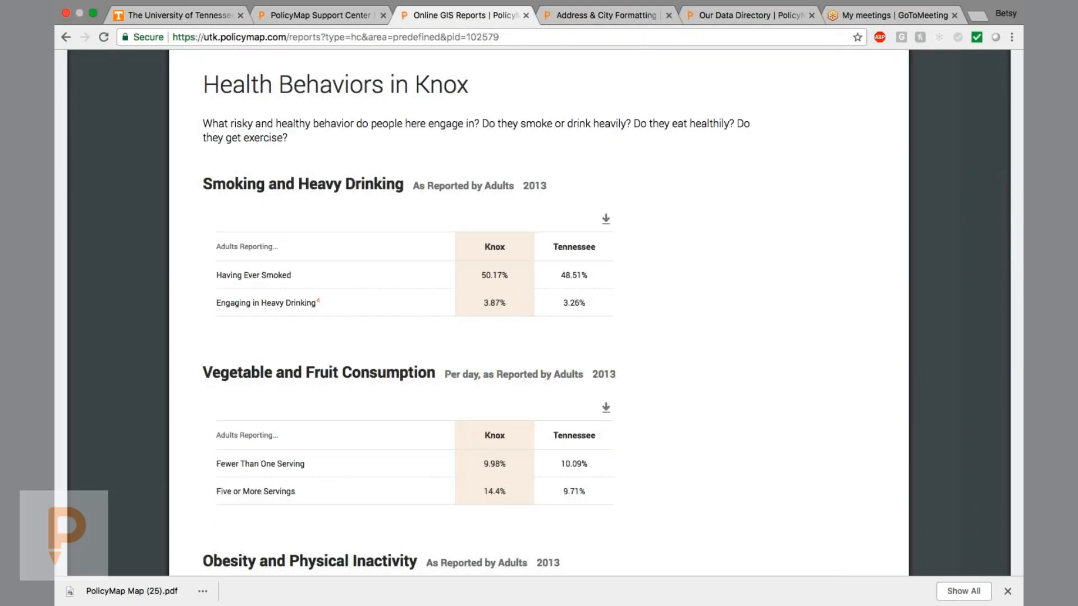
pyautogui.scroll(-8, 605, 180)
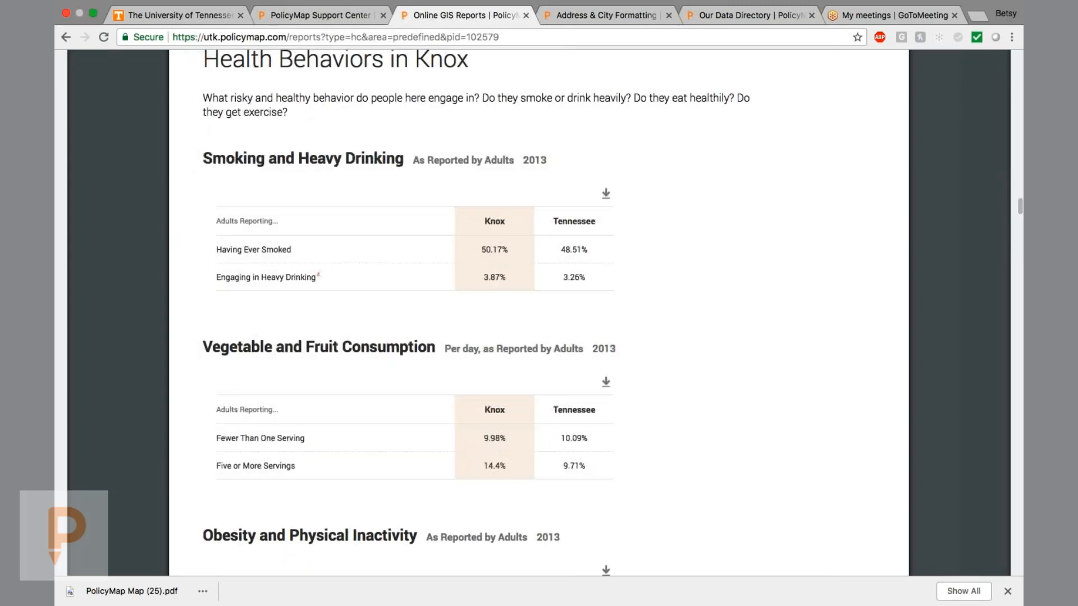
pyautogui.scroll(-5, 606, 178)
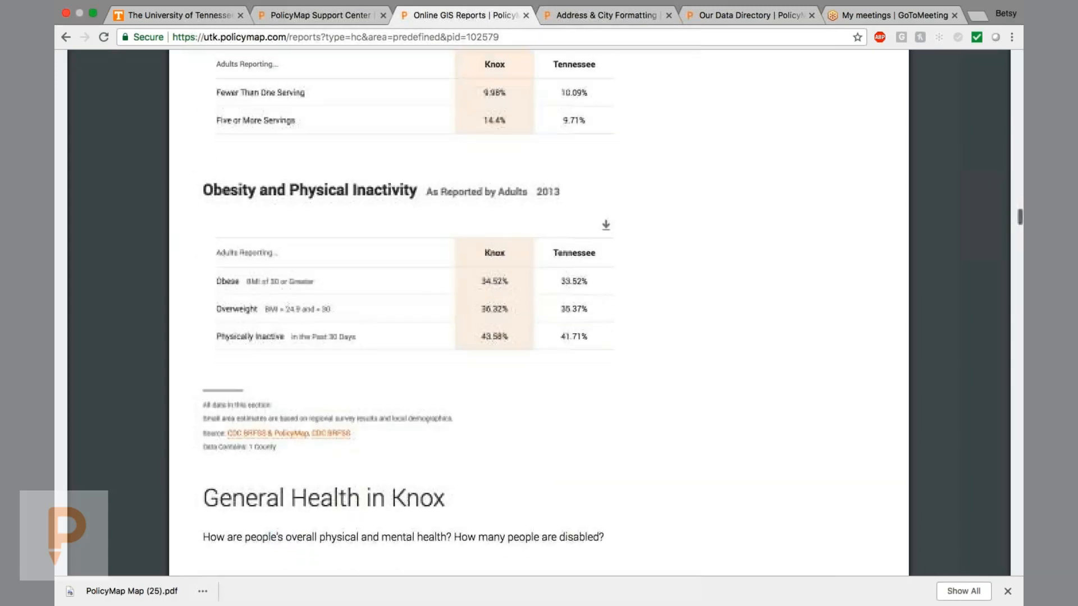
pyautogui.scroll(-20, 606, 177)
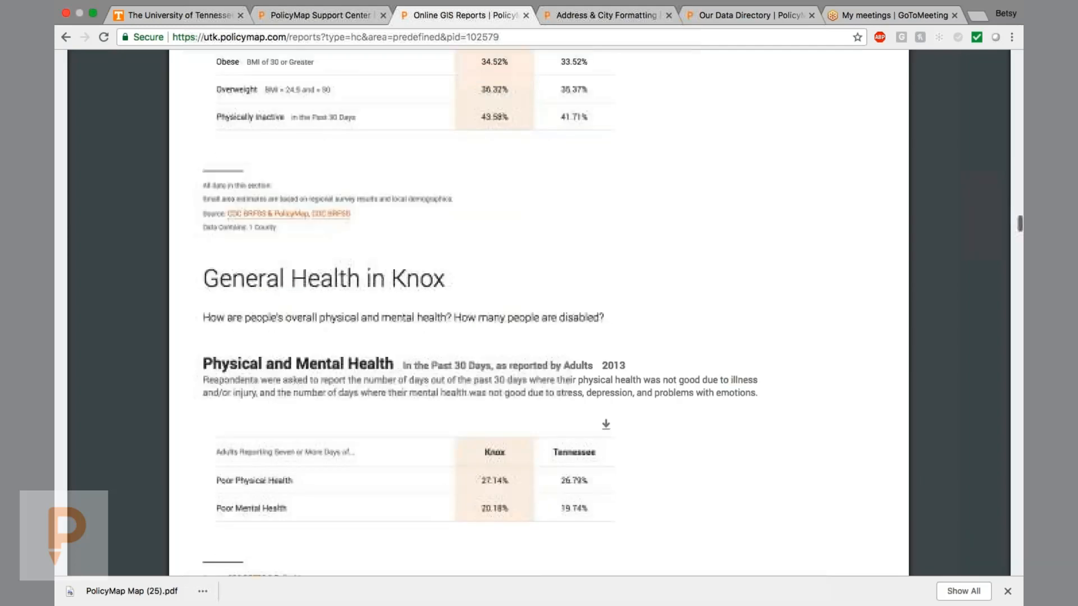
pyautogui.scroll(20, 480, 313)
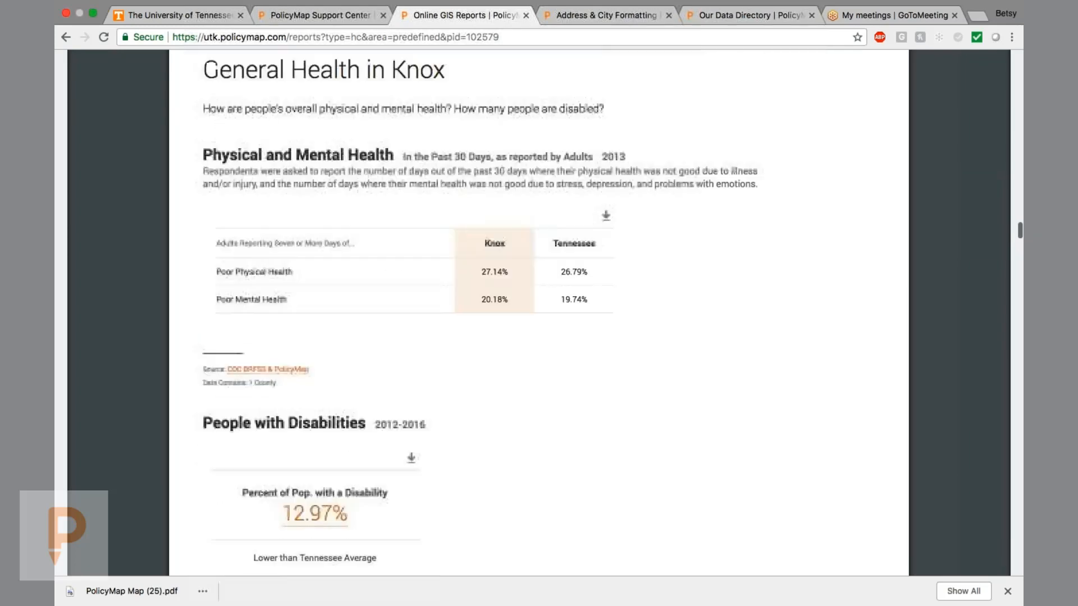
pyautogui.scroll(20, 539, 313)
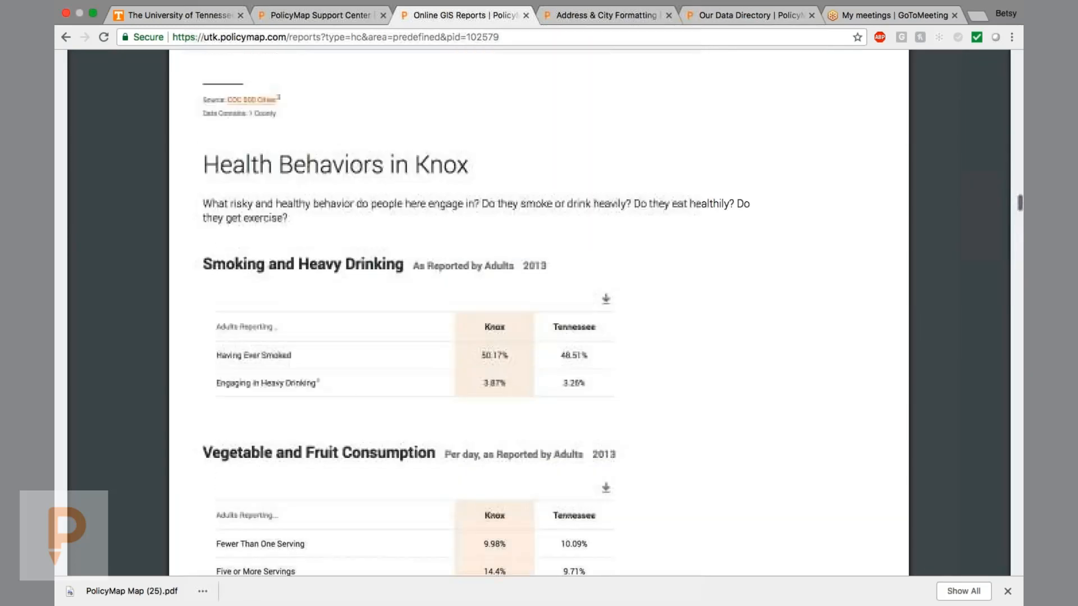
pyautogui.scroll(20, 539, 314)
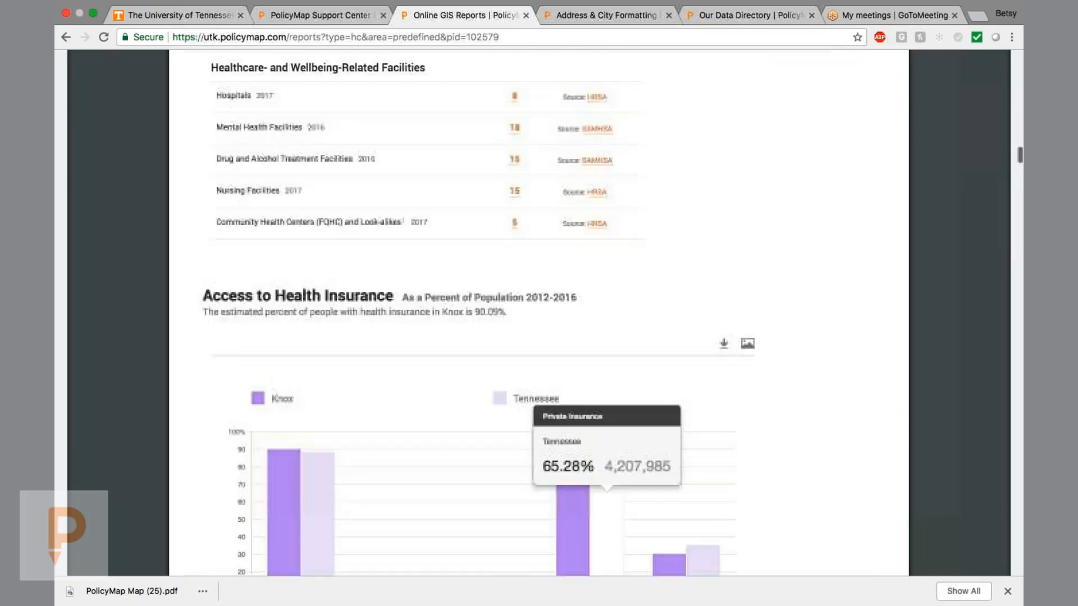
pyautogui.scroll(20, 538, 313)
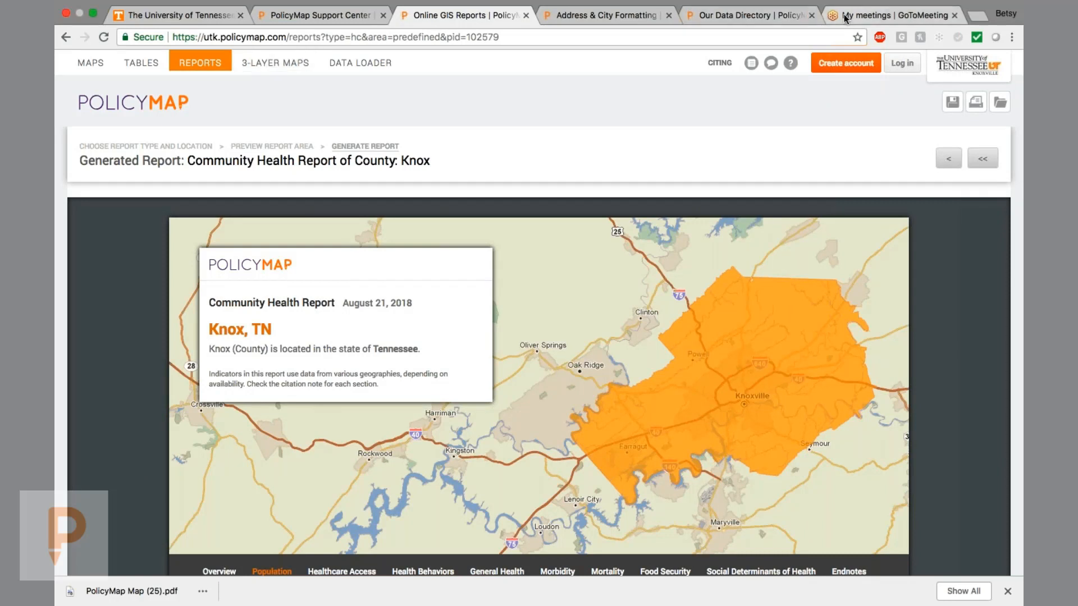
# Step: Open the 3-Layer Maps tool and add the Non-White race percentage as the first data layer
pyautogui.click(1015, 52)
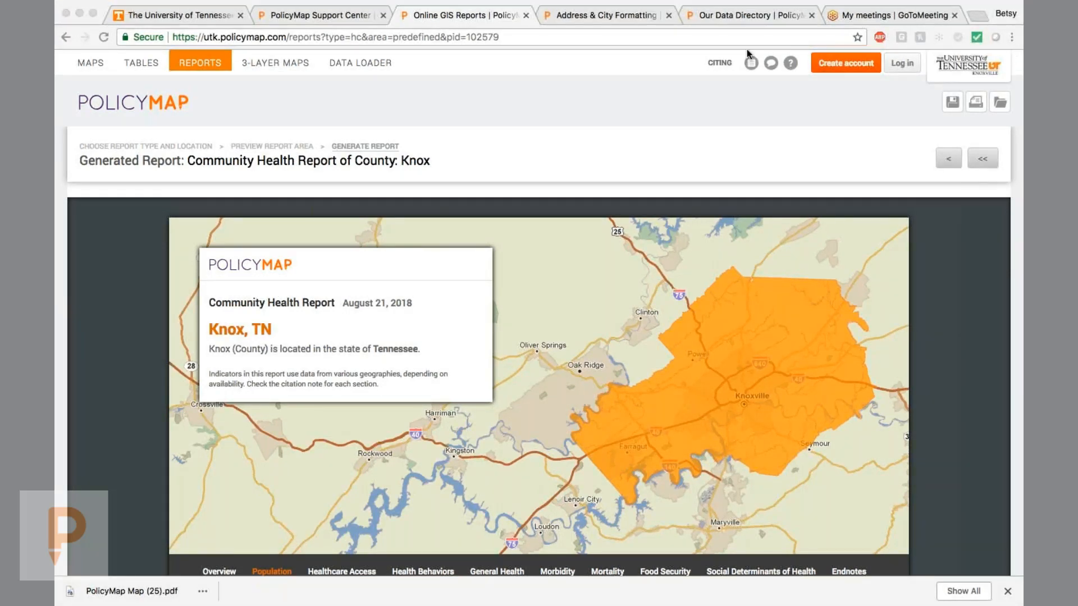
pyautogui.click(271, 63)
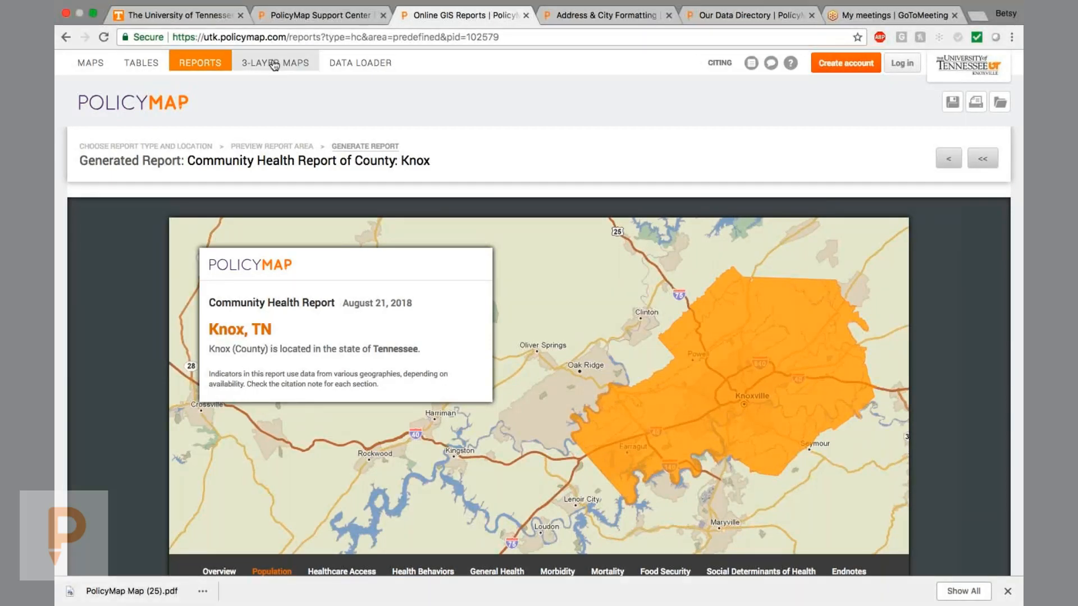
pyautogui.click(272, 64)
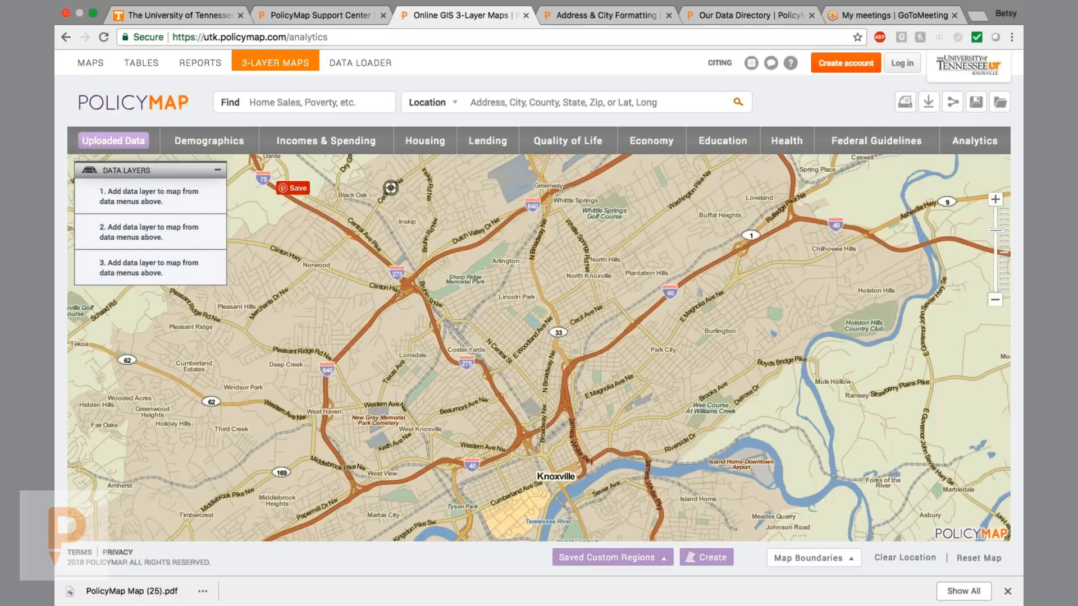
pyautogui.click(217, 146)
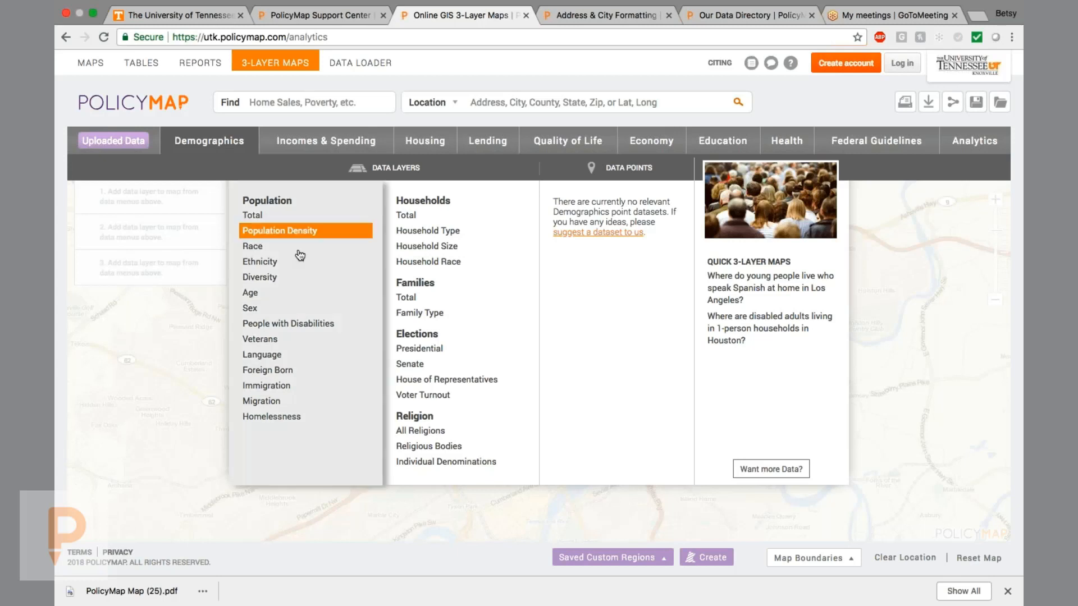
pyautogui.moveTo(298, 252)
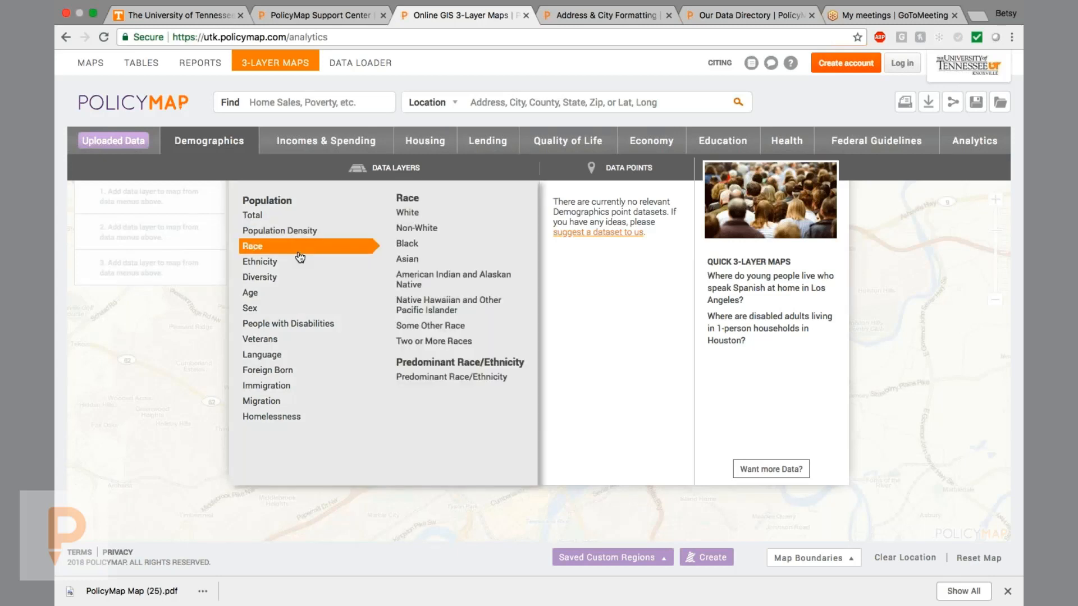
pyautogui.click(414, 228)
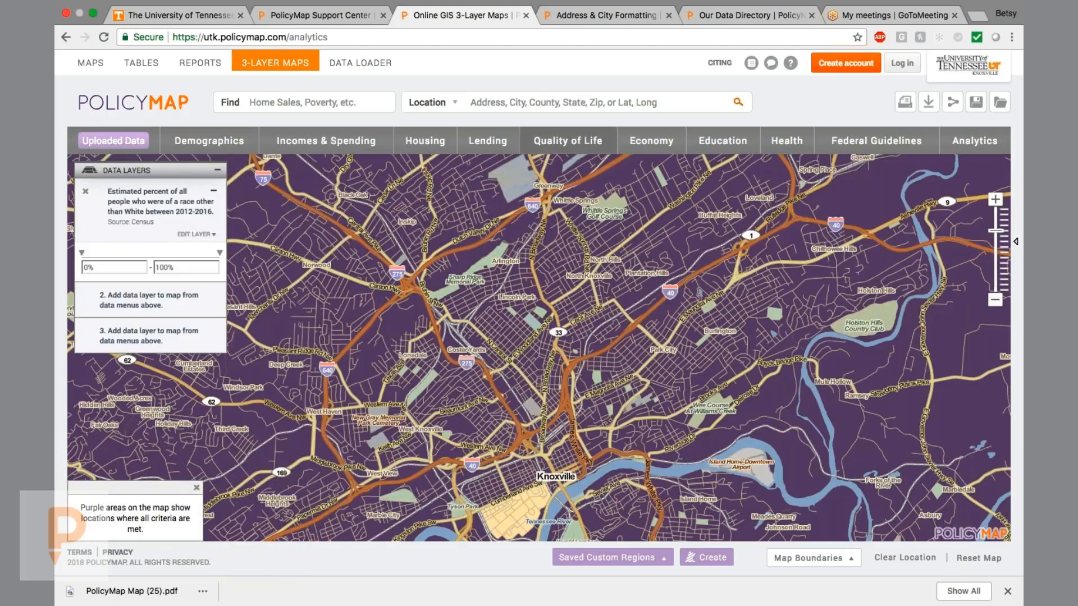
# Step: Set the non-White population layer's minimum to 40%
pyautogui.click(189, 268)
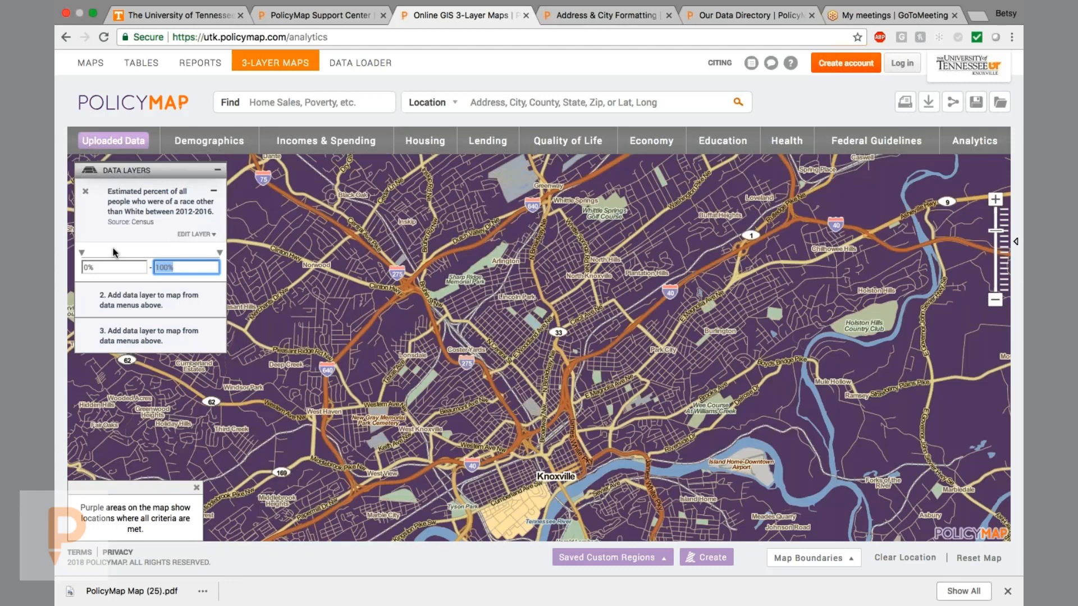
pyautogui.click(107, 268)
pyautogui.press('BackSpace')
pyautogui.press('BackSpace')
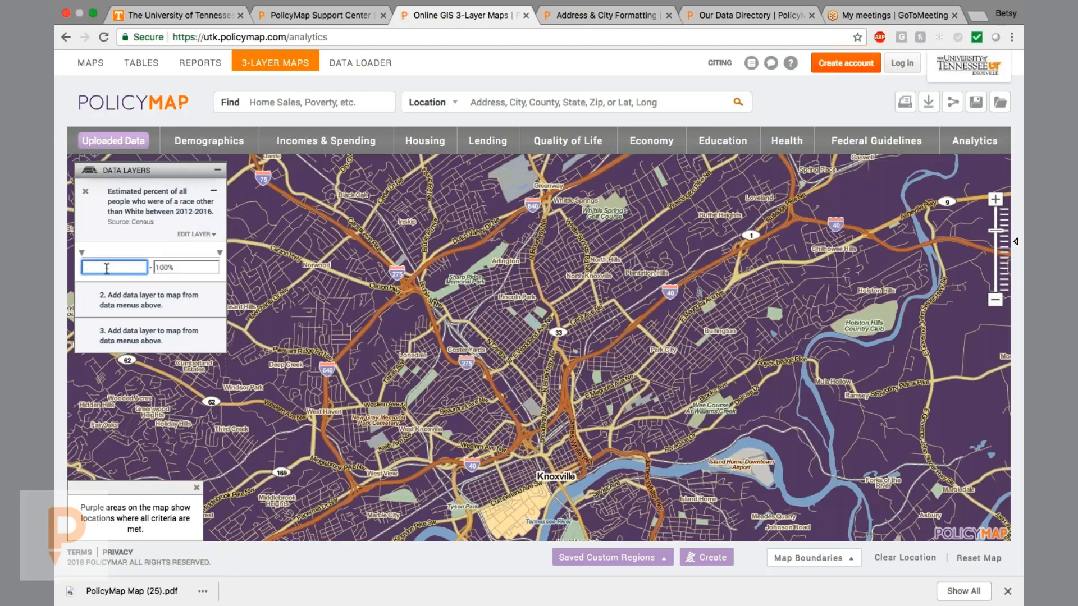
pyautogui.write('40')
pyautogui.press('Tab')
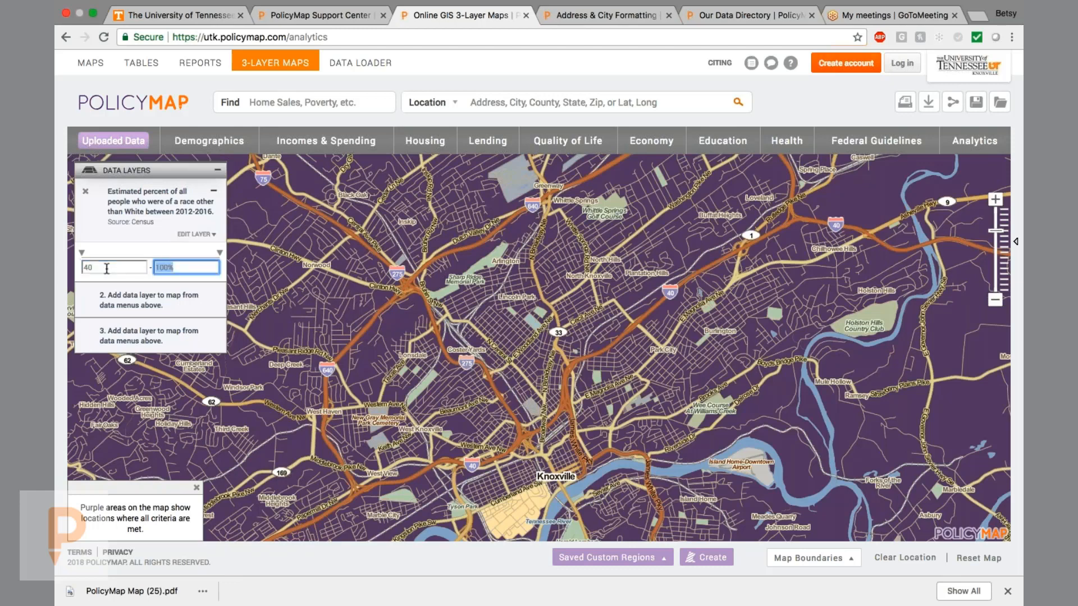
pyautogui.press('Return')
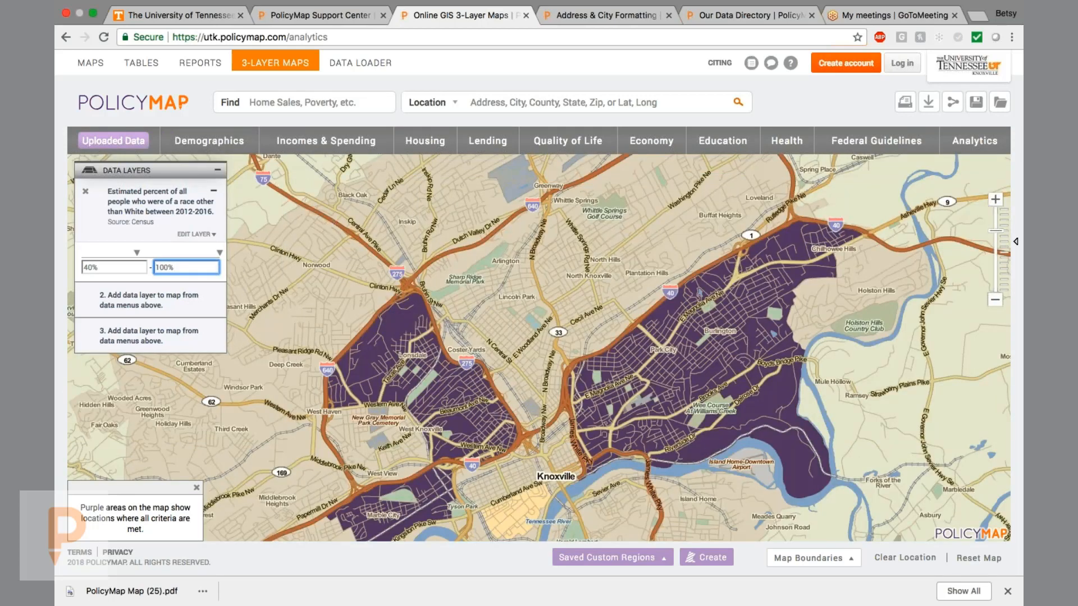
# Step: Add Per Capita income as the second data layer and set its maximum to $50,000
pyautogui.click(331, 145)
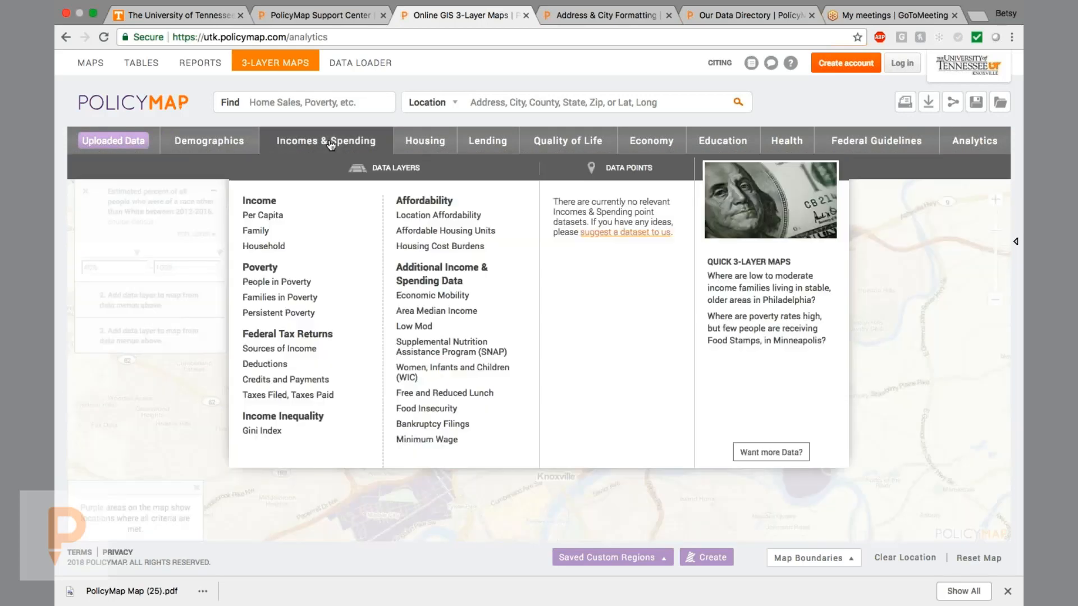
pyautogui.moveTo(275, 281)
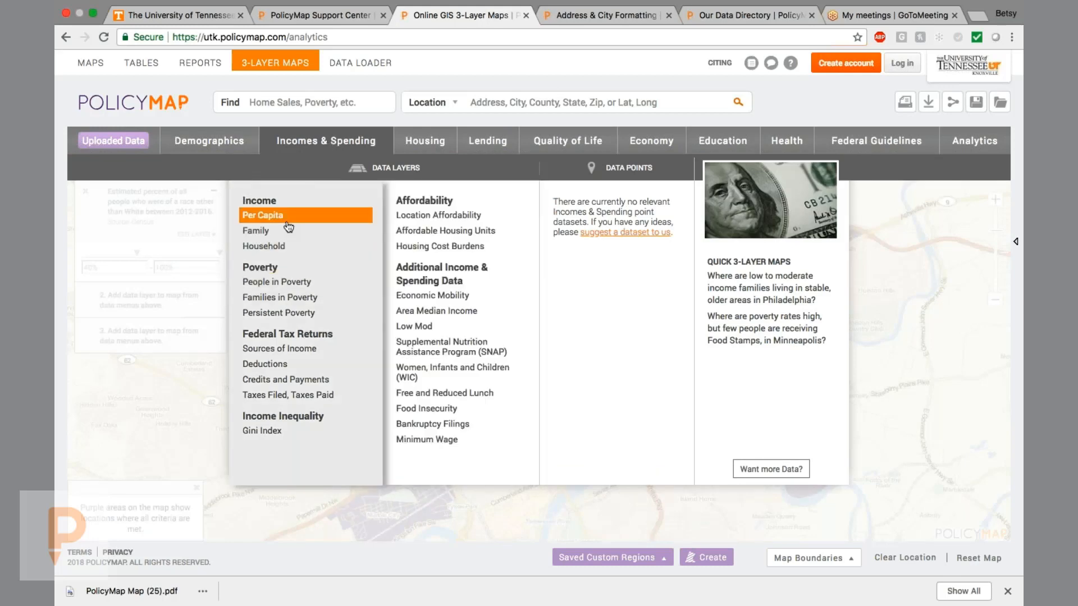
pyautogui.click(263, 215)
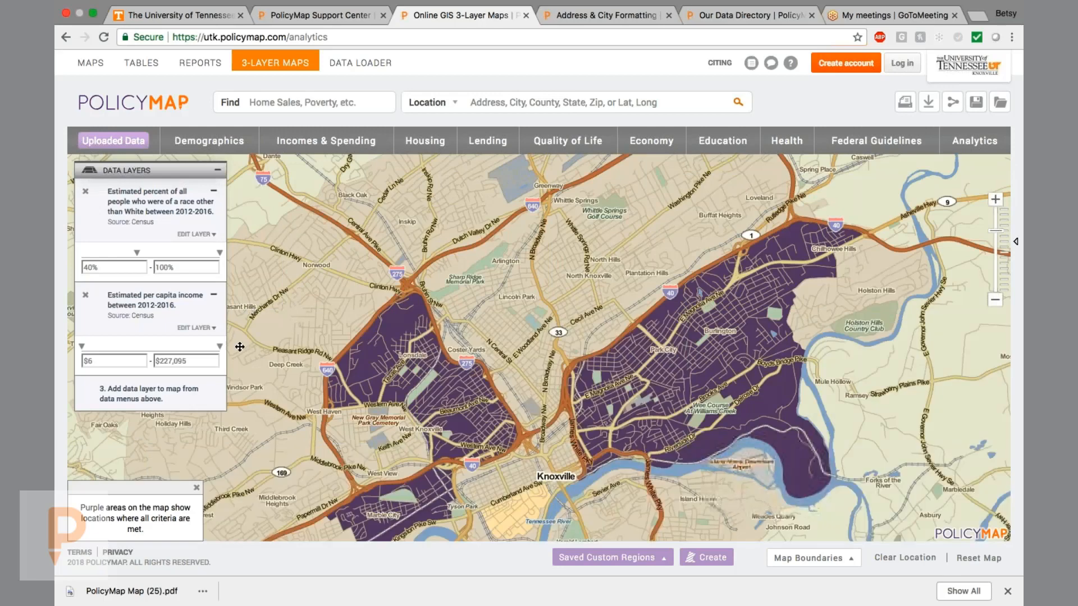
pyautogui.moveTo(189, 361); pyautogui.dragTo(153, 360)
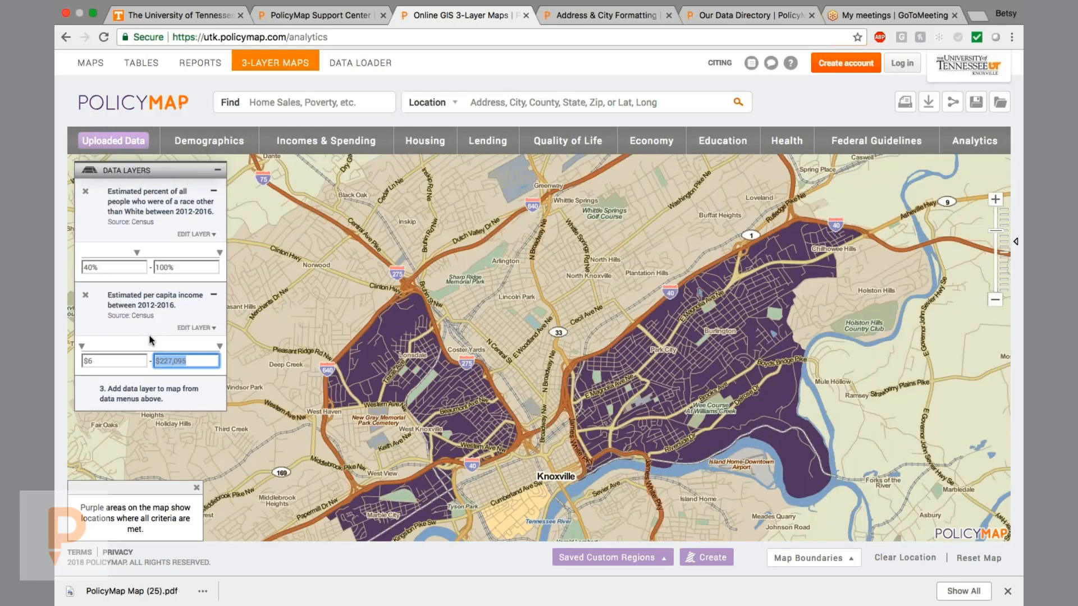
pyautogui.write('50000')
pyautogui.press('Return')
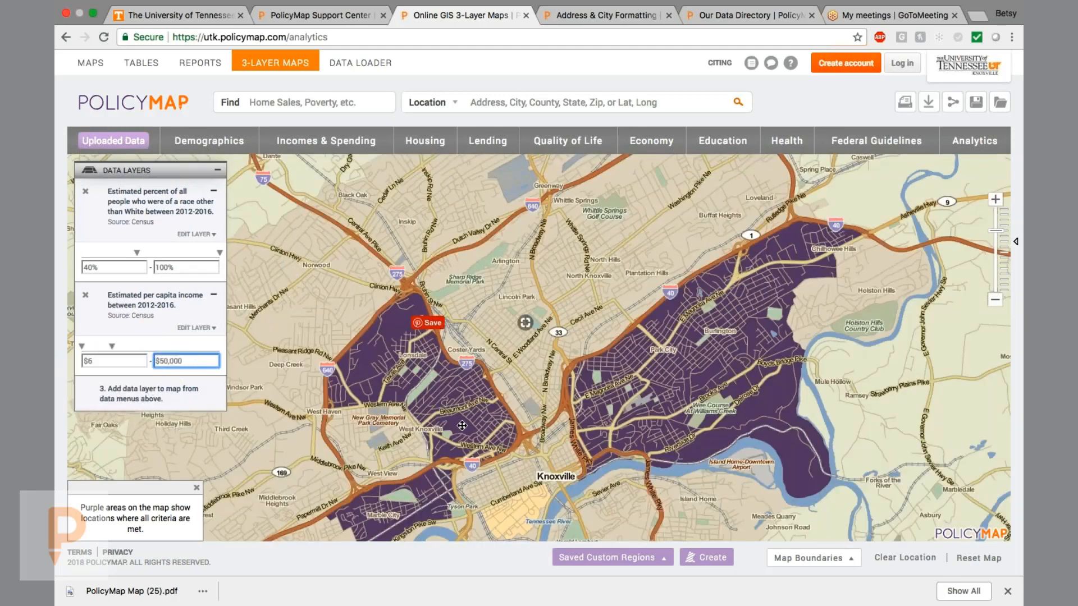
# Step: Check the values of a highlighted tract northwest of downtown Knoxville, and set the per capita income layer's maximum to $20,000
pyautogui.click(461, 425)
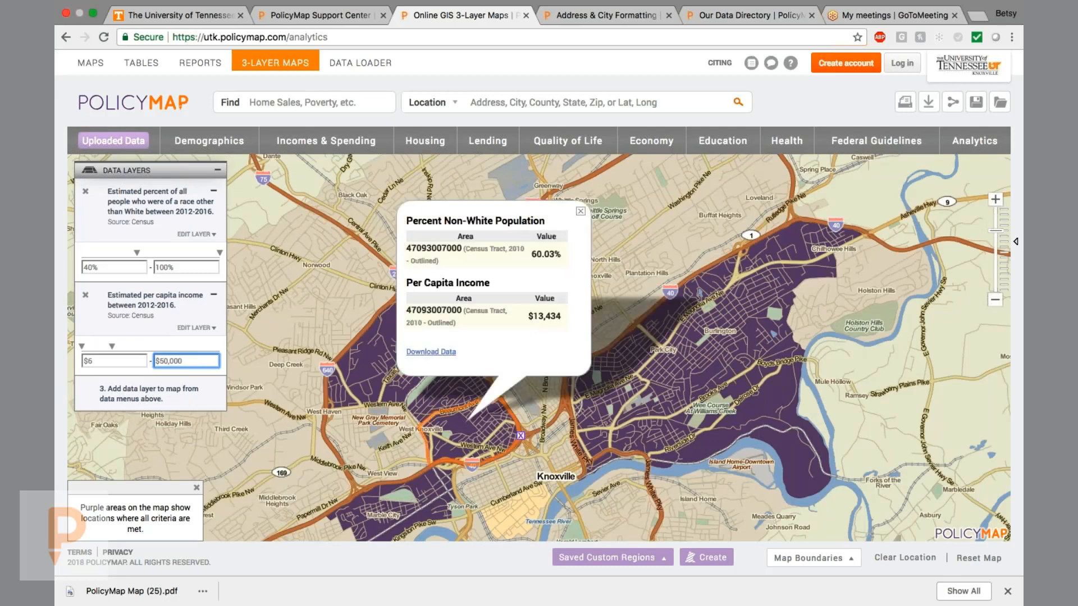
pyautogui.tripleClick(166, 355)
pyautogui.write('20000')
pyautogui.press('Return')
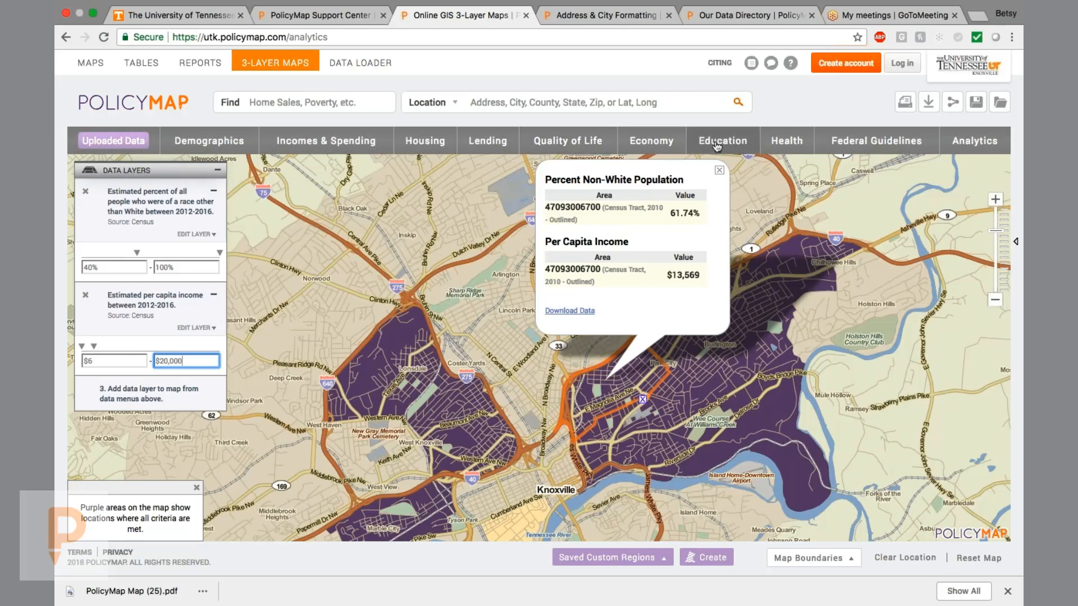
# Step: Add the CDC BRFSS Diabetes data for the adult population, under Chronic Conditions, as the third layer
pyautogui.click(785, 144)
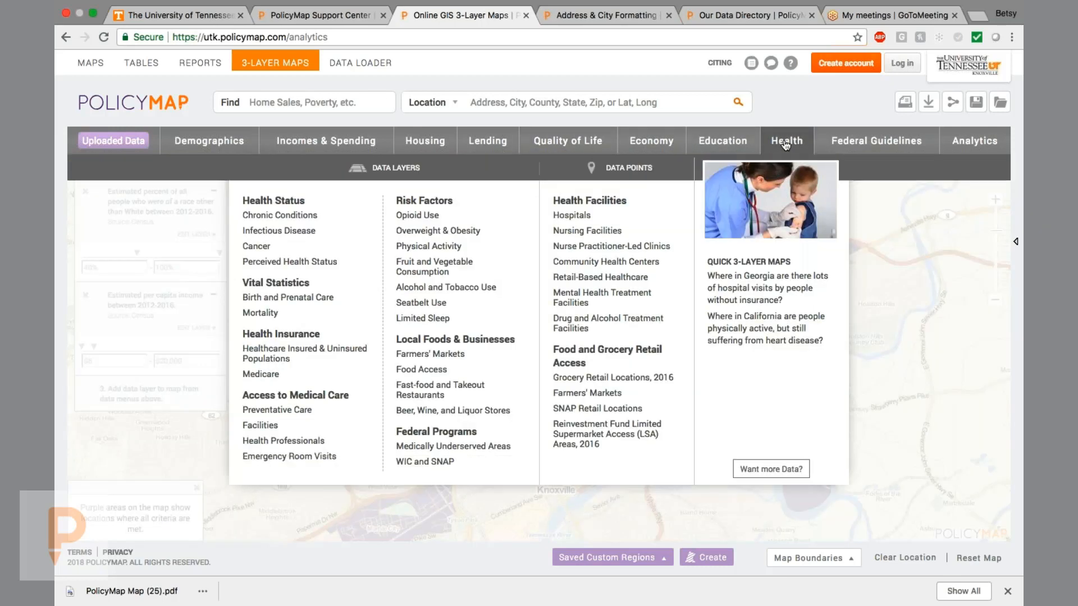
pyautogui.moveTo(324, 219)
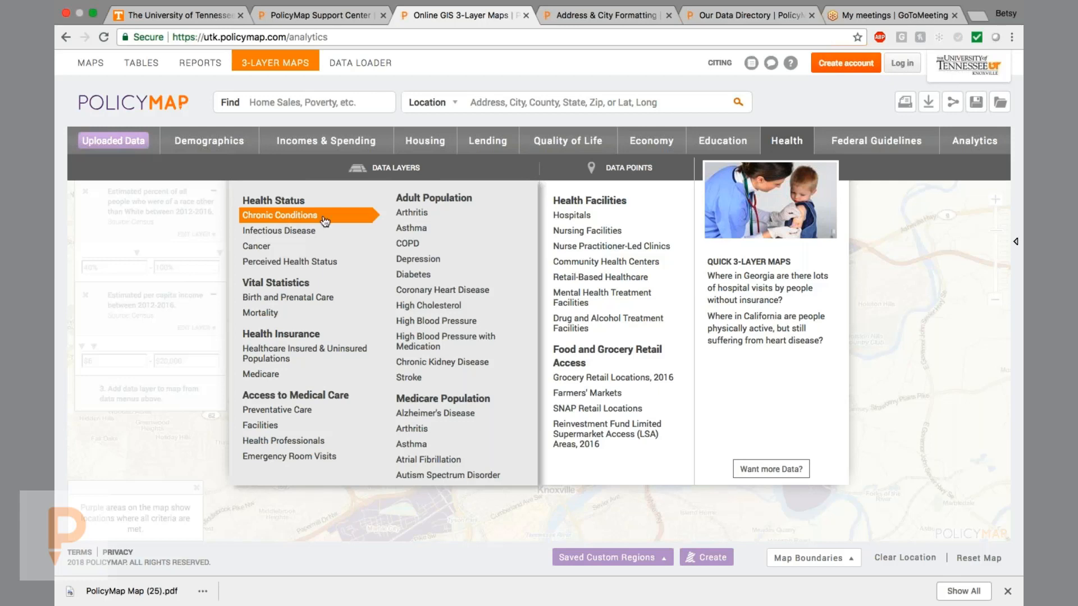
pyautogui.moveTo(432, 248)
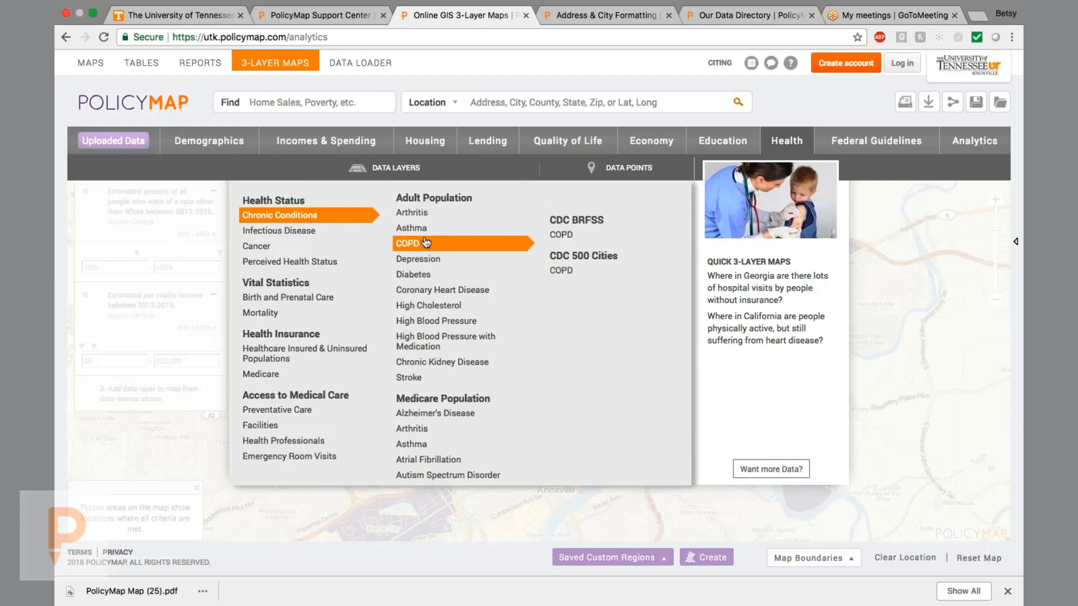
pyautogui.moveTo(471, 276)
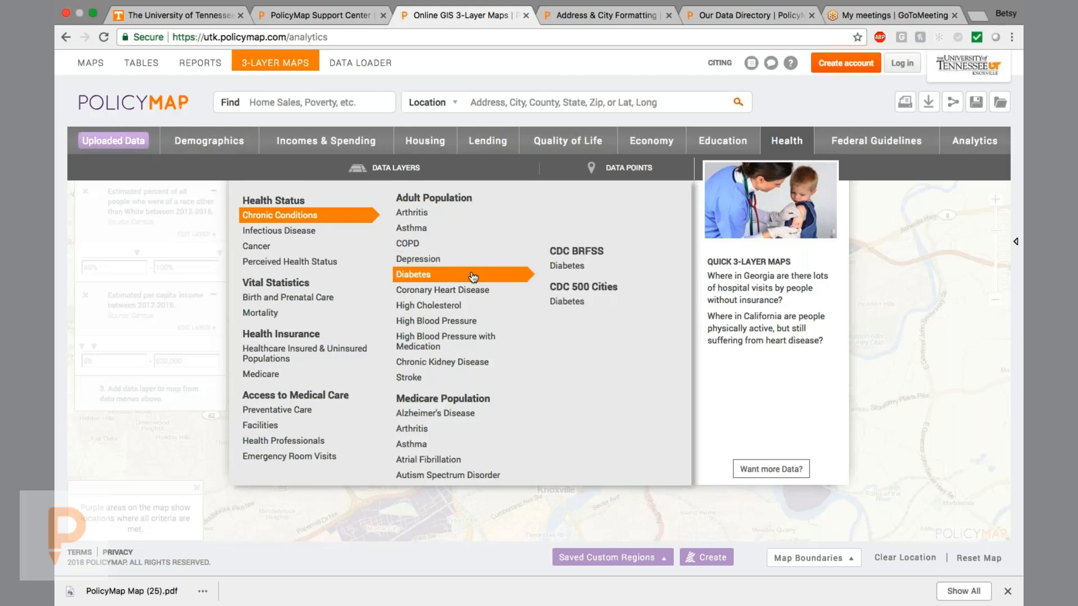
pyautogui.click(592, 271)
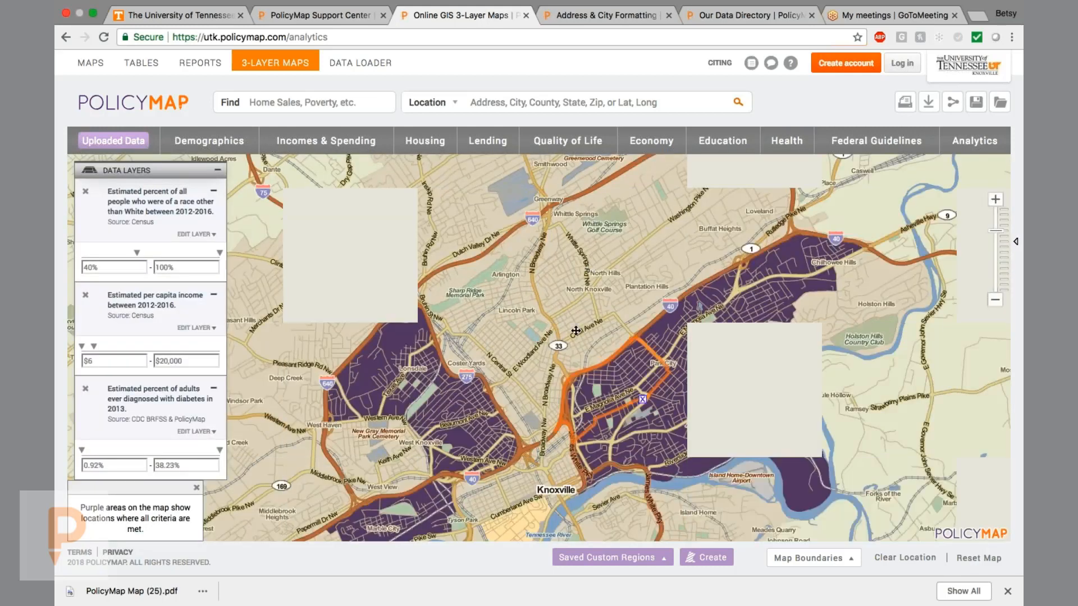
# Step: Set the diabetes layer's minimum to 10%
pyautogui.click(115, 467)
pyautogui.write('10')
pyautogui.press('Tab')
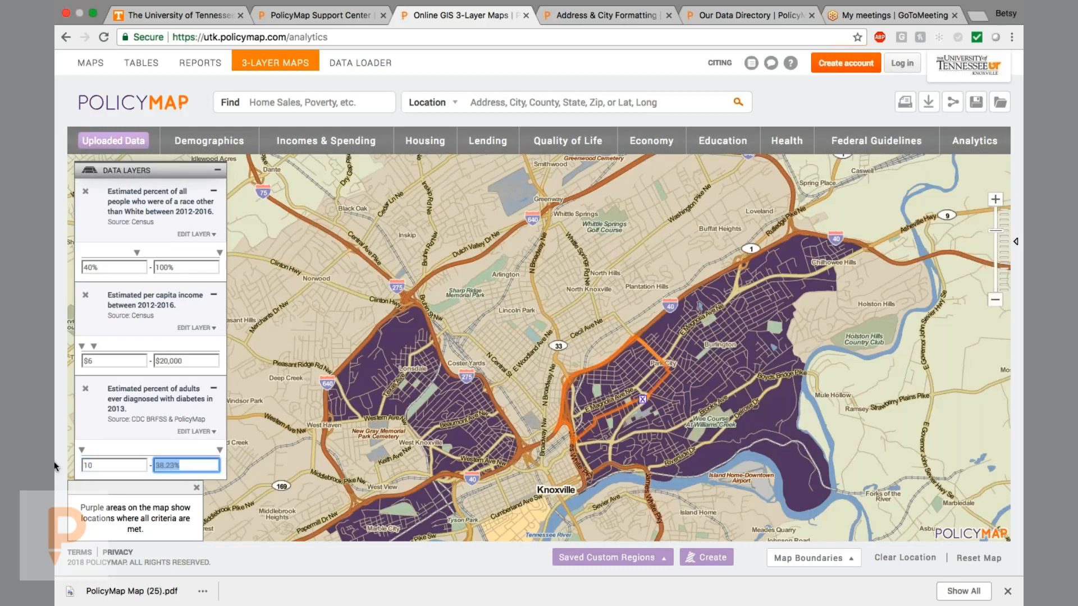
pyautogui.click(191, 465)
# Step: Inspect the three layer values for highlighted census tracts east and northwest of downtown Knoxville, and close the details bubble
pyautogui.click(792, 465)
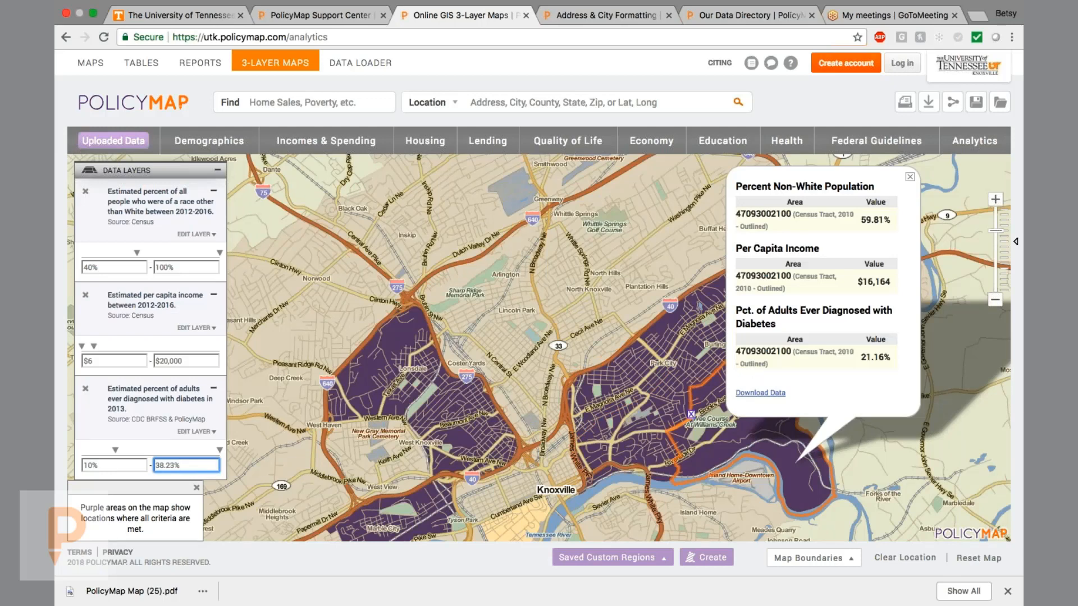
pyautogui.click(622, 451)
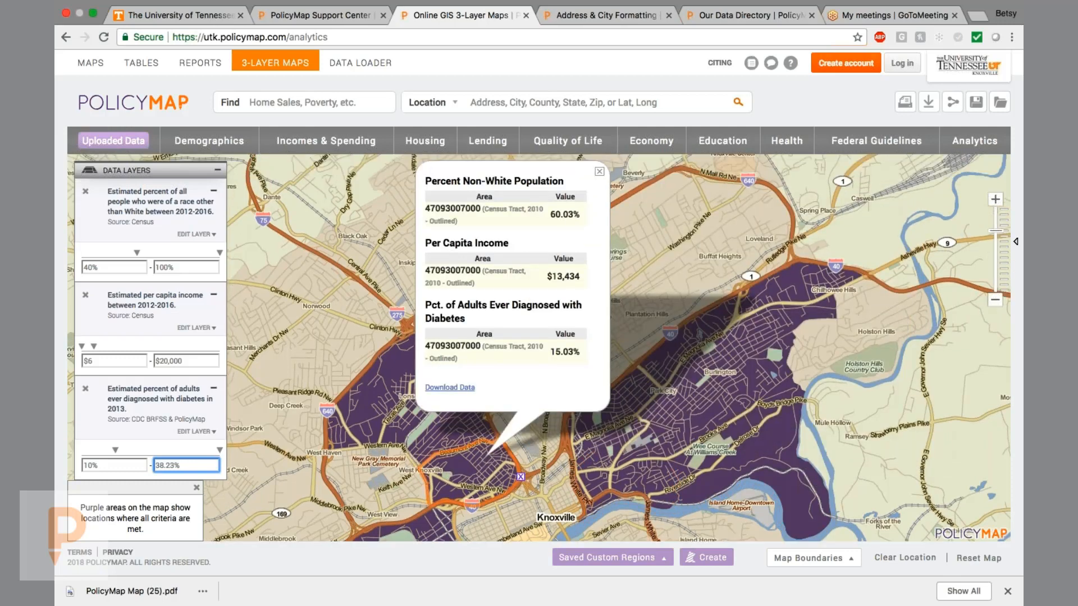
pyautogui.click(600, 172)
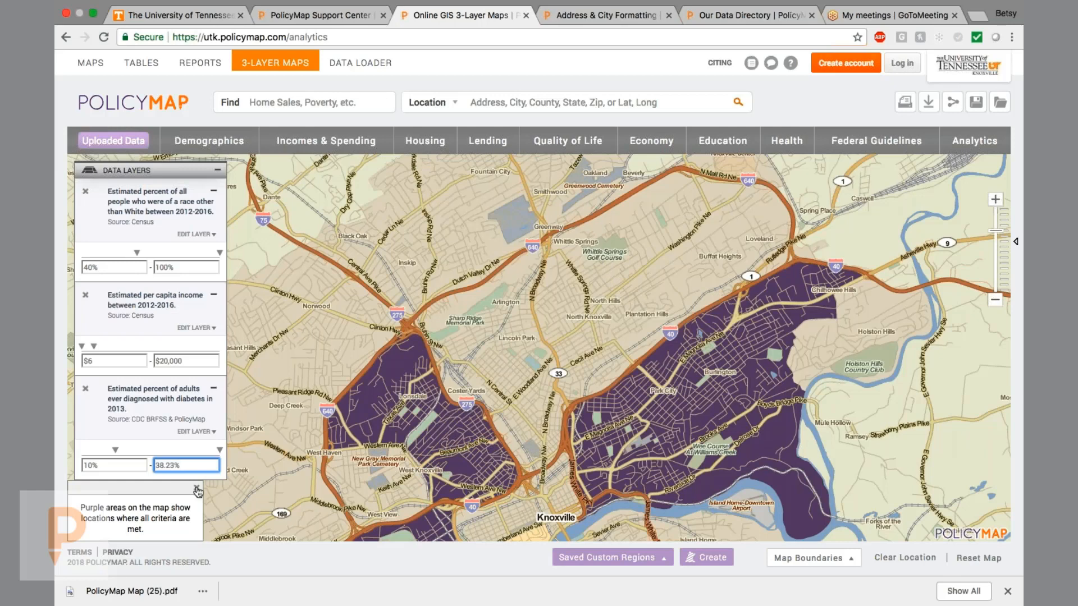
pyautogui.click(995, 300)
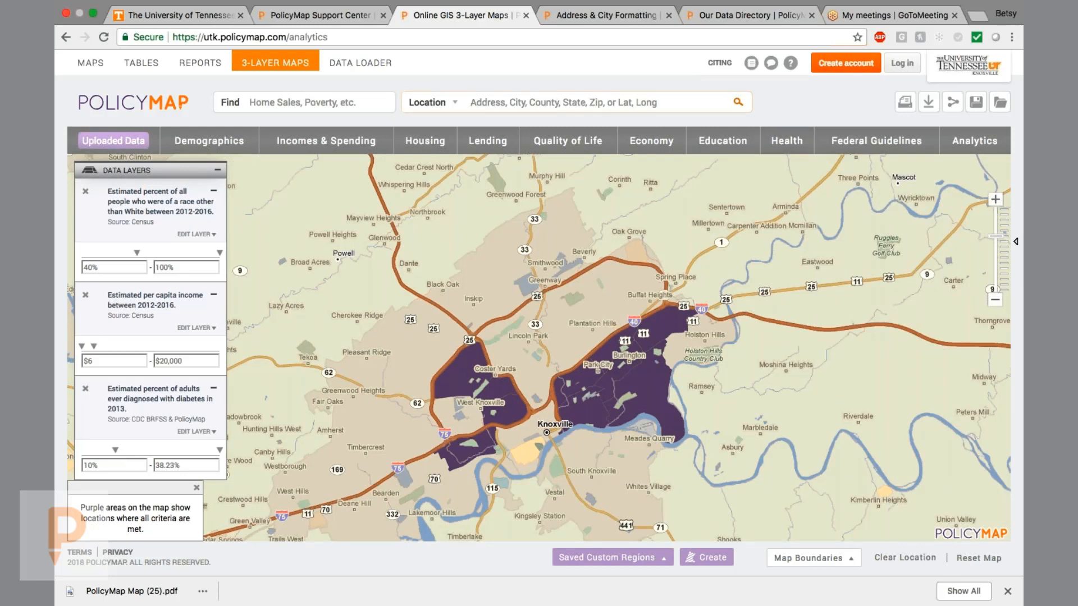
# Step: Locate Tennessee on the map and inspect the three layer values for the highlighted county east of Memphis
pyautogui.write('tn')
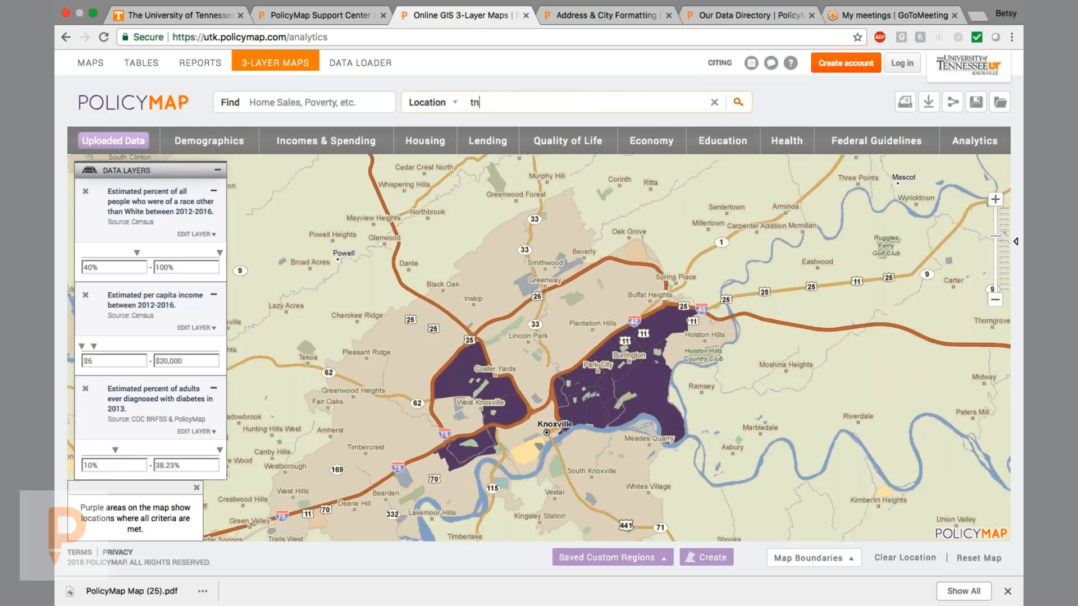
pyautogui.press('Return')
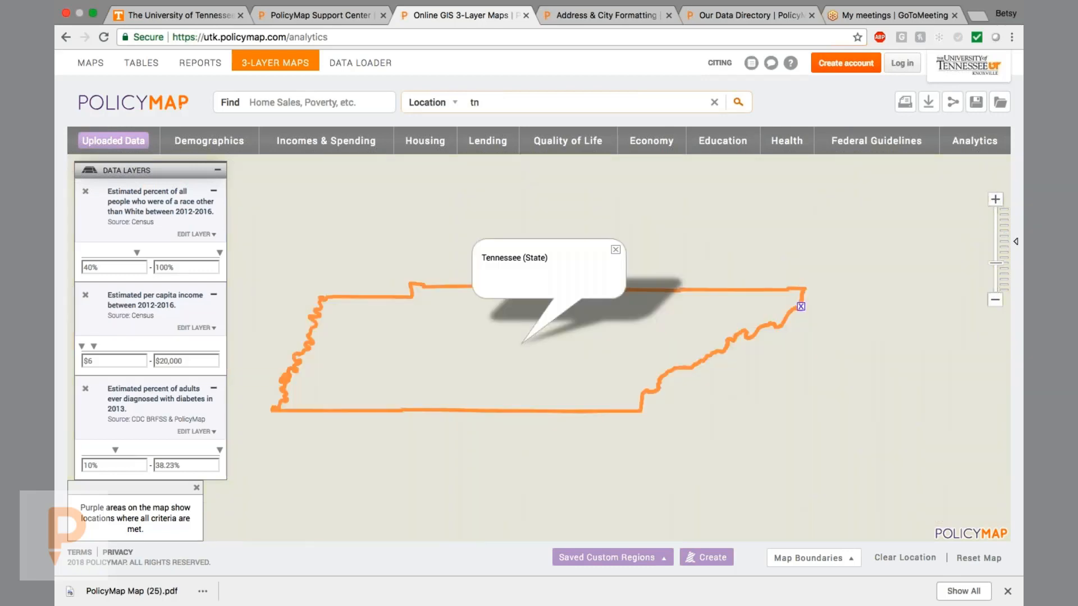
pyautogui.click(616, 249)
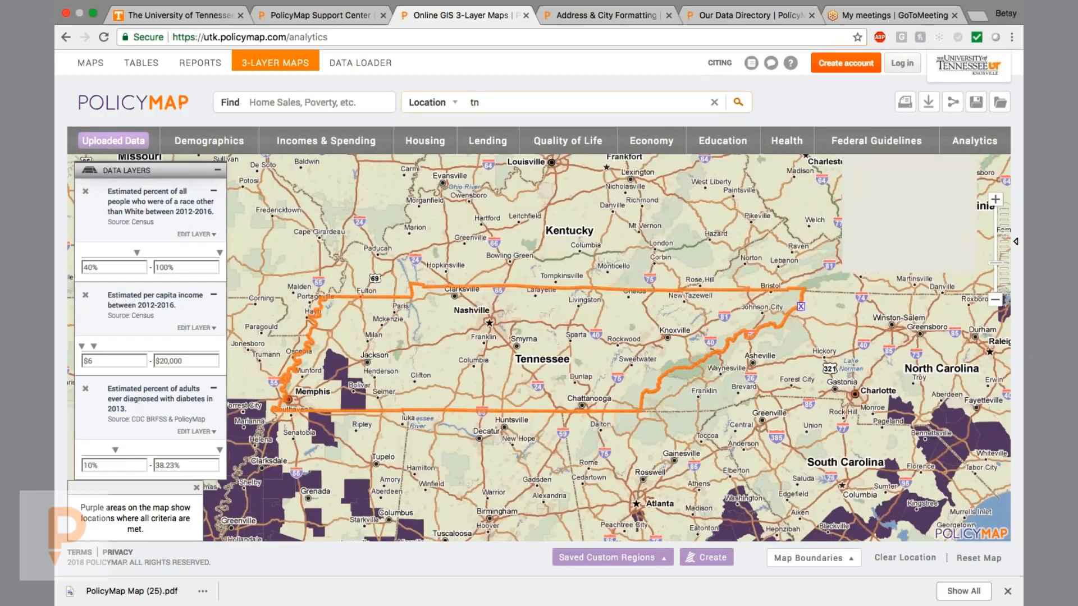
pyautogui.click(354, 396)
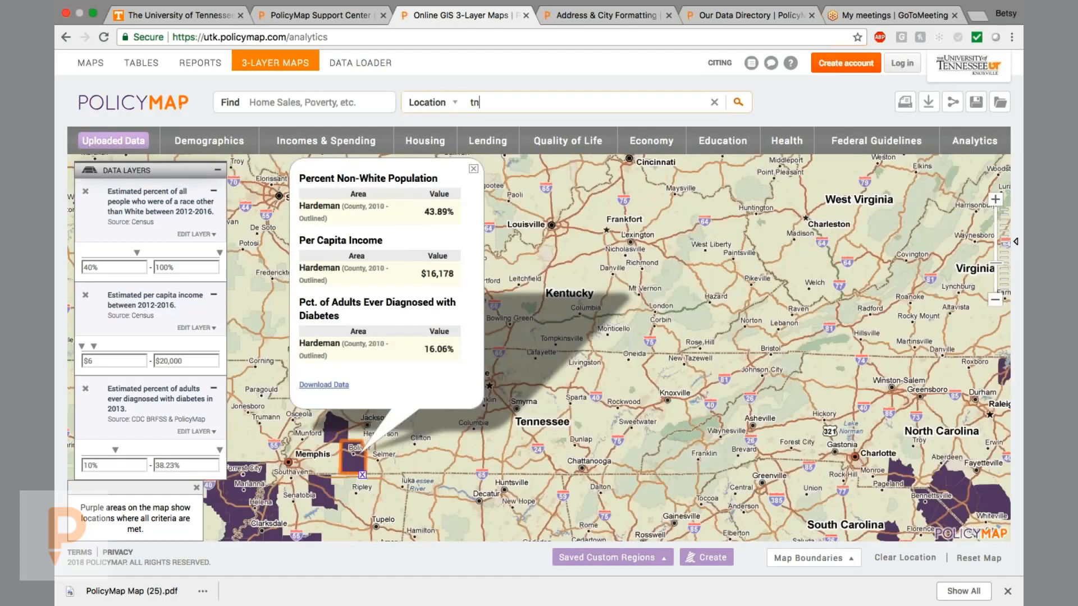
pyautogui.doubleClick(351, 459)
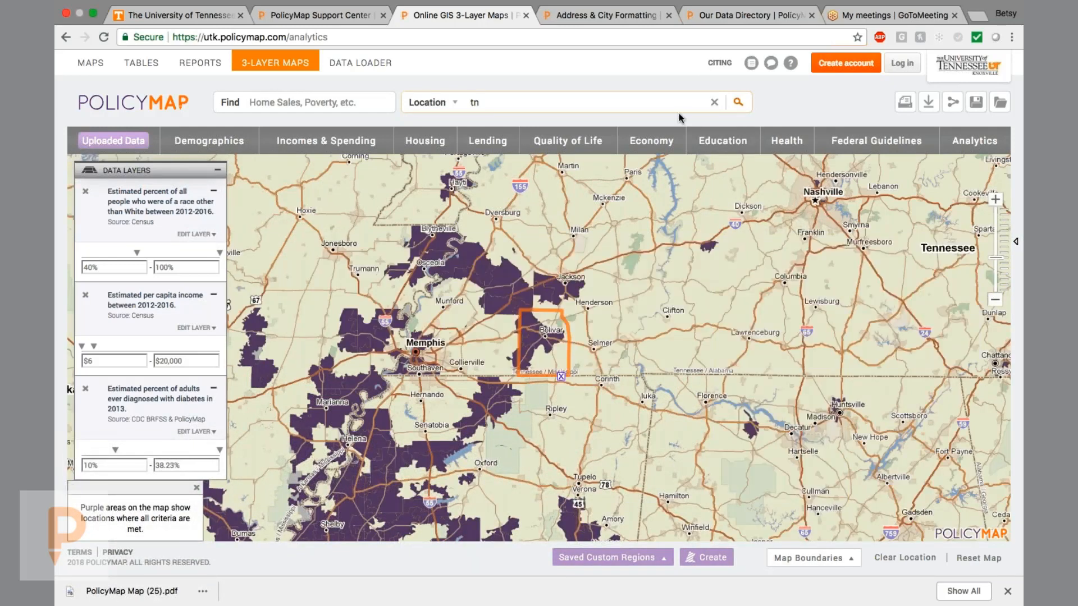
# Step: Add the Hospitals: Quality of Care (Medicare Certified Hospitals) data points from the Health Facilities data
pyautogui.click(793, 142)
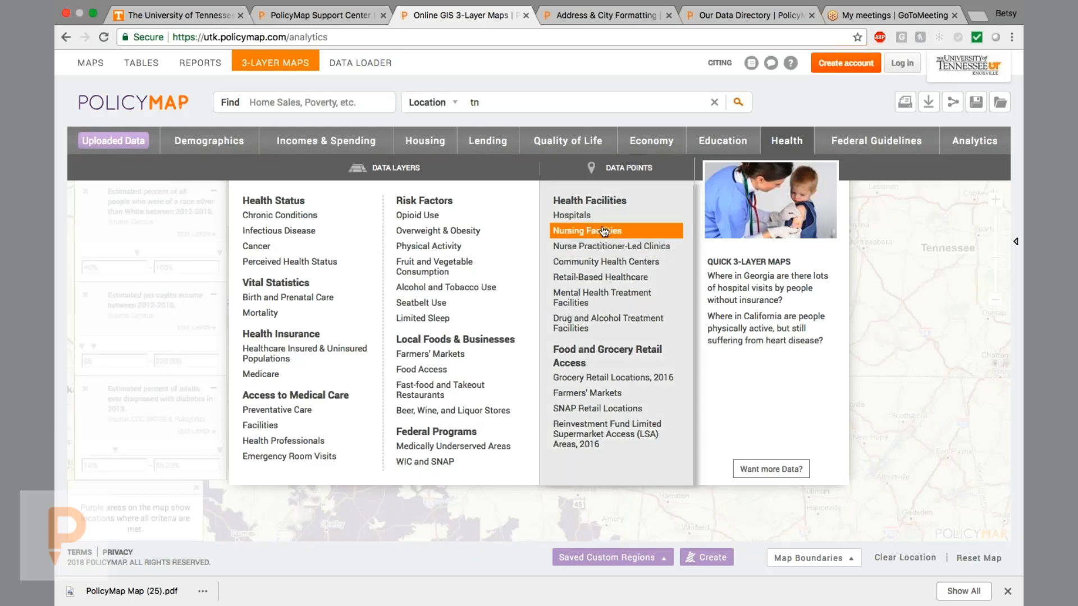
pyautogui.moveTo(590, 215)
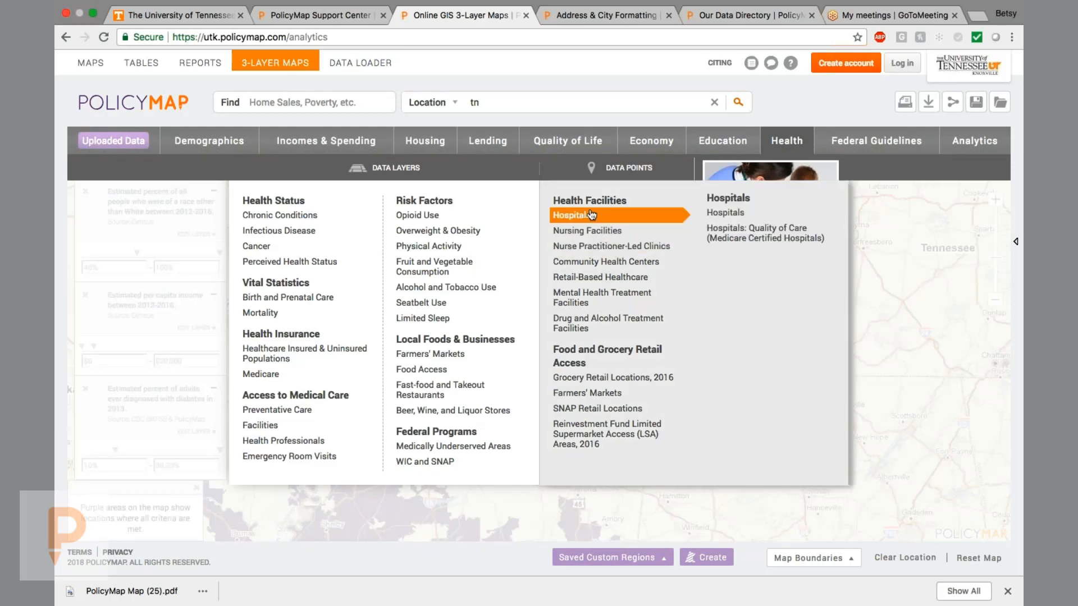
pyautogui.click(750, 233)
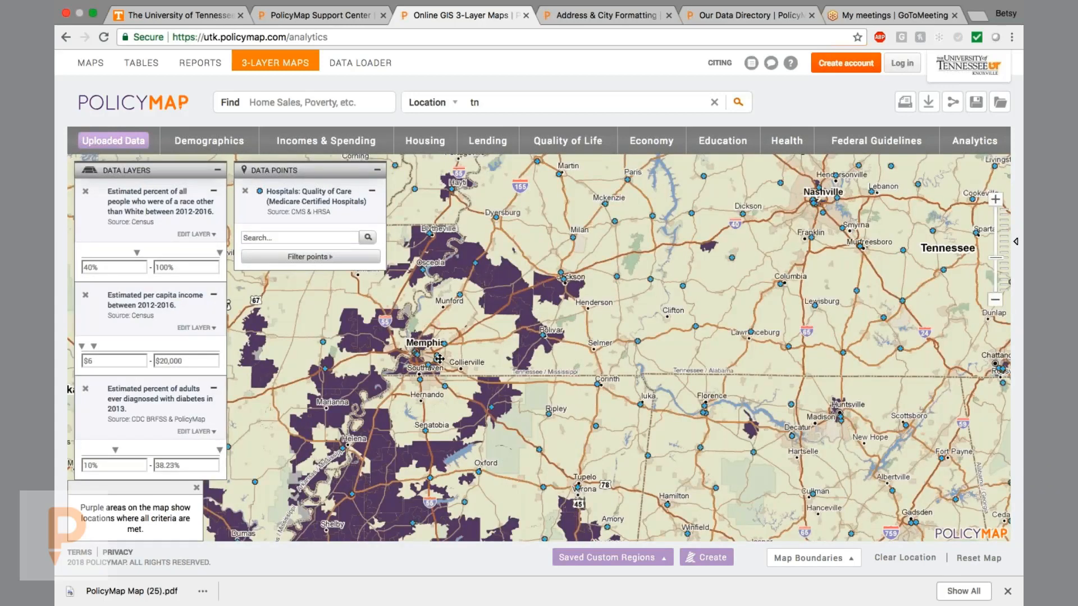
# Step: Relocate the map to Knoxville, TN
pyautogui.doubleClick(500, 103)
pyautogui.write('knox')
pyautogui.write('e')
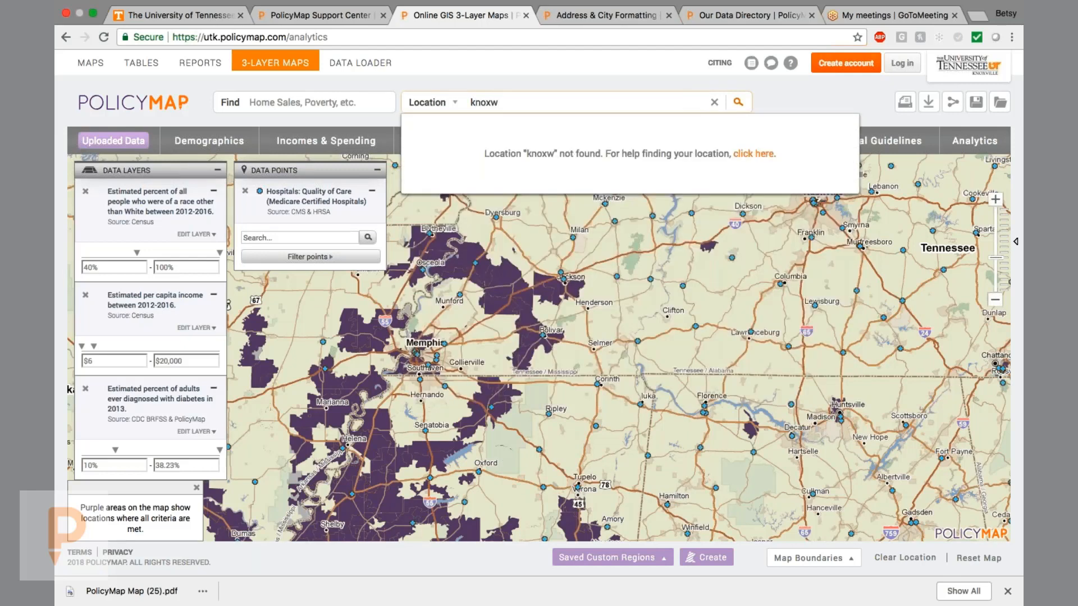
pyautogui.press('BackSpace')
pyautogui.write('le')
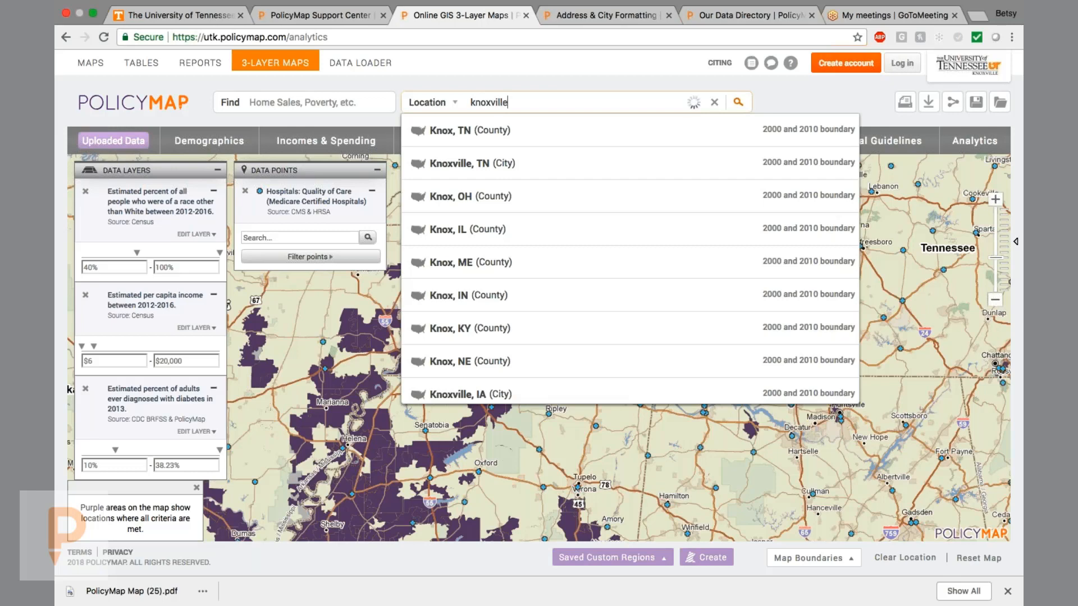
pyautogui.click(469, 132)
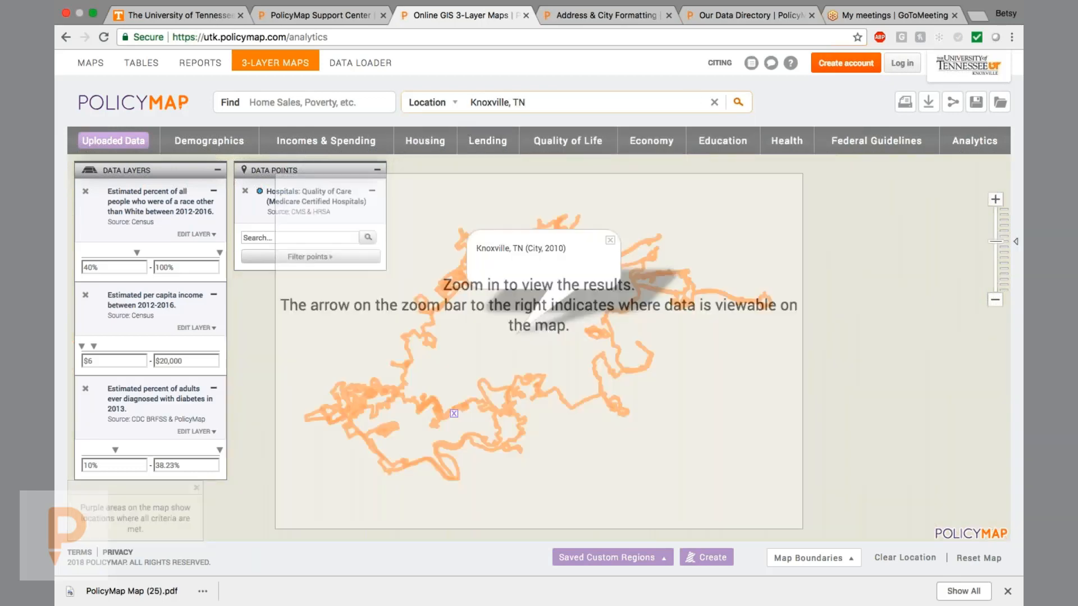
# Step: Inspect the layer values of a highlighted tract northeast of downtown Knoxville and the site details of the hospital near Lincoln Park
pyautogui.click(993, 200)
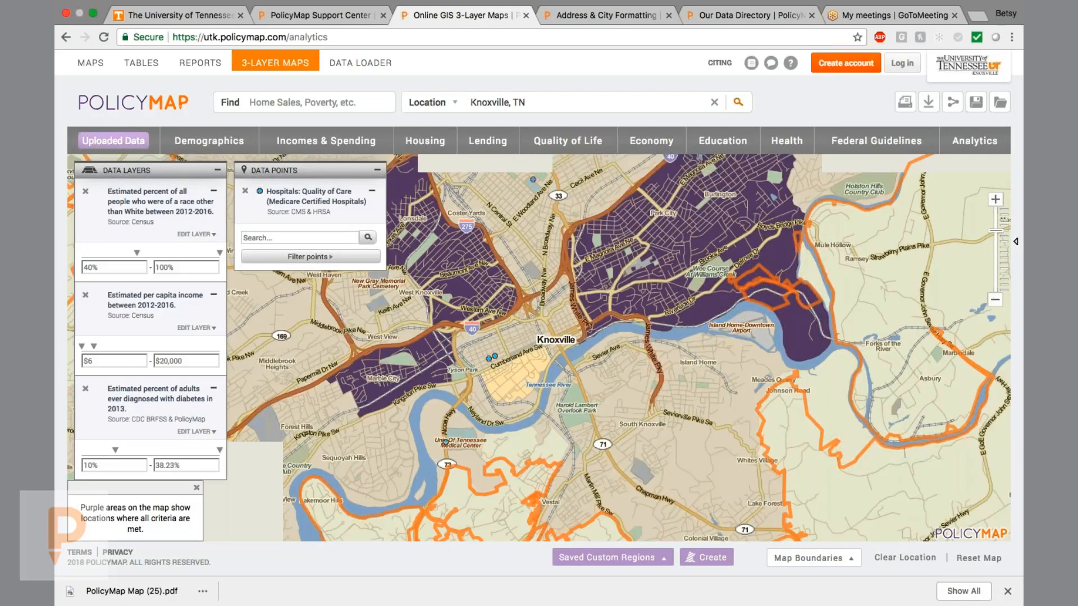
pyautogui.moveTo(661, 330); pyautogui.dragTo(670, 413)
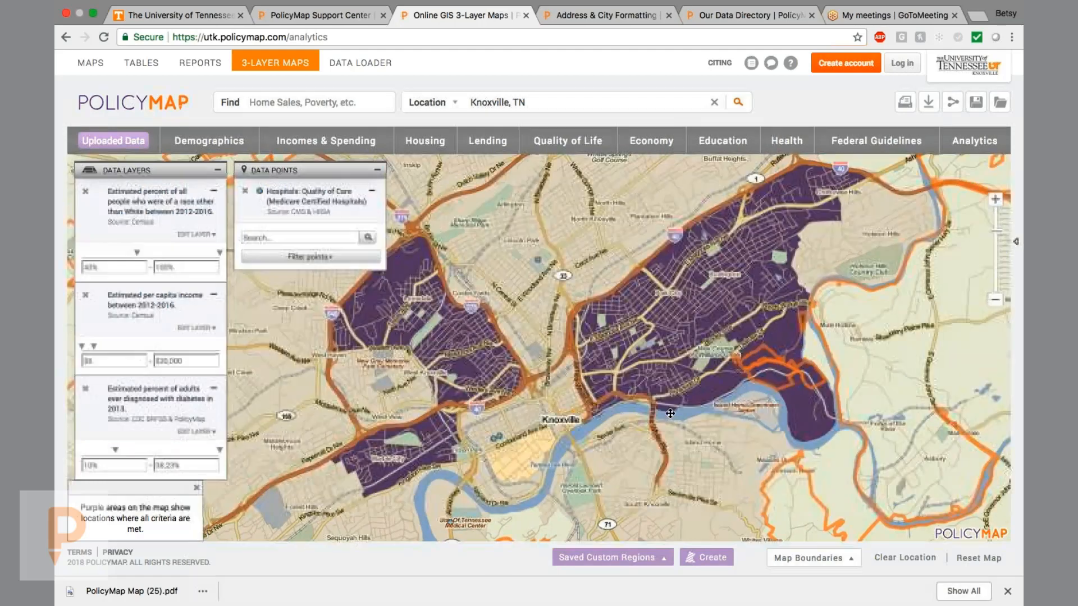
pyautogui.click(630, 369)
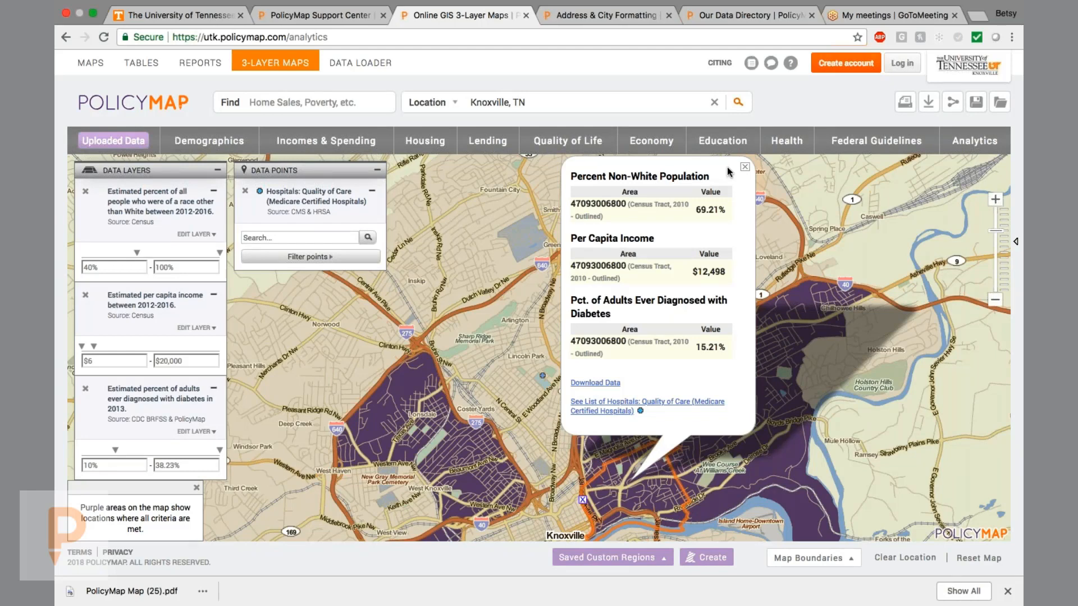
pyautogui.click(744, 167)
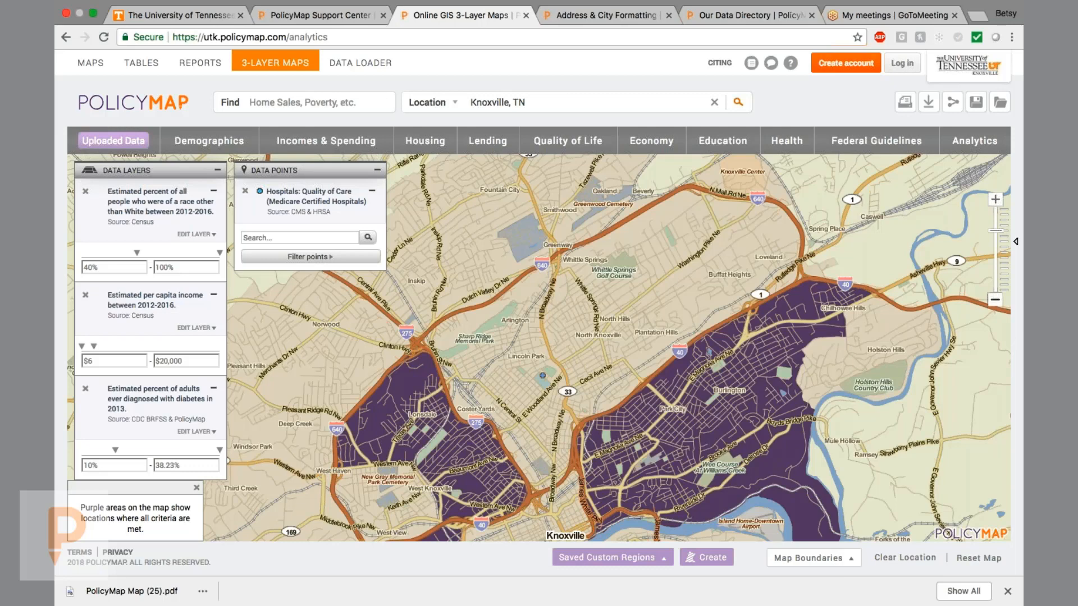
pyautogui.click(994, 299)
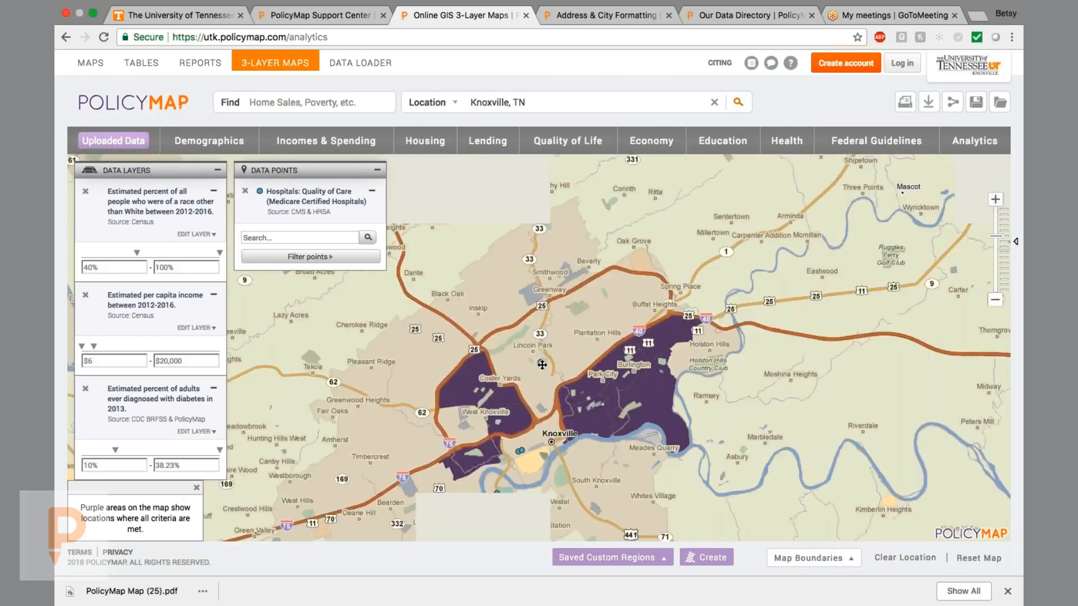
pyautogui.click(541, 362)
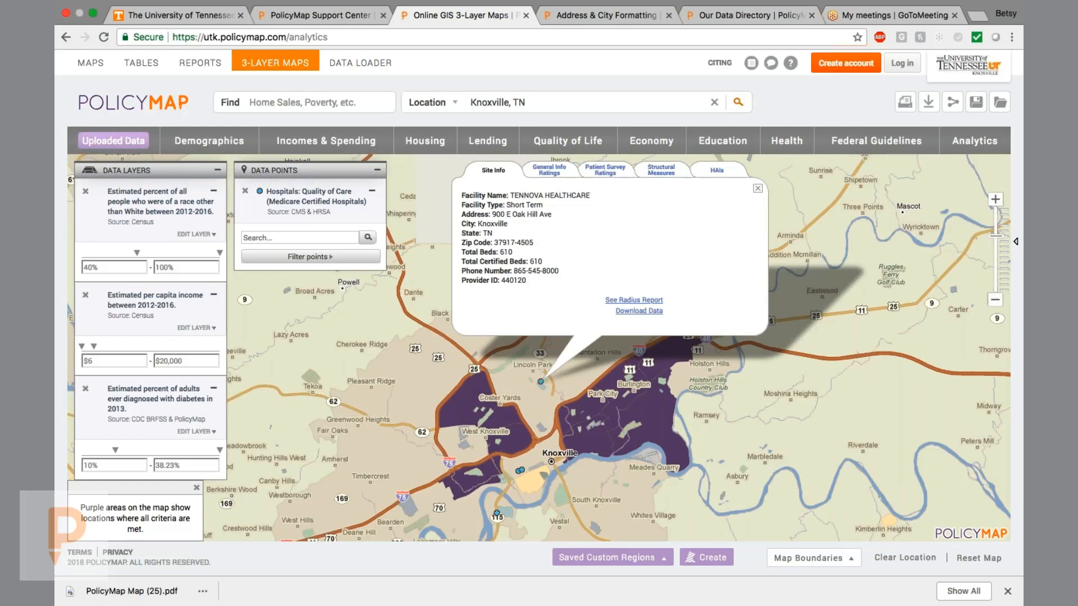
pyautogui.click(758, 188)
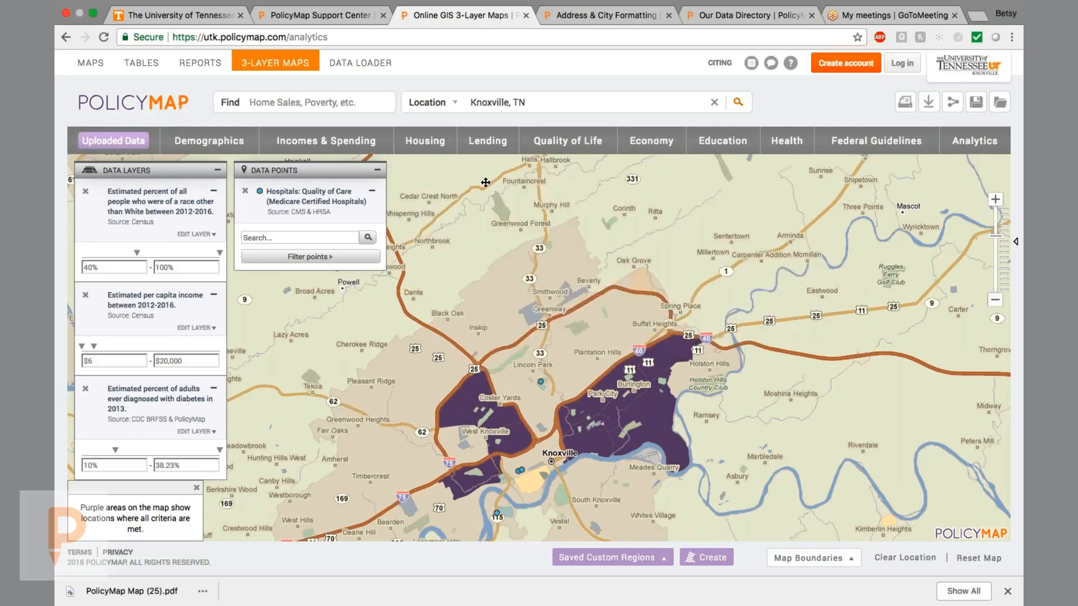
# Step: Search the hospital data points for "sain", and remove the hospital points from the map
pyautogui.click(299, 238)
pyautogui.write('sa')
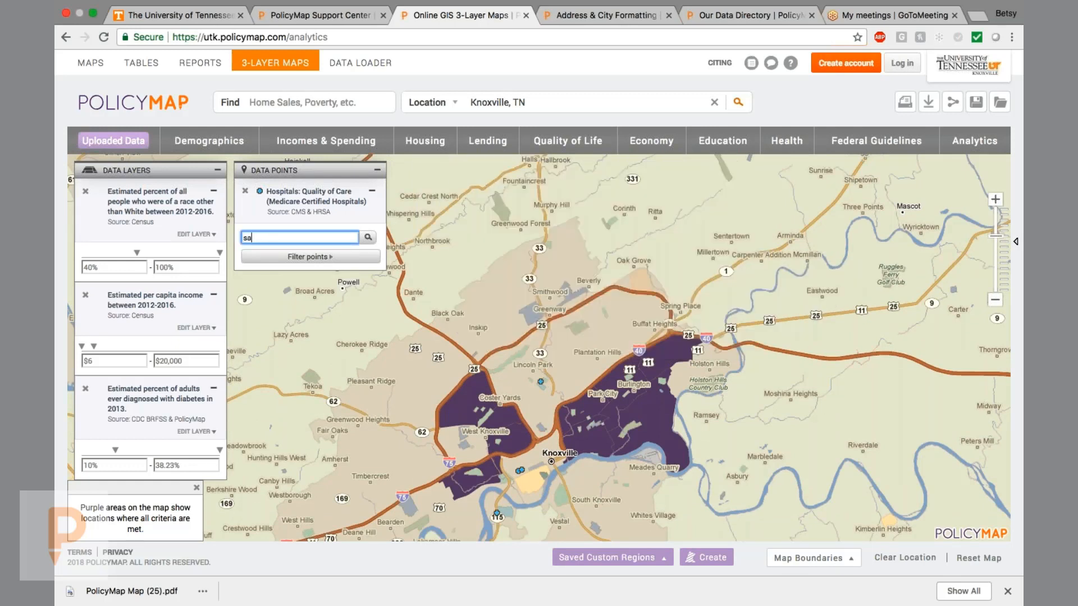
pyautogui.write('in')
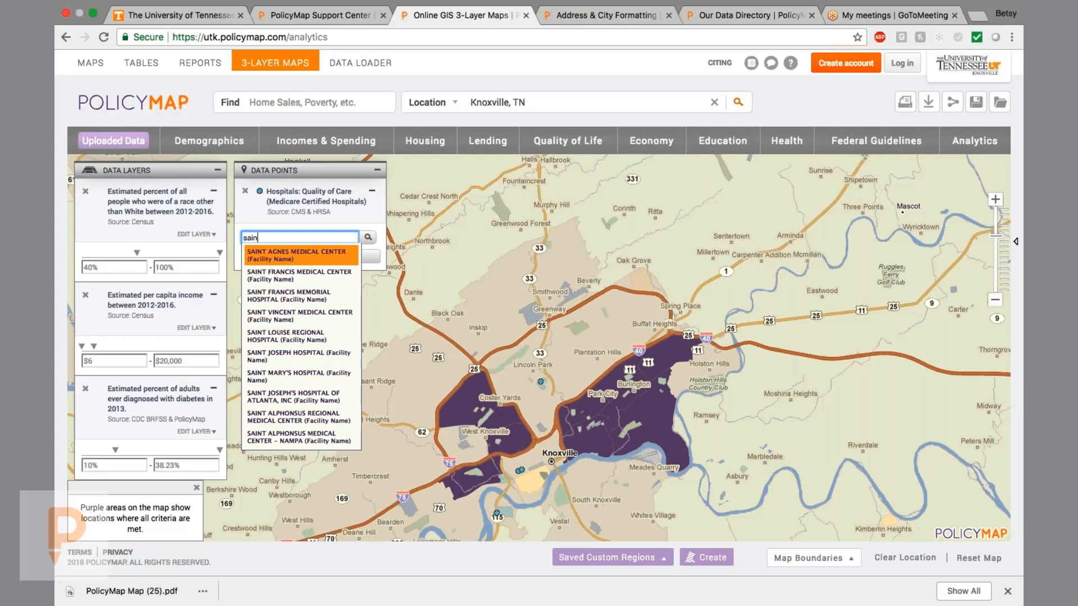
pyautogui.click(244, 191)
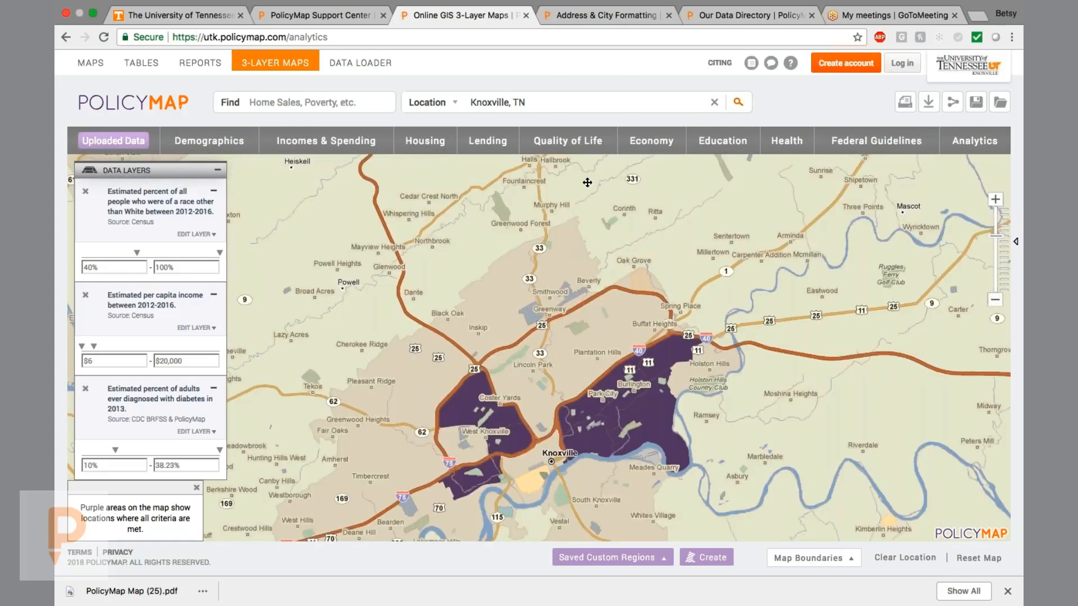
# Step: Review the available map boundaries and overlay Congressional Districts (115th) on the map
pyautogui.click(1012, 59)
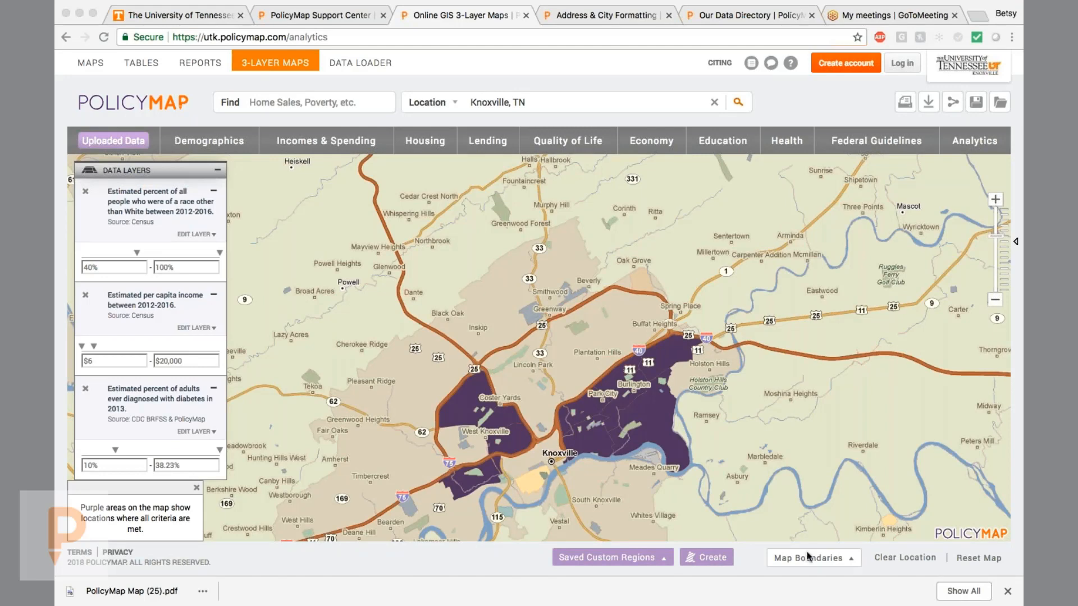
pyautogui.click(850, 563)
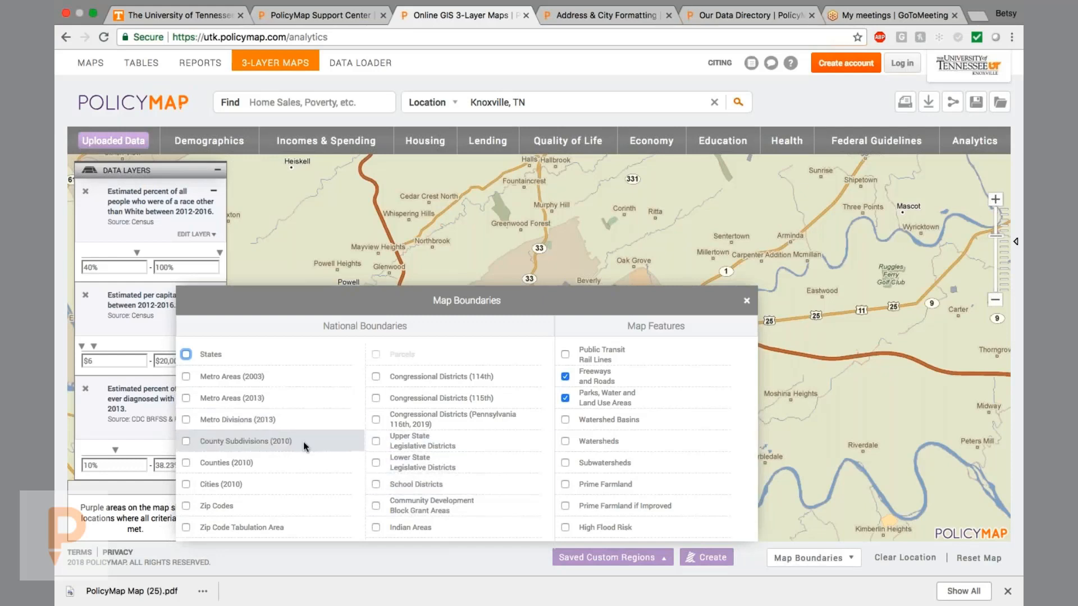
pyautogui.scroll(-3, 303, 444)
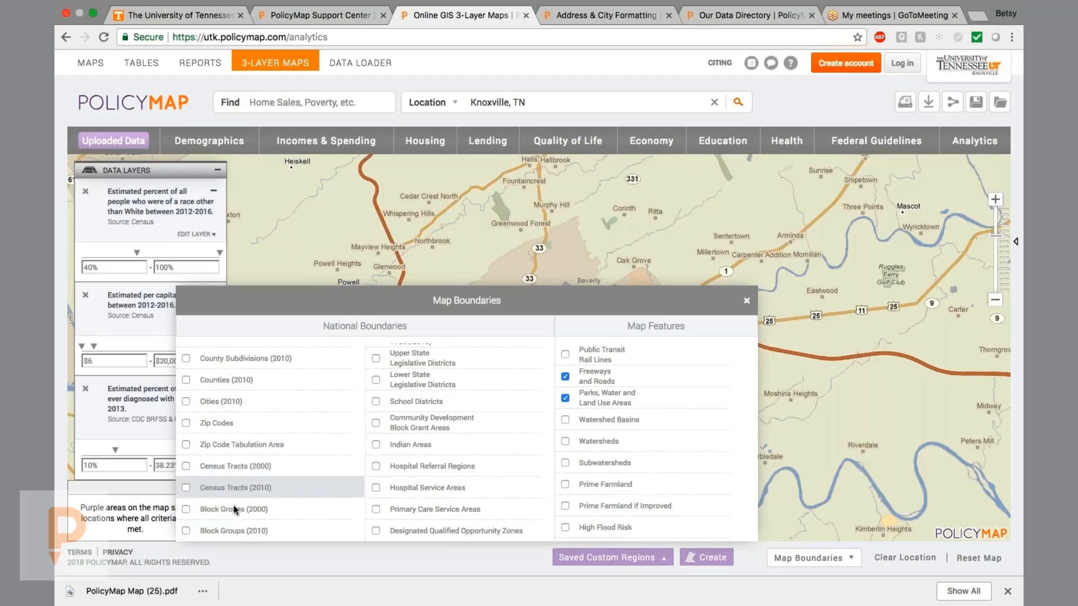
pyautogui.scroll(3, 335, 411)
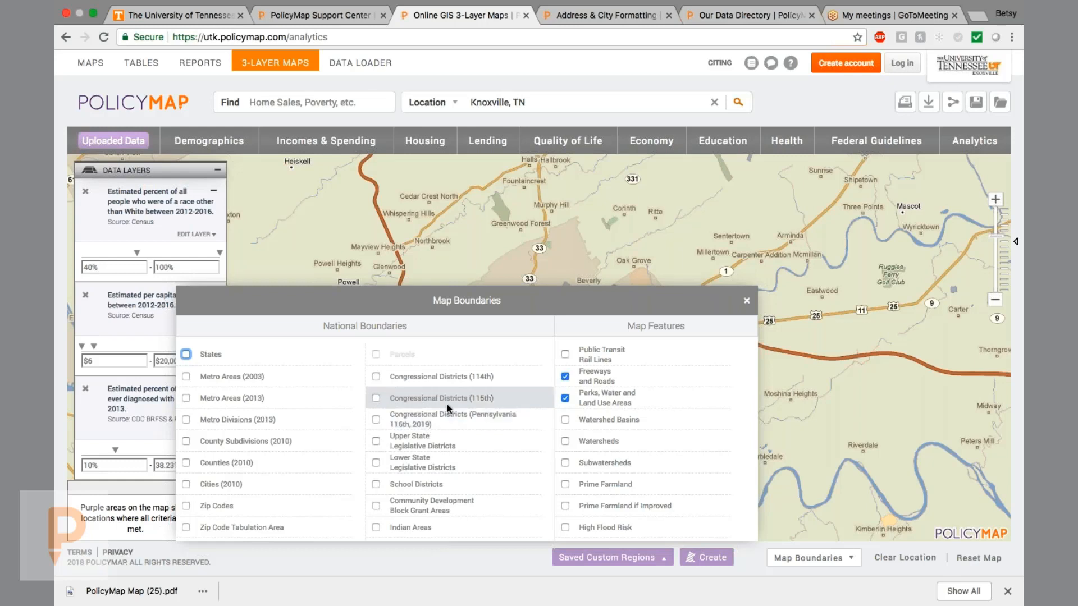
pyautogui.click(414, 403)
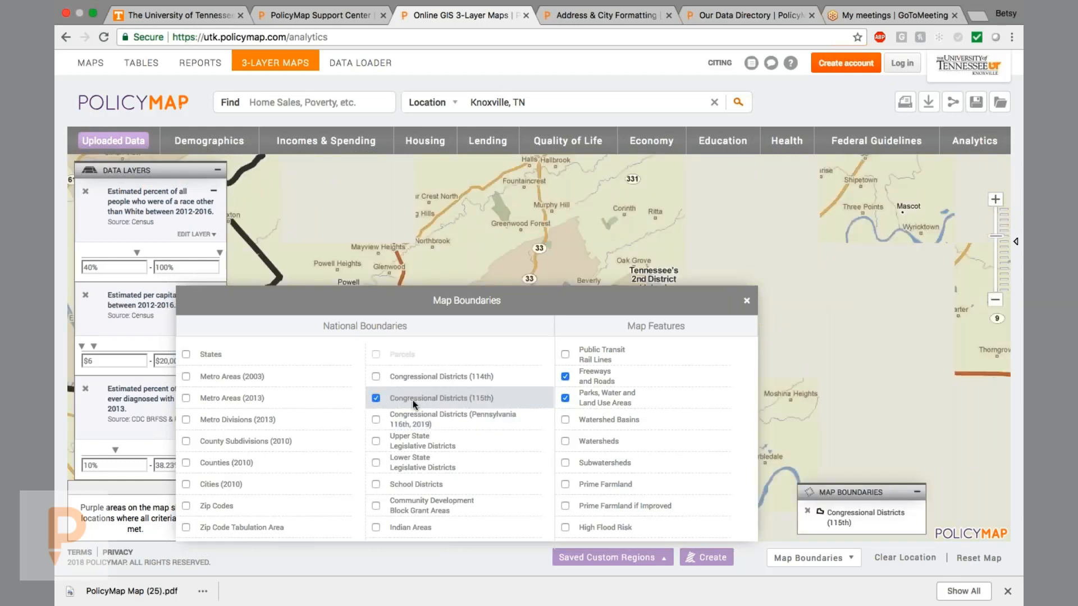
pyautogui.click(747, 301)
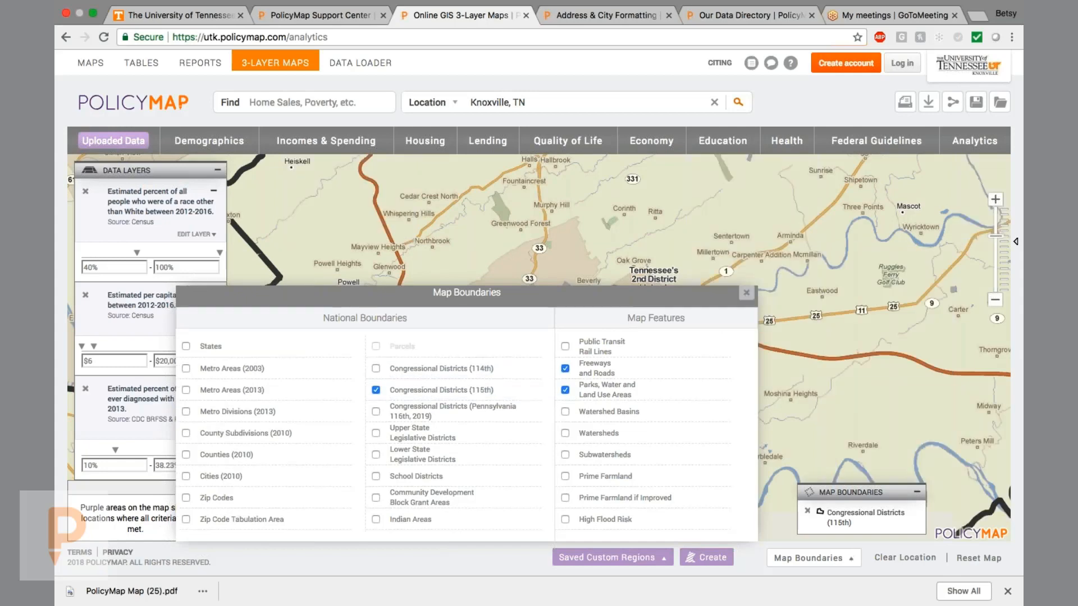
# Step: Relocate the map to Philadelphia and examine the highlighted areas against the congressional district boundaries
pyautogui.moveTo(529, 102); pyautogui.dragTo(328, 67)
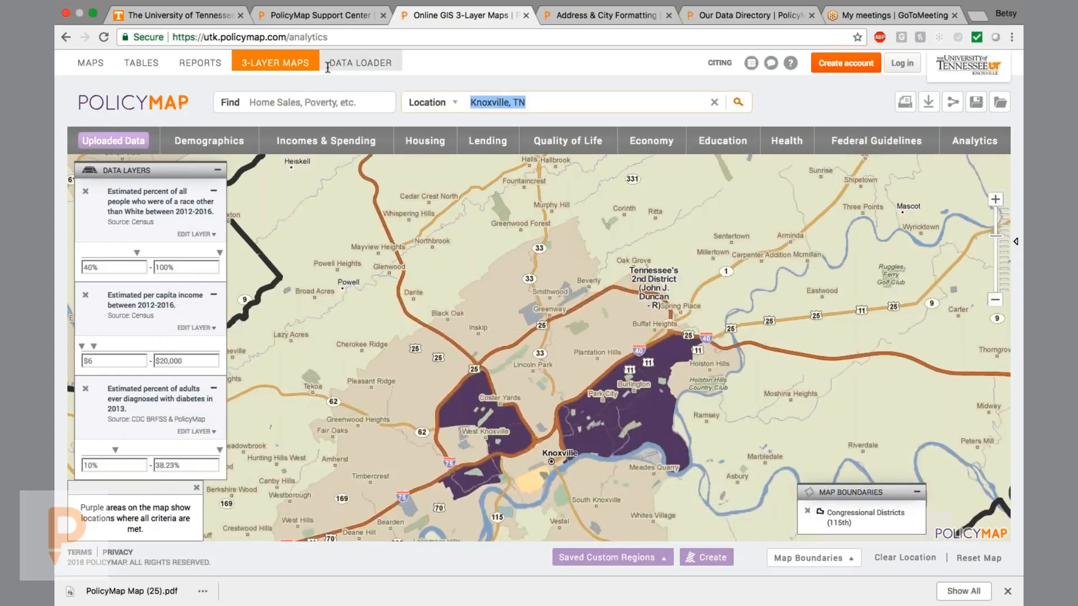
pyautogui.write('philafelp')
pyautogui.press('Return')
pyautogui.press('BackSpace')
pyautogui.press('BackSpace')
pyautogui.press('BackSpace')
pyautogui.press('BackSpace')
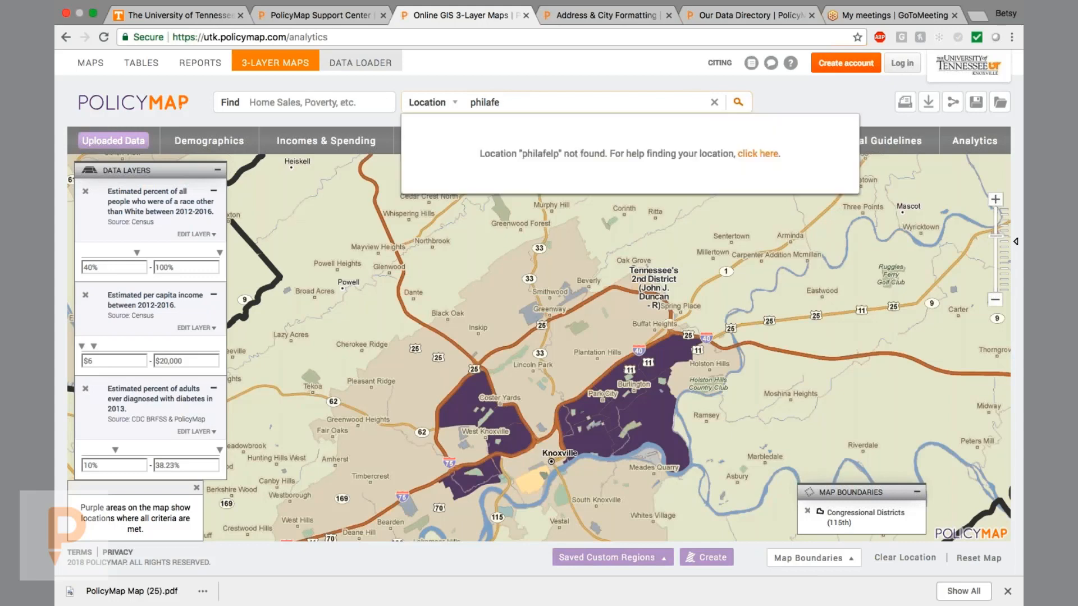
pyautogui.write('delphia')
pyautogui.press('Return')
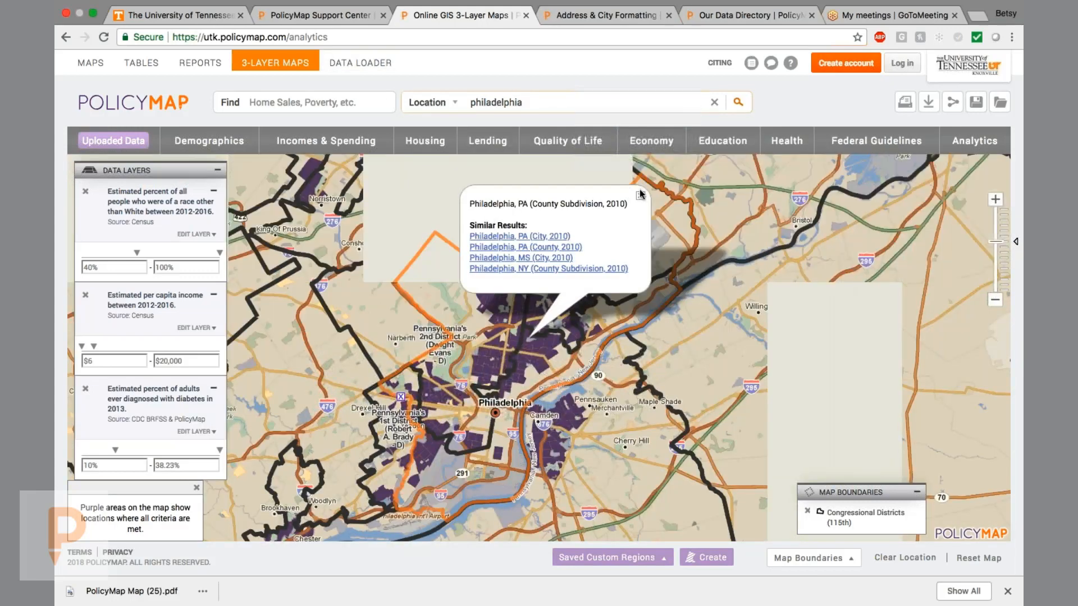
pyautogui.click(639, 194)
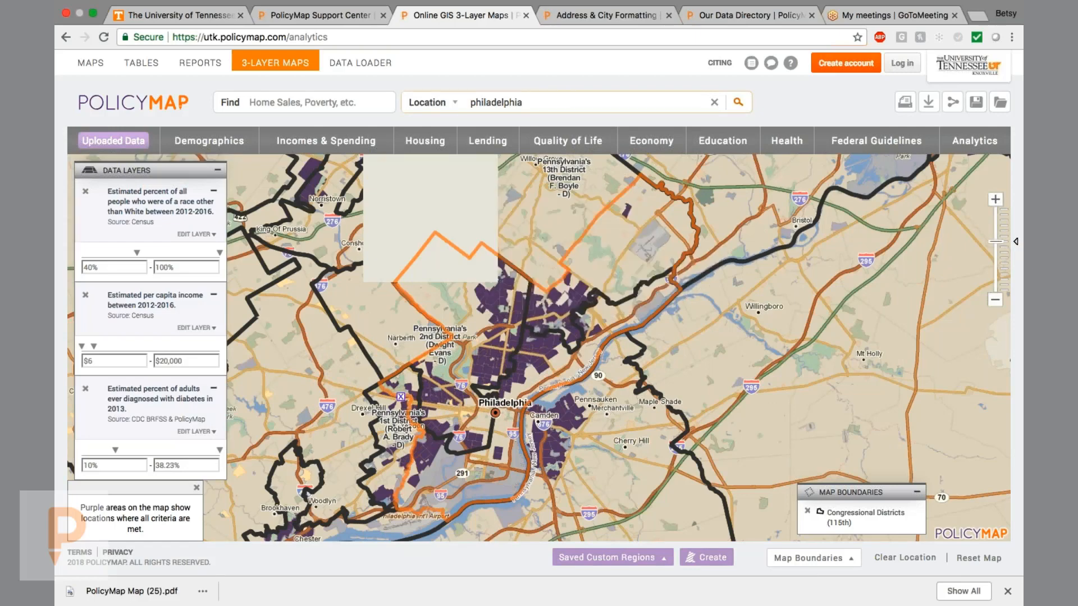
pyautogui.click(995, 298)
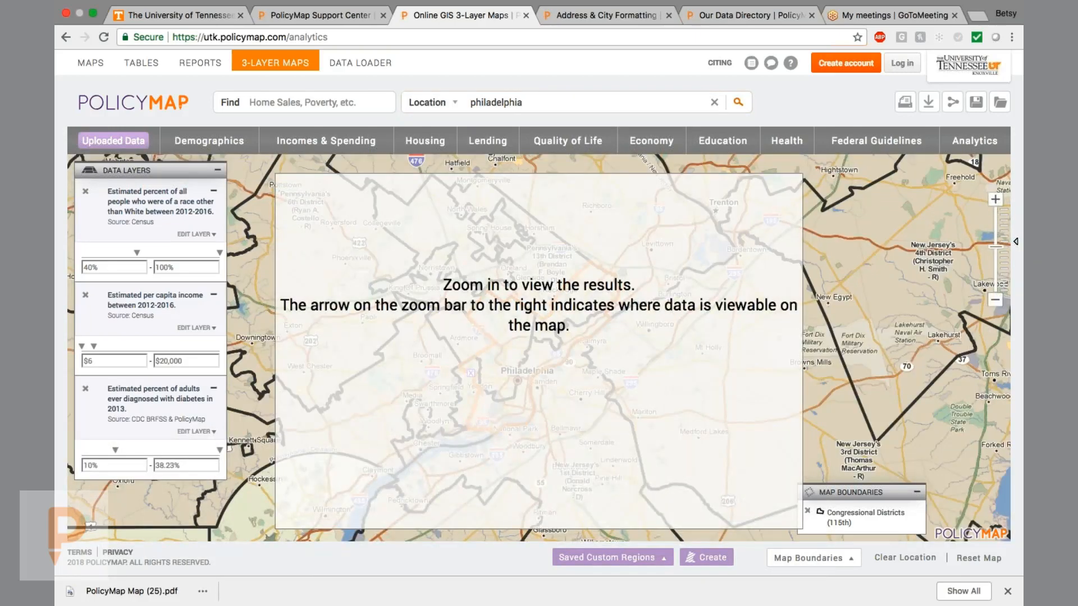
pyautogui.click(995, 200)
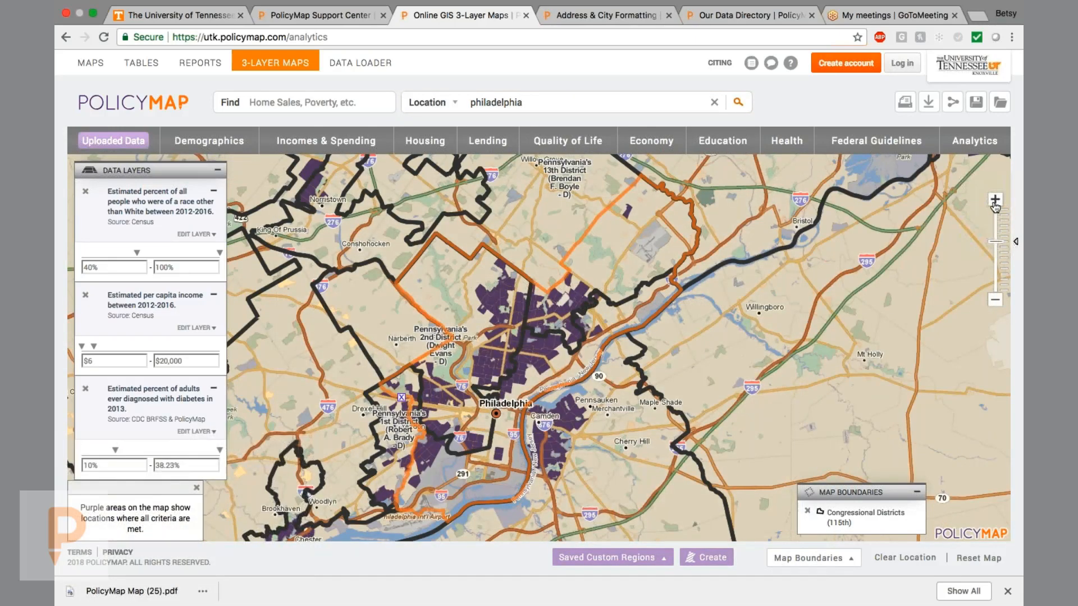
pyautogui.click(994, 202)
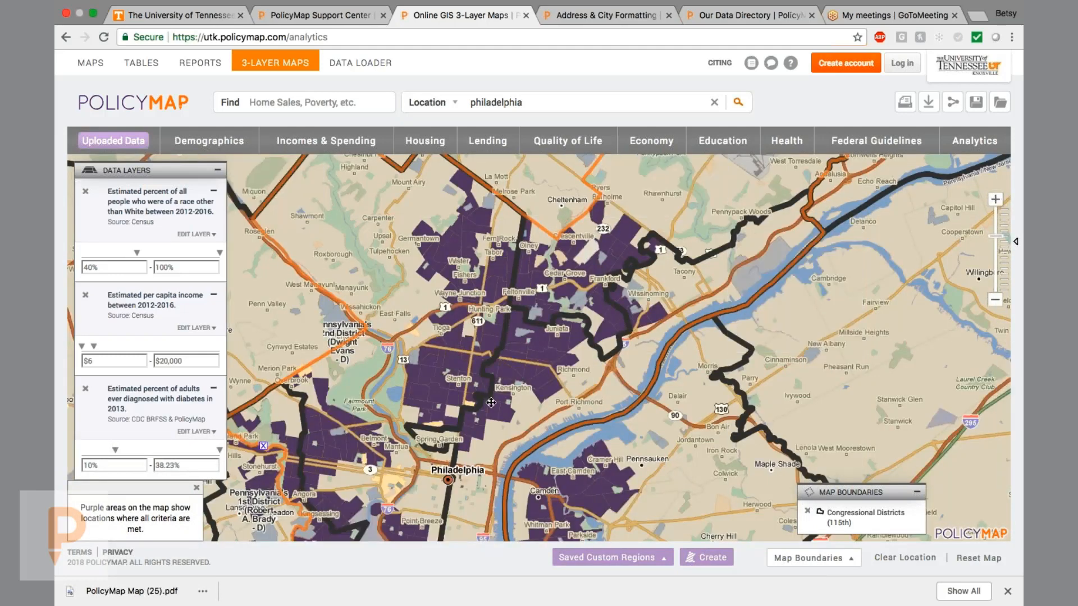
pyautogui.click(995, 300)
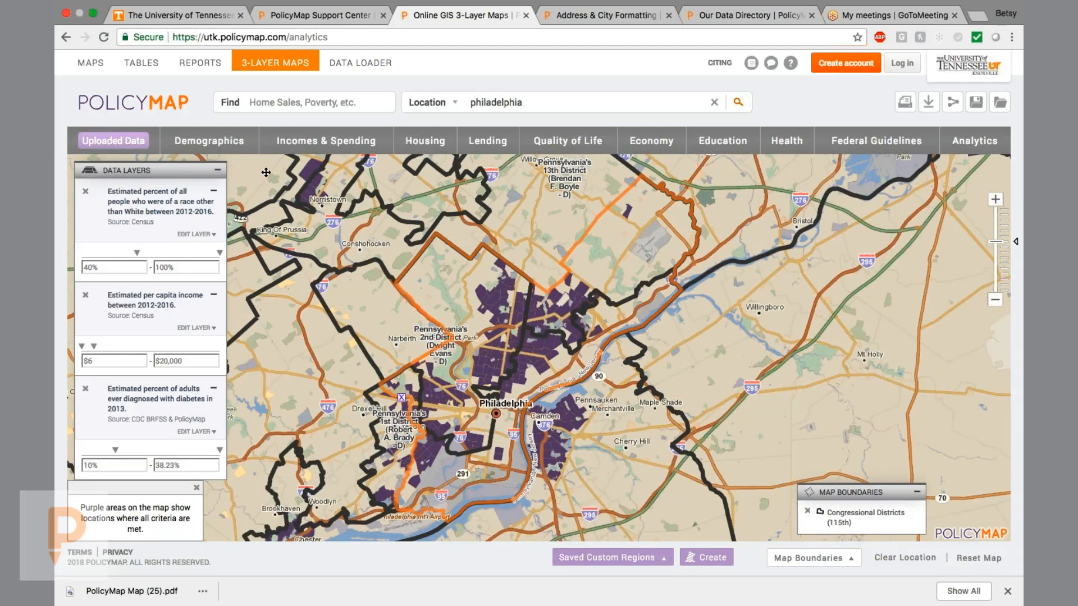
# Step: Review the available national boundaries and map features that can be overlaid on the map
pyautogui.click(821, 556)
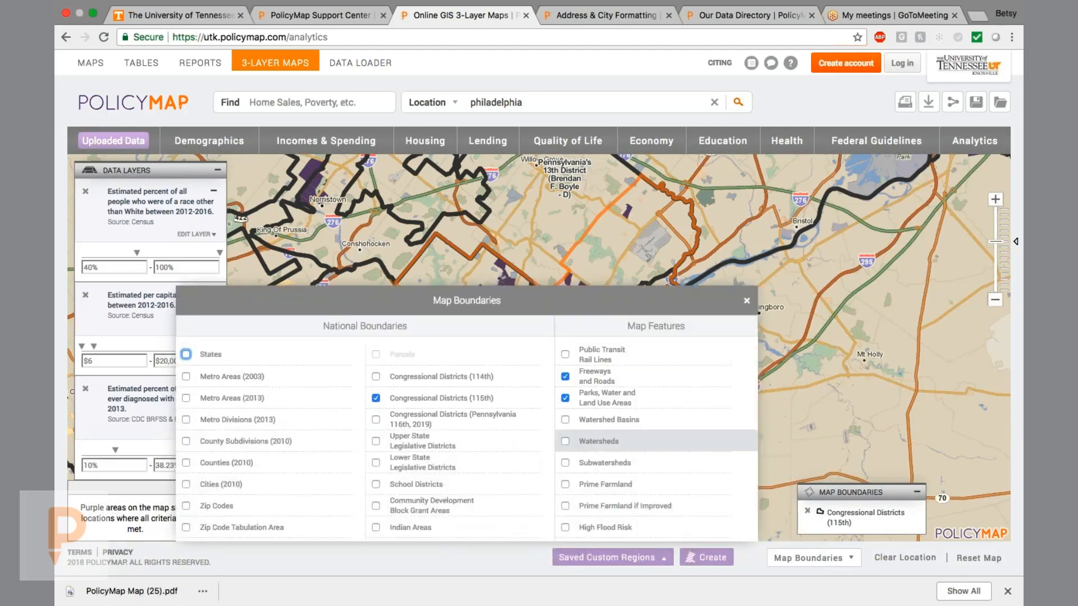
pyautogui.scroll(-3, 580, 505)
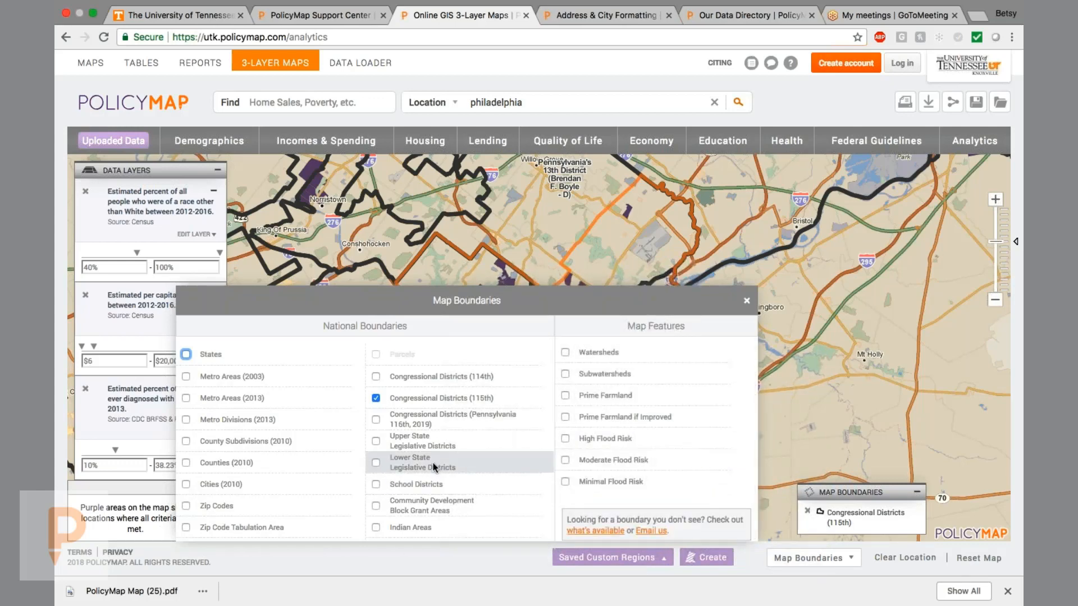
pyautogui.scroll(-3, 433, 463)
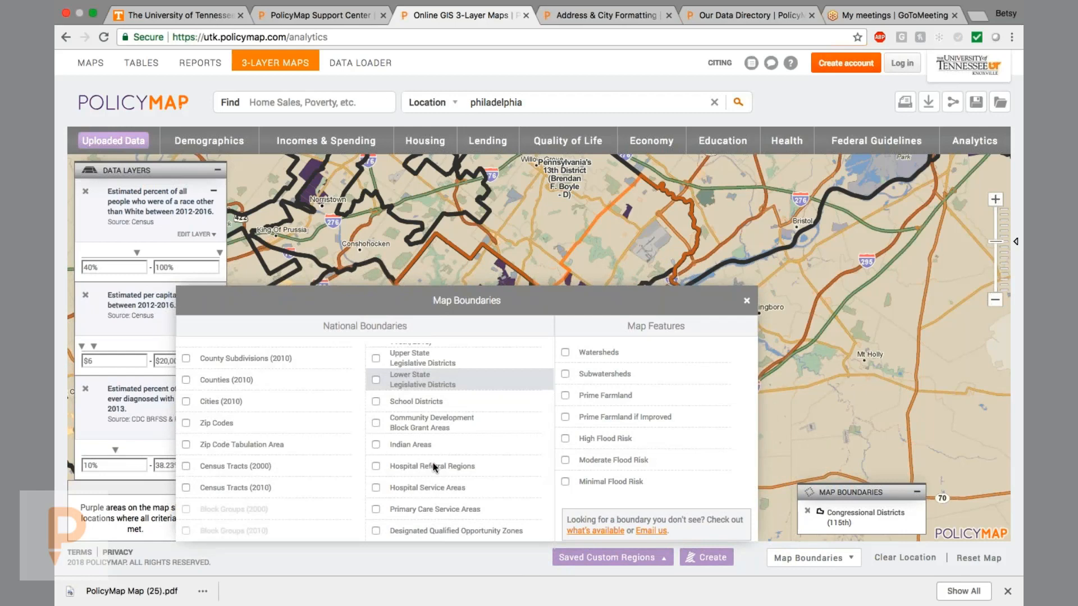
pyautogui.scroll(1, 511, 427)
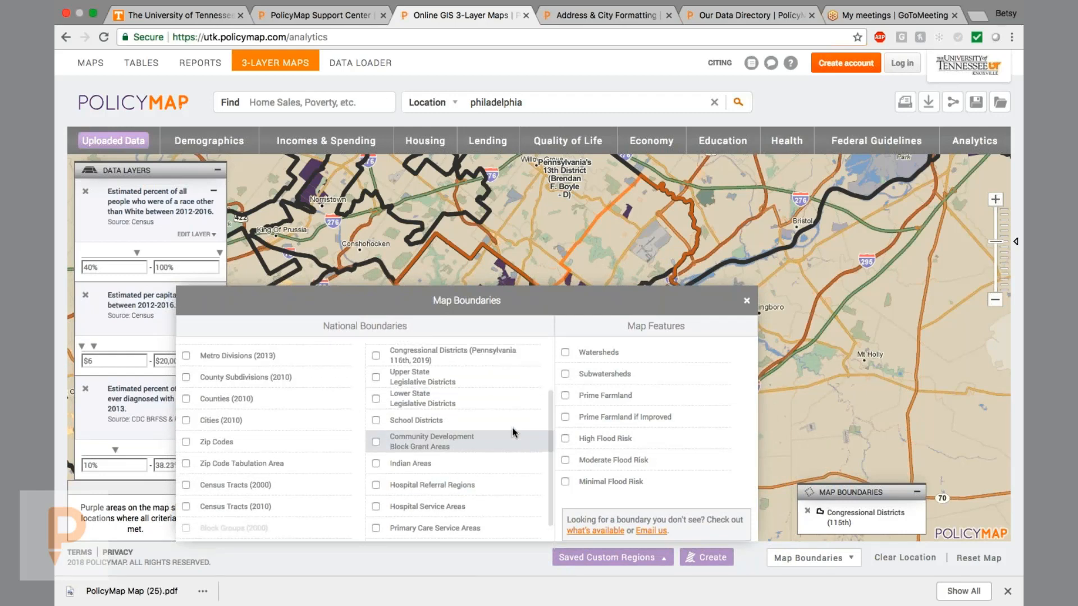
pyautogui.scroll(1, 512, 430)
pyautogui.scroll(3, 512, 432)
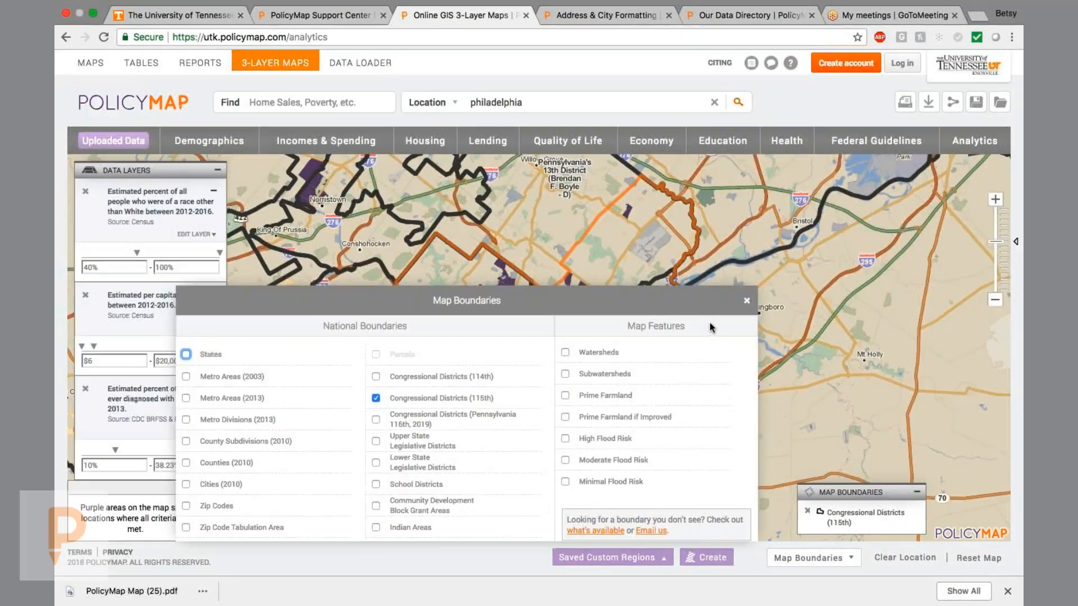
pyautogui.click(746, 300)
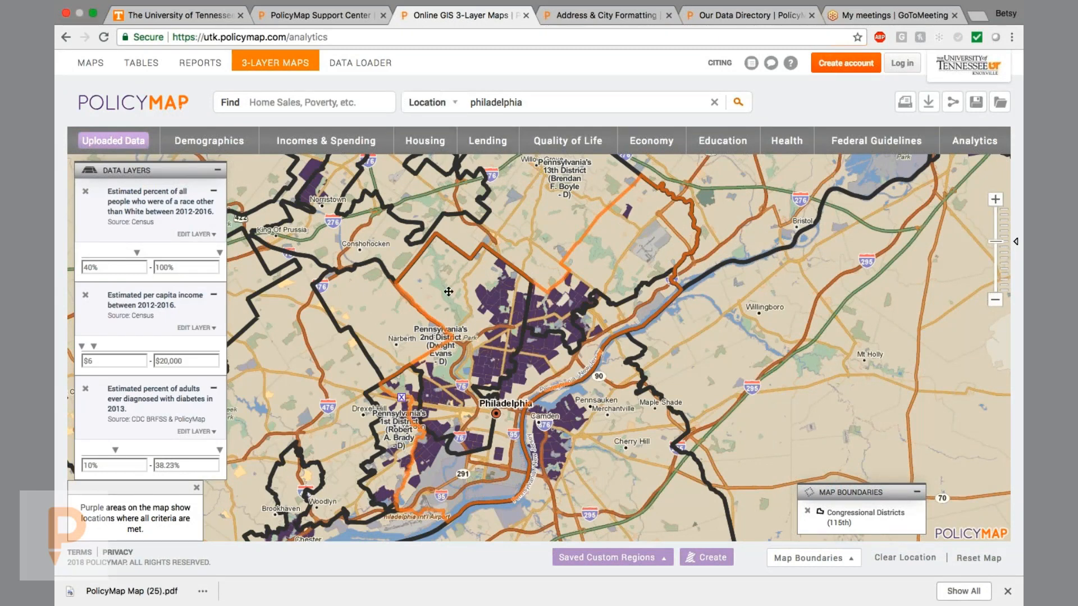
# Step: Reset the map to the default US view, clearing all data layers and boundaries
pyautogui.click(976, 559)
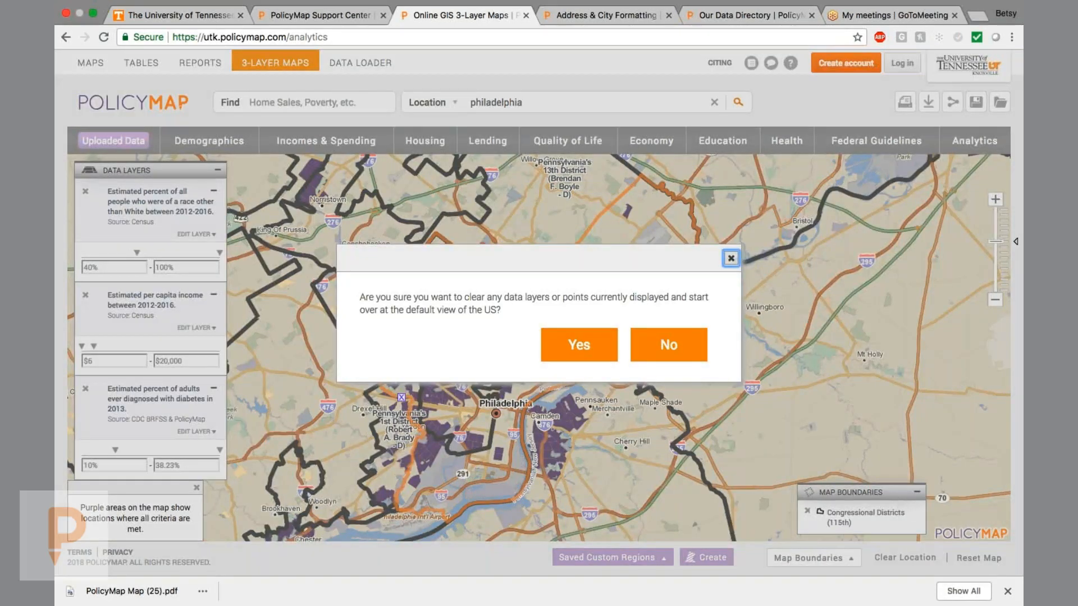
pyautogui.click(577, 349)
pyautogui.click(576, 349)
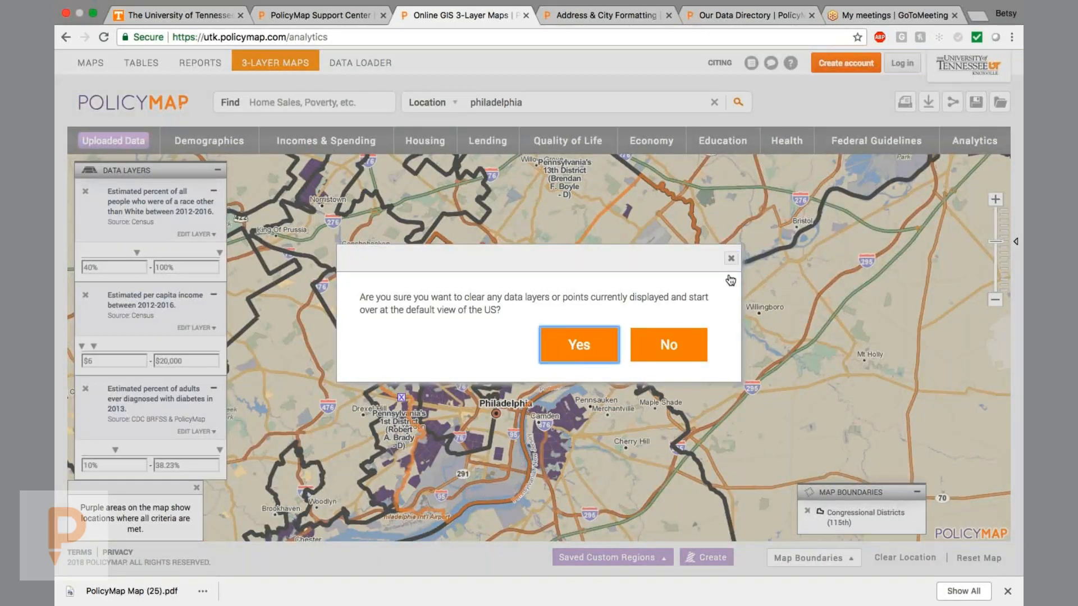
pyautogui.click(1014, 56)
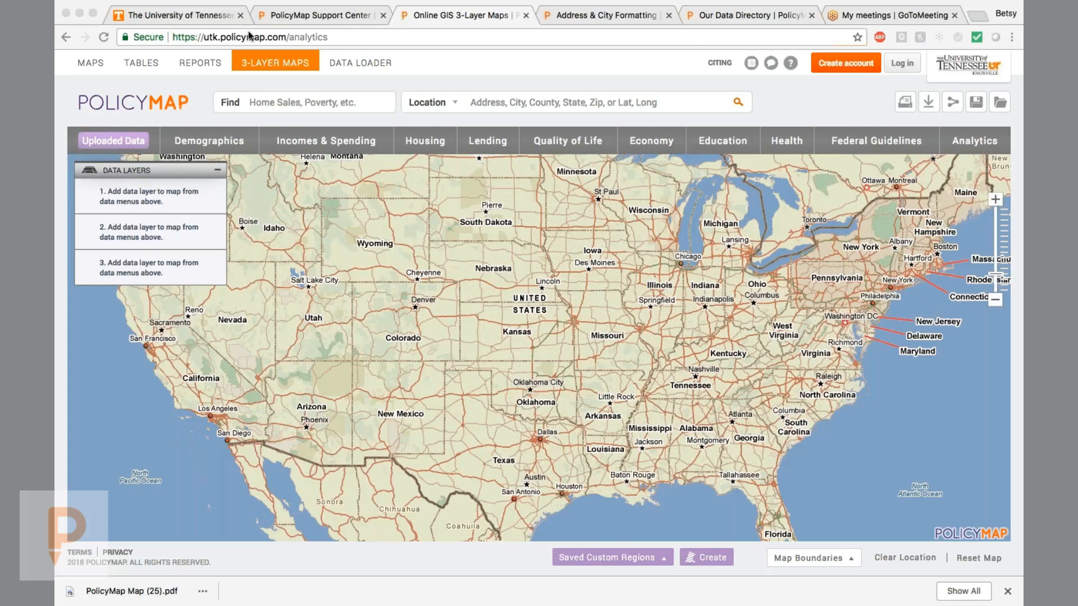
# Step: In the Data Loader, set up a spreadsheet upload named Schools for all university users, using PolicyMap Data public schools near UTK.csv
pyautogui.click(349, 64)
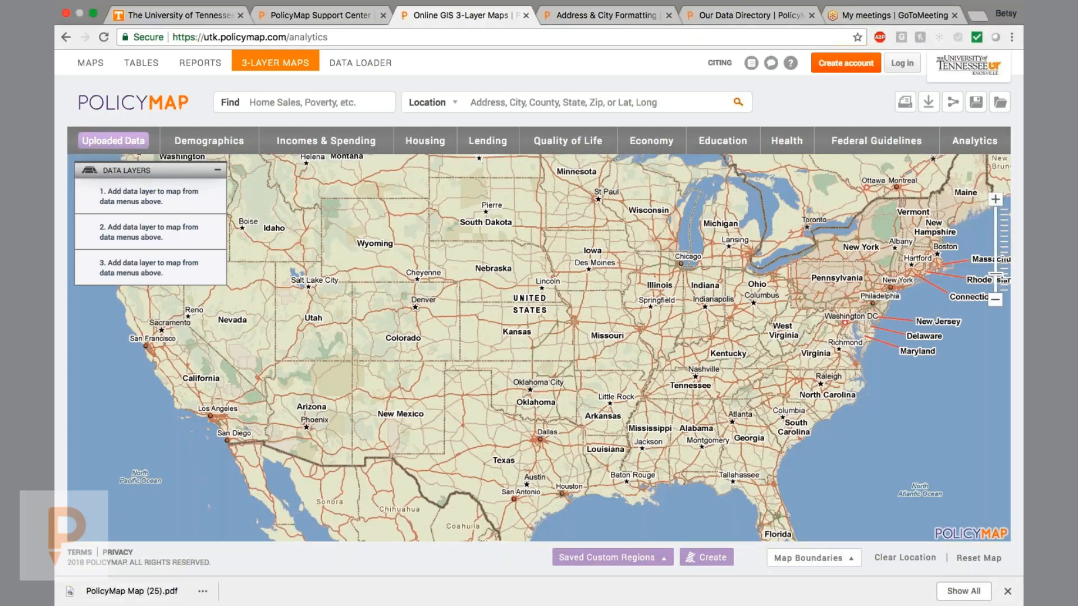
pyautogui.click(360, 63)
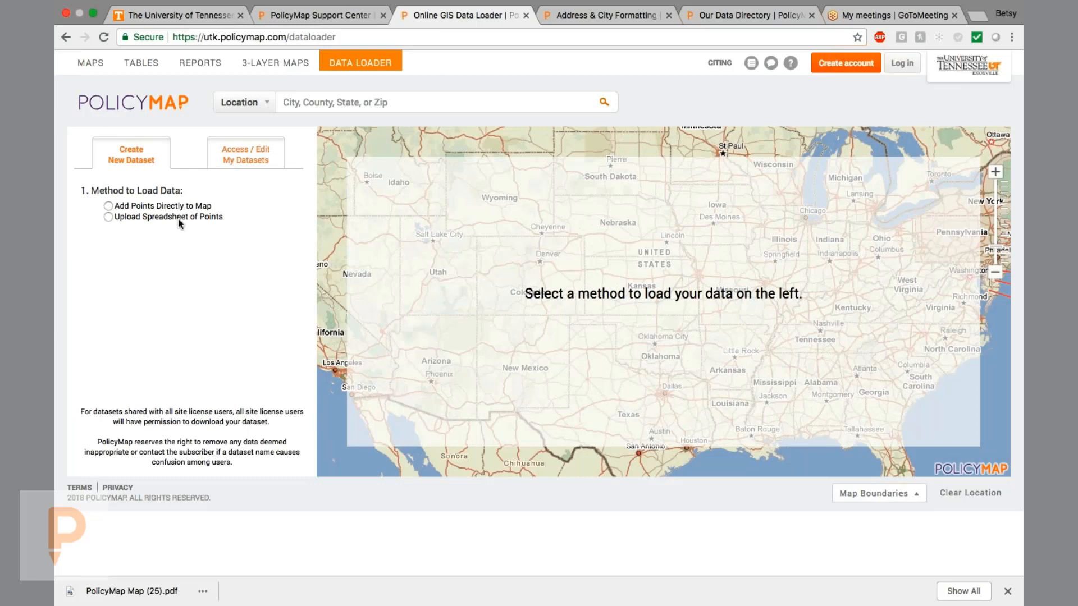
pyautogui.click(107, 218)
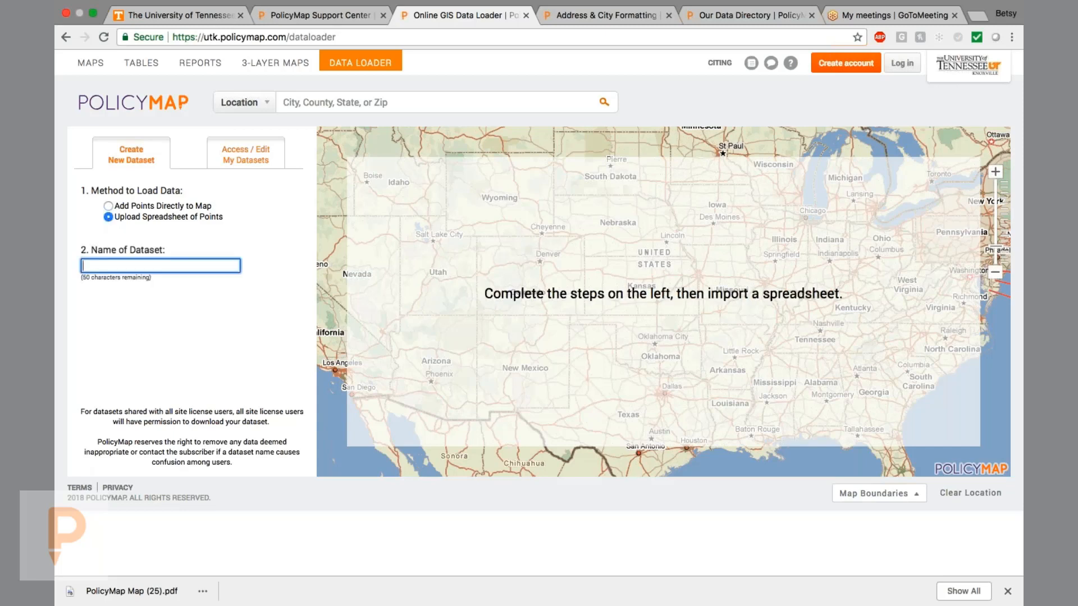
pyautogui.write('Schools')
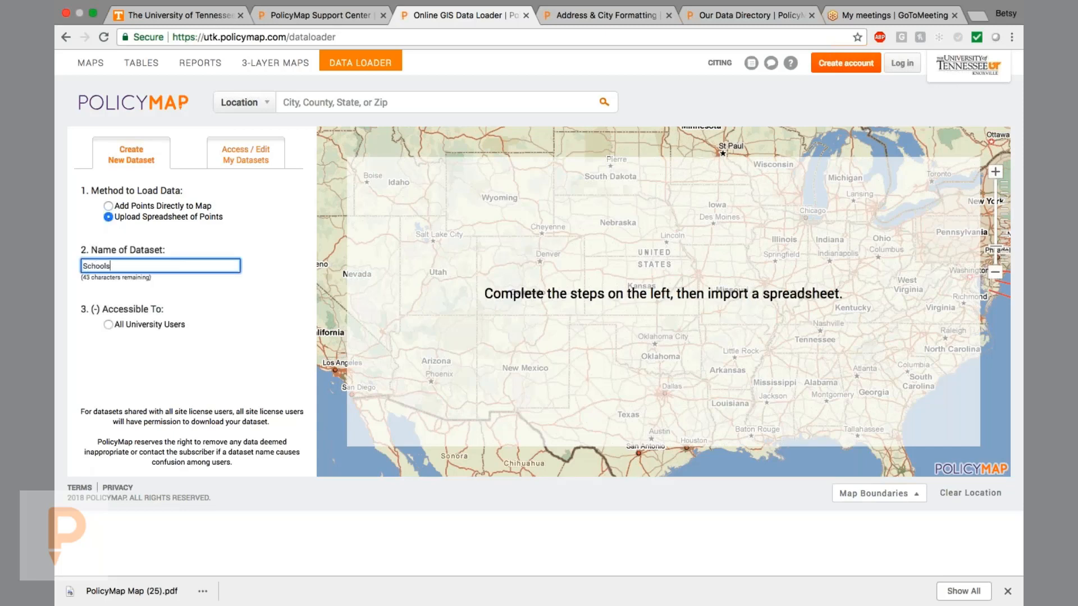
pyautogui.click(109, 325)
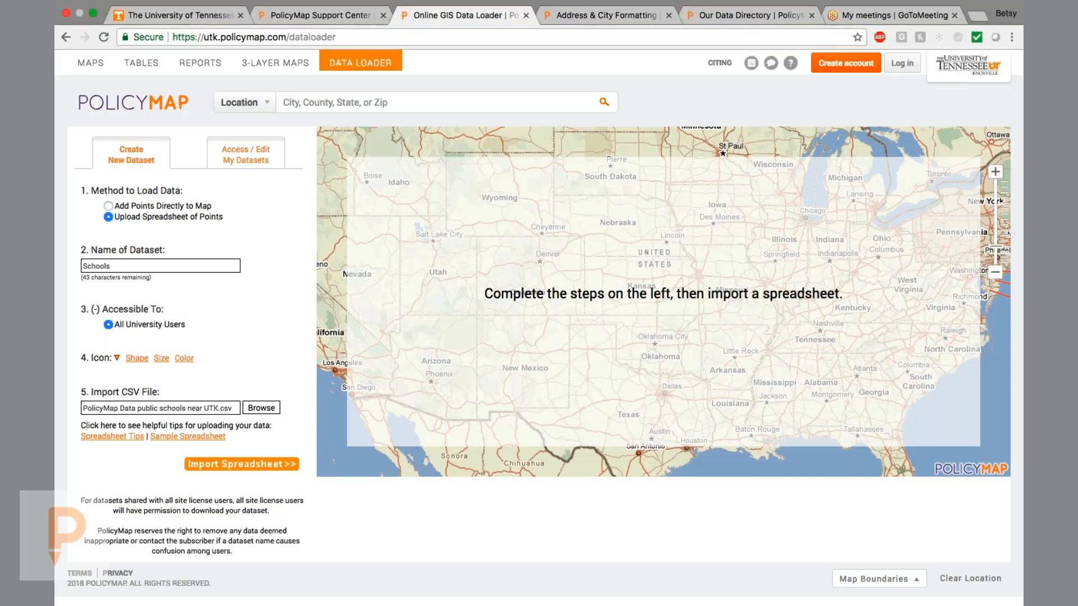
# Step: Leave the Data Loader without importing the spreadsheet, go to Reports and return to the Maps page
pyautogui.click(200, 65)
pyautogui.click(578, 360)
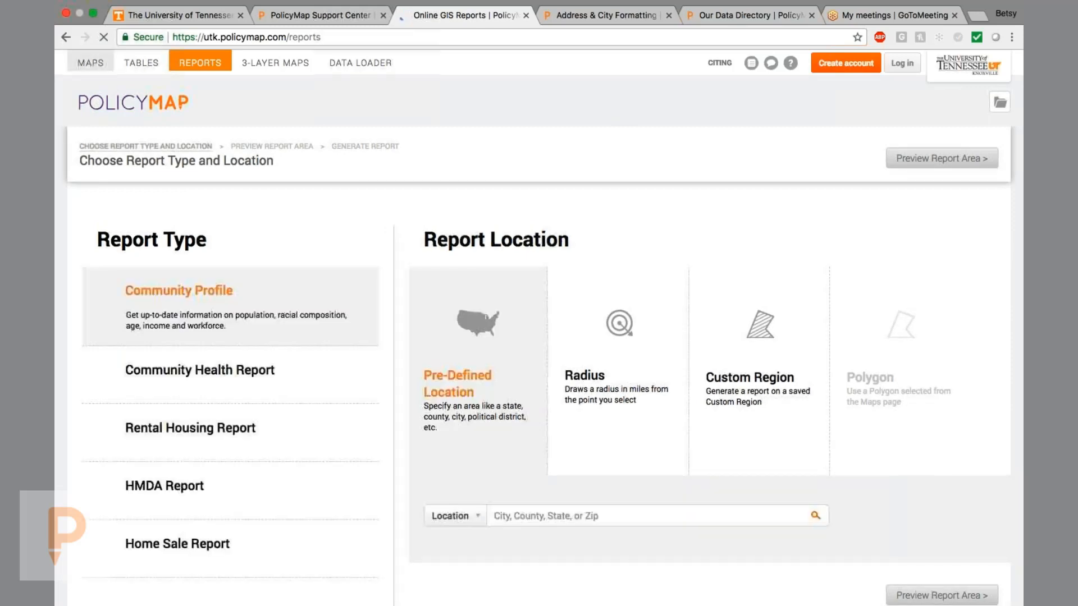
pyautogui.click(90, 63)
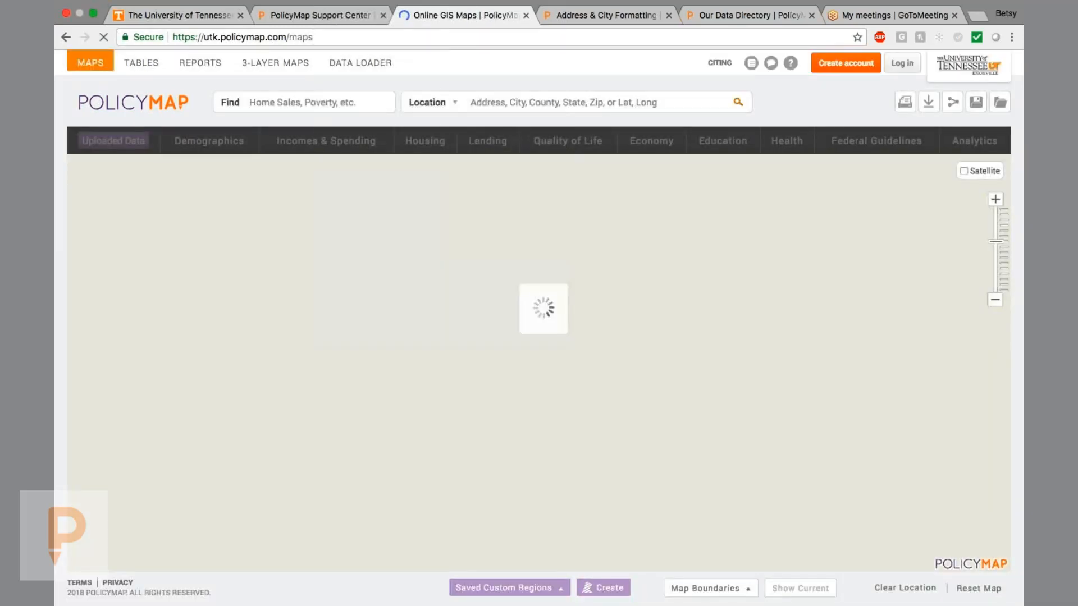